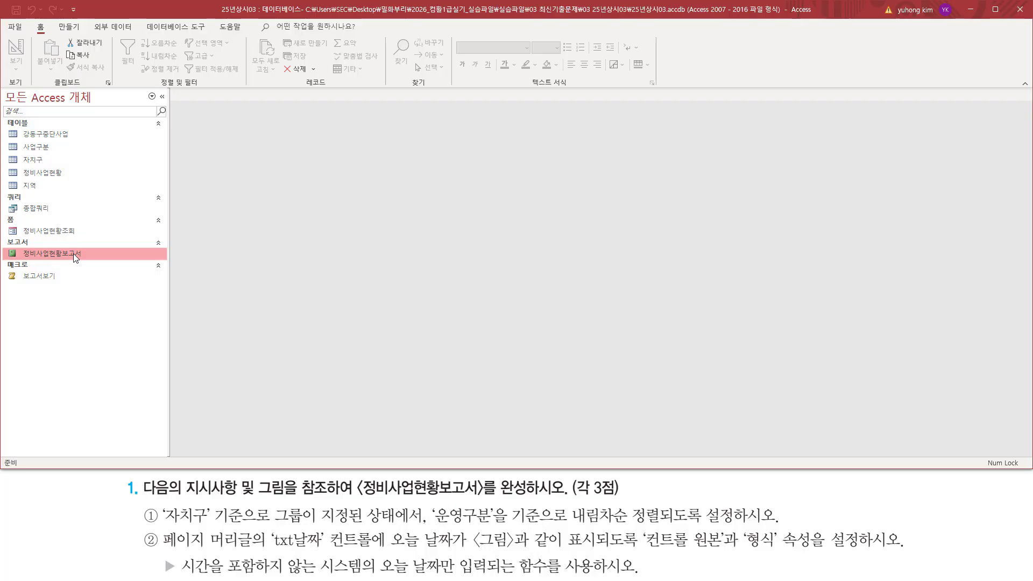
Step: Open the 정비사업현황보고서 report in print preview
right_click(73, 253)
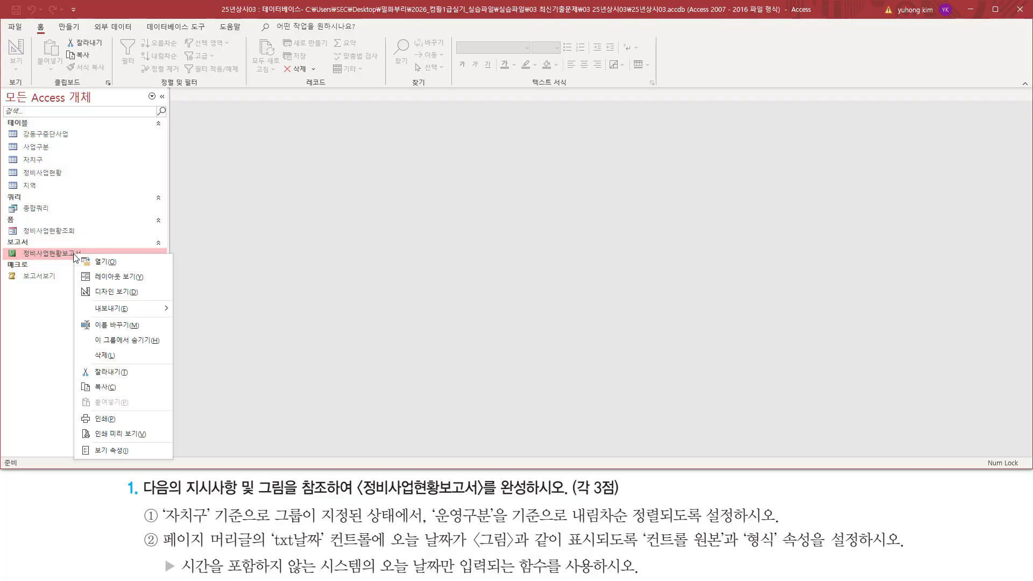
click(134, 437)
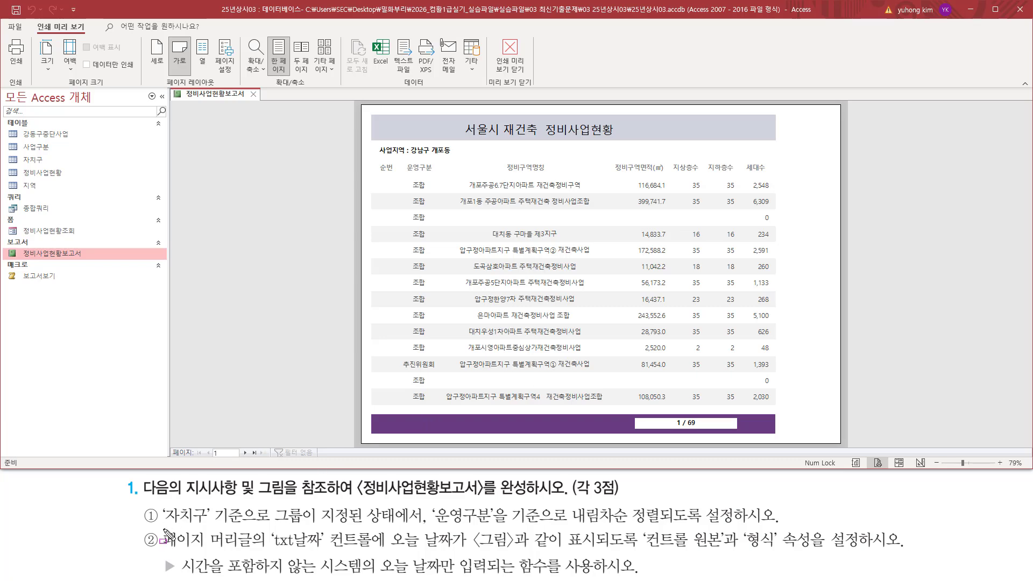
drag(160, 526, 208, 527)
drag(272, 525, 420, 527)
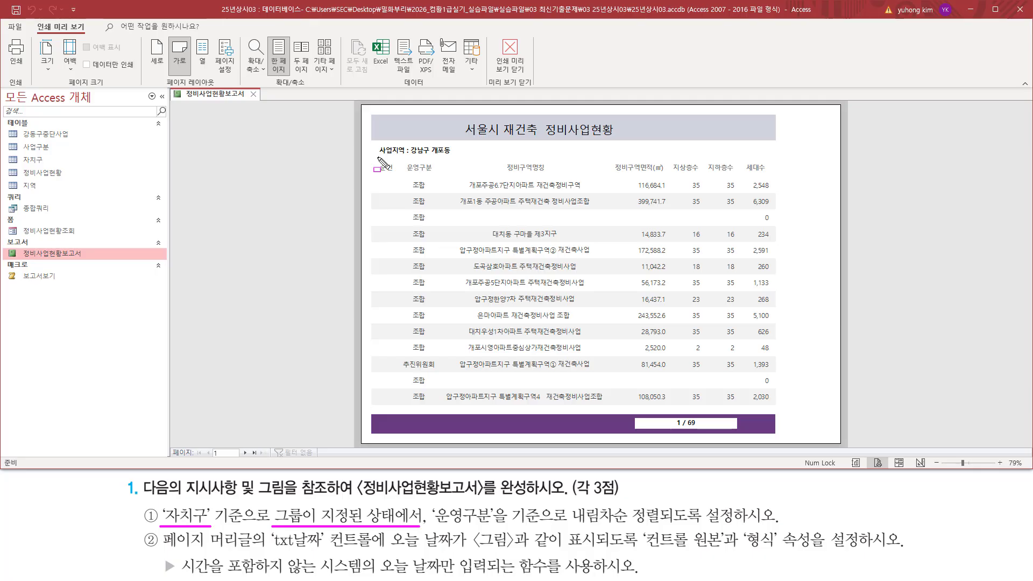
mouse_move(377, 158)
mouse_down()
mouse_move(439, 157)
mouse_move(453, 145)
mouse_up()
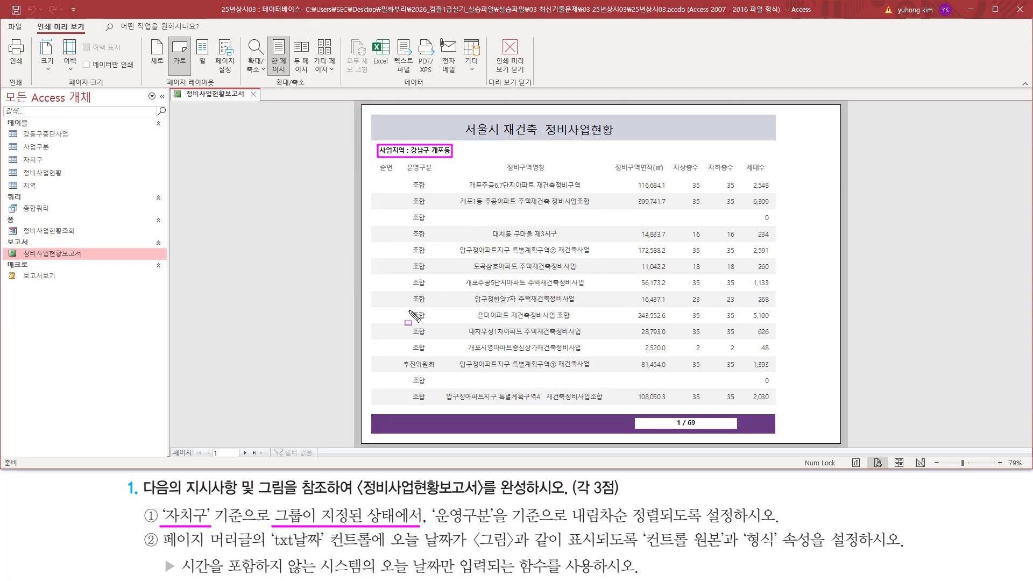
key(Escape)
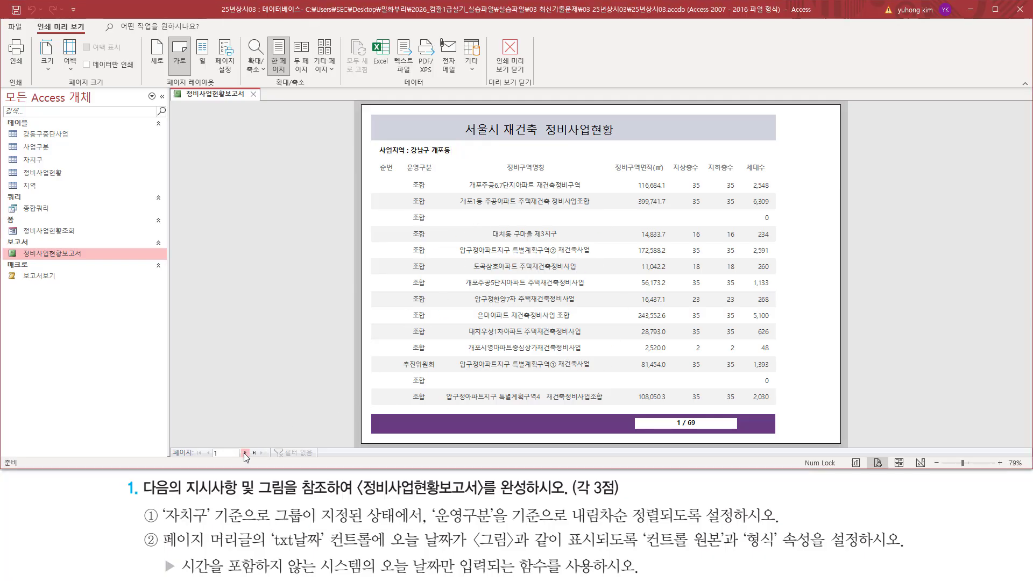
Step: Page through the report preview to examine how records are grouped by 자치구, and return to the first page
click(244, 454)
click(244, 454)
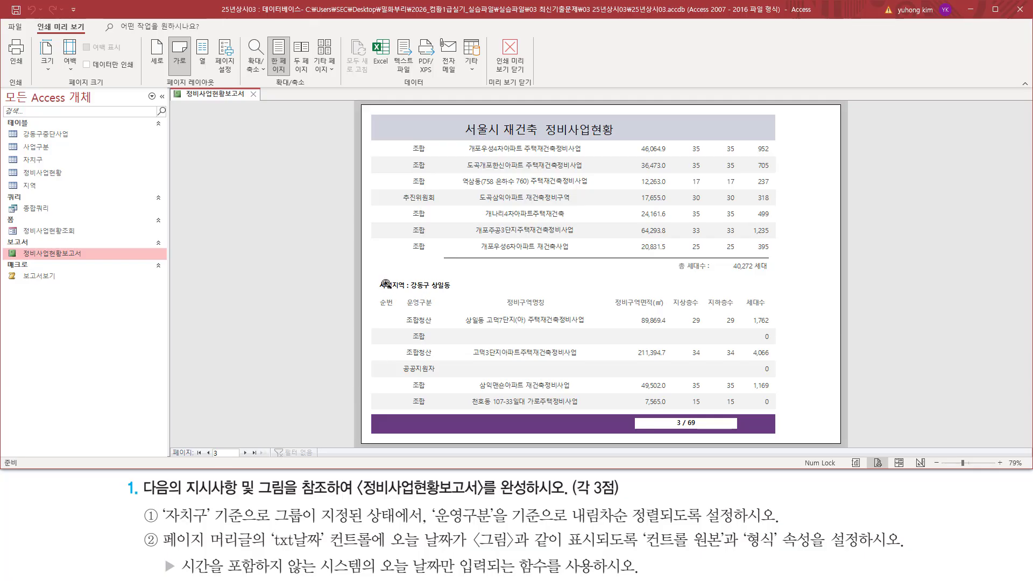
drag(377, 279, 455, 292)
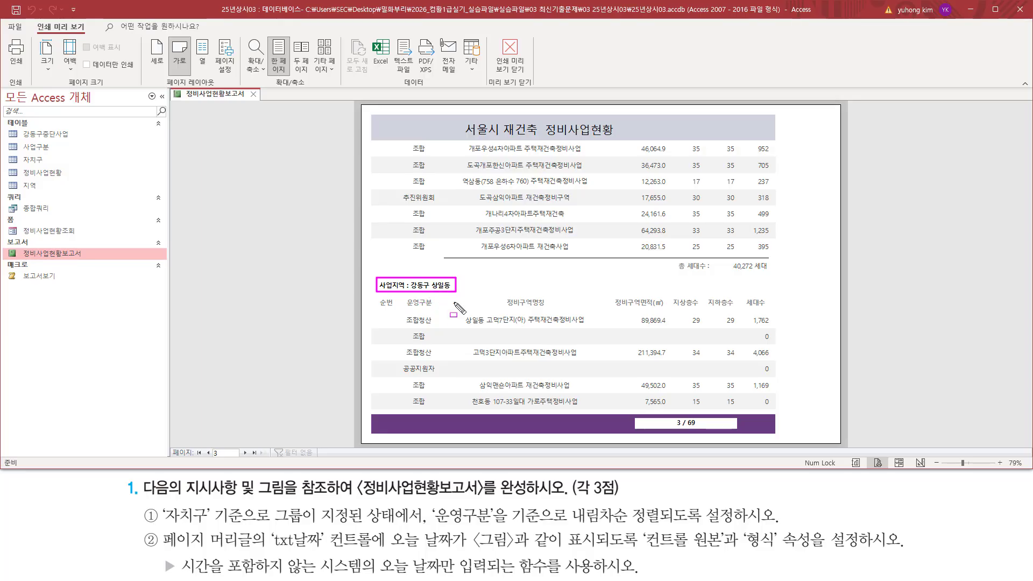
mouse_move(377, 295)
mouse_down()
mouse_move(669, 348)
mouse_move(811, 426)
mouse_move(782, 412)
mouse_up()
key(Escape)
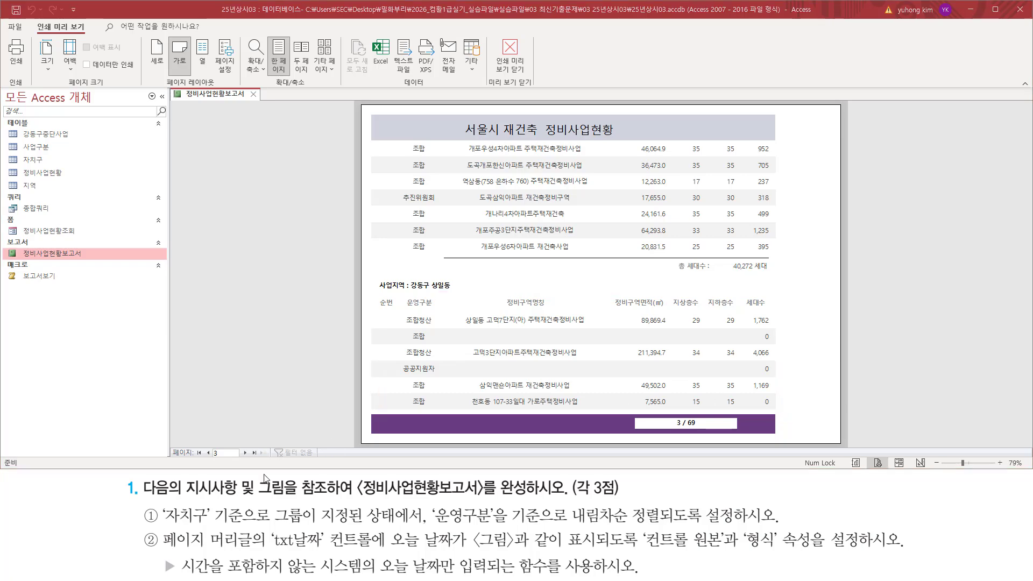
mouse_move(157, 524)
mouse_down()
mouse_move(397, 526)
mouse_move(399, 509)
mouse_up()
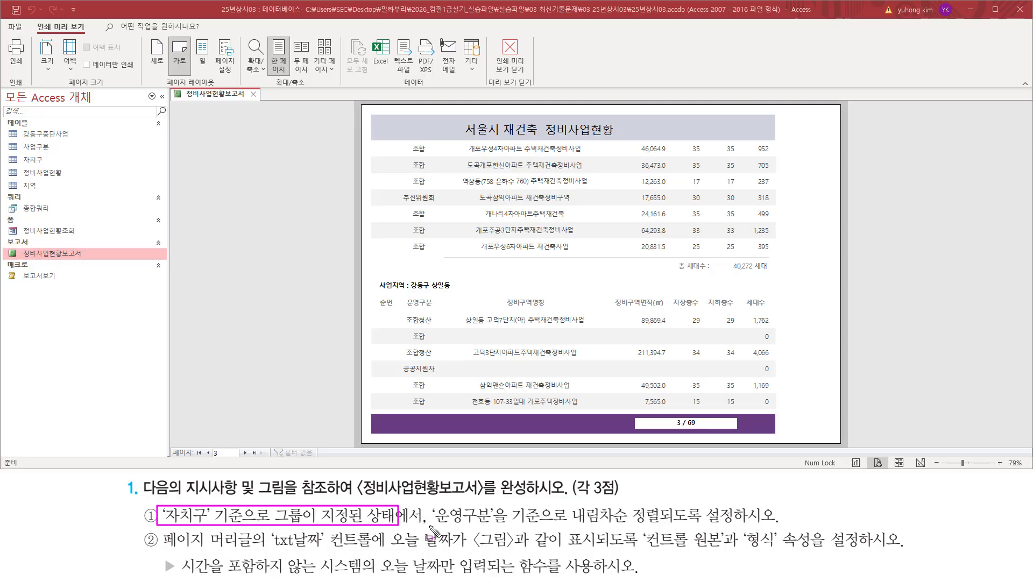
drag(429, 536, 670, 525)
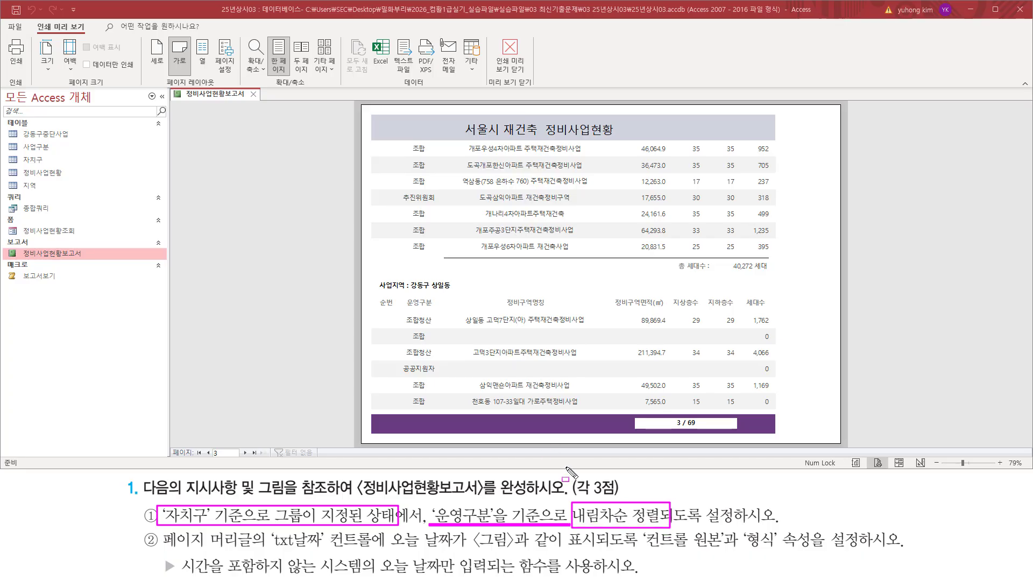
key(Escape)
click(201, 453)
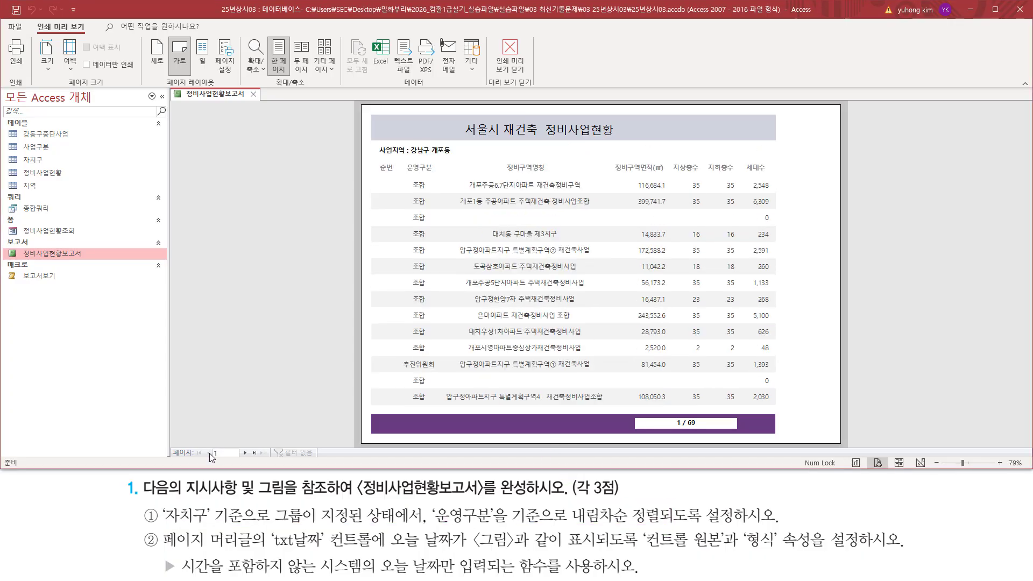
Step: Examine the order of the 운영구분 values within the 자치구 group on the first two preview pages
mouse_move(426, 524)
mouse_down()
mouse_move(504, 513)
mouse_move(500, 504)
mouse_up()
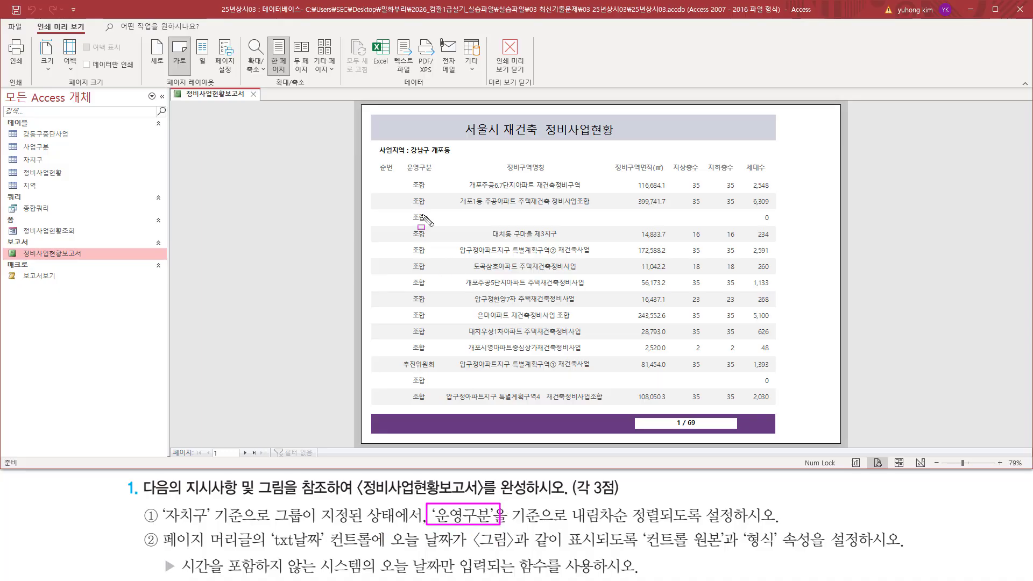
mouse_move(407, 161)
mouse_down()
mouse_move(414, 176)
mouse_move(436, 174)
mouse_up()
mouse_move(398, 370)
mouse_down()
mouse_move(442, 370)
mouse_move(441, 357)
mouse_up()
key(Escape)
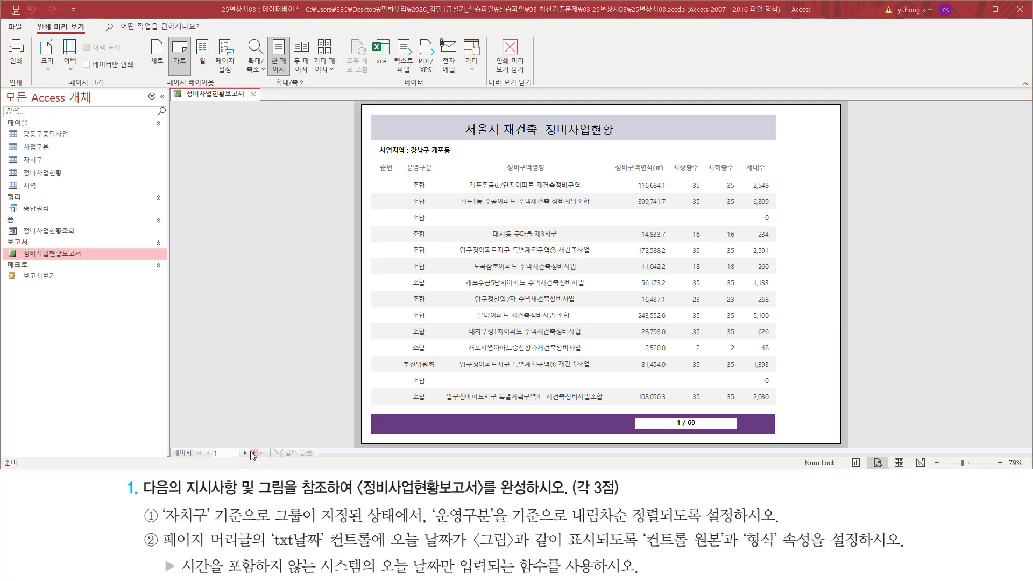
scroll(503, 306, down, 1)
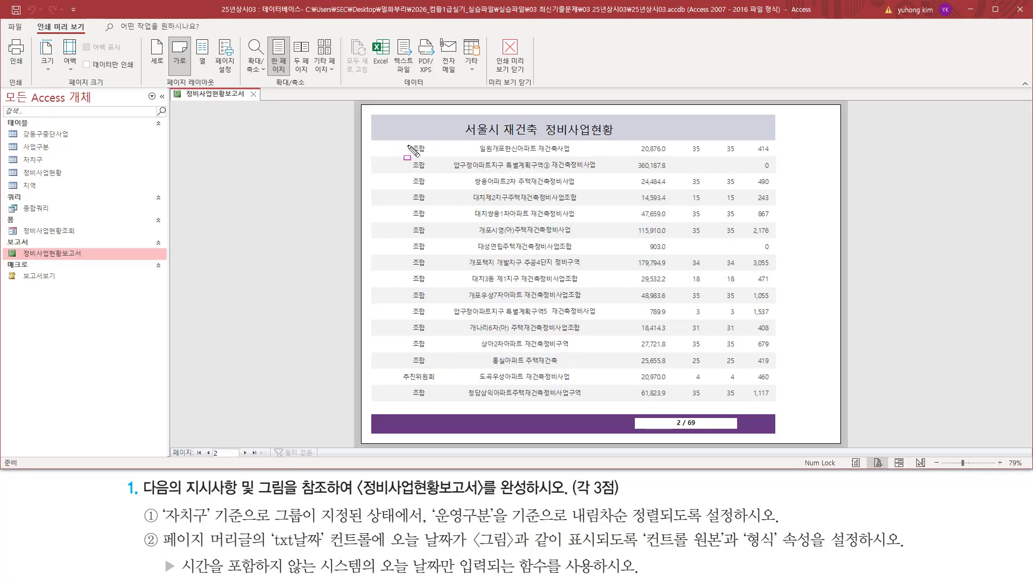
mouse_move(410, 145)
mouse_down()
mouse_move(428, 365)
mouse_move(441, 384)
mouse_up()
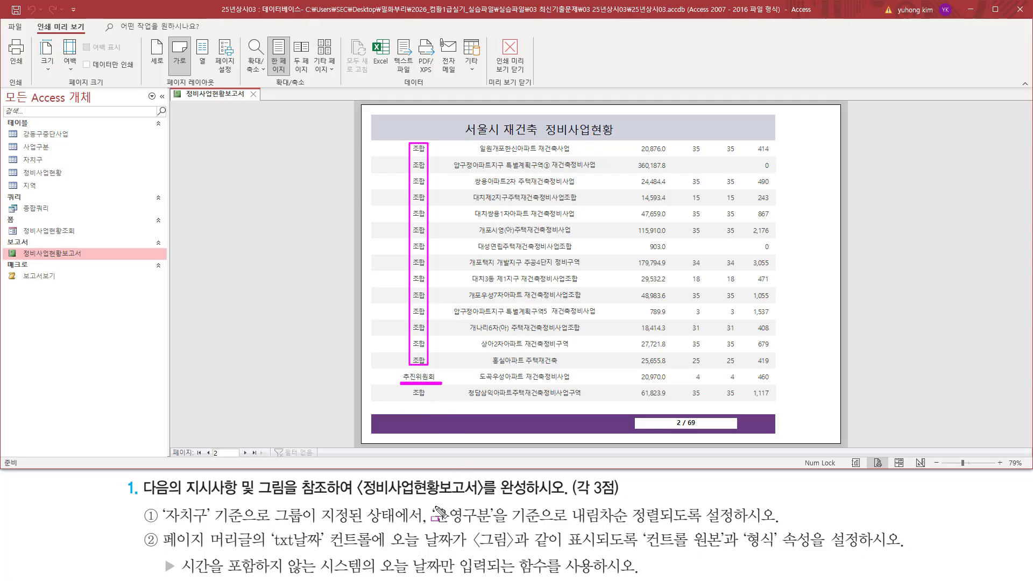
mouse_move(432, 504)
mouse_down()
mouse_move(449, 530)
mouse_move(545, 536)
mouse_up()
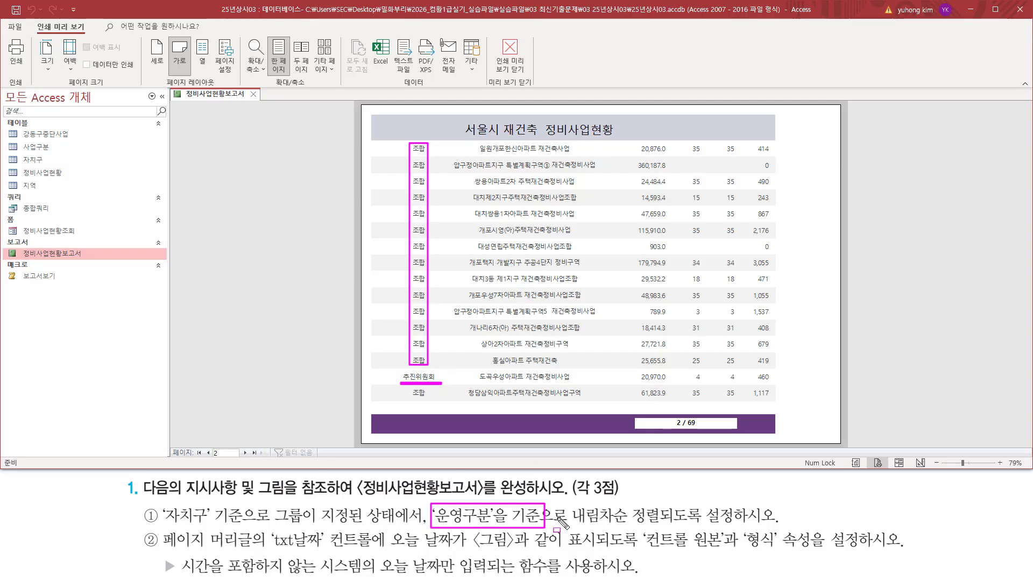
drag(572, 523, 664, 524)
drag(397, 333, 400, 321)
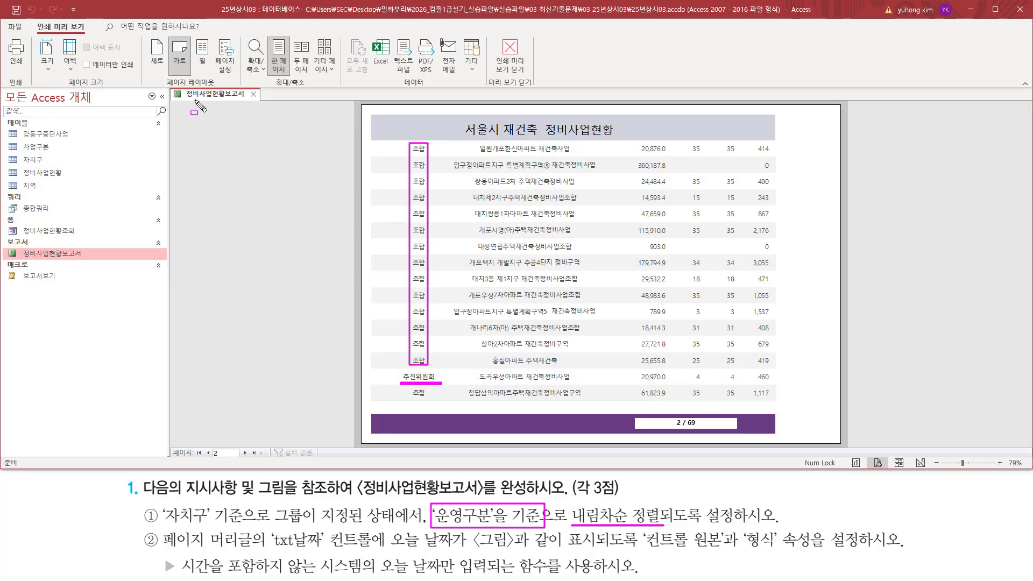
key(Escape)
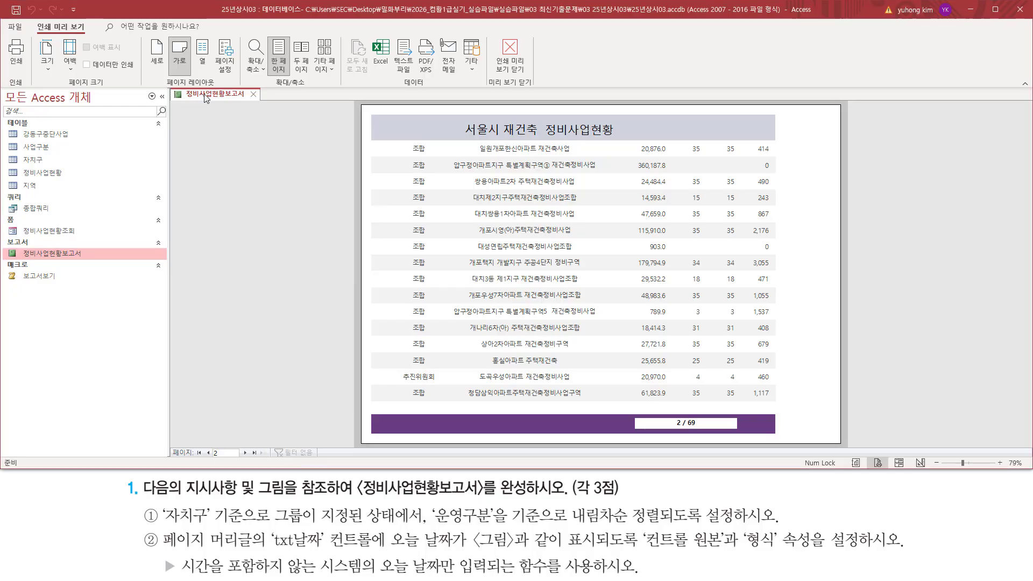
Step: Switch the 정비사업현황보고서 report from print preview to Design View
drag(188, 90, 238, 105)
key(Escape)
right_click(219, 97)
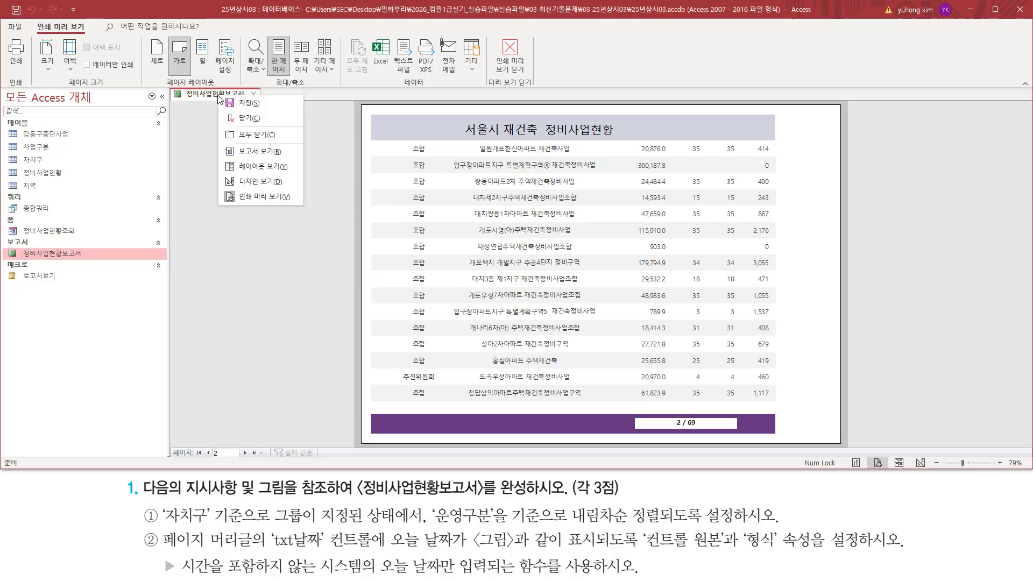
click(261, 182)
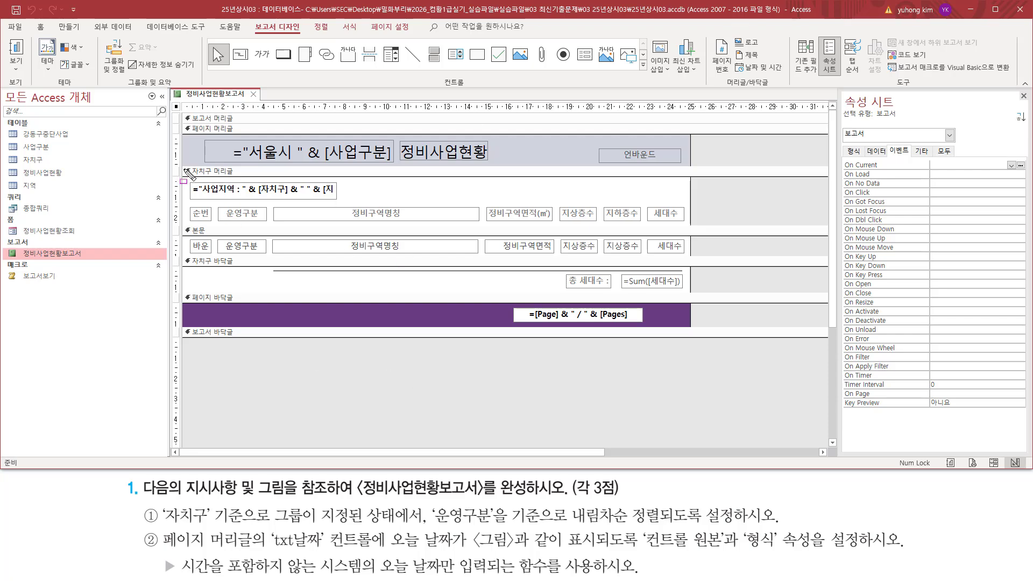
mouse_move(184, 166)
mouse_down()
mouse_move(197, 183)
mouse_move(244, 194)
mouse_move(473, 227)
mouse_move(720, 230)
mouse_move(692, 222)
mouse_up()
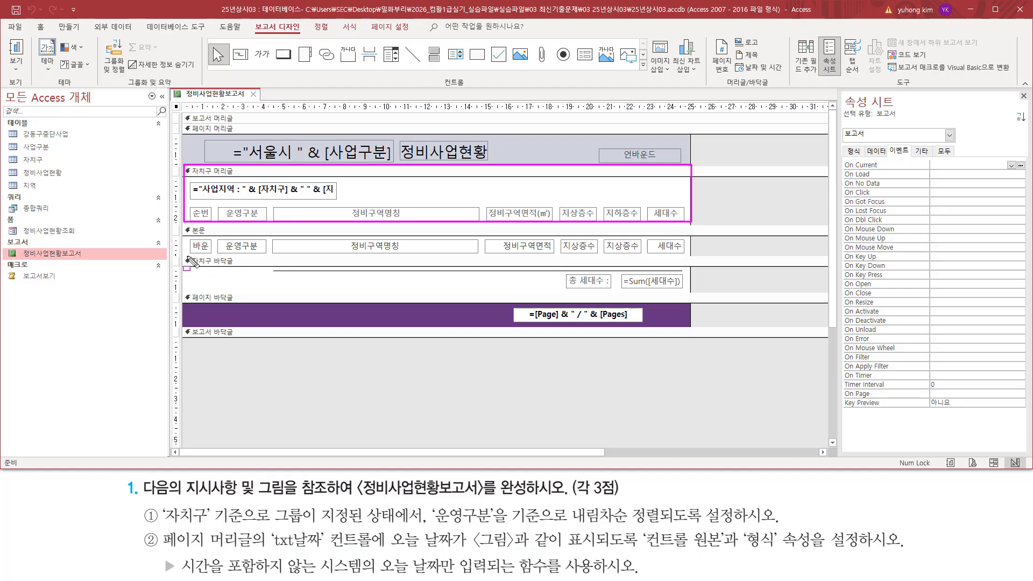
mouse_move(183, 257)
mouse_down()
mouse_move(228, 278)
mouse_move(651, 284)
mouse_move(700, 303)
mouse_move(691, 292)
mouse_up()
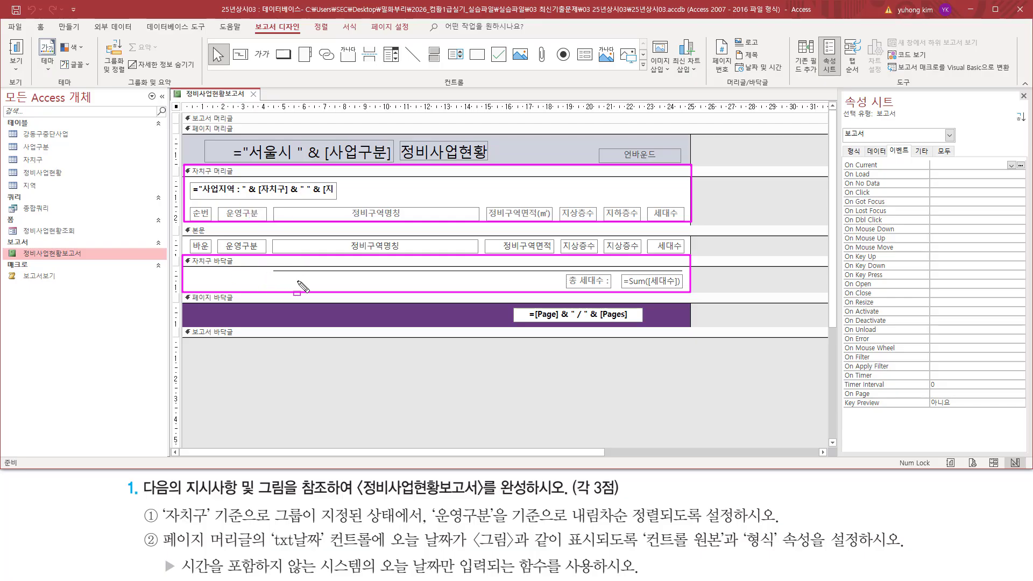
mouse_move(252, 23)
mouse_down()
mouse_move(313, 34)
mouse_move(300, 34)
mouse_up()
drag(124, 86, 173, 86)
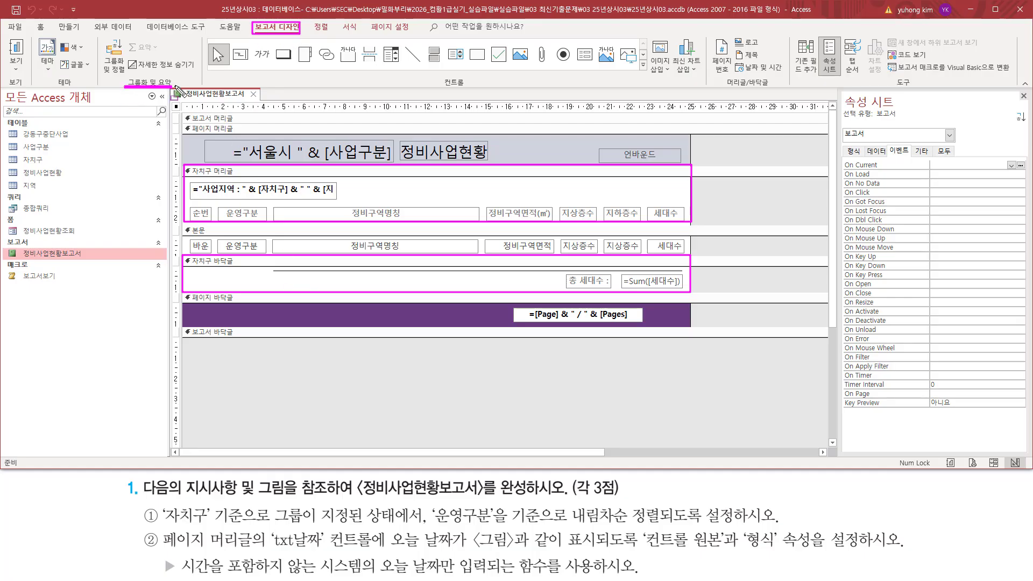
drag(99, 37, 128, 78)
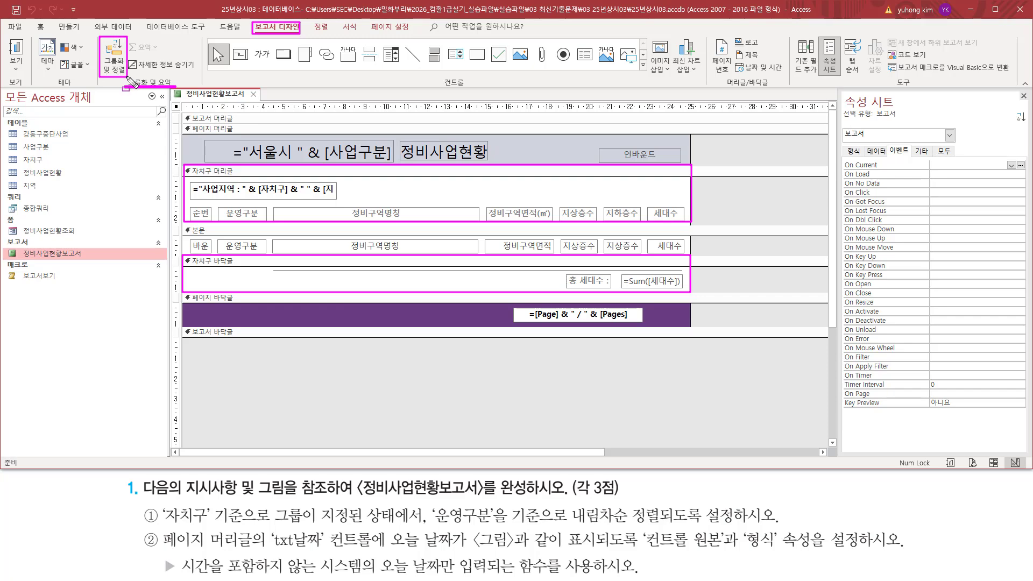
key(Escape)
Step: Display the report's grouping and sorting settings to review the existing 자치구 group
click(114, 58)
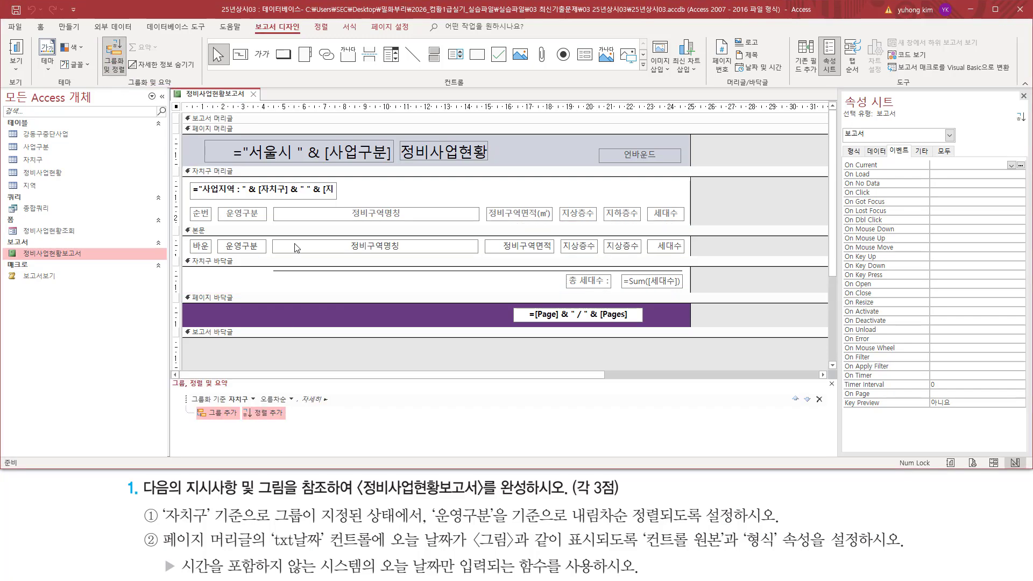
mouse_move(168, 375)
mouse_down()
mouse_move(170, 390)
mouse_move(242, 396)
mouse_move(759, 417)
mouse_move(835, 451)
mouse_up()
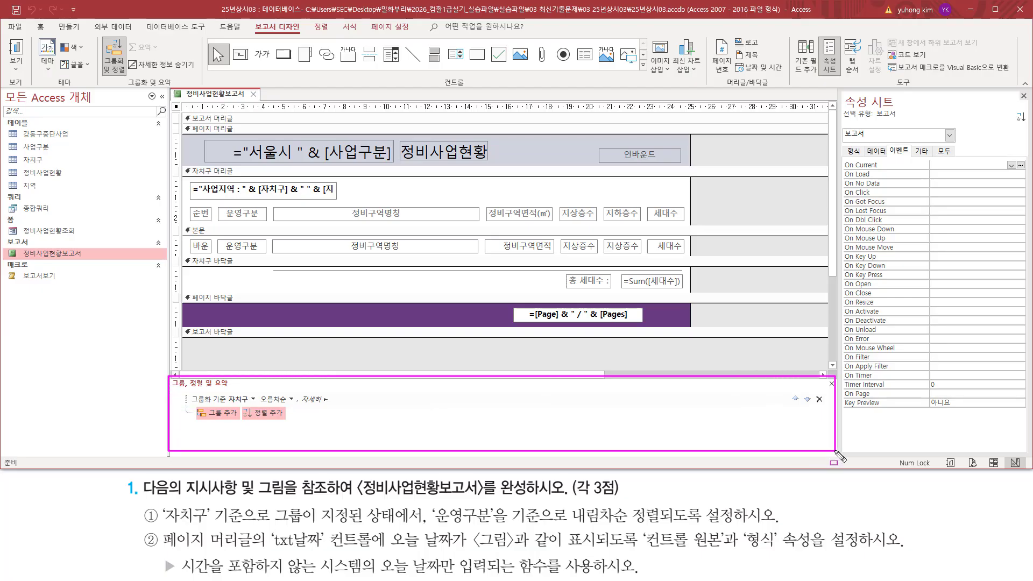
key(Escape)
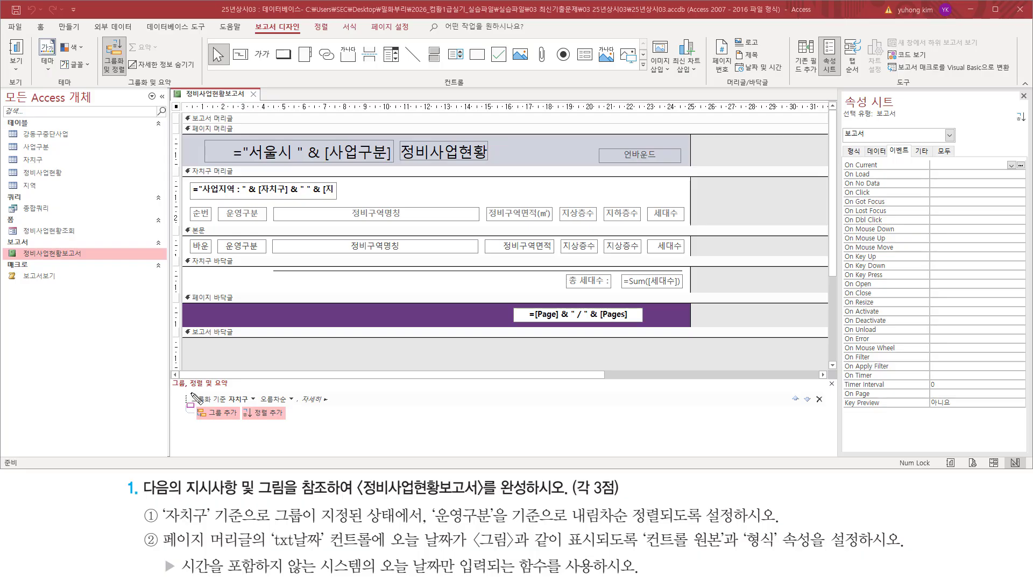
drag(191, 393, 247, 404)
drag(258, 392, 289, 405)
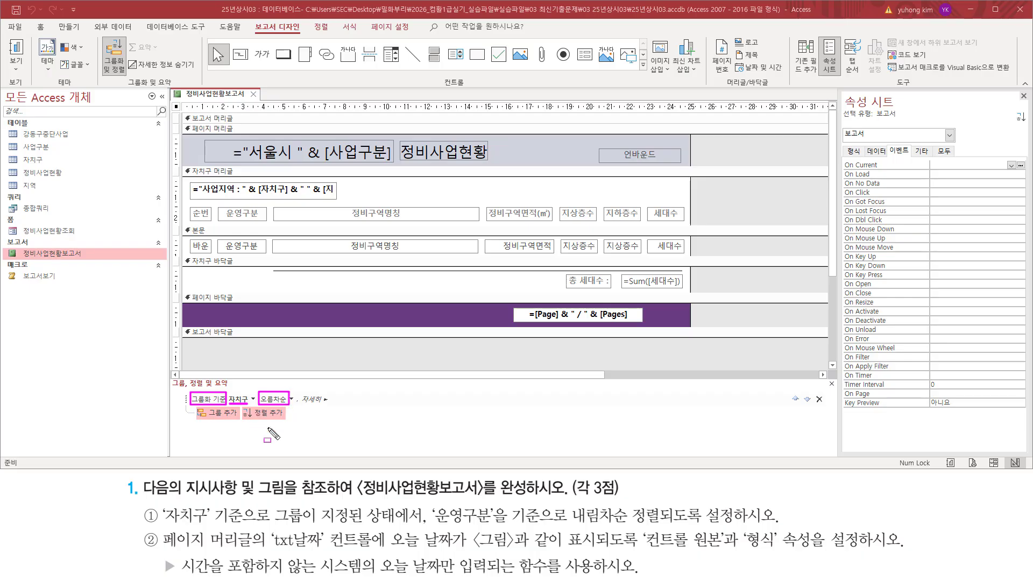
mouse_move(433, 529)
mouse_down()
mouse_move(543, 528)
mouse_move(544, 504)
mouse_move(676, 526)
mouse_up()
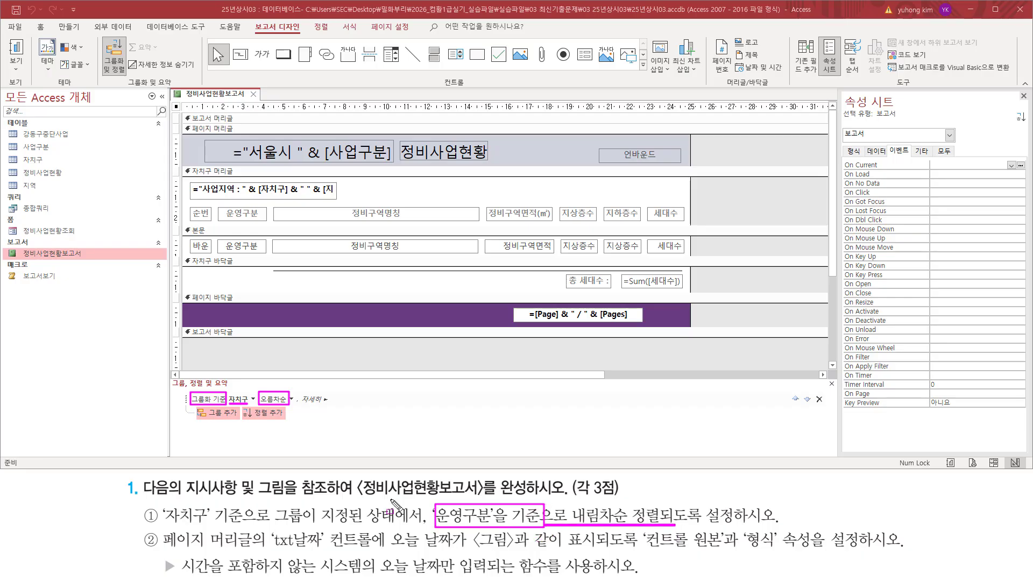
mouse_move(244, 423)
mouse_down()
mouse_move(243, 408)
mouse_move(286, 424)
mouse_up()
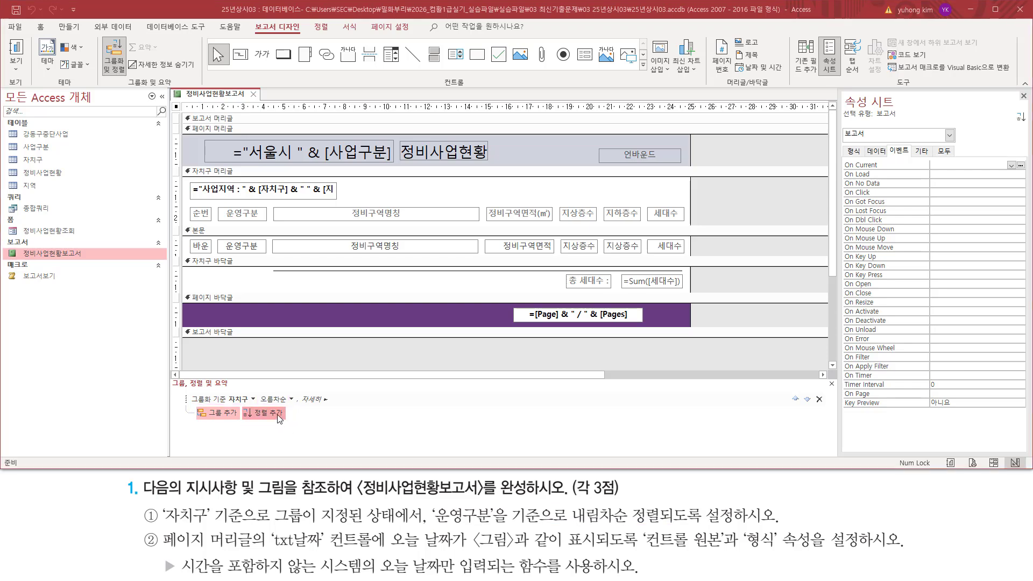
Step: Add a descending (내림차순) sort on 운영구분 beneath the 자치구 group and close the grouping and sorting settings
click(277, 414)
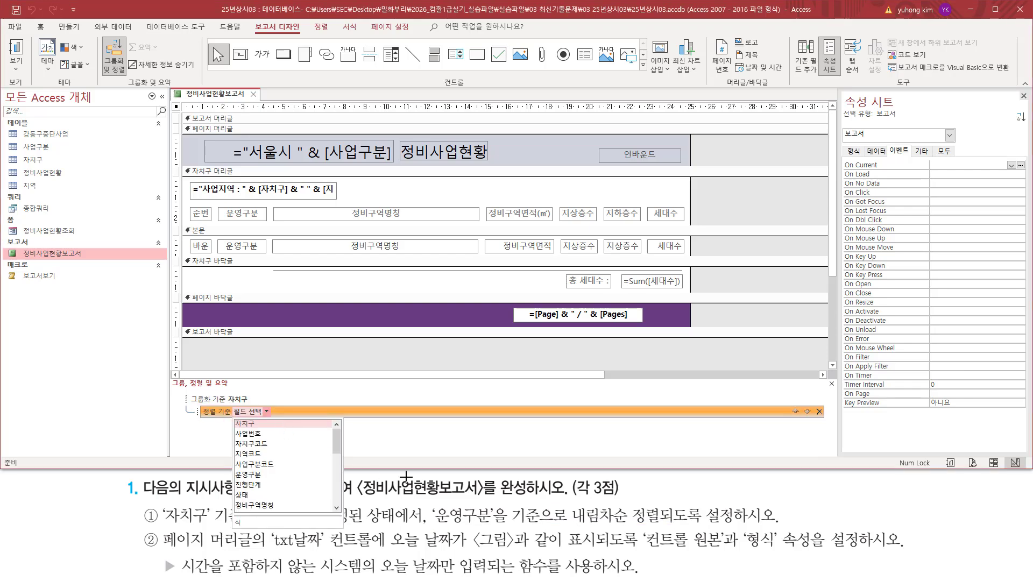
click(263, 474)
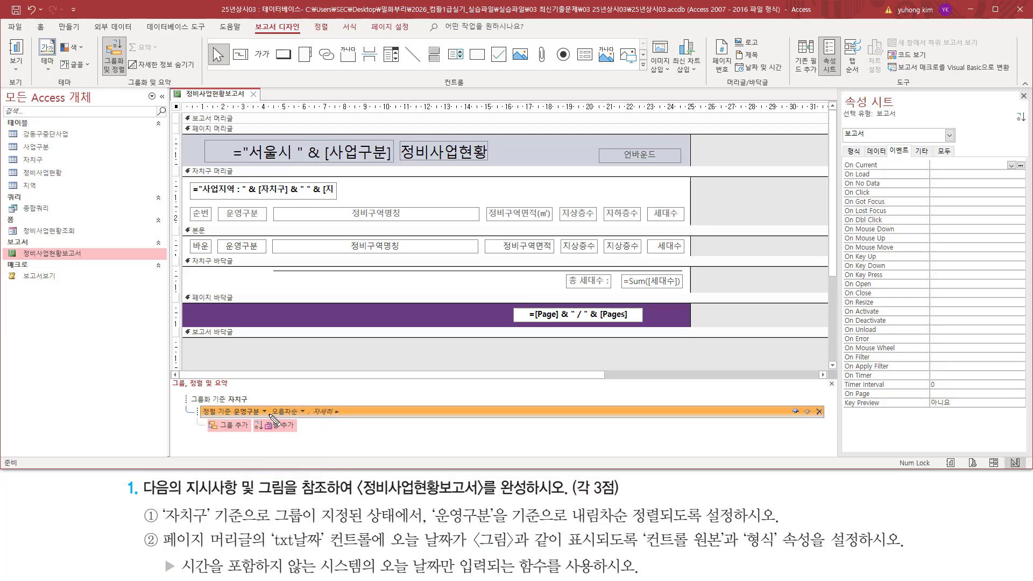
drag(268, 406, 307, 418)
click(301, 411)
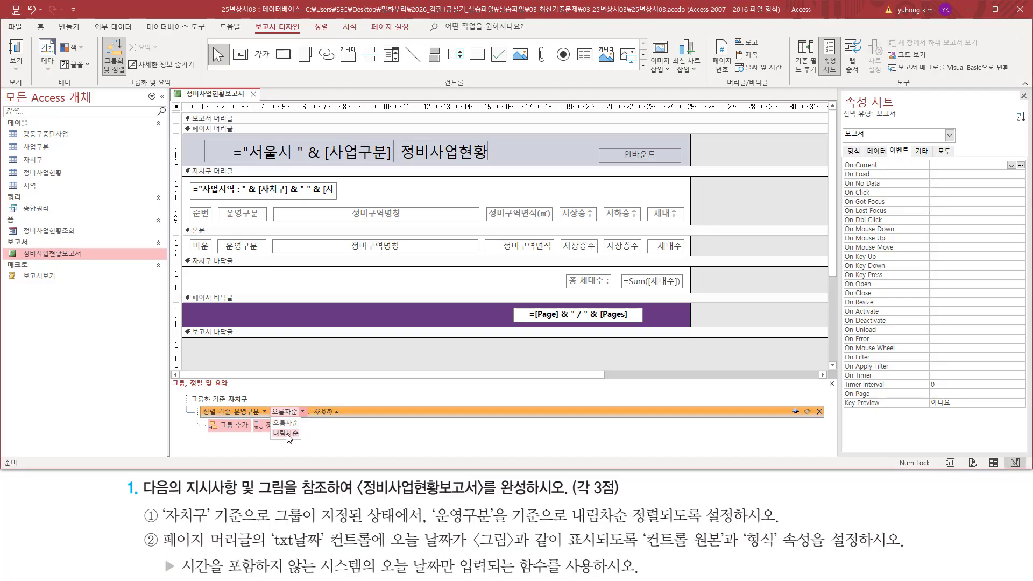
click(289, 434)
mouse_move(230, 406)
mouse_down()
mouse_move(269, 429)
mouse_move(265, 419)
mouse_move(300, 420)
mouse_move(302, 403)
mouse_up()
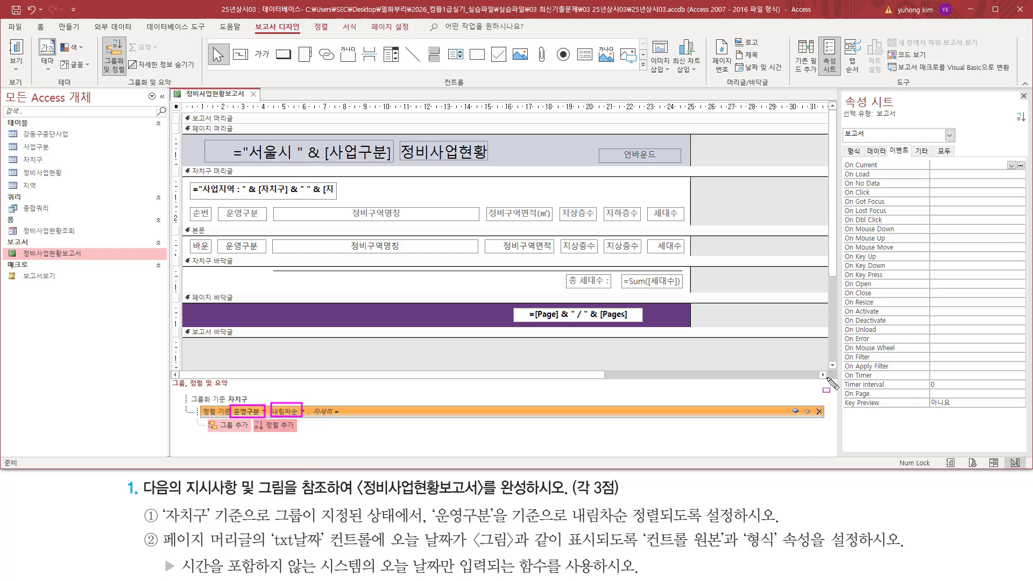
drag(824, 378, 838, 391)
key(Escape)
click(832, 384)
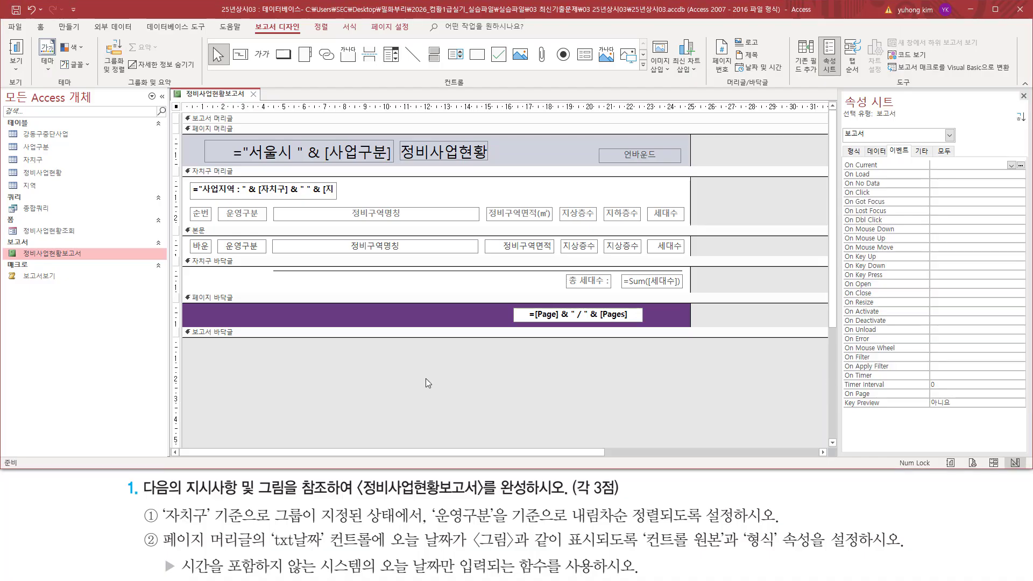
Step: Open the 정비사업현황보고서 report in print preview and check the 운영구분 order on the first page
right_click(218, 98)
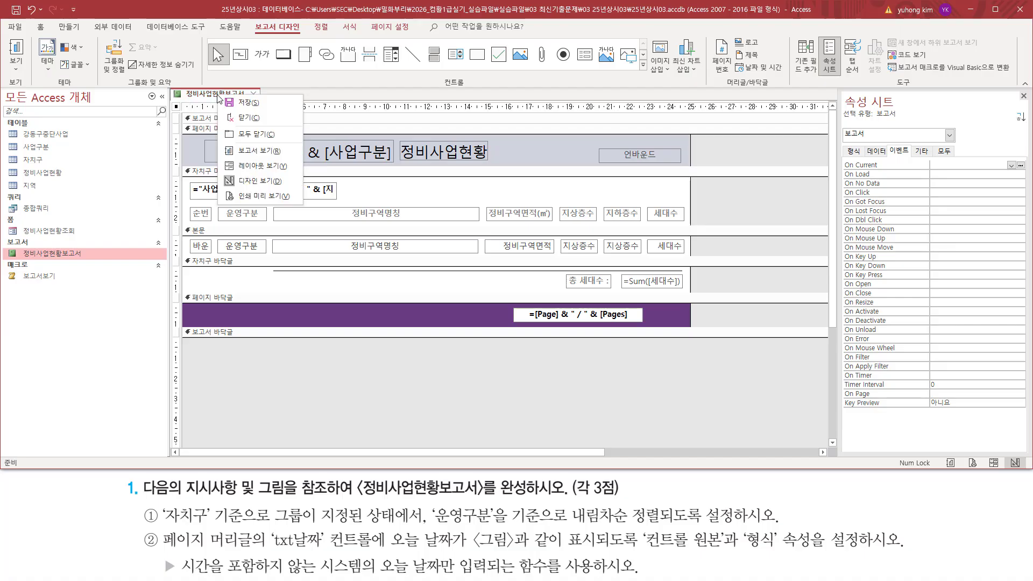
click(250, 196)
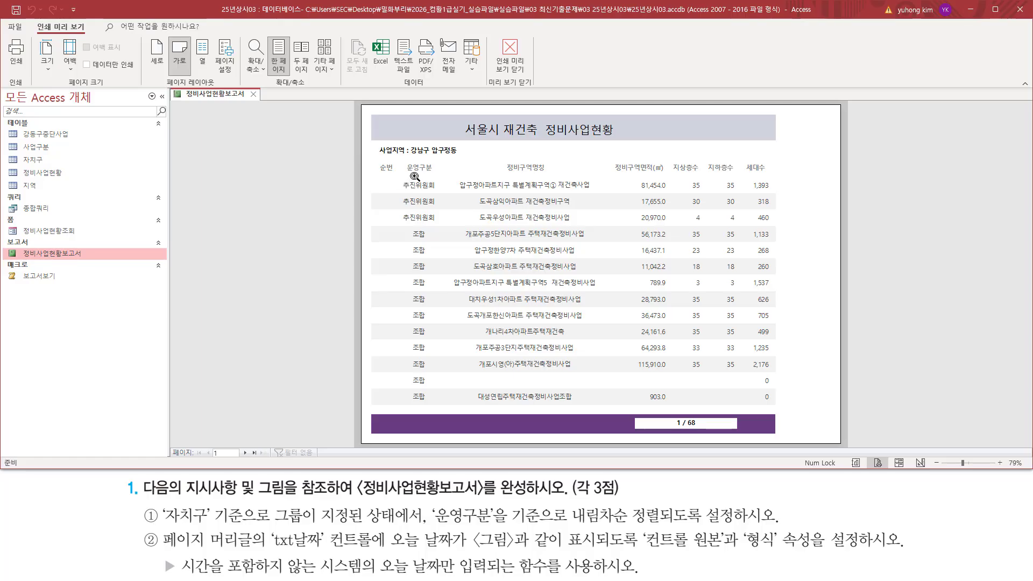
mouse_move(404, 173)
mouse_down()
mouse_move(433, 172)
mouse_move(401, 220)
mouse_move(442, 223)
mouse_move(433, 398)
mouse_up()
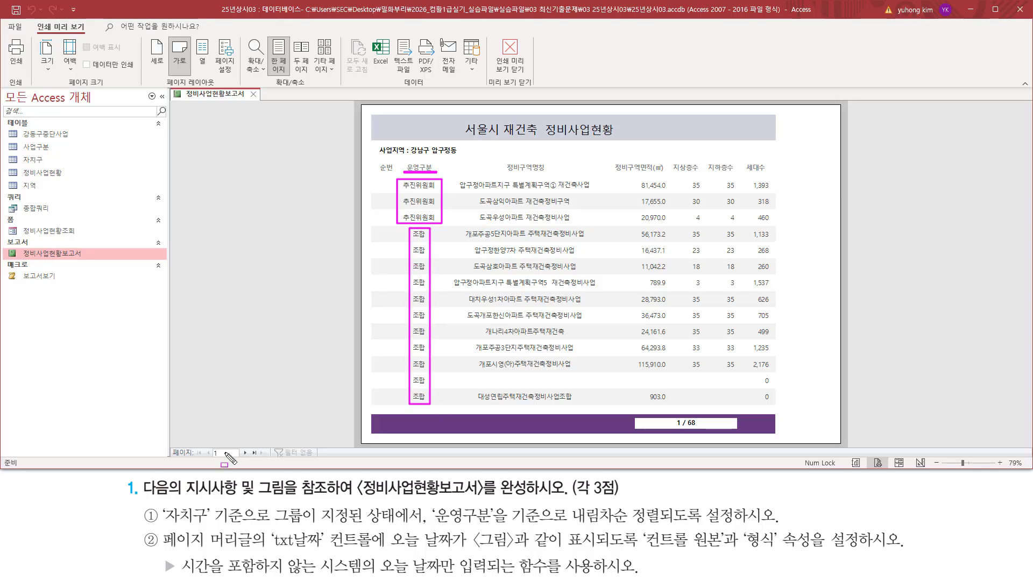
drag(238, 447, 251, 460)
key(Escape)
Step: Examine the 운영구분 sort order within the 자치구 groups on preview pages 2 through 4
click(247, 453)
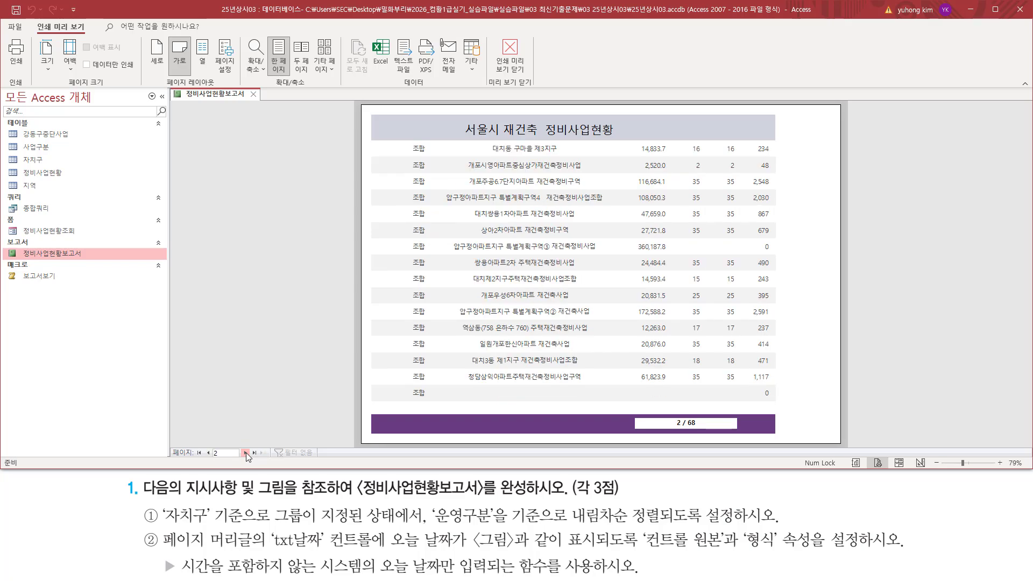
key(ctrl+2)
drag(407, 143, 431, 405)
key(Escape)
click(245, 454)
key(ctrl+2)
drag(408, 142, 431, 254)
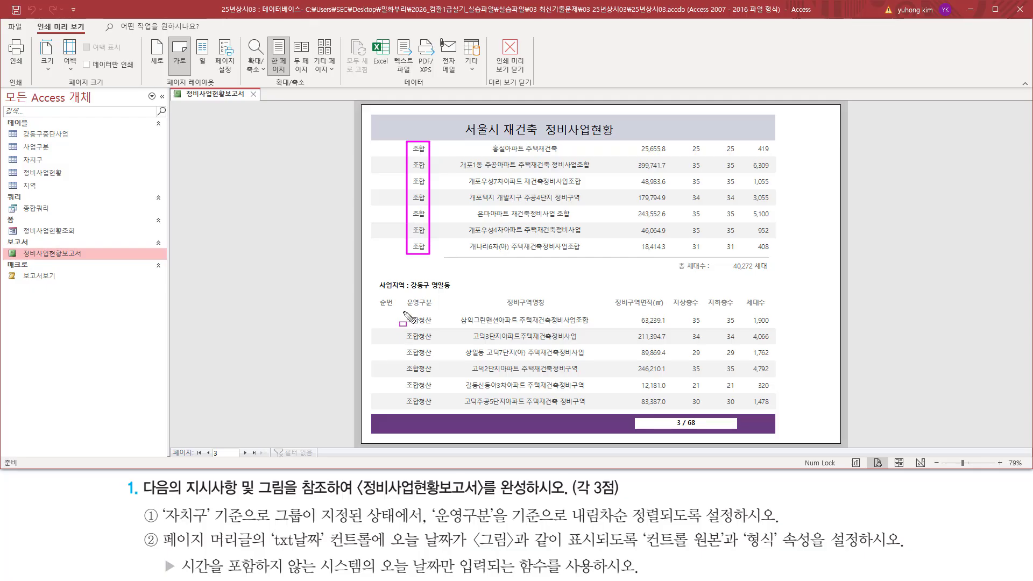
mouse_move(404, 312)
mouse_down()
mouse_move(442, 423)
mouse_move(436, 410)
mouse_up()
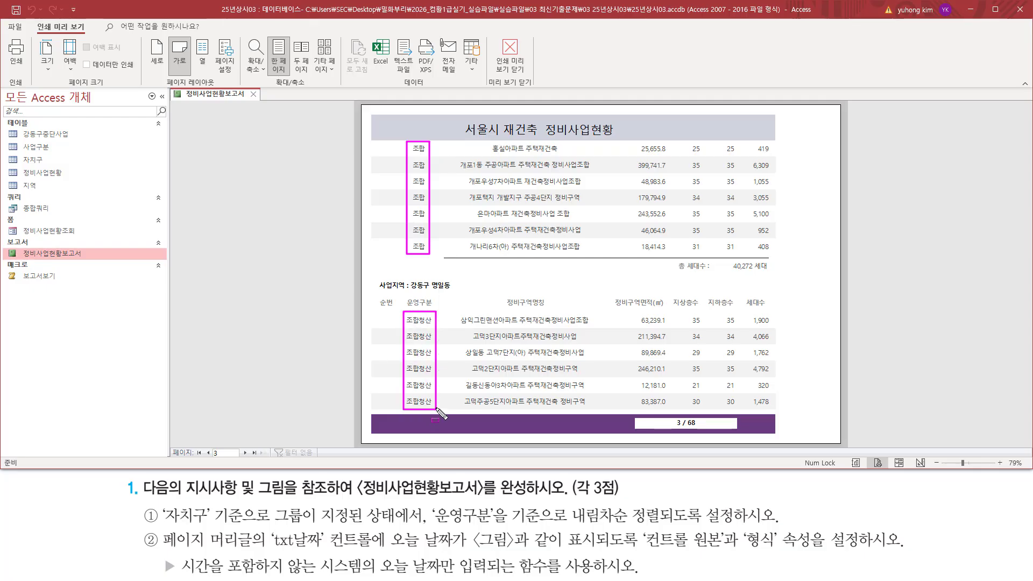
key(Escape)
click(245, 452)
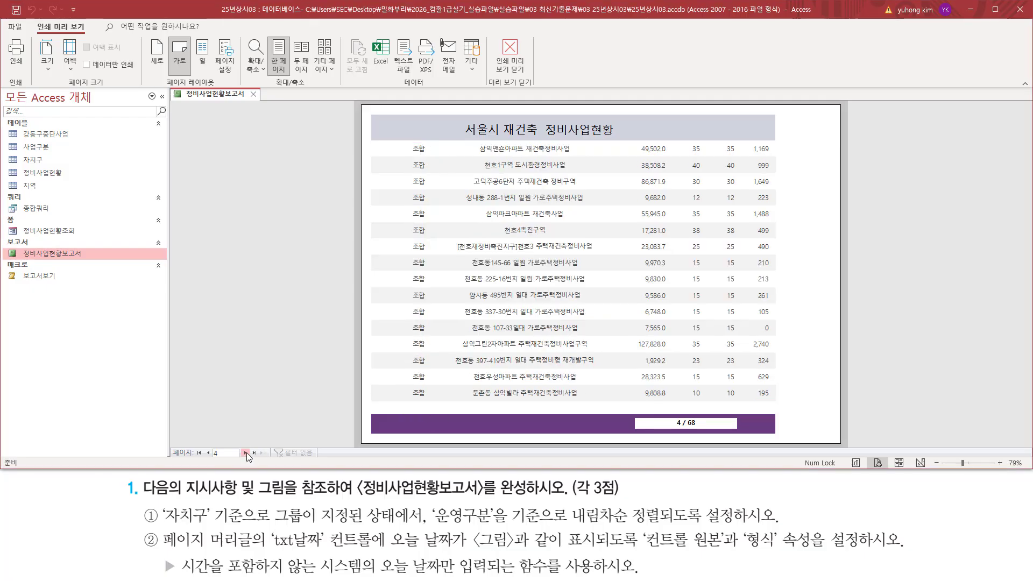
drag(410, 142, 427, 401)
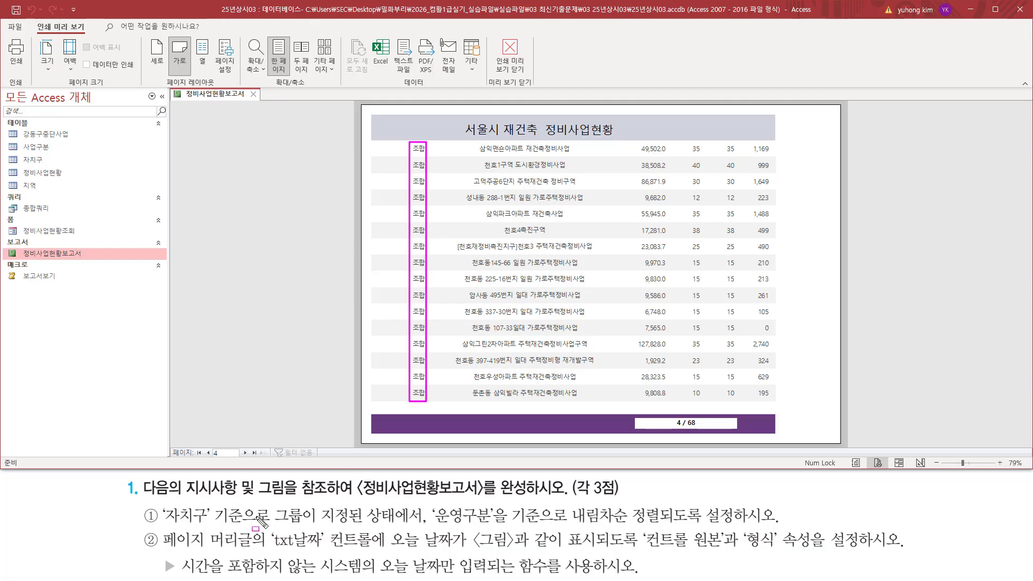
key(Escape)
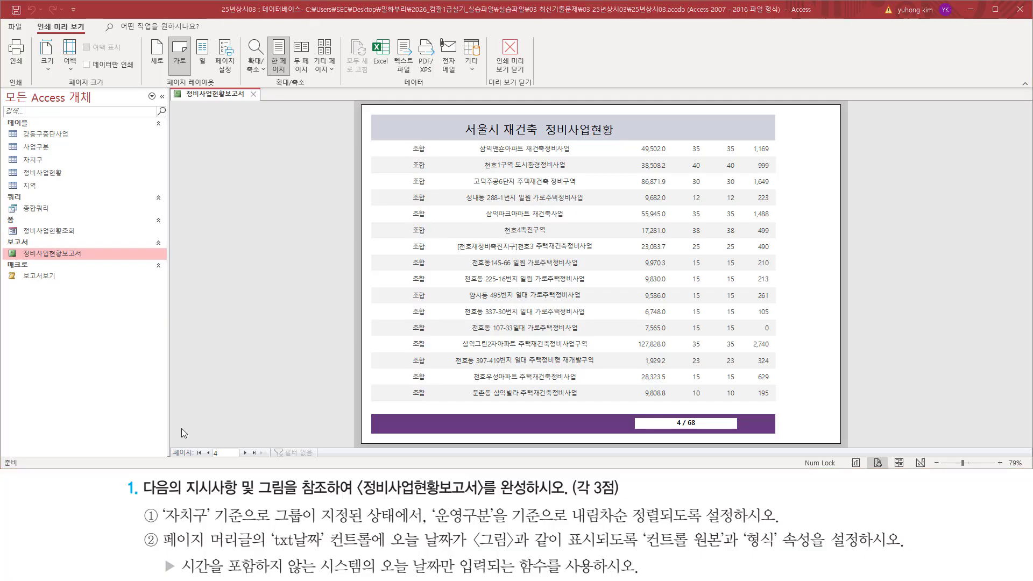
Step: Return the 정비사업현황보고서 report from print preview to Design View
key(ctrl+shift+d)
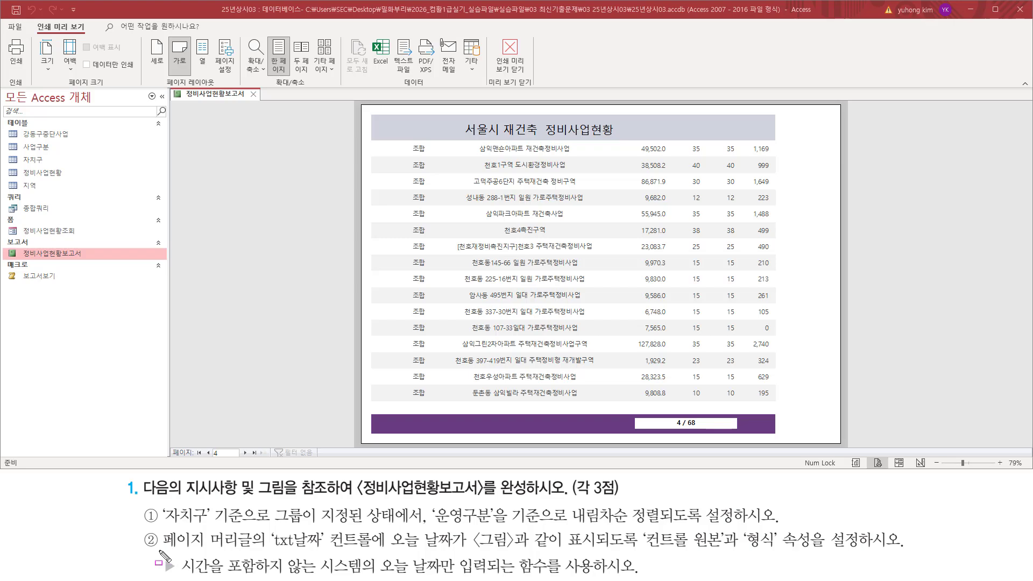
drag(160, 552, 384, 551)
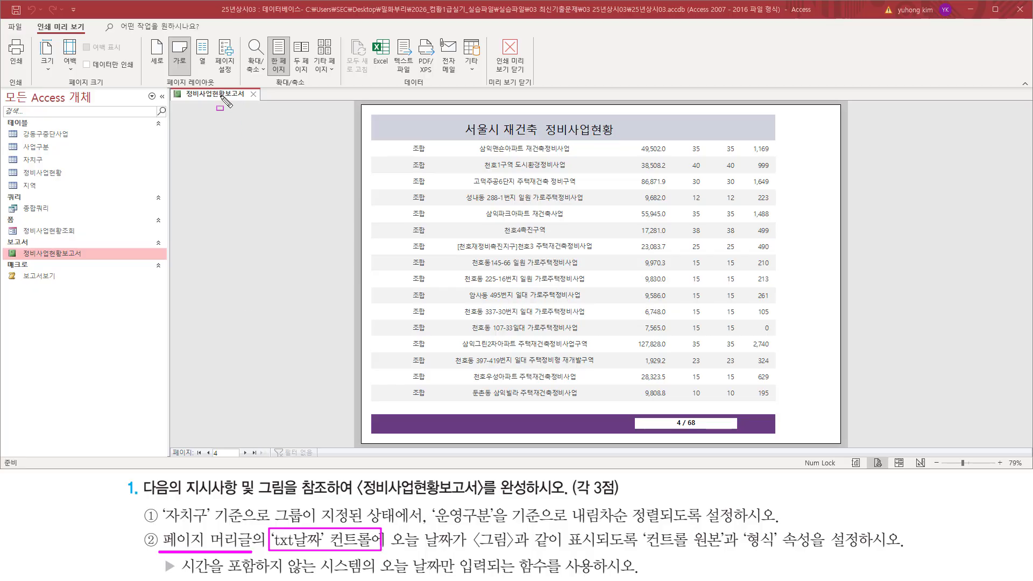
key(Escape)
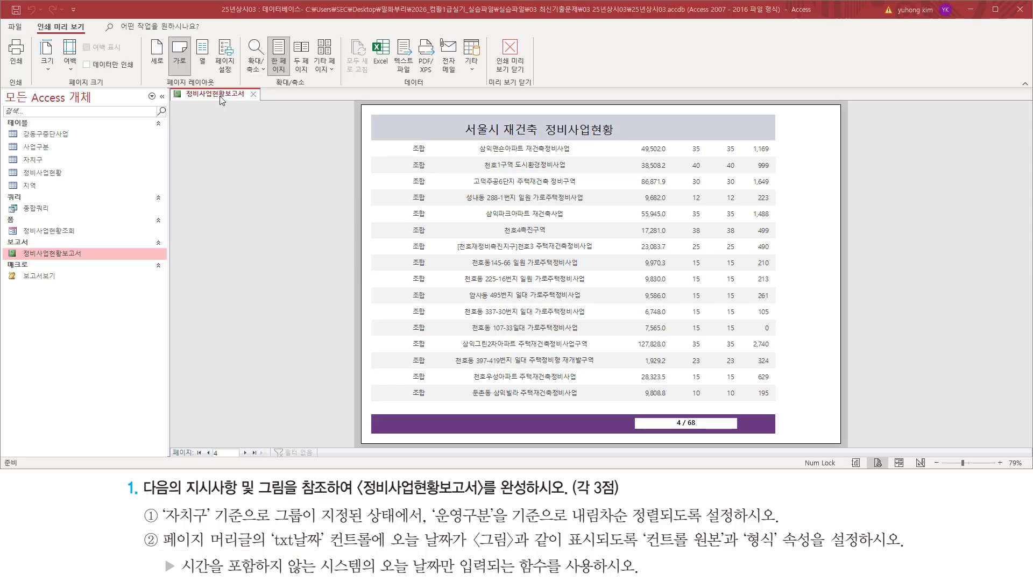
right_click(221, 97)
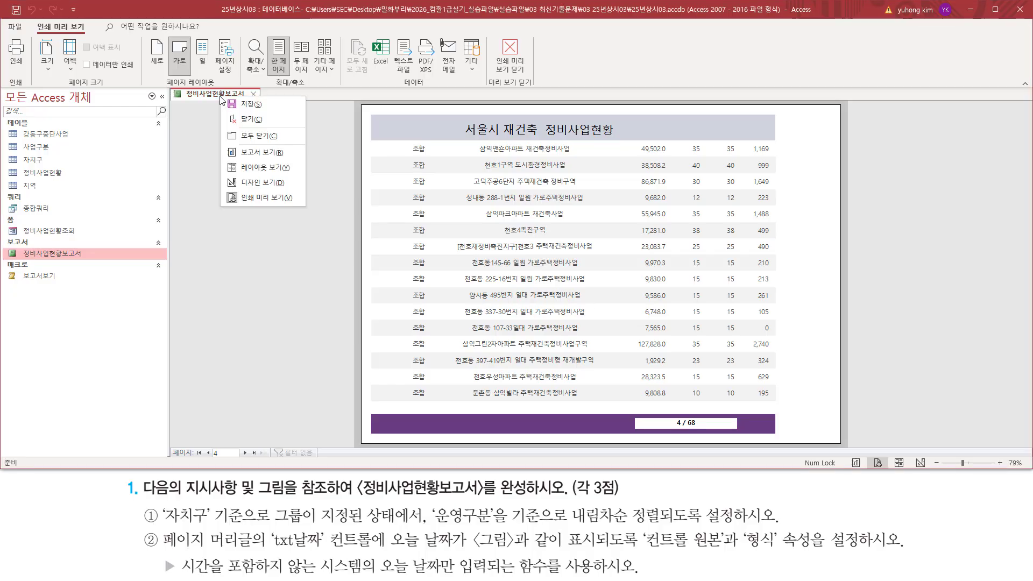
click(255, 183)
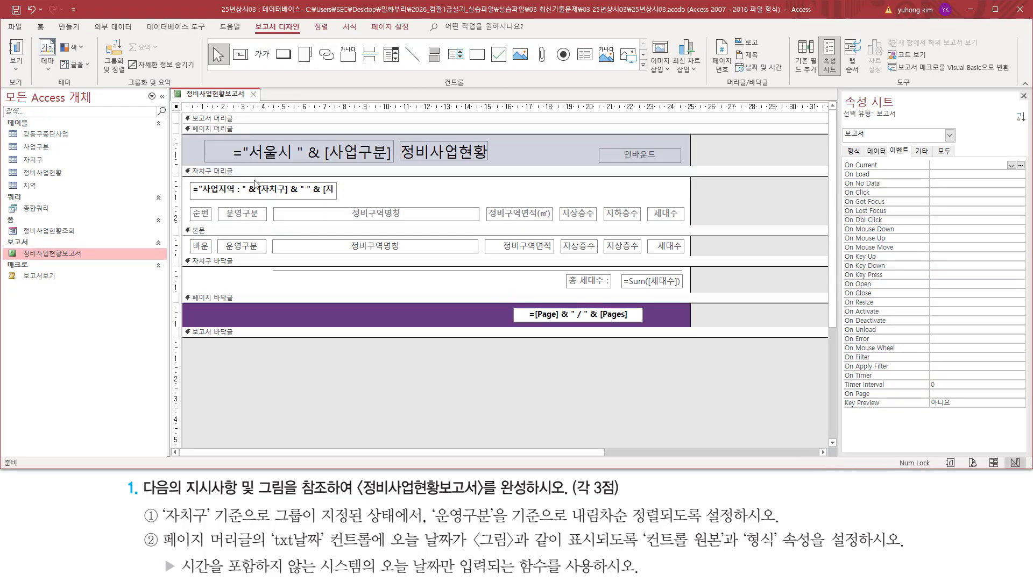
Step: Select the unbound txt날짜 text box in the page header (페이지 머리글)
drag(183, 125, 699, 172)
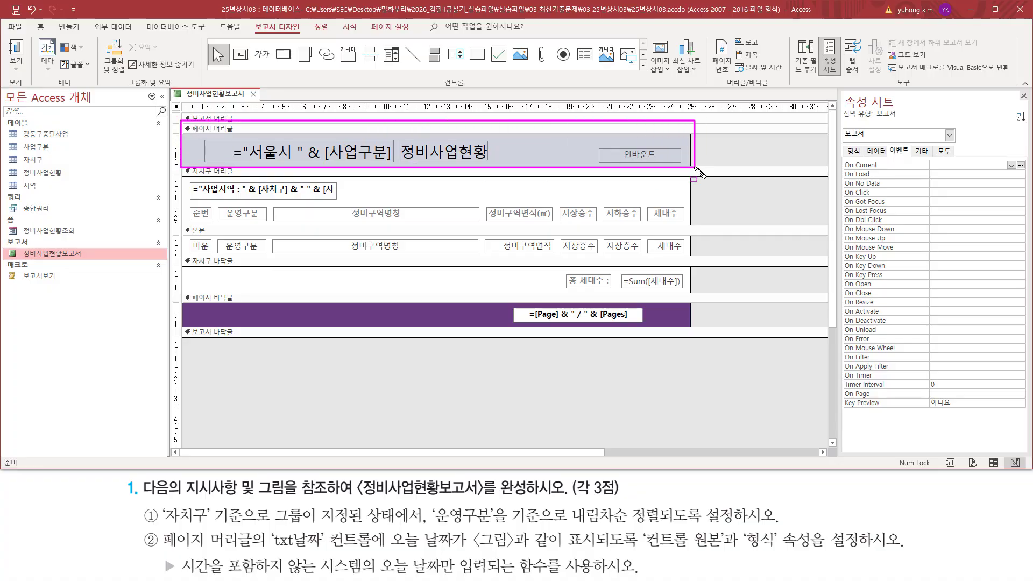
drag(163, 548, 380, 550)
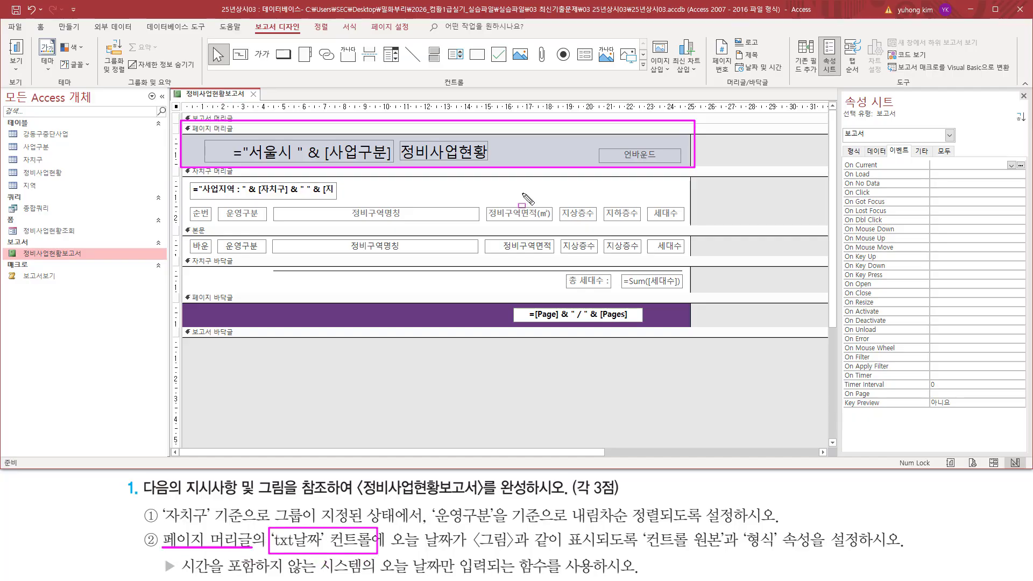
mouse_move(598, 146)
mouse_down()
mouse_move(624, 162)
mouse_move(681, 165)
mouse_up()
click(670, 159)
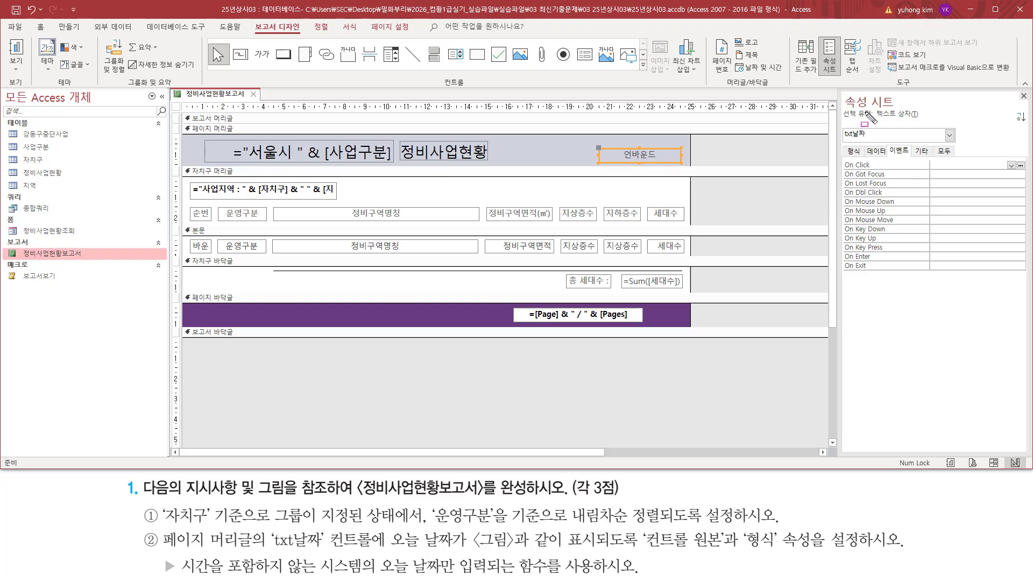
drag(843, 139, 867, 140)
key(Escape)
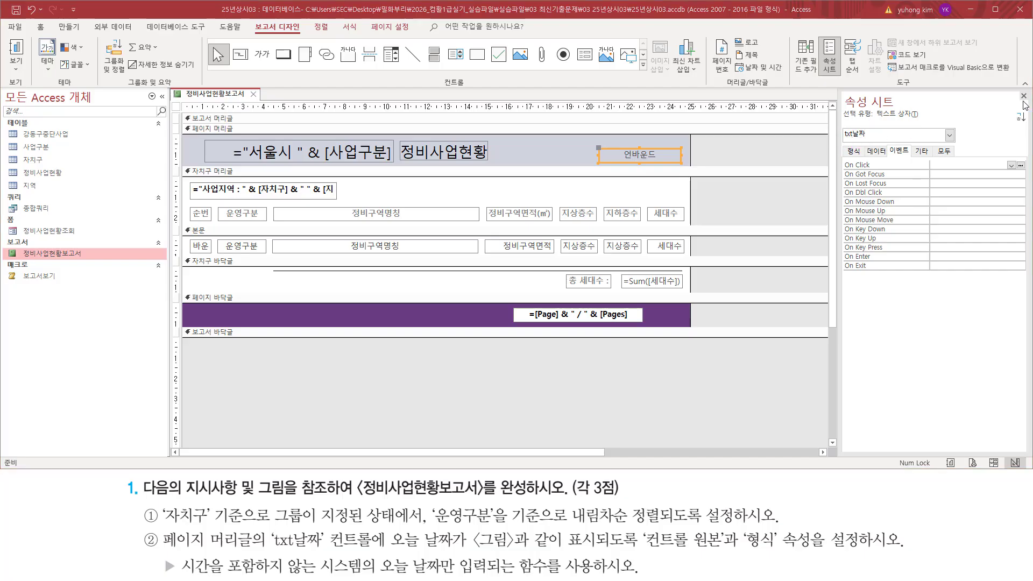
Step: Close the property sheet and redisplay it for the txt날짜 text box
click(1024, 96)
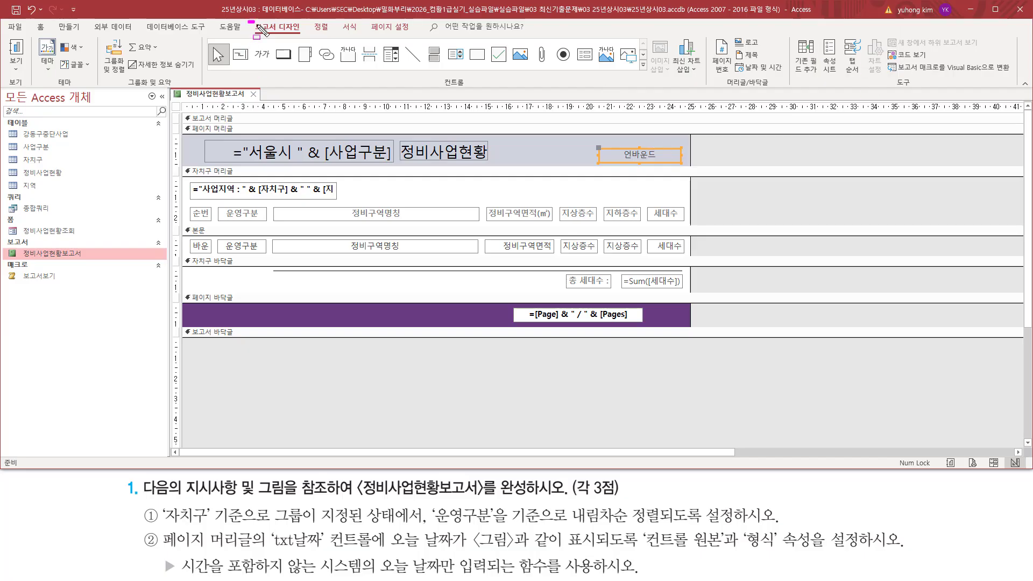
drag(249, 21, 302, 37)
drag(885, 88, 921, 88)
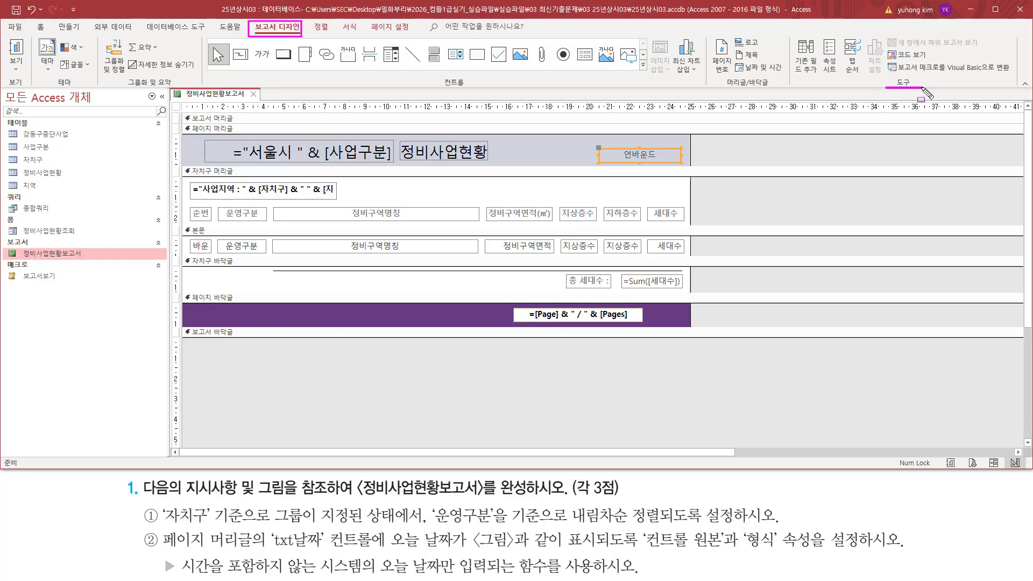
drag(821, 36, 841, 76)
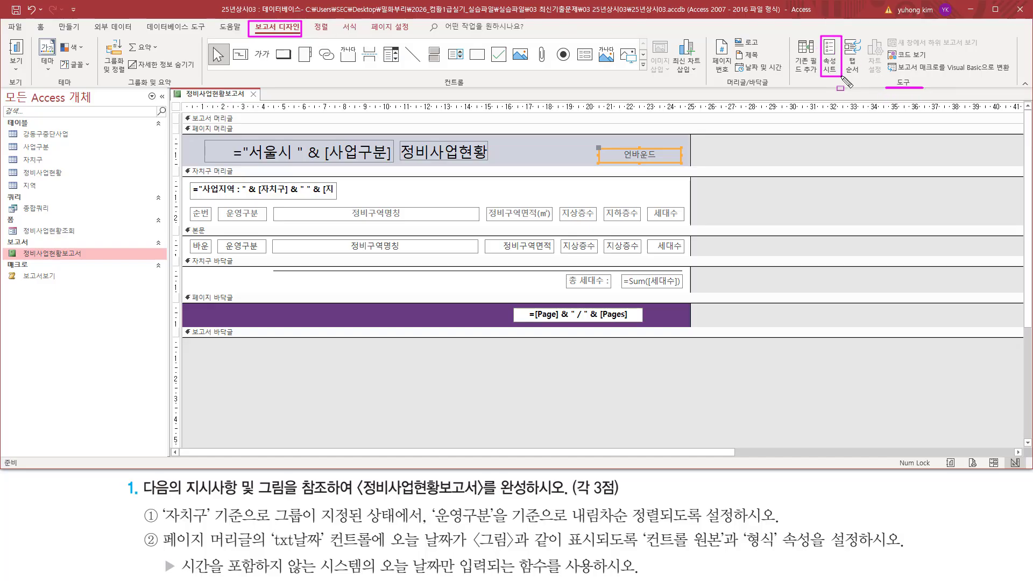
click(829, 56)
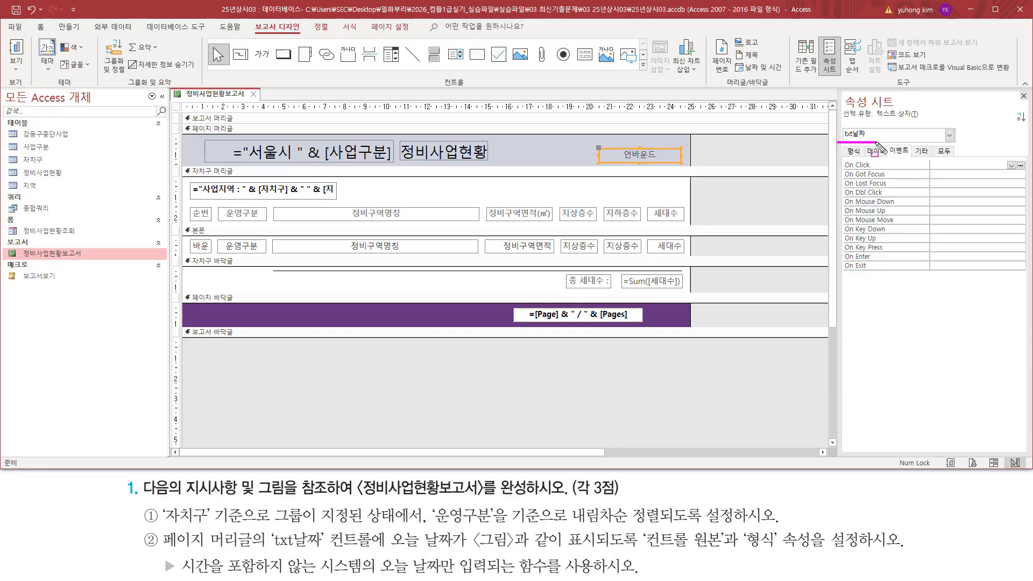
drag(837, 125, 877, 142)
Step: Review the task instructions on the date function, control source (컨트롤 원본) and format (형식) required for txt날짜
drag(385, 549, 464, 549)
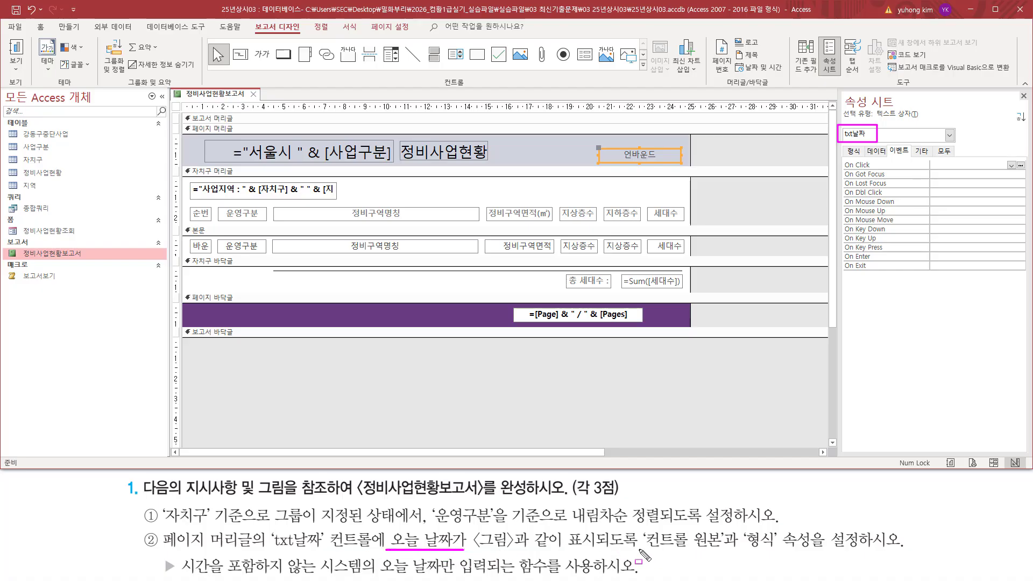
drag(639, 550, 775, 549)
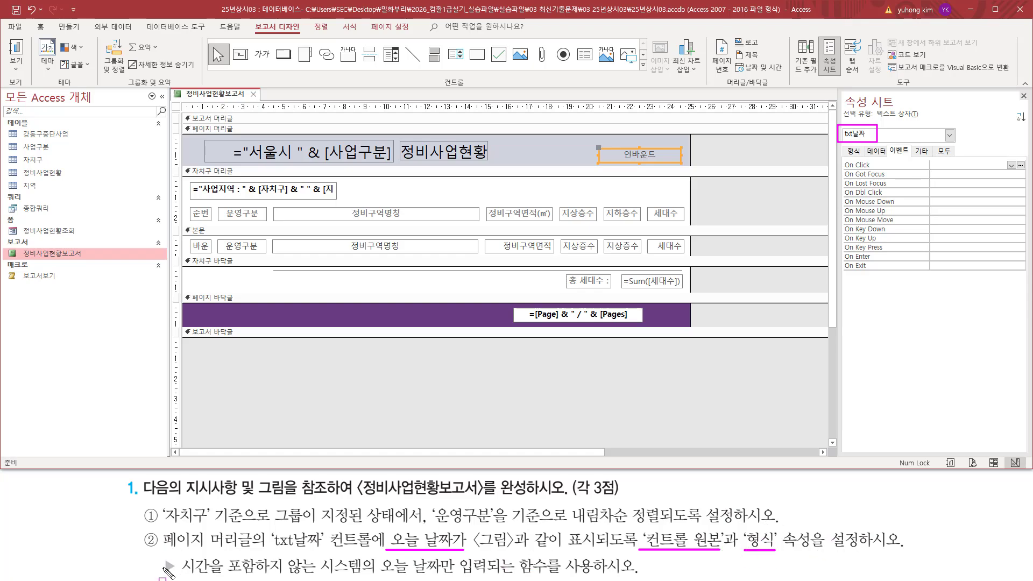
drag(181, 575, 314, 575)
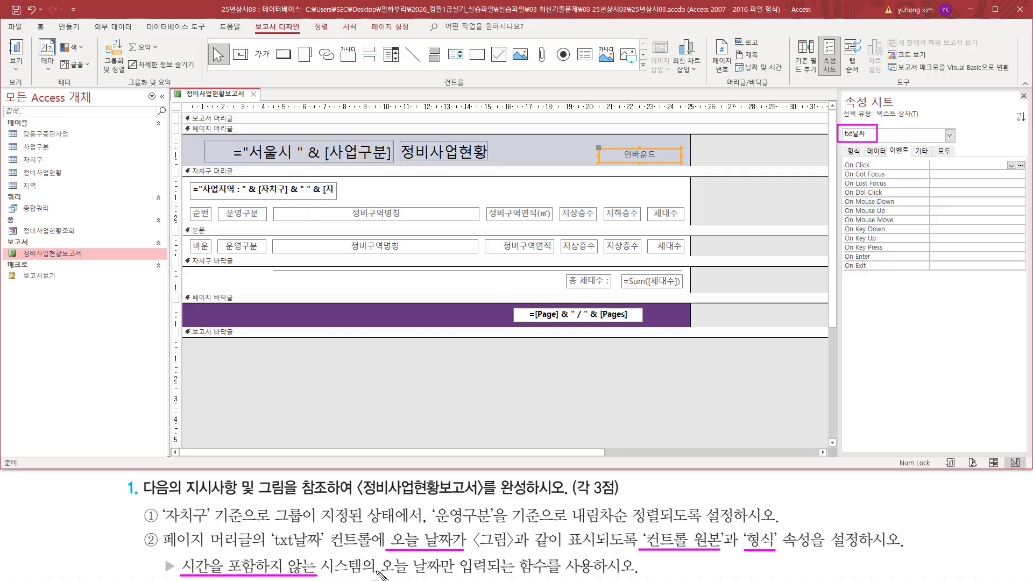
drag(378, 577, 494, 558)
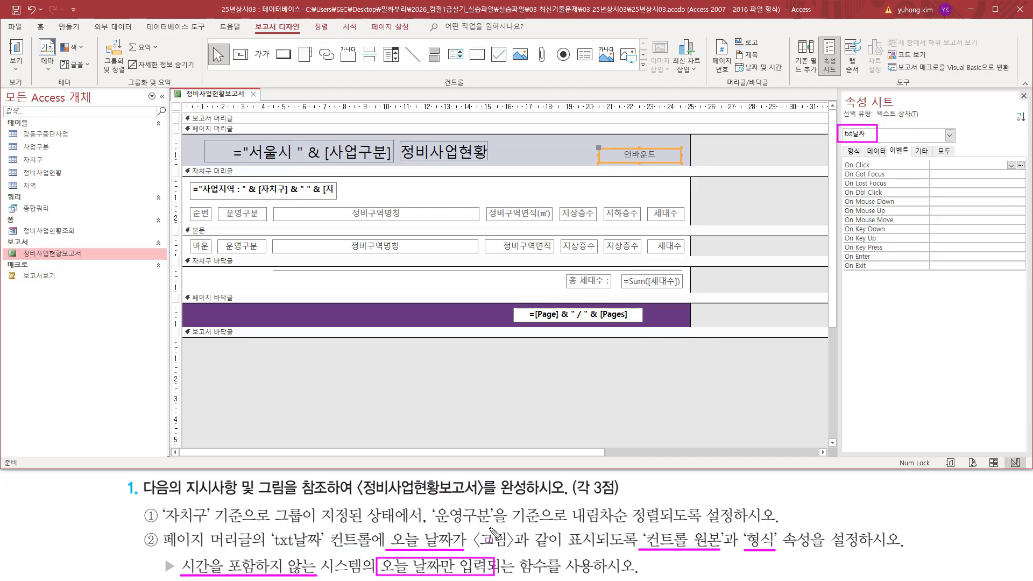
mouse_move(472, 527)
mouse_down()
mouse_move(530, 552)
mouse_move(567, 553)
mouse_up()
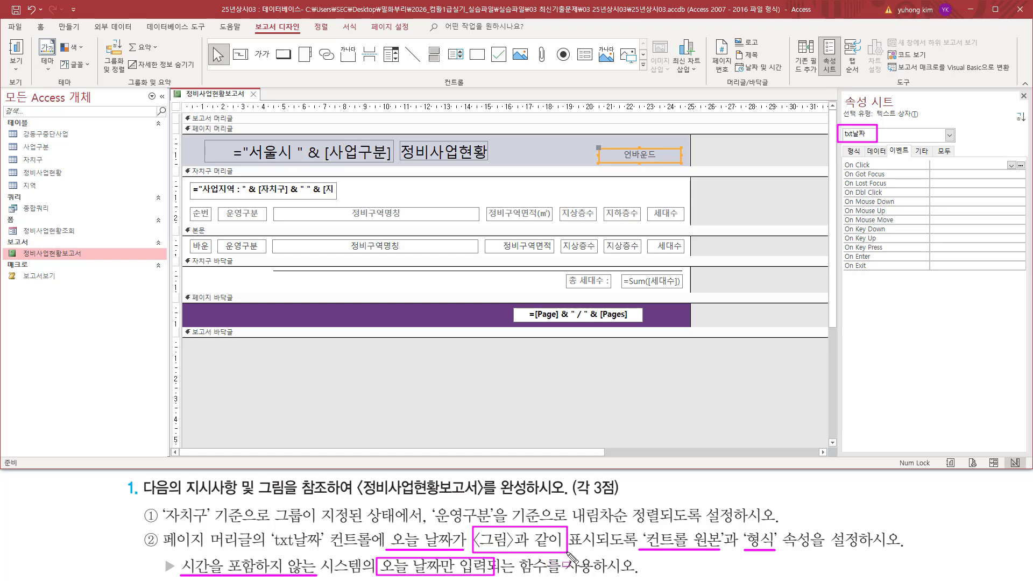
drag(743, 555, 778, 555)
Step: Examine how the date is displayed in the page header of the reference report picture
key(Right)
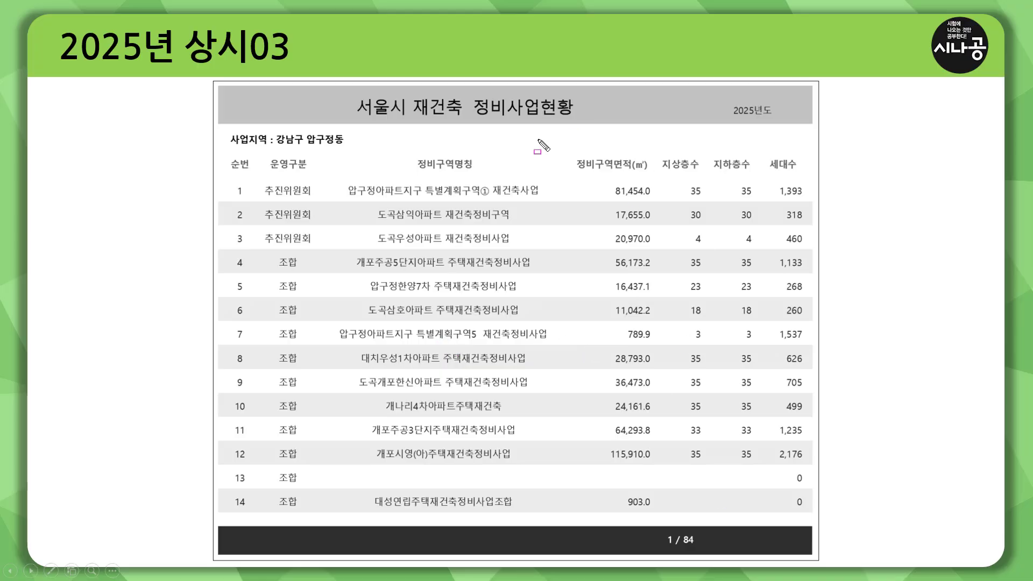
mouse_move(728, 101)
mouse_down()
mouse_move(731, 112)
mouse_move(794, 112)
mouse_move(780, 119)
mouse_up()
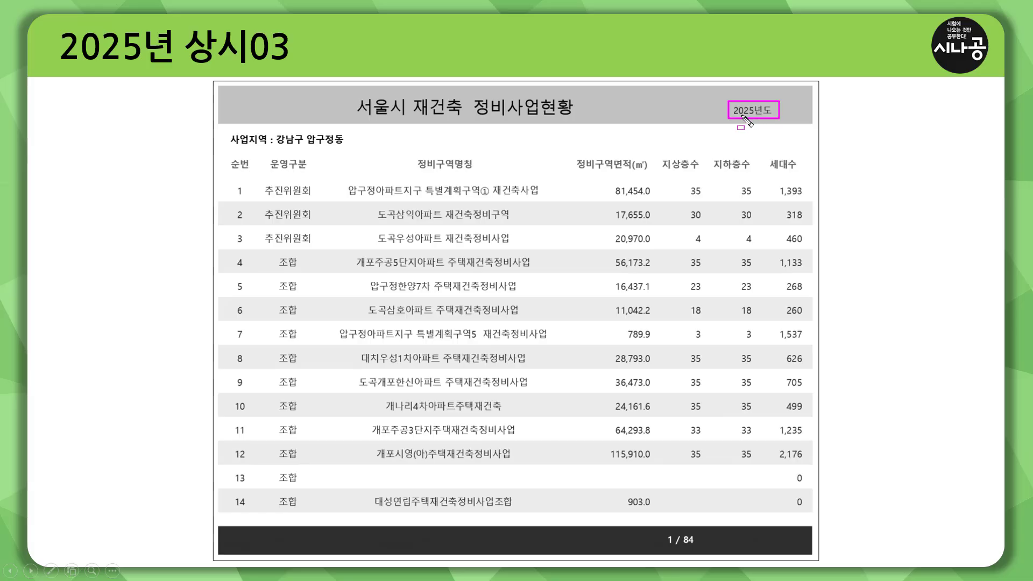
drag(733, 116, 755, 106)
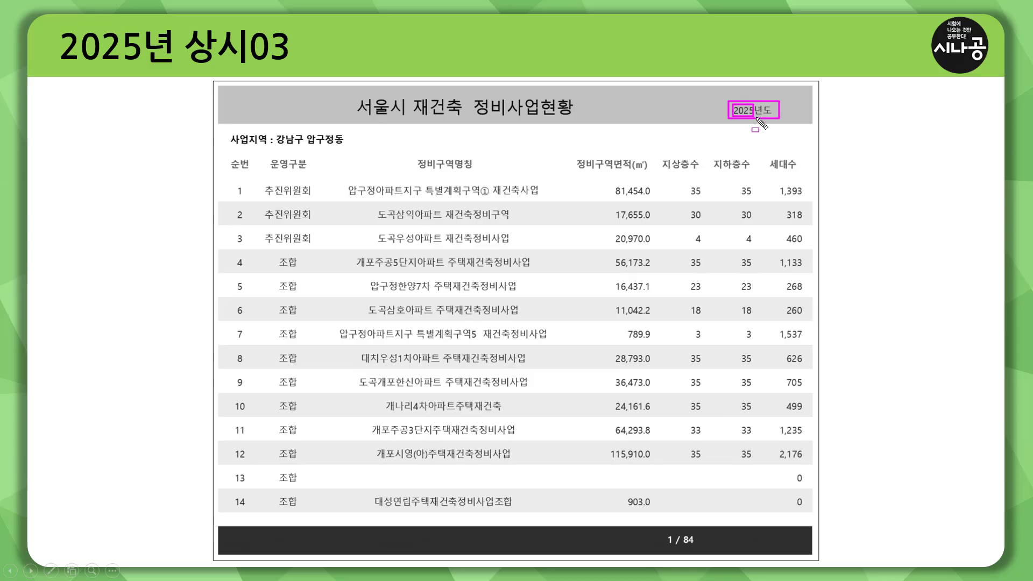
key(e)
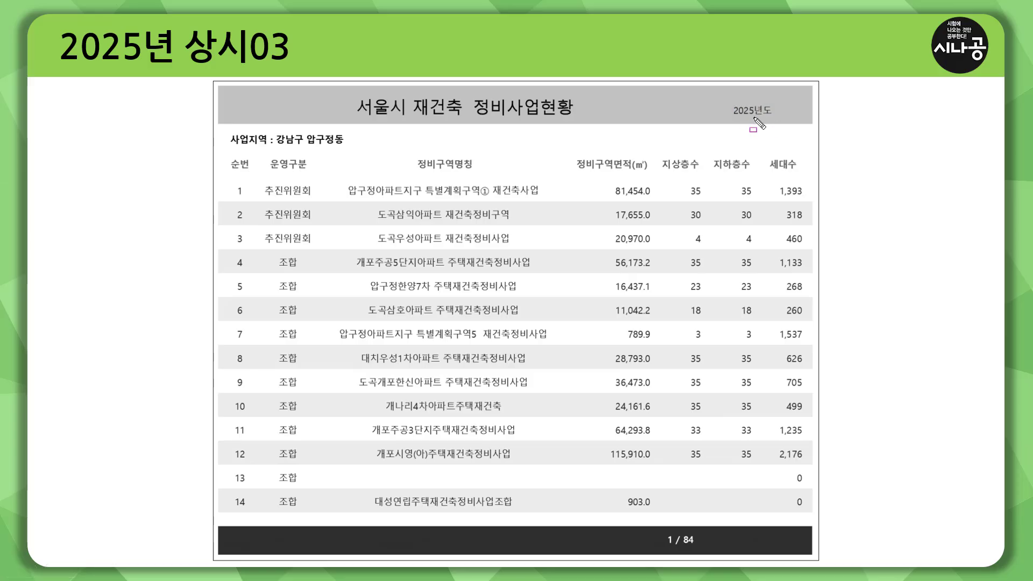
drag(754, 118, 774, 116)
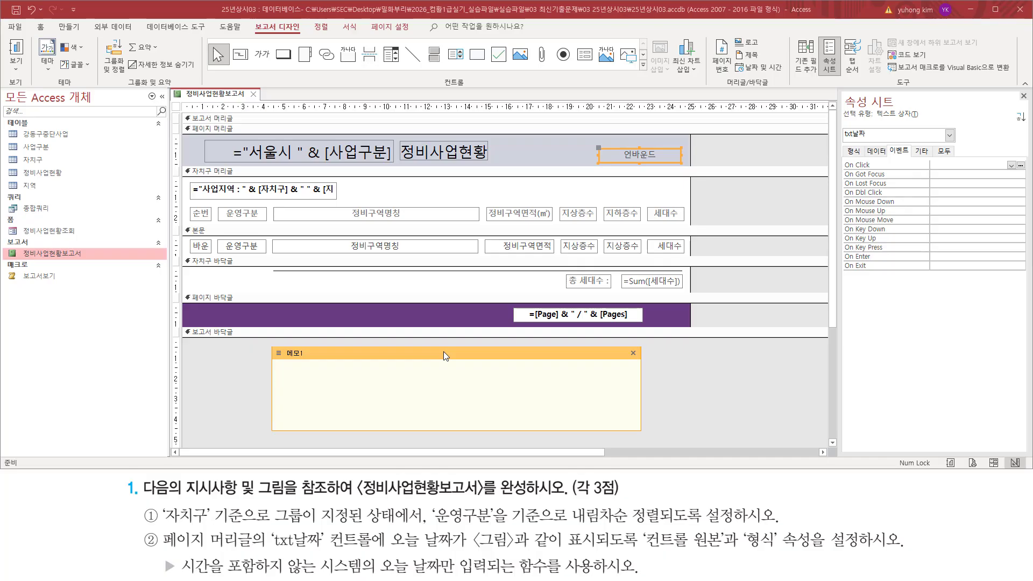
Step: Note the control source =date() and the format yyyy"년도" on two lines of the on-screen memo
text(=)
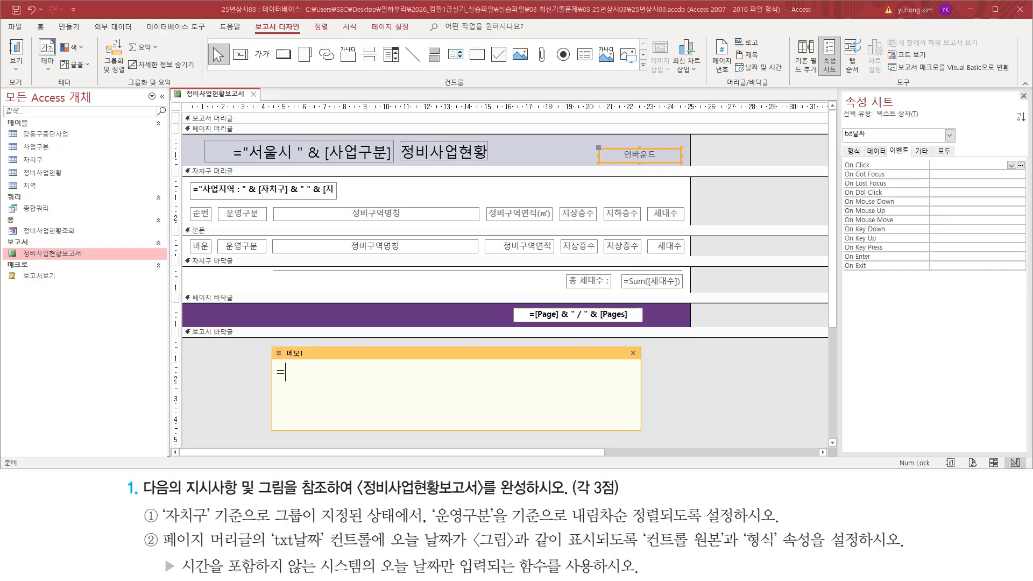
text(date)
text(ㅛ)
key(BackSpace)
text(yyyy"년ㄷ)
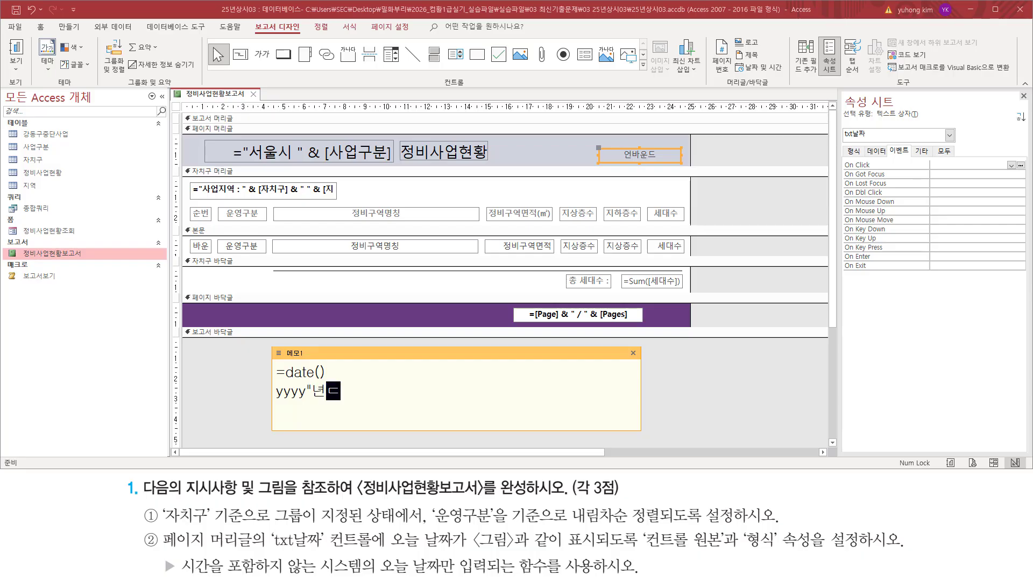
text(ㅗ")
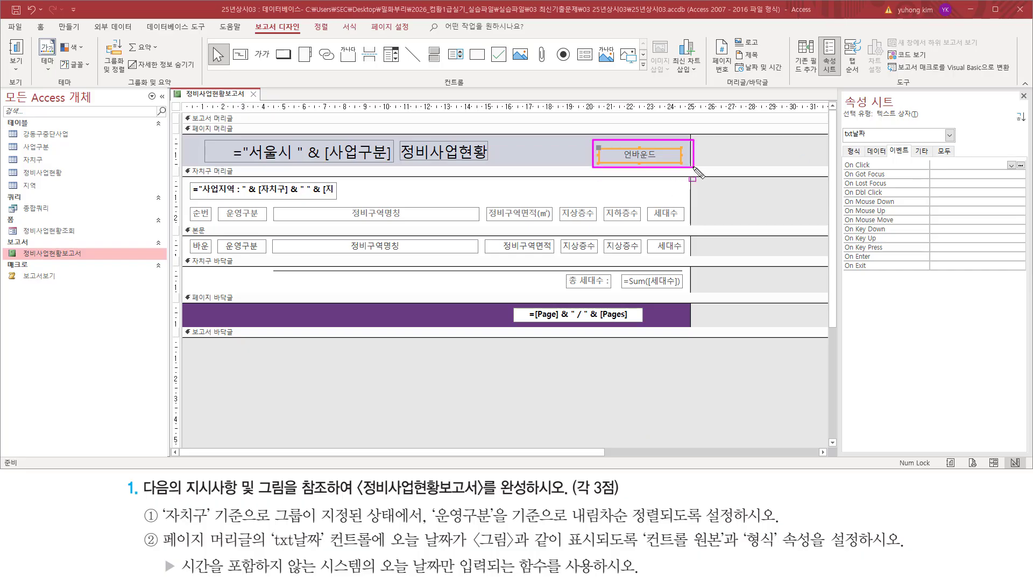
Step: Set the control source (컨트롤 원본) of the txt날짜 text box to =date()
click(883, 155)
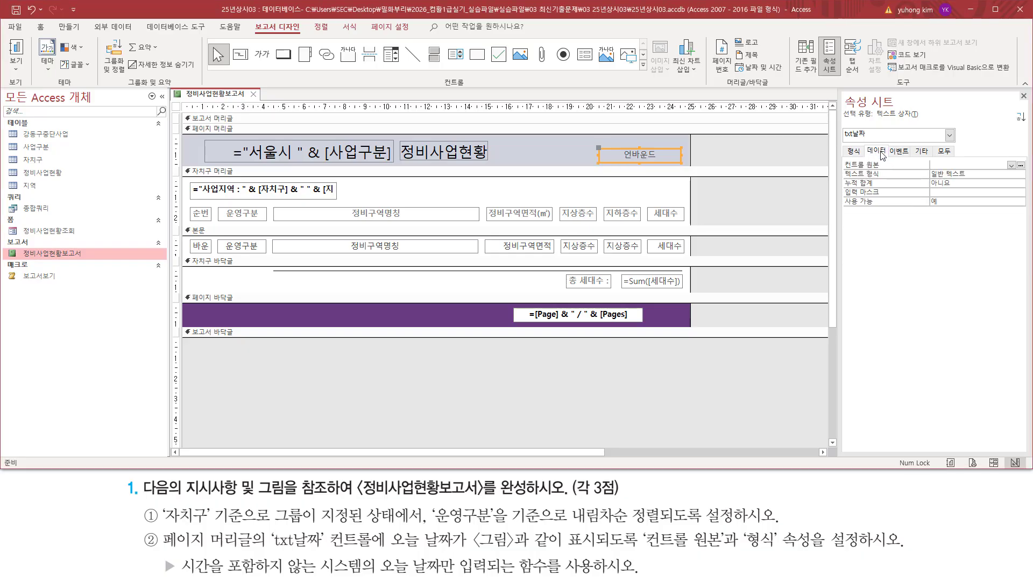
drag(842, 169, 894, 169)
click(951, 164)
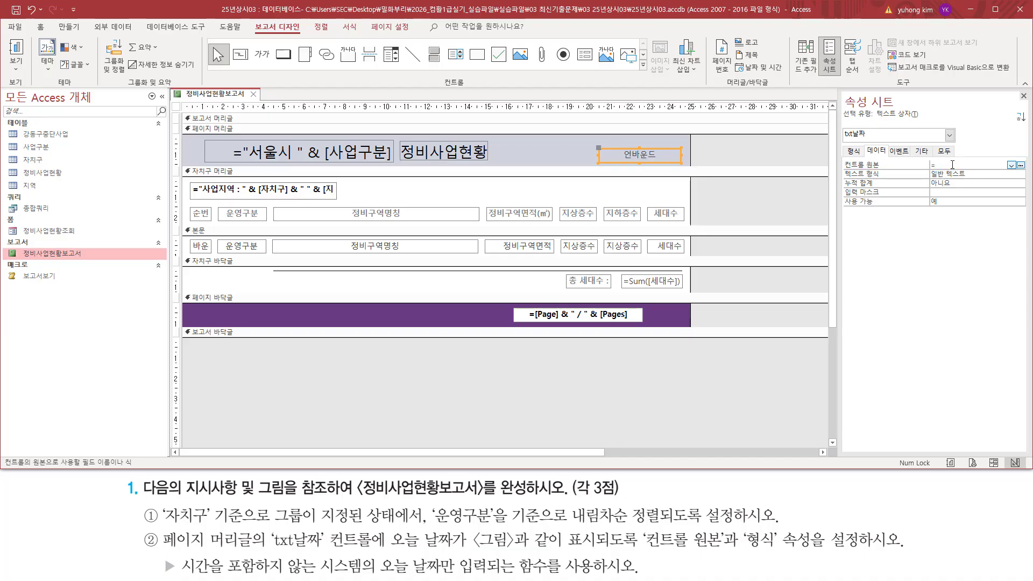
text(=)
key(BackSpace)
text(date())
key(ctrl+2)
drag(843, 170, 964, 170)
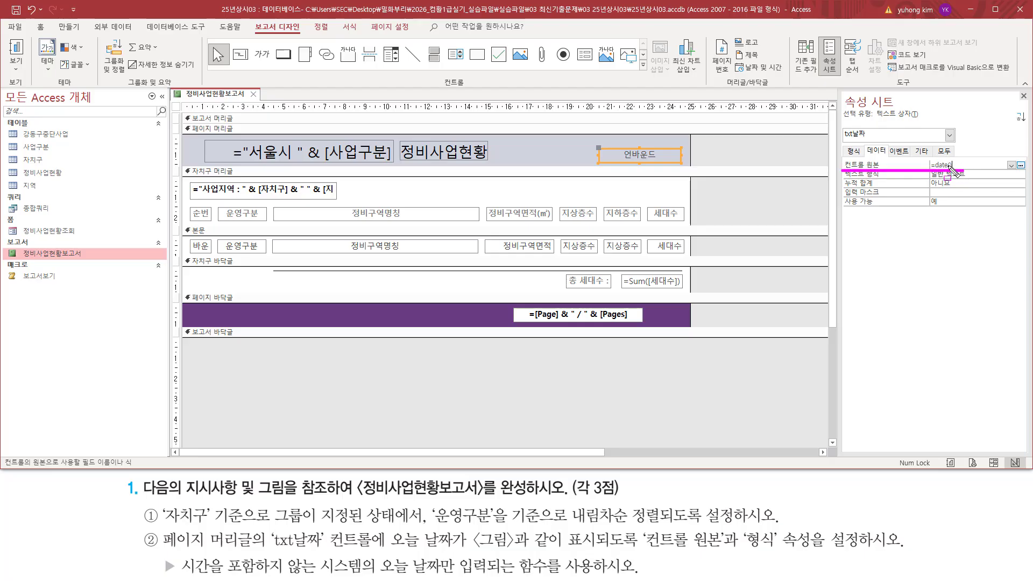
Step: Set the format (형식) property of the txt날짜 text box to yyyy"년도"
click(851, 151)
key(ctrl+2)
drag(843, 146, 987, 169)
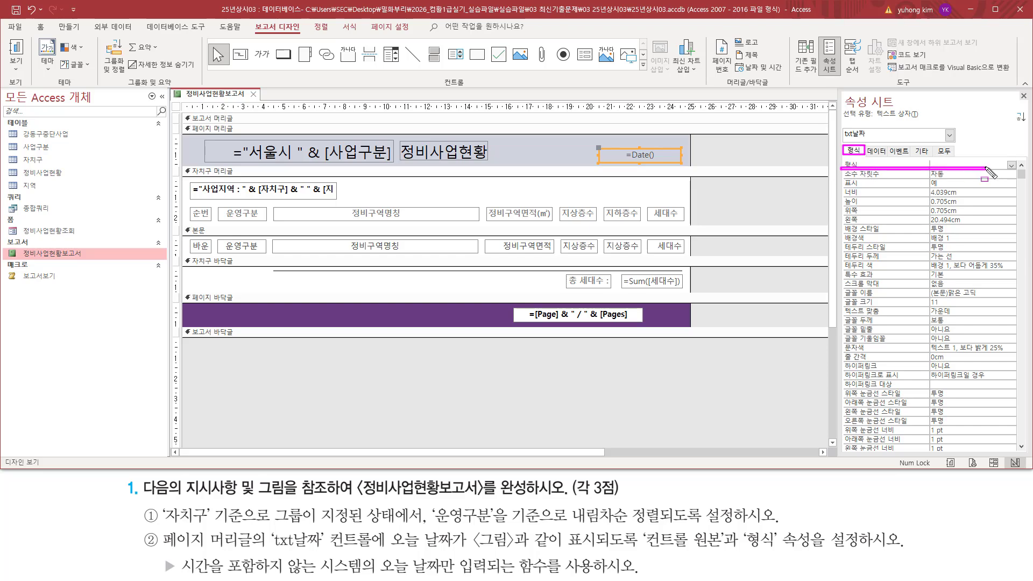
key(Escape)
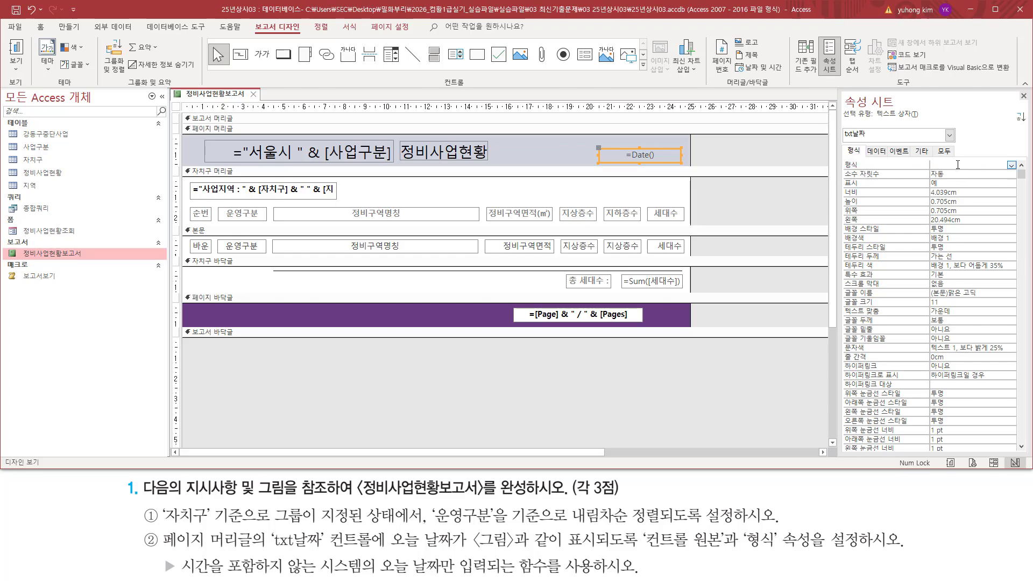
click(957, 165)
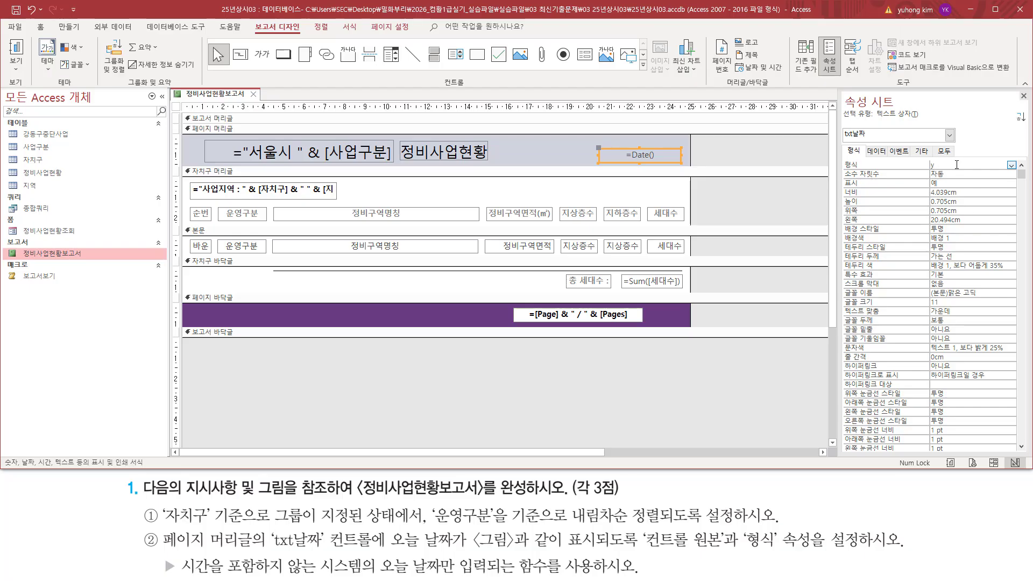
text(yyyy"년도)
drag(929, 173, 974, 157)
key(Escape)
Step: Show the report in print preview and check the date in the page header
right_click(223, 99)
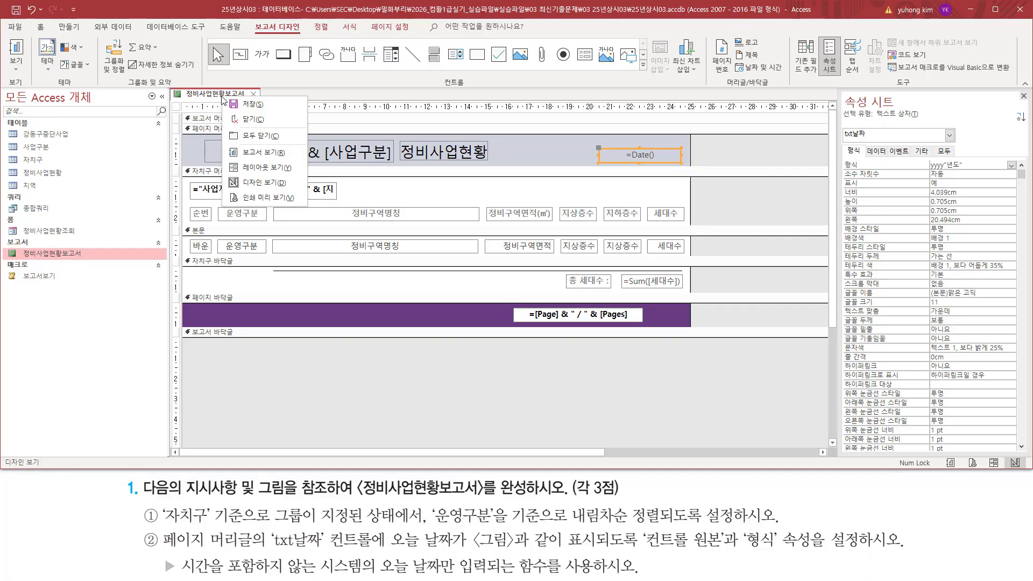
click(255, 202)
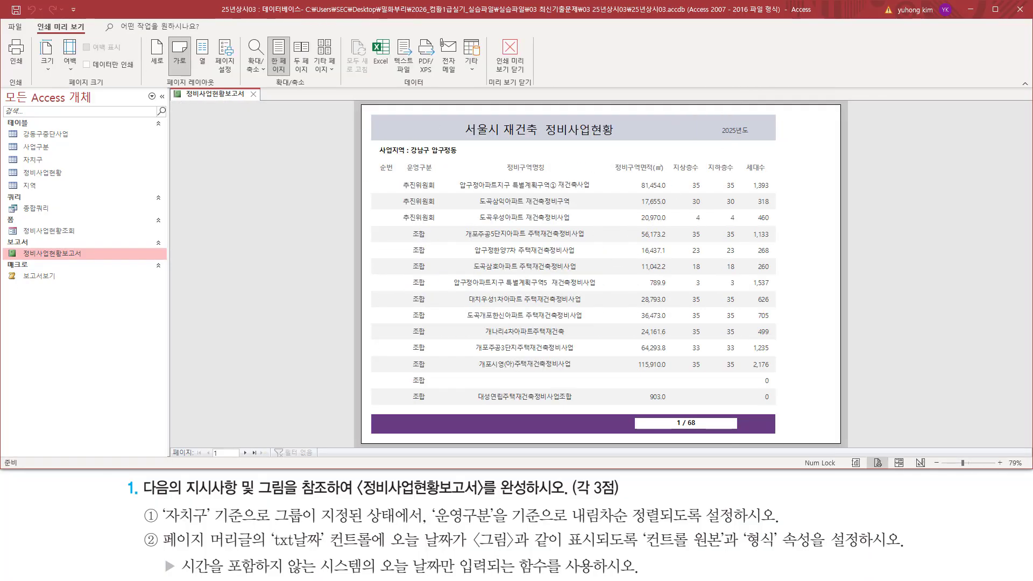
drag(718, 122, 756, 139)
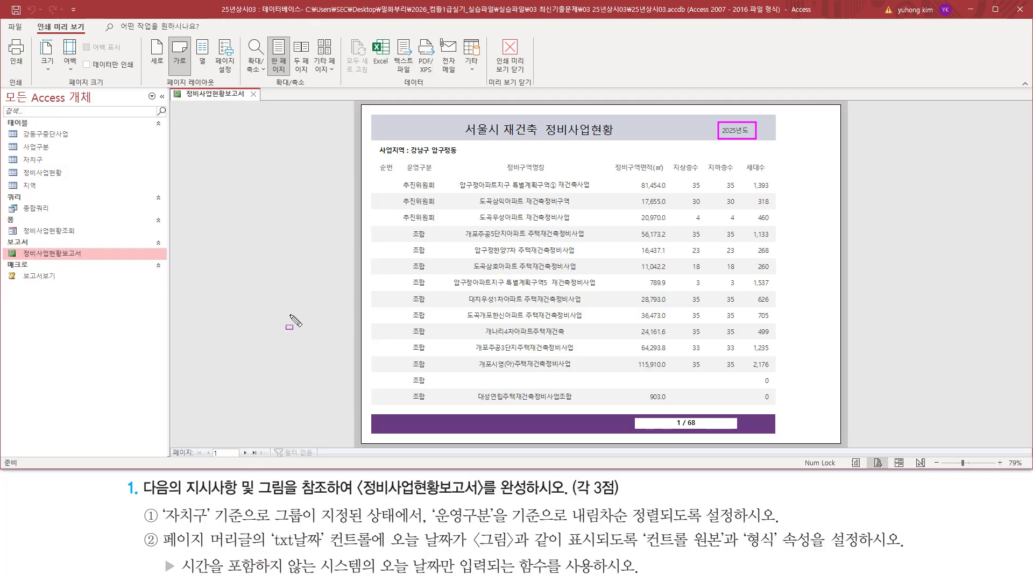
key(Escape)
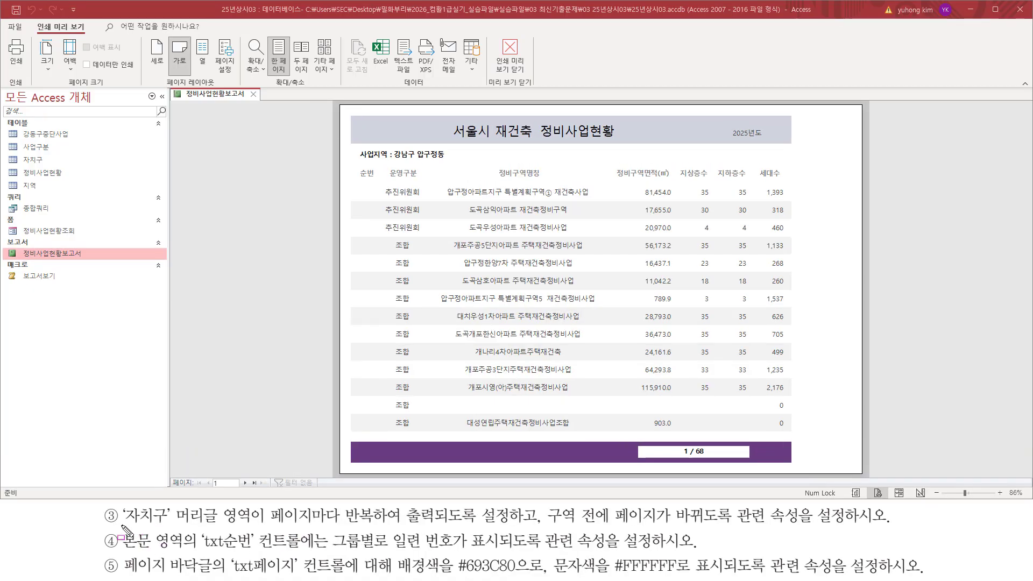
Step: Read instruction ③ on repeating the 자치구 header on every page and breaking the page before the section
mouse_move(123, 526)
mouse_down()
mouse_move(253, 529)
mouse_move(257, 508)
mouse_up()
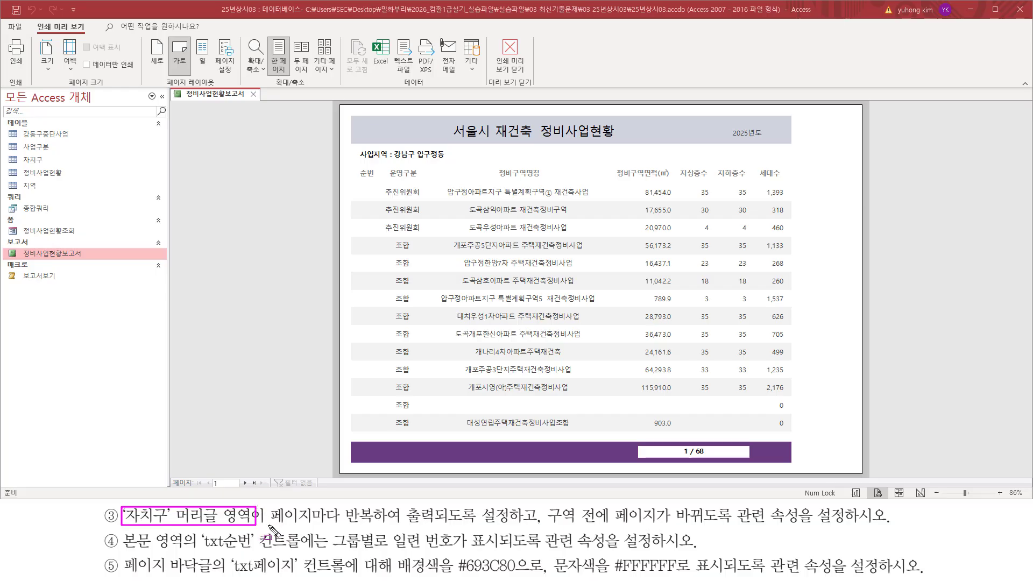
drag(269, 524, 508, 524)
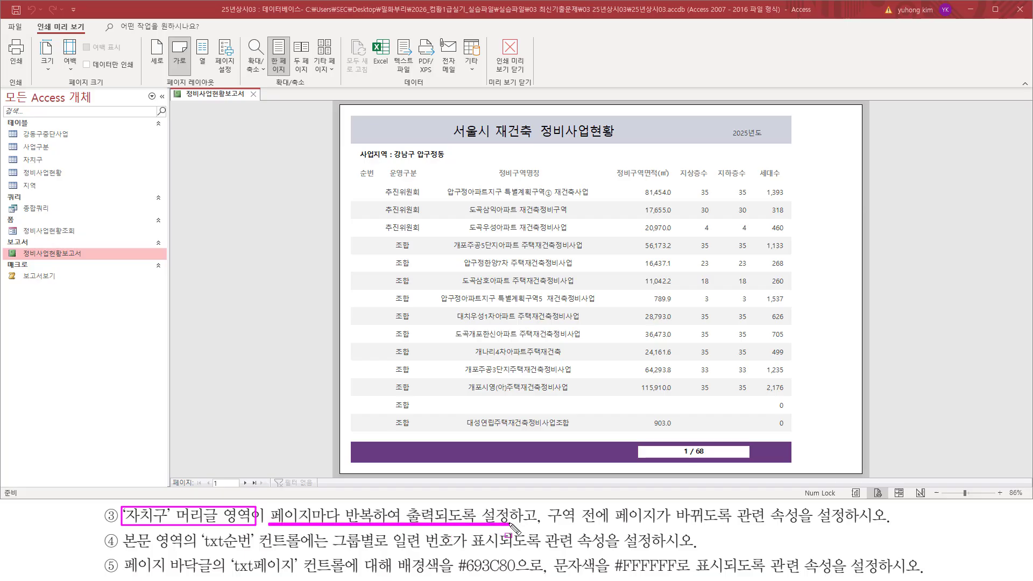
drag(545, 525, 879, 526)
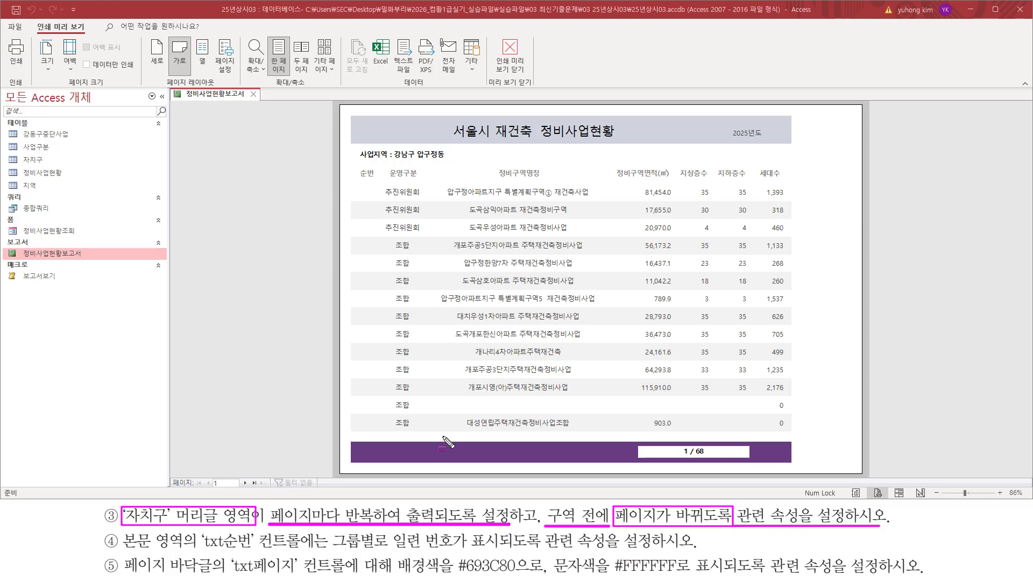
key(Escape)
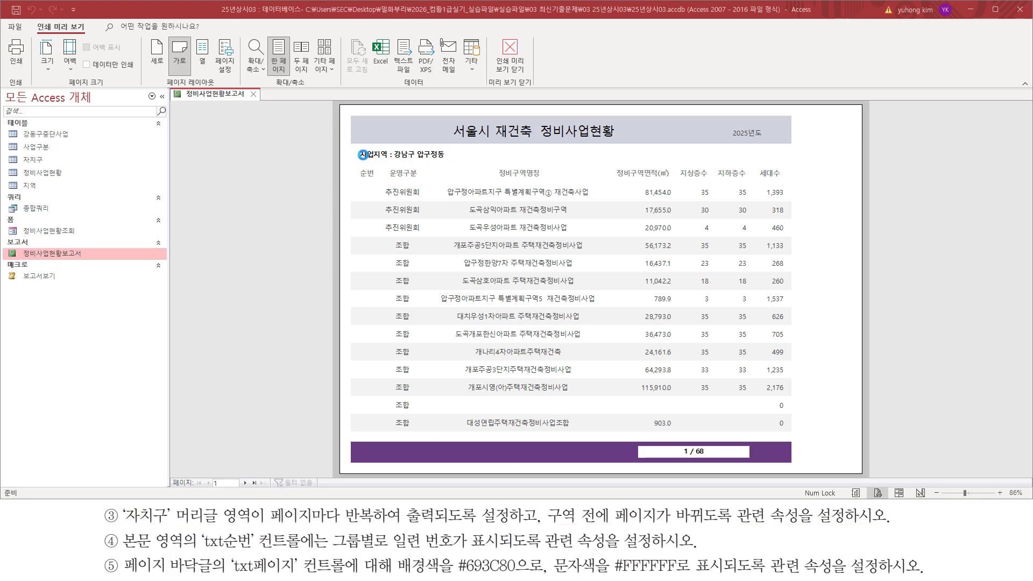
Step: Compare the 자치구 header area on preview page 1 with the upper part of page 2
mouse_move(359, 152)
mouse_down()
mouse_move(371, 172)
mouse_move(420, 180)
mouse_move(792, 182)
mouse_up()
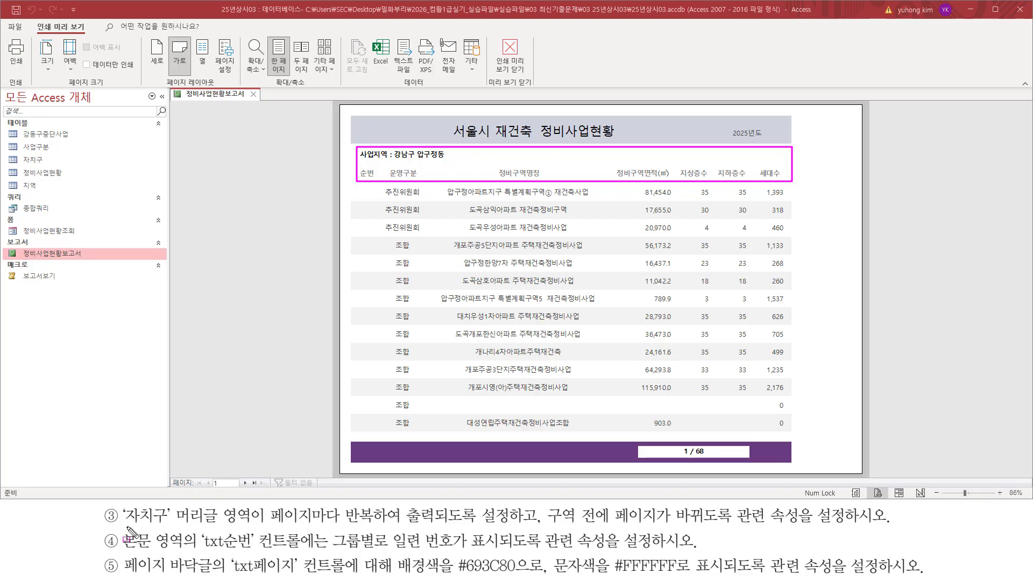
drag(127, 527, 251, 525)
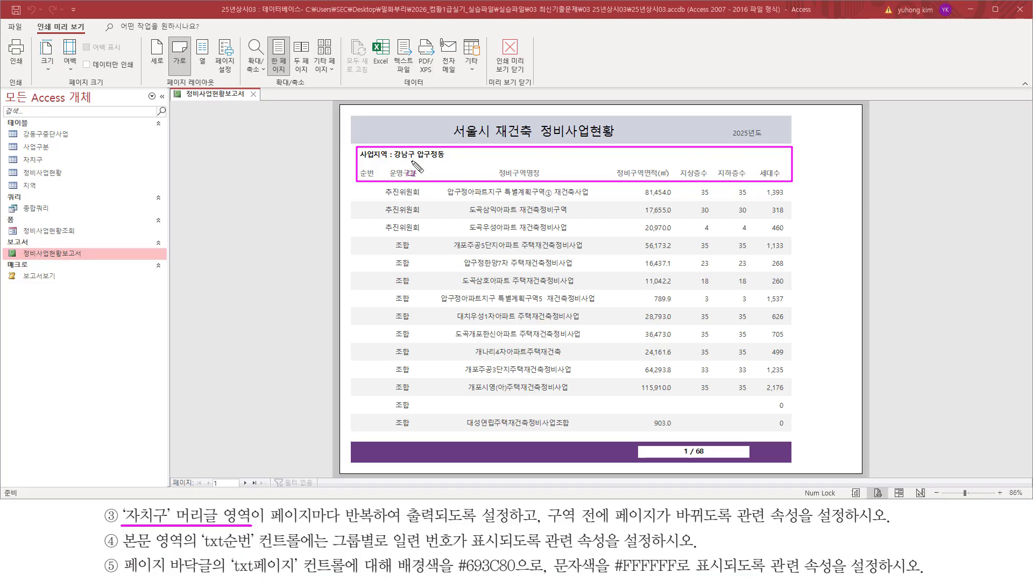
key(Escape)
click(245, 483)
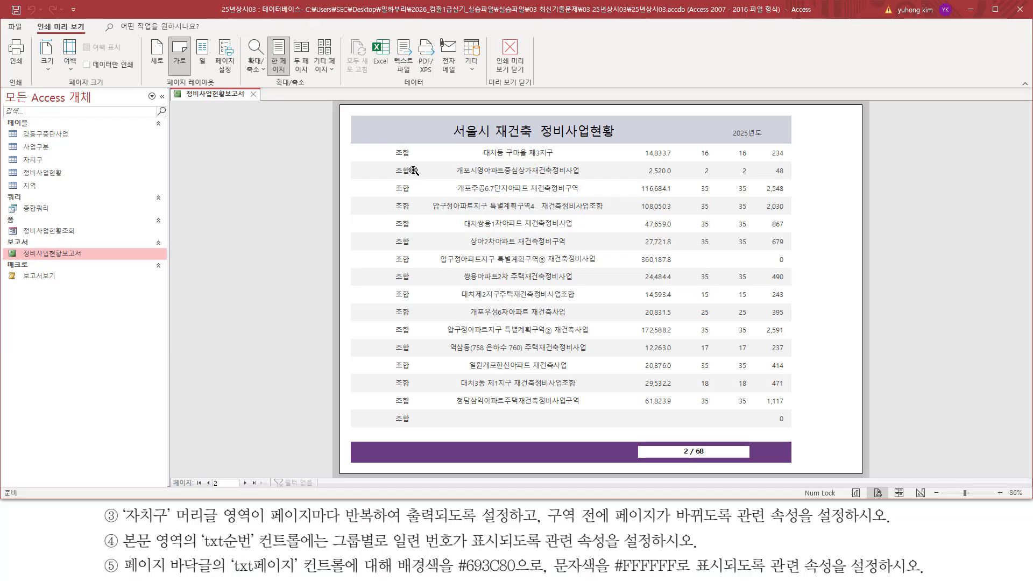
mouse_move(362, 147)
mouse_down()
mouse_move(377, 191)
mouse_move(793, 415)
mouse_move(790, 438)
mouse_move(788, 427)
mouse_up()
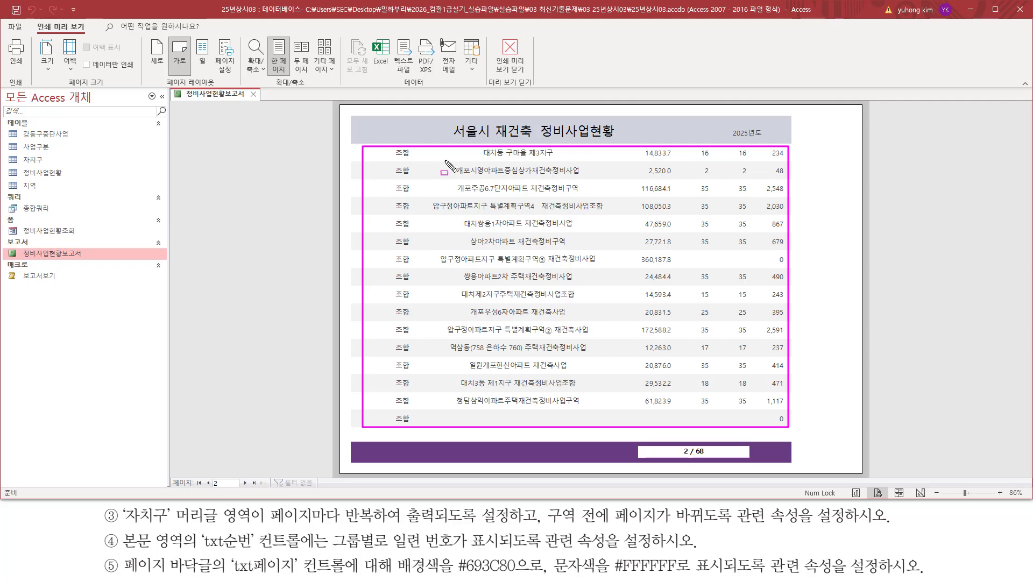
mouse_move(361, 127)
mouse_down()
mouse_move(368, 161)
mouse_move(787, 171)
mouse_move(789, 157)
mouse_up()
key(Escape)
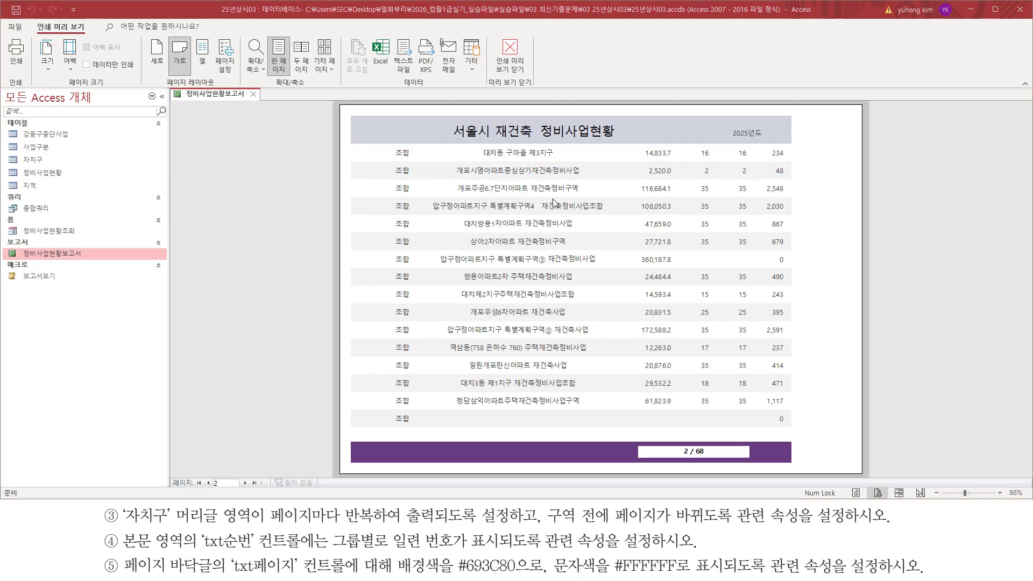
Step: Go to preview page 3 and examine where one 자치구 group ends and the next one begins
click(245, 483)
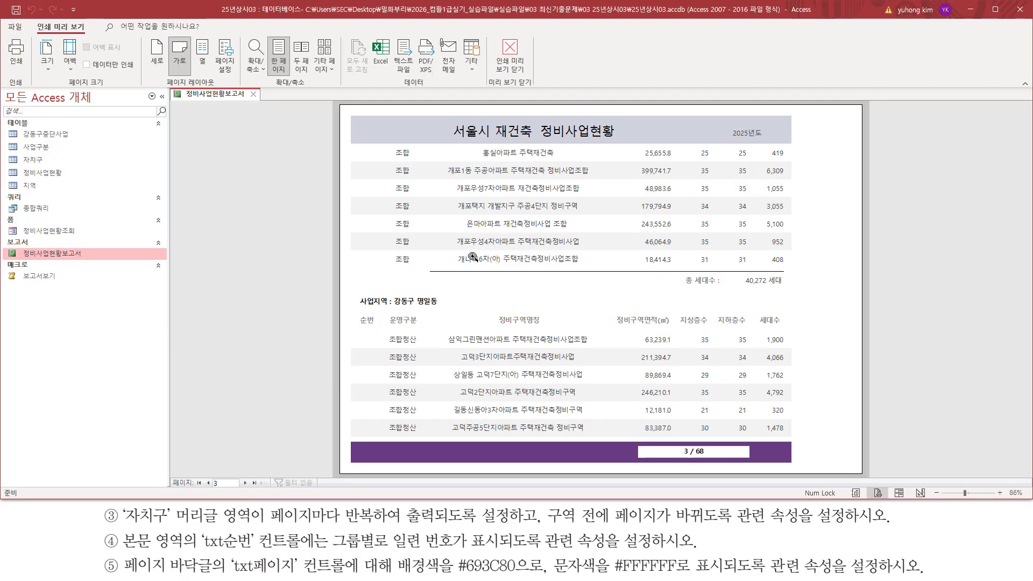
drag(345, 280, 794, 283)
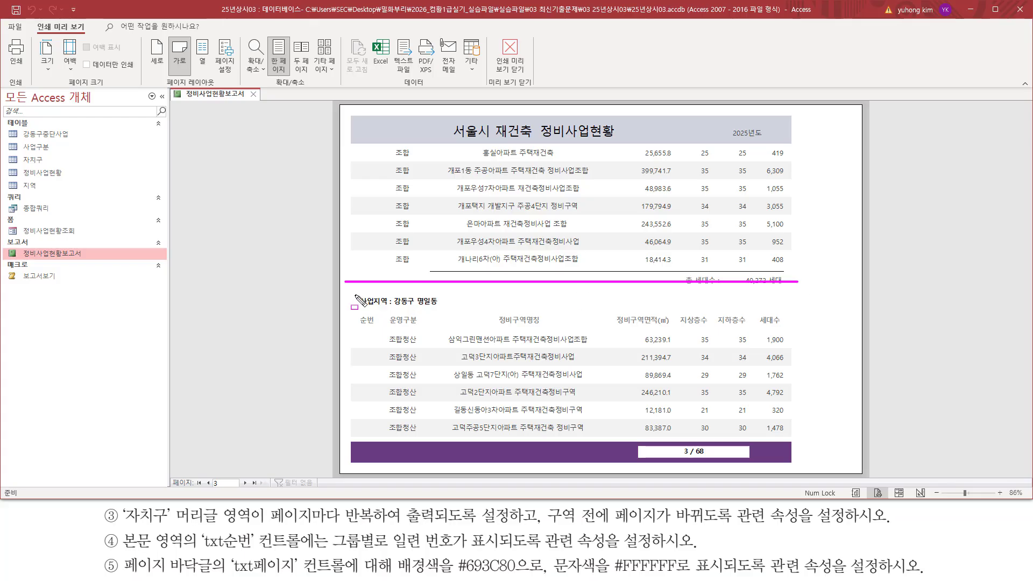
mouse_move(356, 296)
mouse_down()
mouse_move(374, 330)
mouse_move(796, 328)
mouse_up()
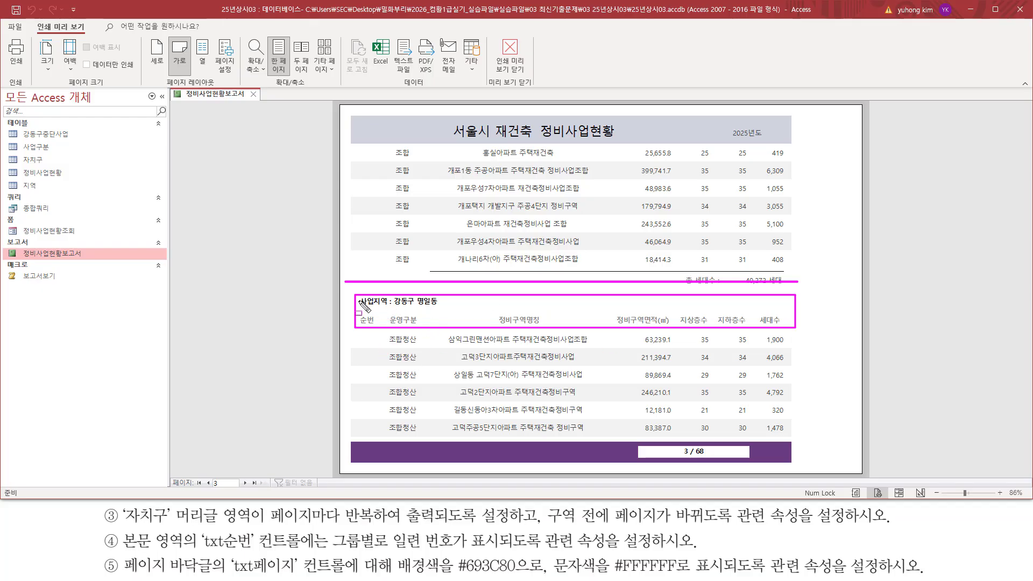
mouse_move(334, 296)
mouse_down()
mouse_move(872, 300)
mouse_move(805, 436)
mouse_up()
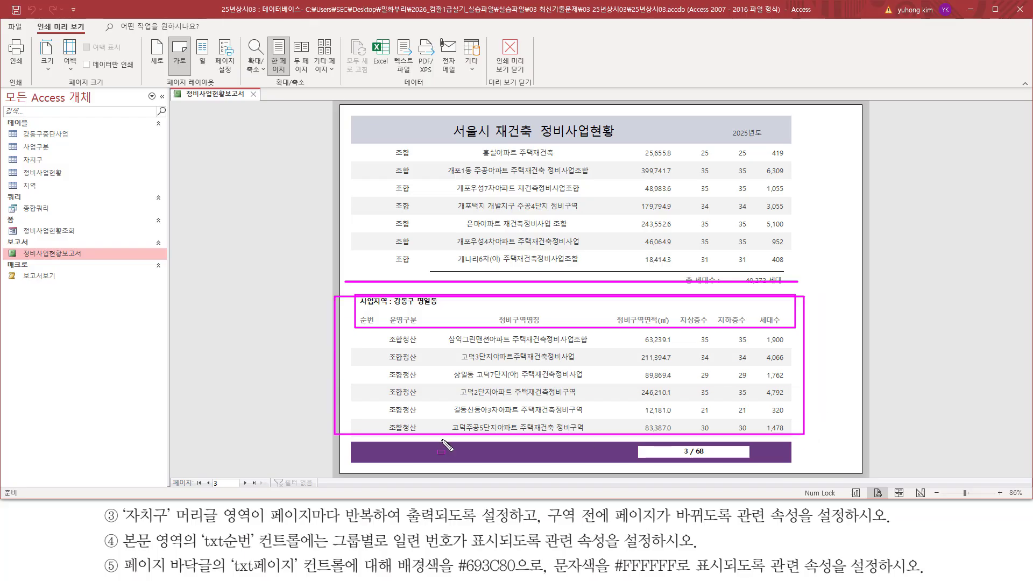
key(Escape)
Step: Go to preview page 4 and check its rows against the instruction to repeat the 자치구 header
click(246, 482)
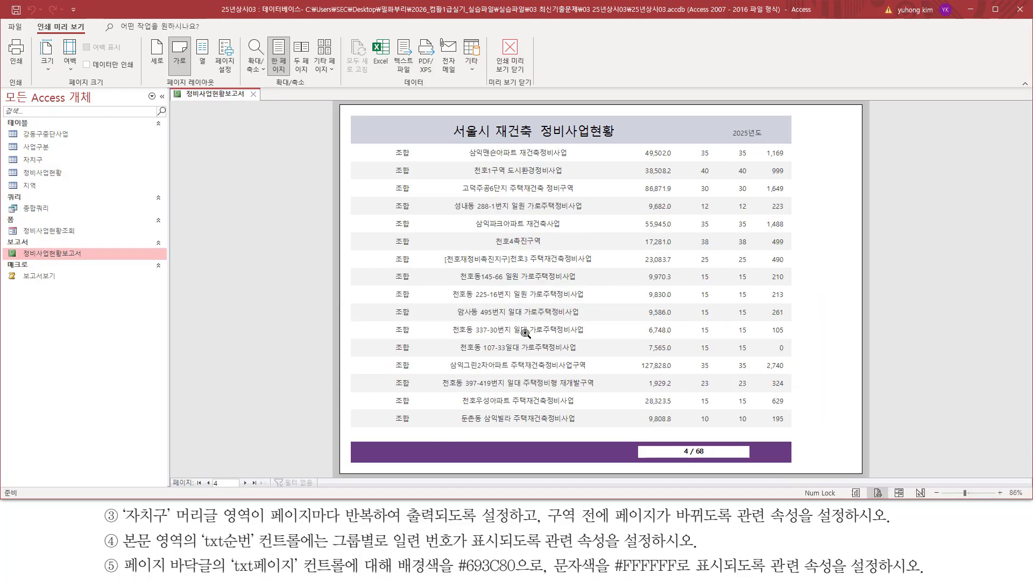
mouse_move(383, 146)
mouse_down()
mouse_move(703, 401)
mouse_move(793, 428)
mouse_up()
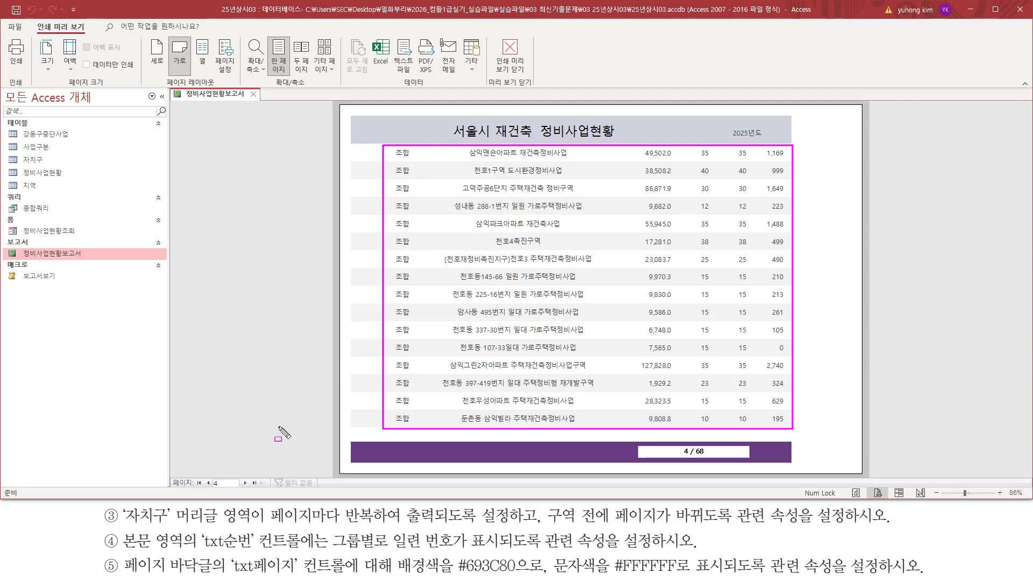
mouse_move(125, 527)
mouse_down()
mouse_move(247, 531)
mouse_move(257, 511)
mouse_move(439, 526)
mouse_up()
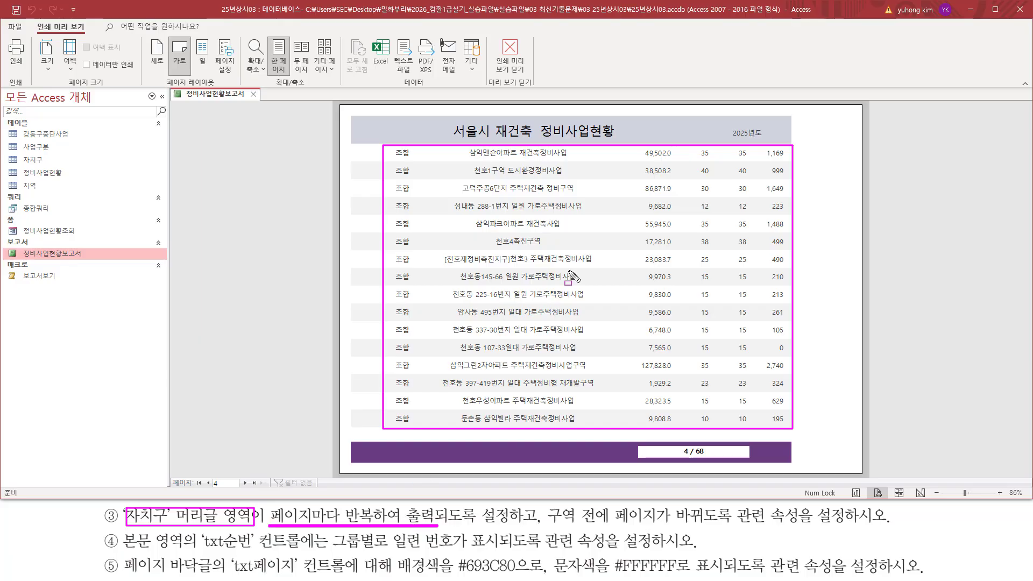
key(Escape)
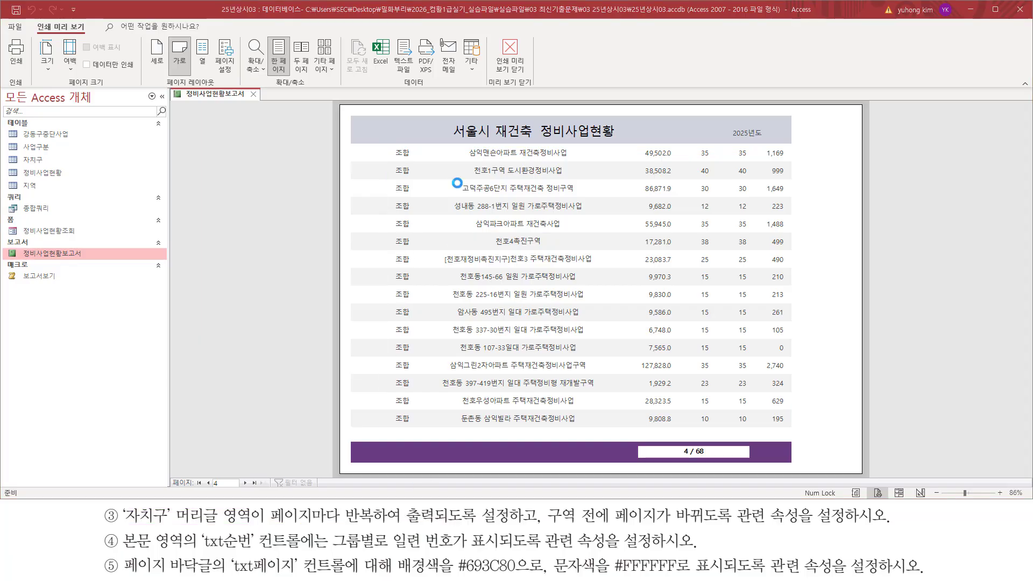
Step: Inspect the individual data columns on page 4 for headings, as required by the repeat-on-every-page instruction
key(ctrl+2)
drag(399, 151, 406, 402)
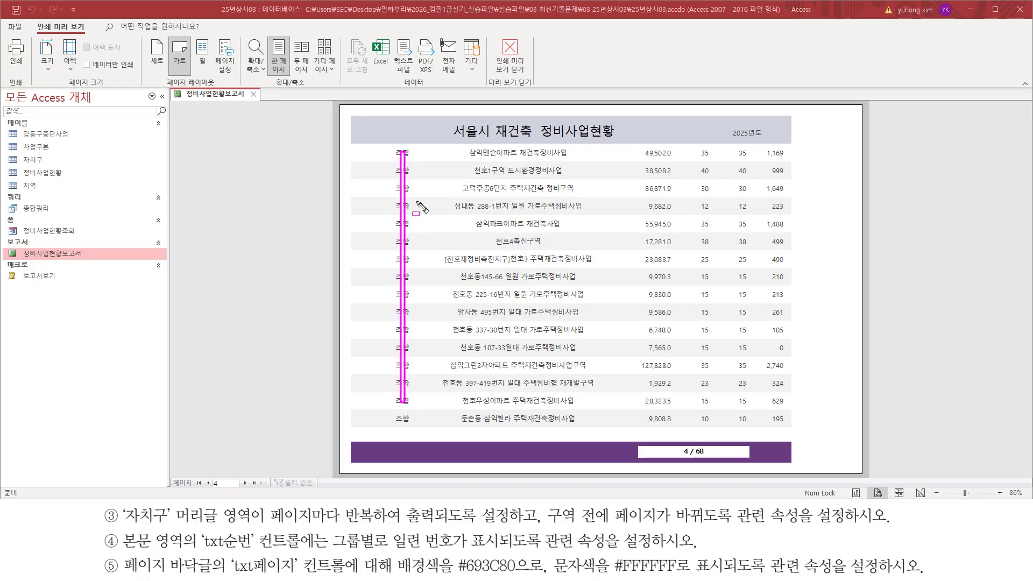
mouse_move(457, 150)
mouse_down()
mouse_move(571, 391)
mouse_move(560, 153)
mouse_up()
drag(652, 150, 656, 431)
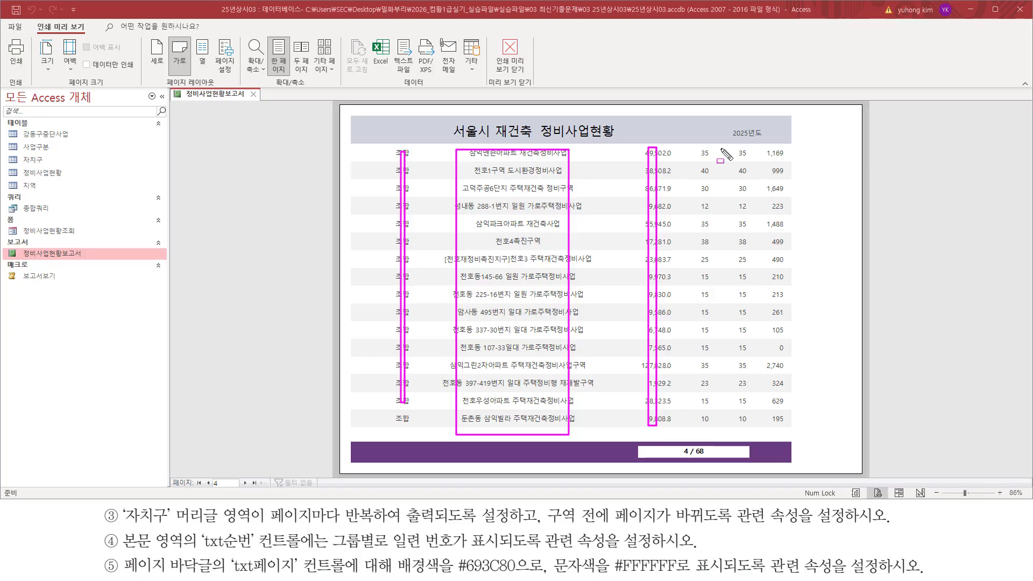
drag(706, 159, 710, 429)
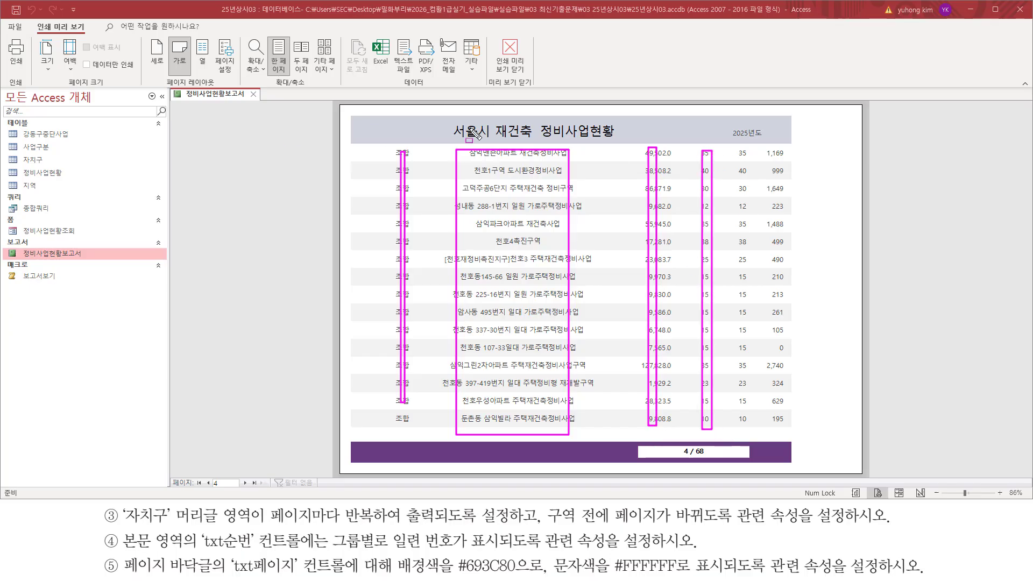
drag(773, 156, 781, 161)
drag(265, 528, 503, 529)
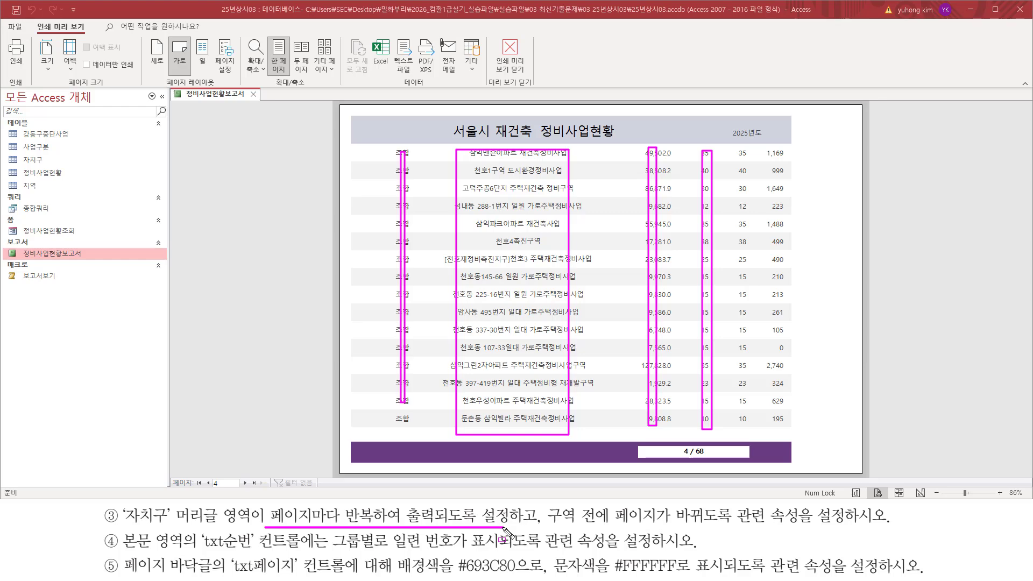
key(Escape)
Step: Return to preview page 3 and compare its two 자치구 groups with the instruction on page breaks before the section
click(209, 482)
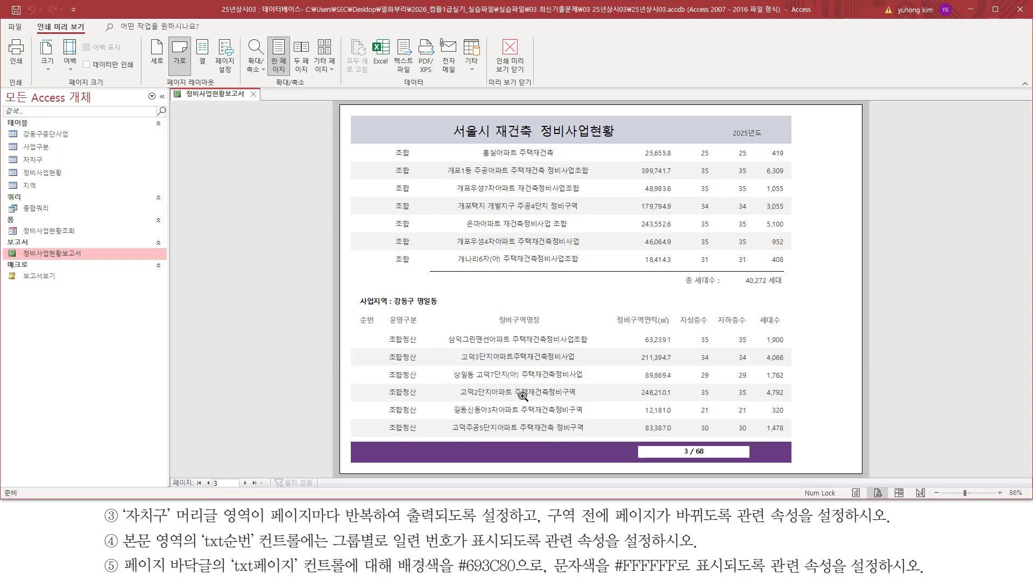
mouse_move(342, 277)
mouse_down()
mouse_move(807, 252)
mouse_move(796, 148)
mouse_up()
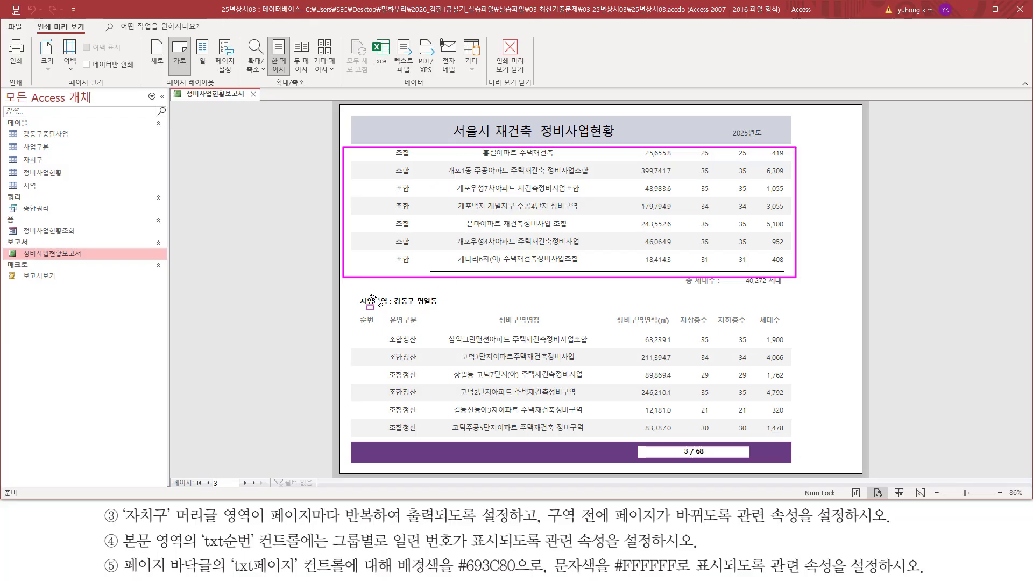
mouse_move(356, 296)
mouse_down()
mouse_move(775, 323)
mouse_move(794, 437)
mouse_up()
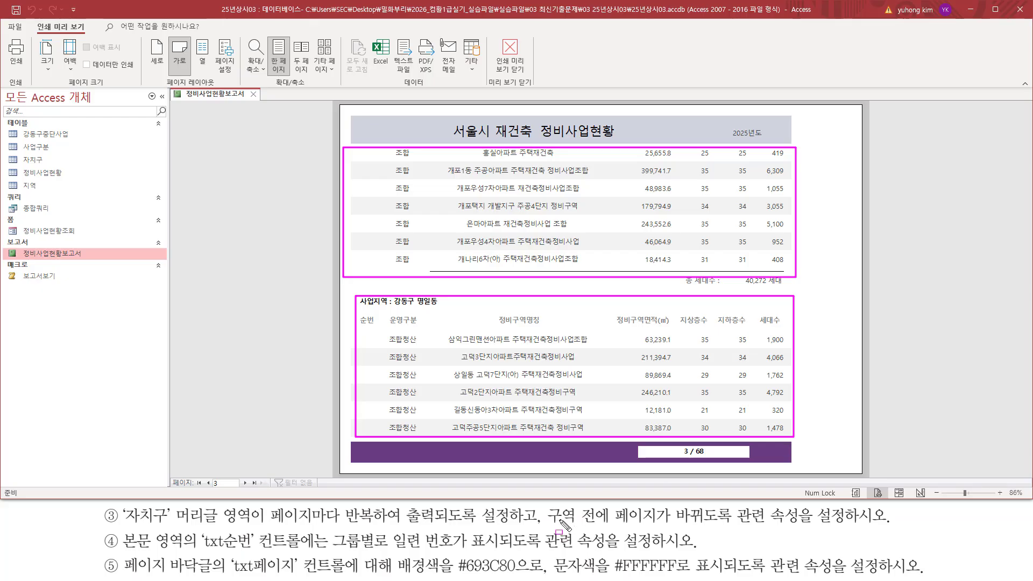
mouse_move(544, 505)
mouse_down()
mouse_move(562, 527)
mouse_move(747, 526)
mouse_up()
key(ctrl+z)
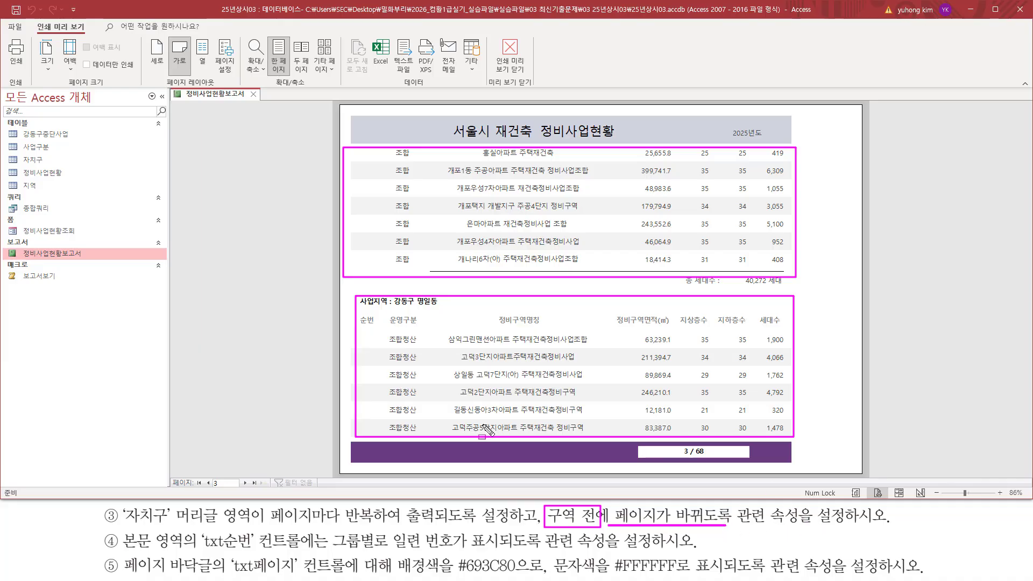
Step: Examine on preview page 3 the boundary between the 강남구 total and the 강동구 group that starts below it
key(Escape)
drag(346, 286, 800, 287)
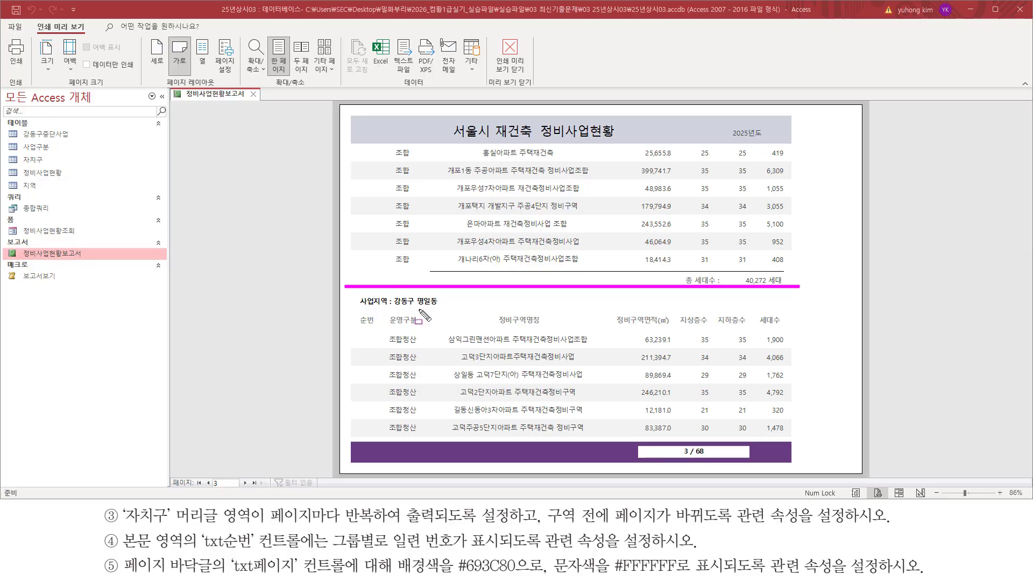
drag(358, 297, 785, 436)
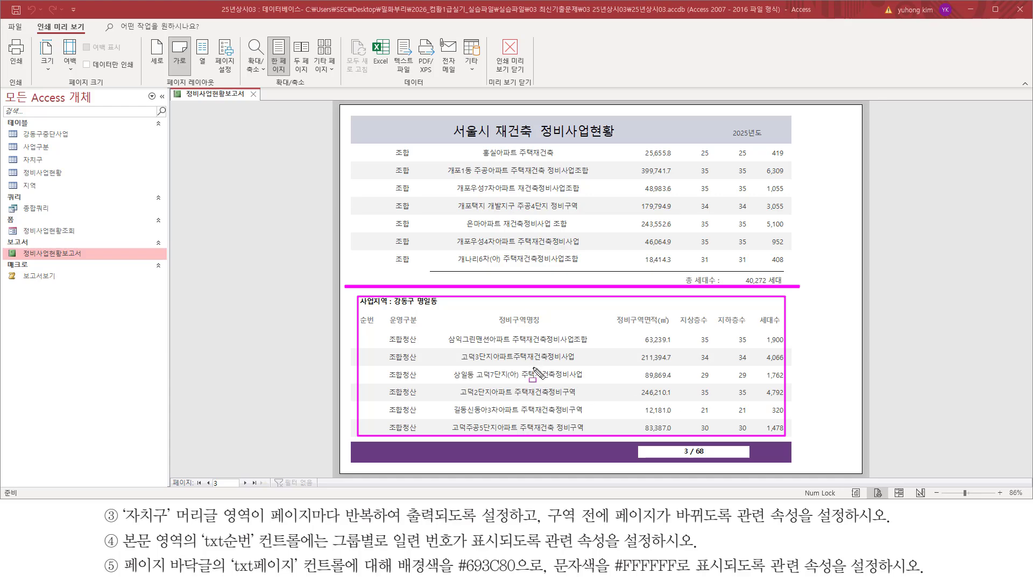
key(Escape)
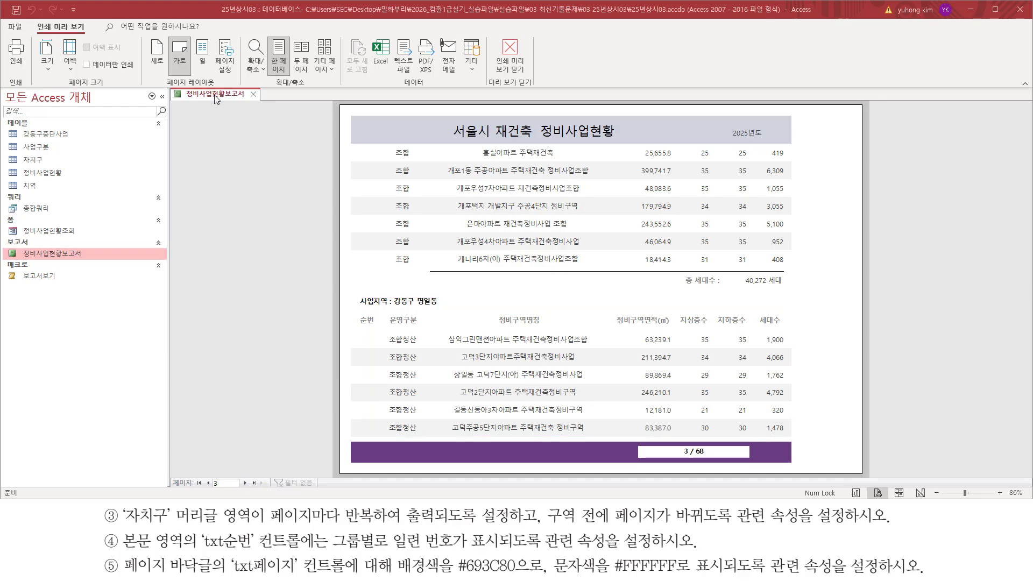
Step: Switch the report to Design view and locate the 자치구 머리글 section that the instruction refers to
right_click(216, 99)
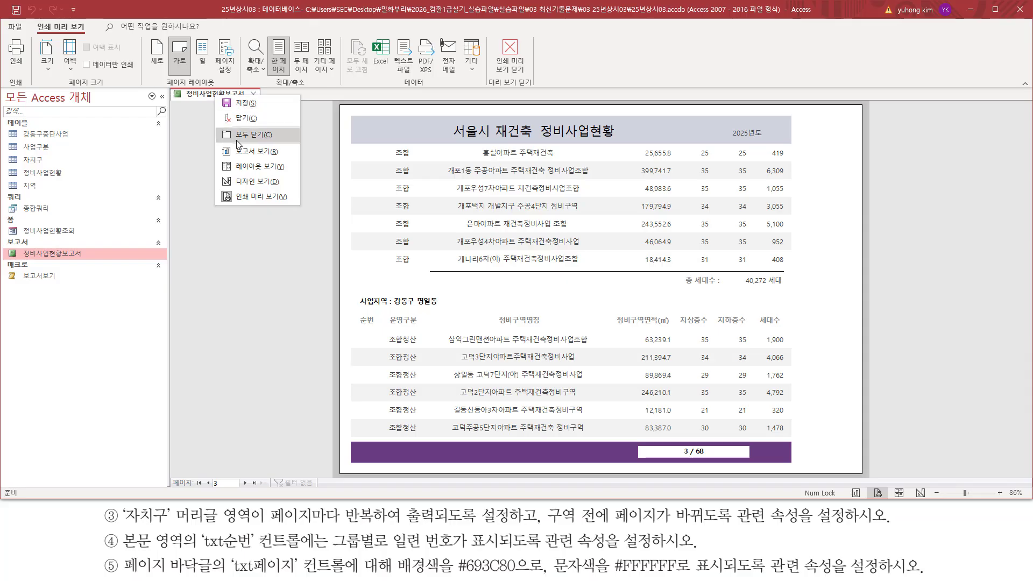
click(250, 182)
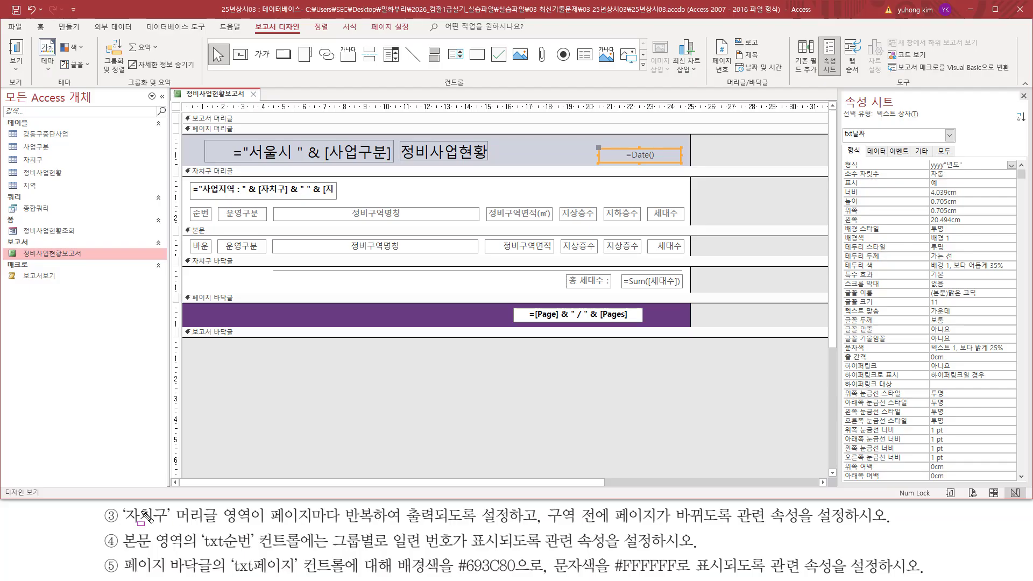
mouse_move(120, 505)
mouse_down()
mouse_move(134, 522)
mouse_move(238, 546)
mouse_move(258, 528)
mouse_up()
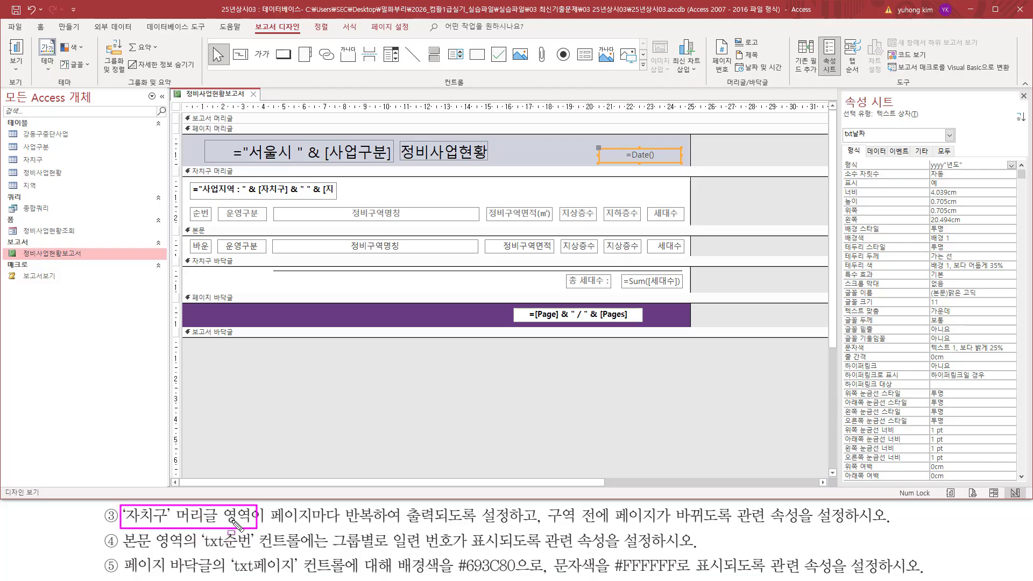
mouse_move(183, 166)
mouse_down()
mouse_move(256, 191)
mouse_move(245, 180)
mouse_move(252, 205)
mouse_move(689, 222)
mouse_up()
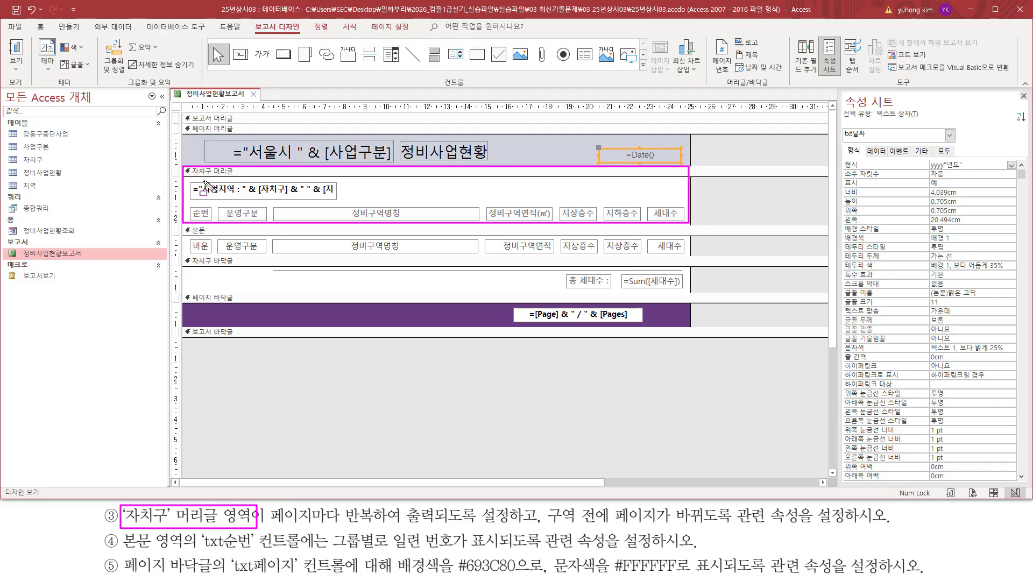
key(Escape)
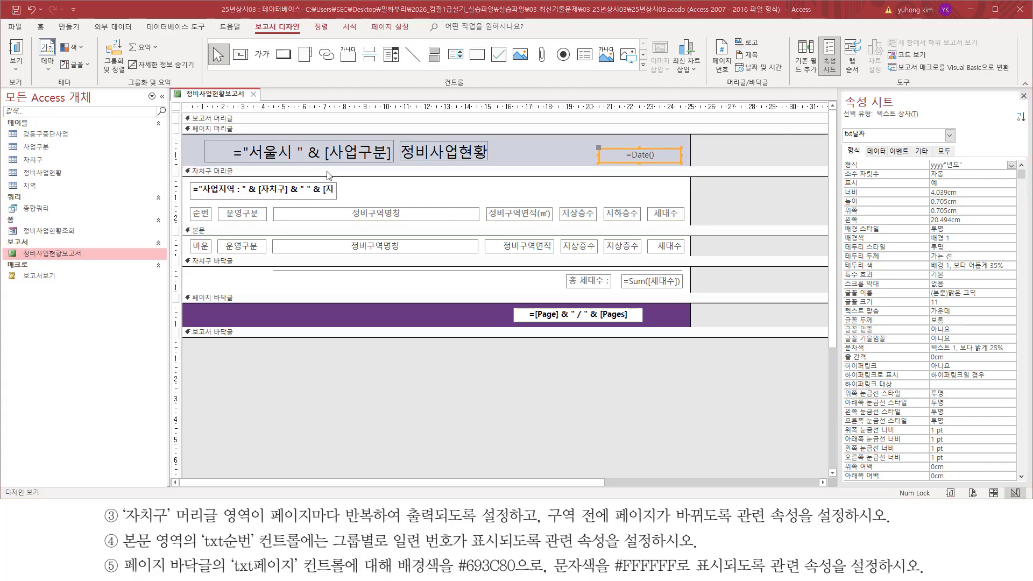
Step: Set the 반복 실행 구역 property of the 자치구 머리글 section to 예
click(350, 171)
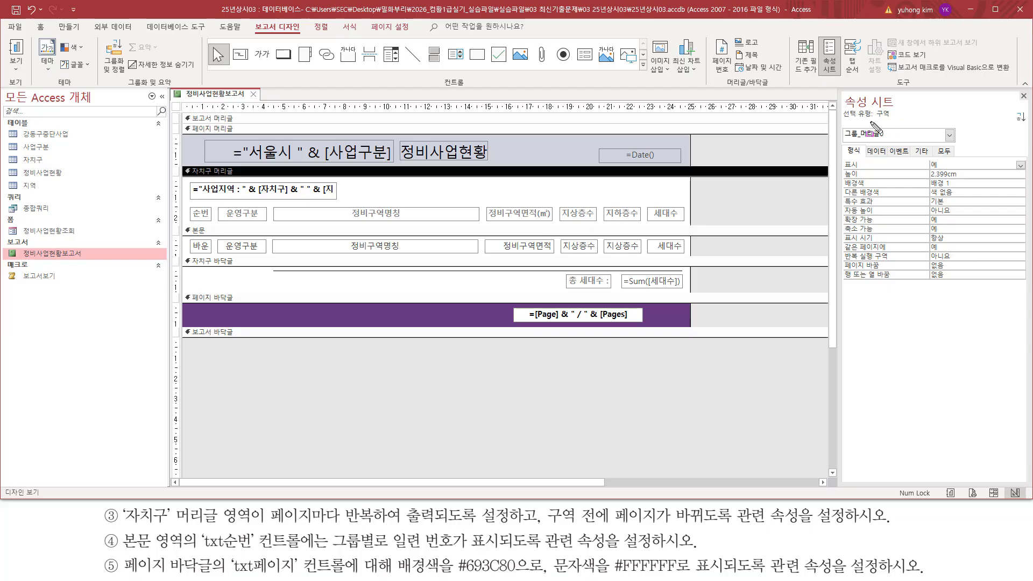
drag(876, 116, 896, 116)
mouse_move(845, 141)
mouse_down()
mouse_move(893, 141)
mouse_move(844, 127)
mouse_up()
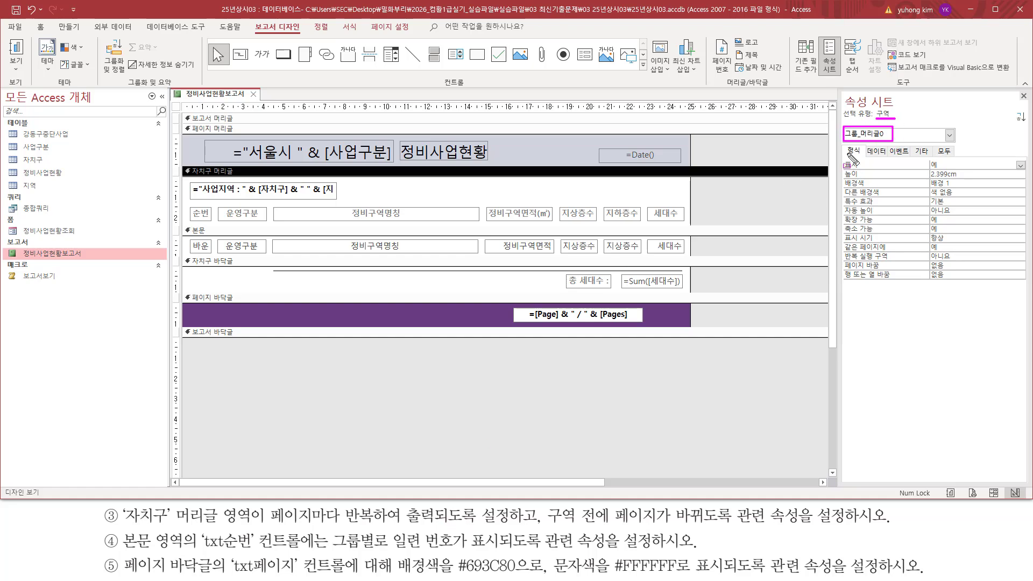
drag(856, 152, 866, 156)
mouse_move(847, 266)
mouse_down()
mouse_move(967, 271)
mouse_move(967, 262)
mouse_up()
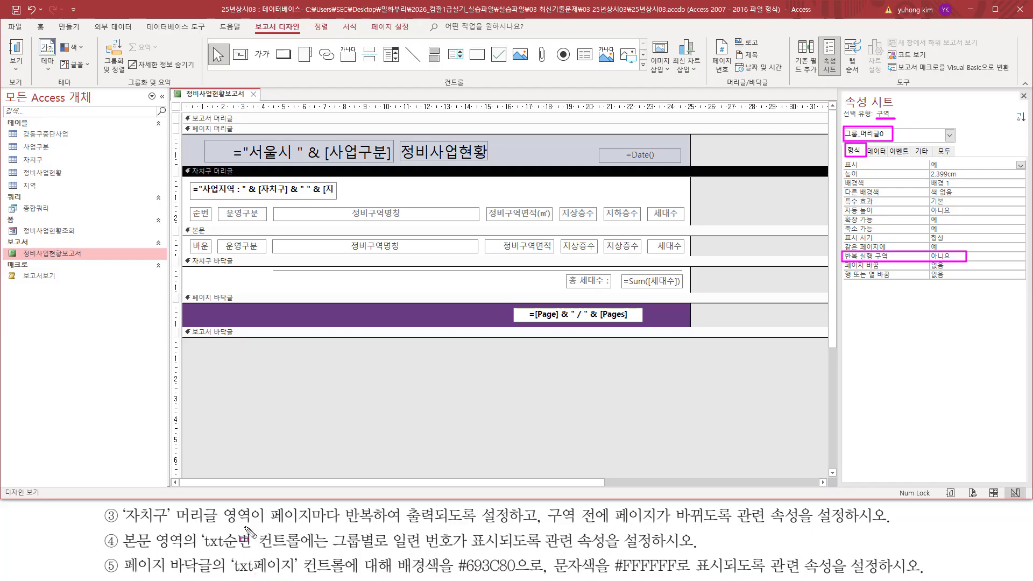
drag(125, 529, 511, 528)
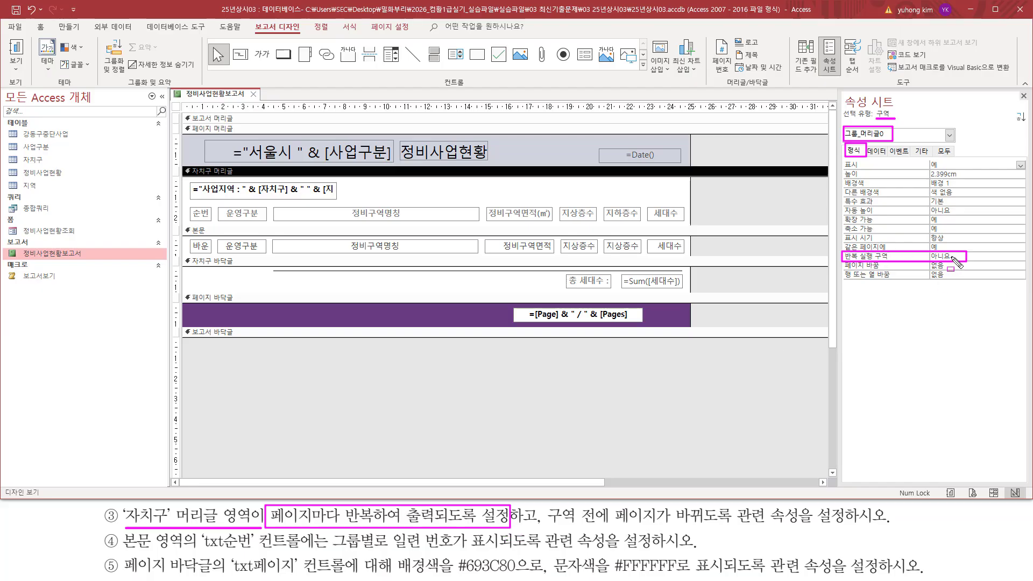
key(Escape)
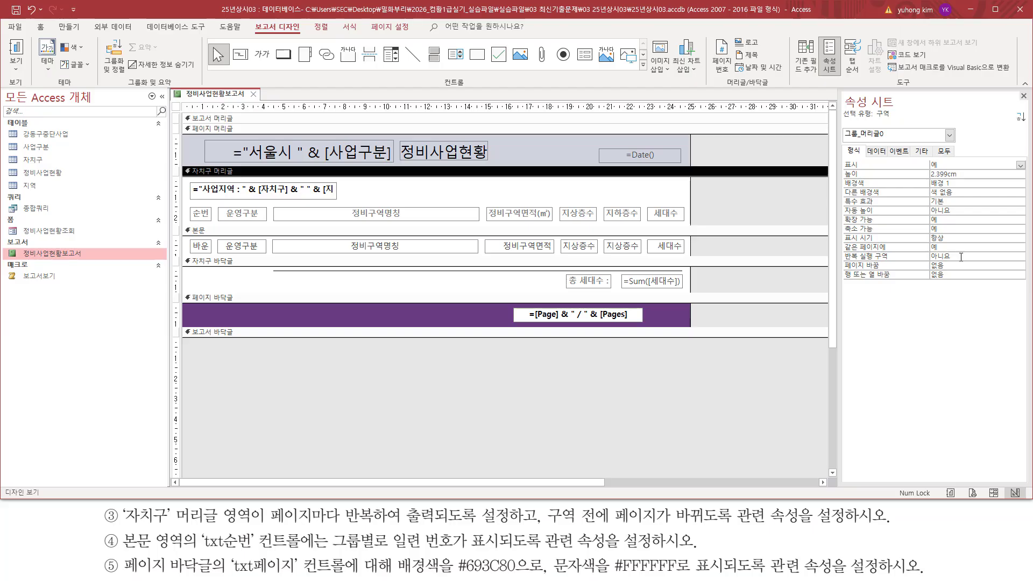
double_click(961, 257)
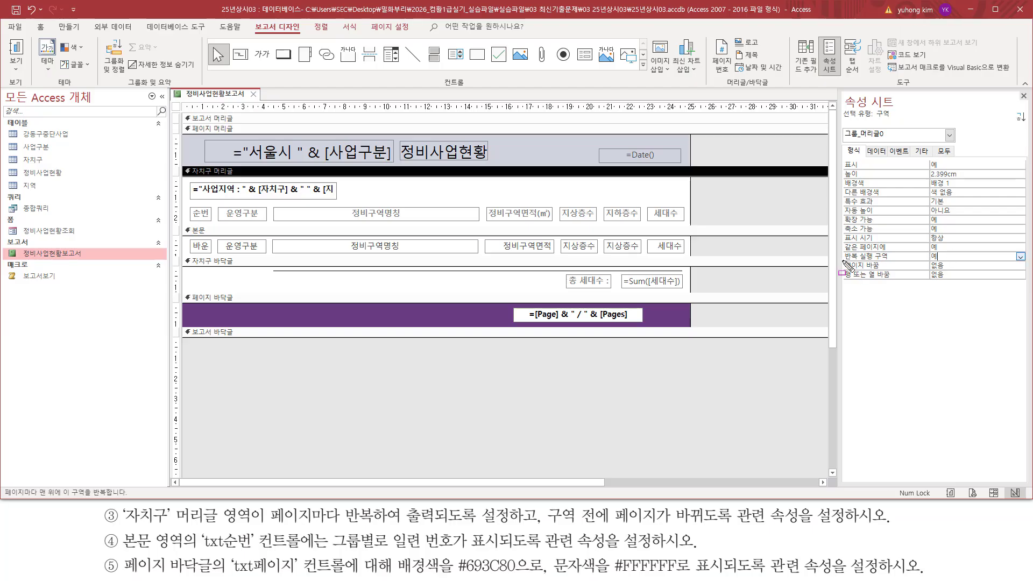
mouse_move(837, 251)
mouse_down()
mouse_move(915, 264)
mouse_move(947, 251)
mouse_up()
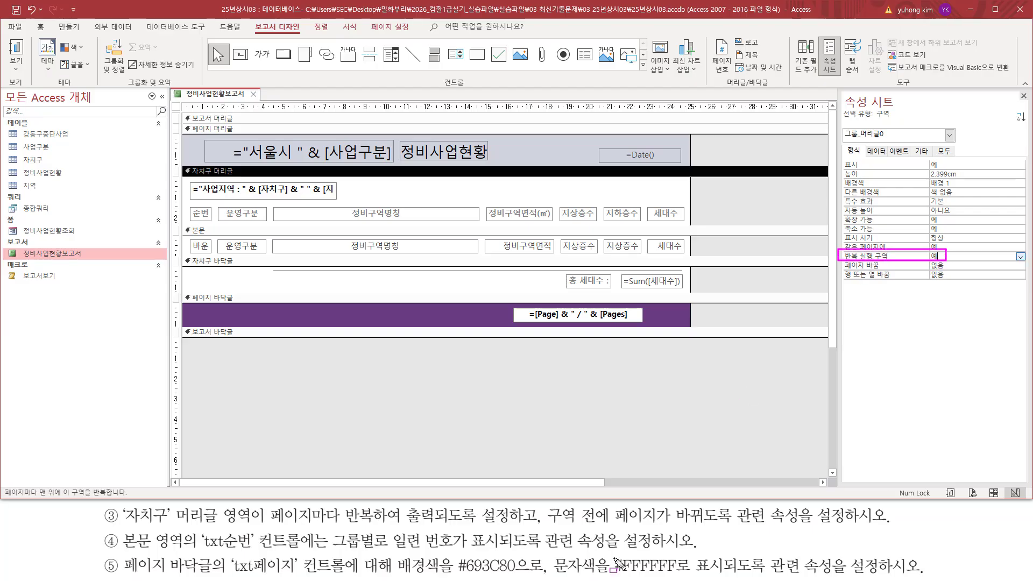
Step: Set the 페이지 바꿈 property of the 자치구 머리글 section to 구역 전
mouse_move(543, 507)
mouse_down()
mouse_move(599, 507)
mouse_move(599, 527)
mouse_move(718, 522)
mouse_up()
drag(621, 531, 720, 532)
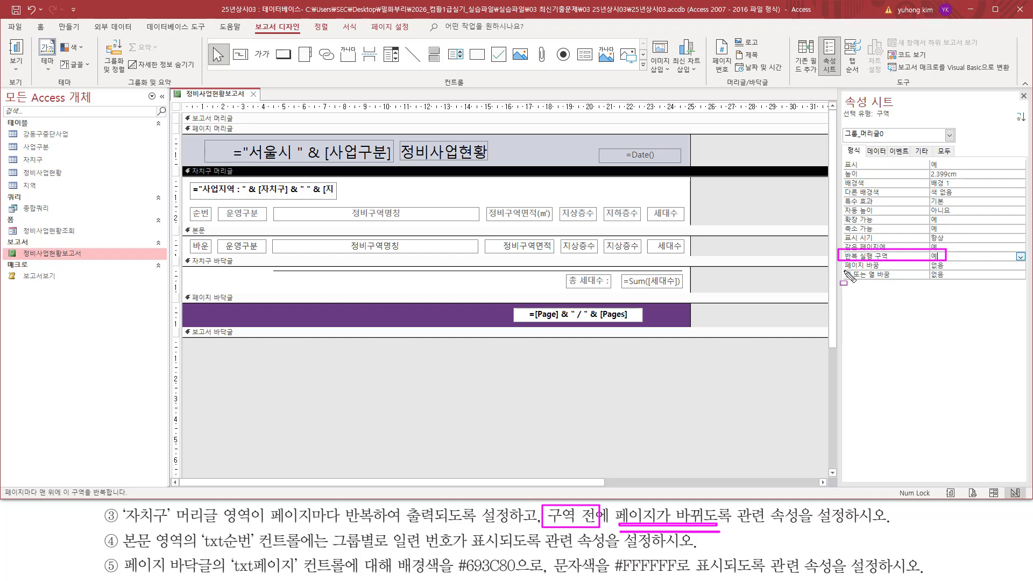
drag(845, 271, 880, 270)
drag(881, 271, 963, 271)
key(Escape)
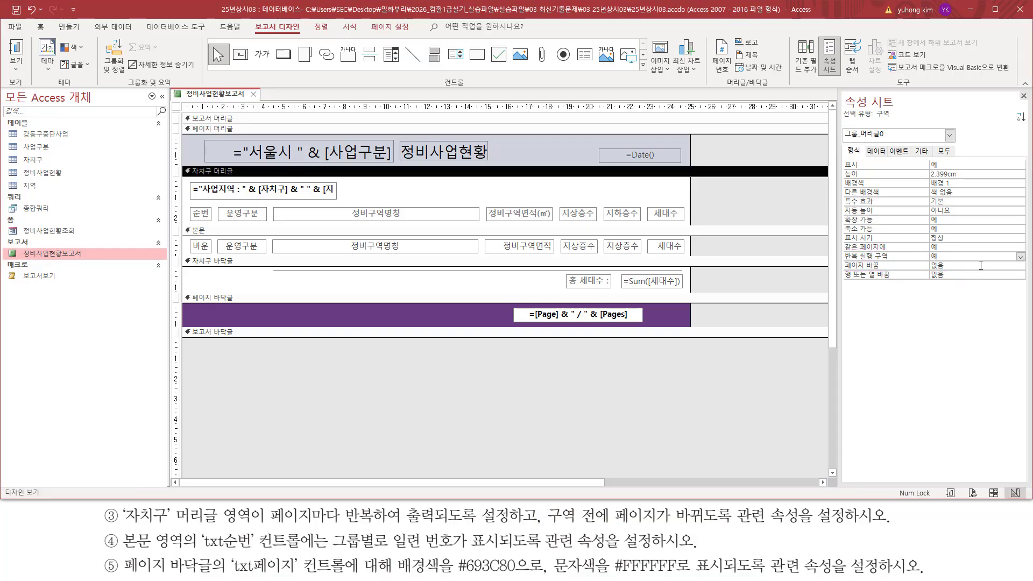
click(981, 266)
click(1020, 265)
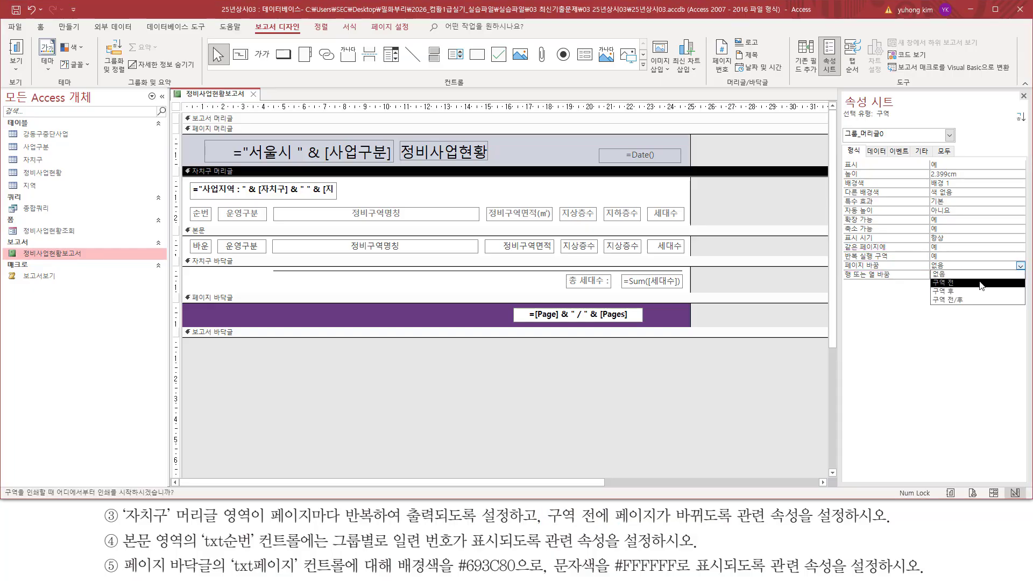
click(981, 283)
key(Escape)
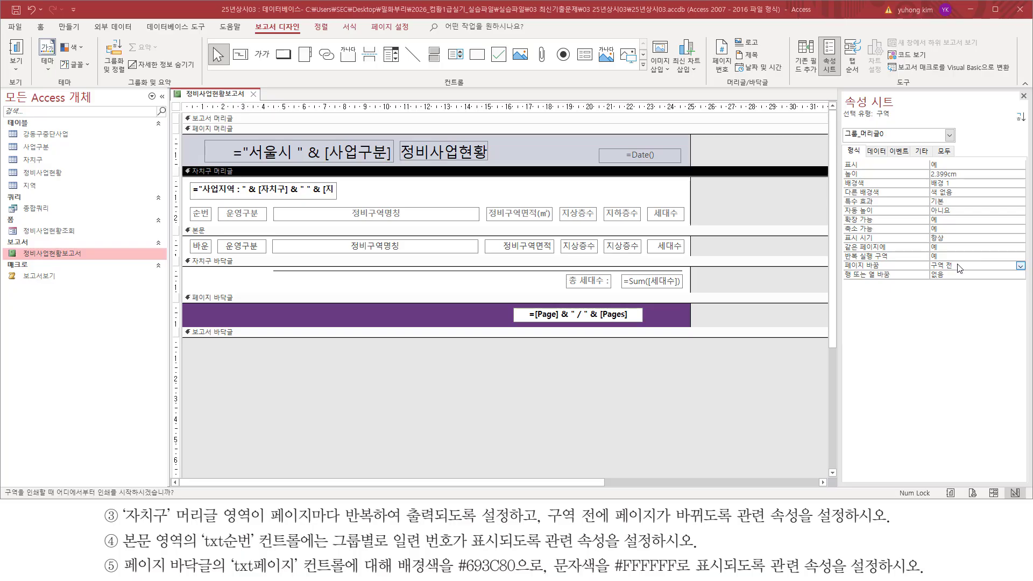
mouse_move(844, 250)
mouse_down()
mouse_move(861, 271)
mouse_move(969, 271)
mouse_up()
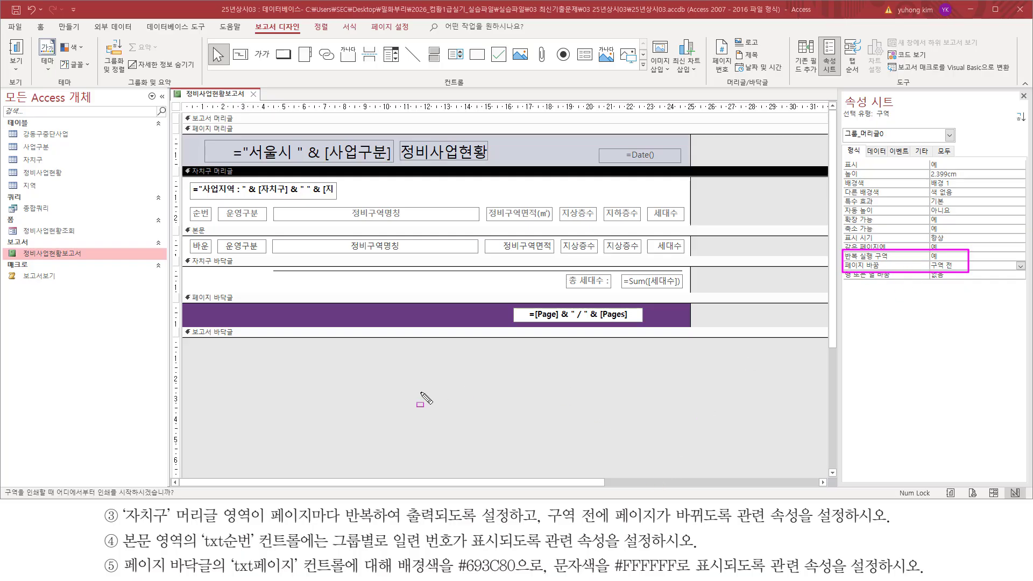
key(Escape)
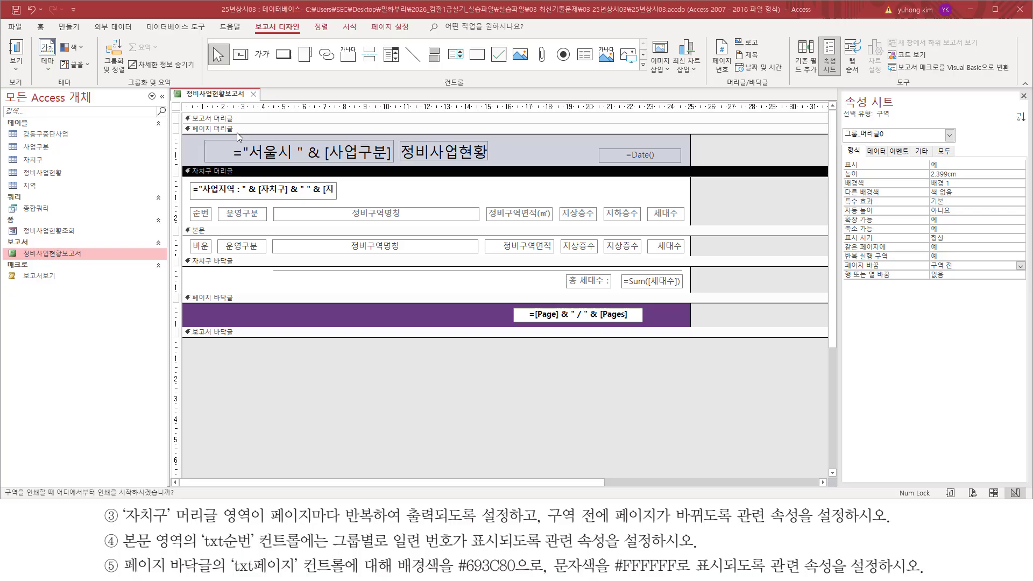
Step: Open the report in print preview and examine the 자치구 header and rows on page 1
right_click(205, 97)
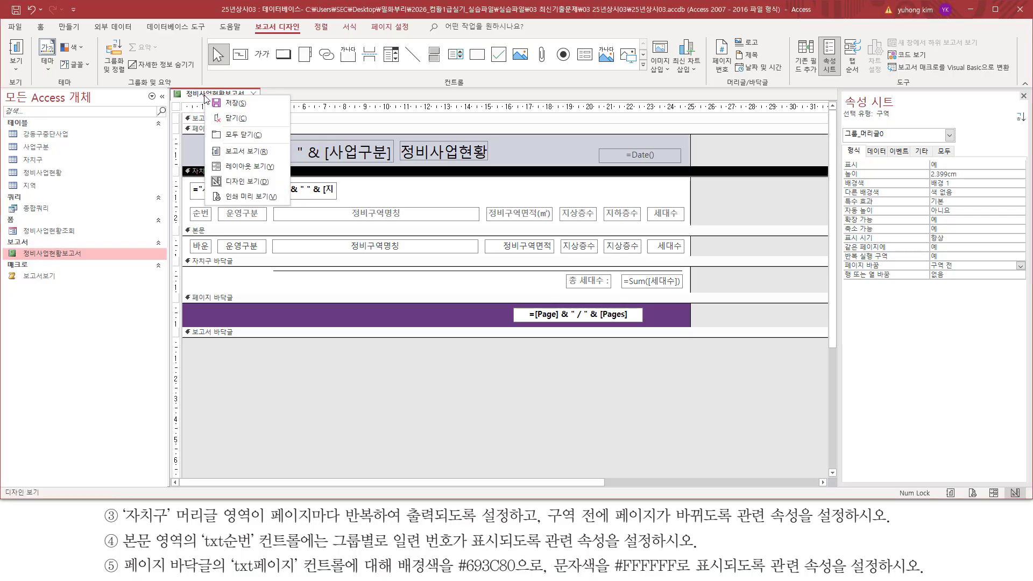
click(236, 197)
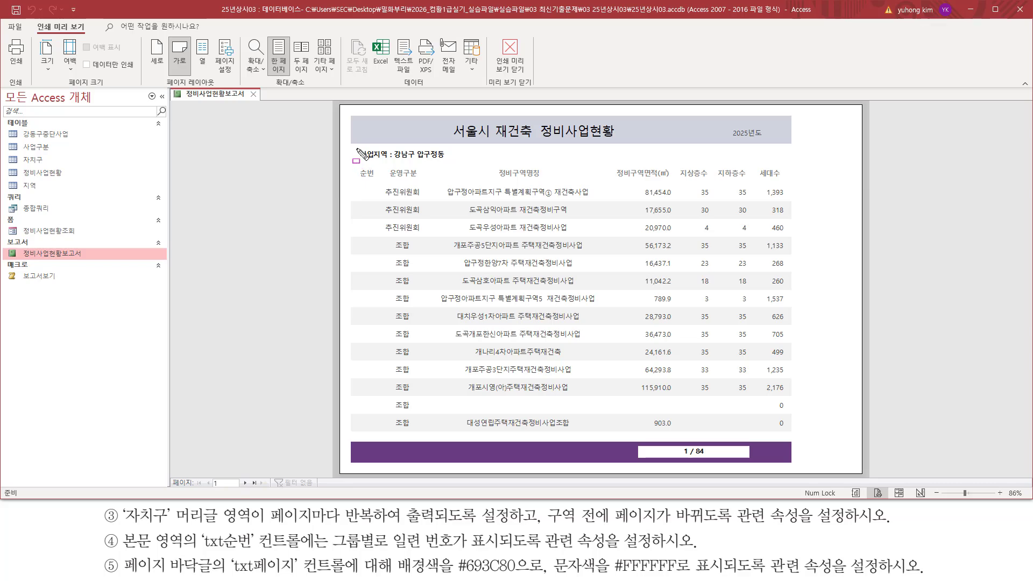
mouse_move(357, 149)
mouse_down()
mouse_move(471, 188)
mouse_move(704, 190)
mouse_move(798, 203)
mouse_move(788, 405)
mouse_up()
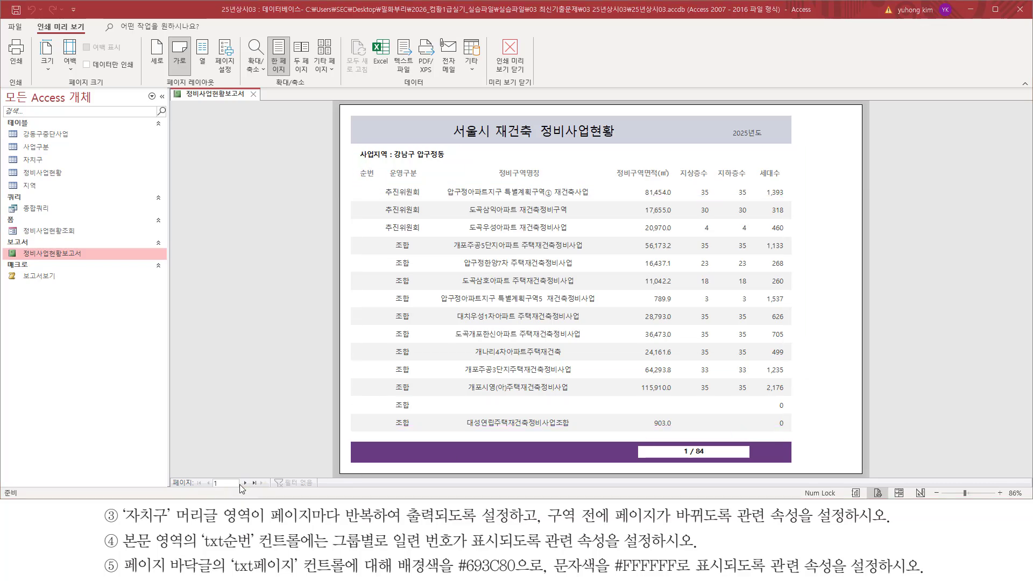
drag(194, 476, 285, 504)
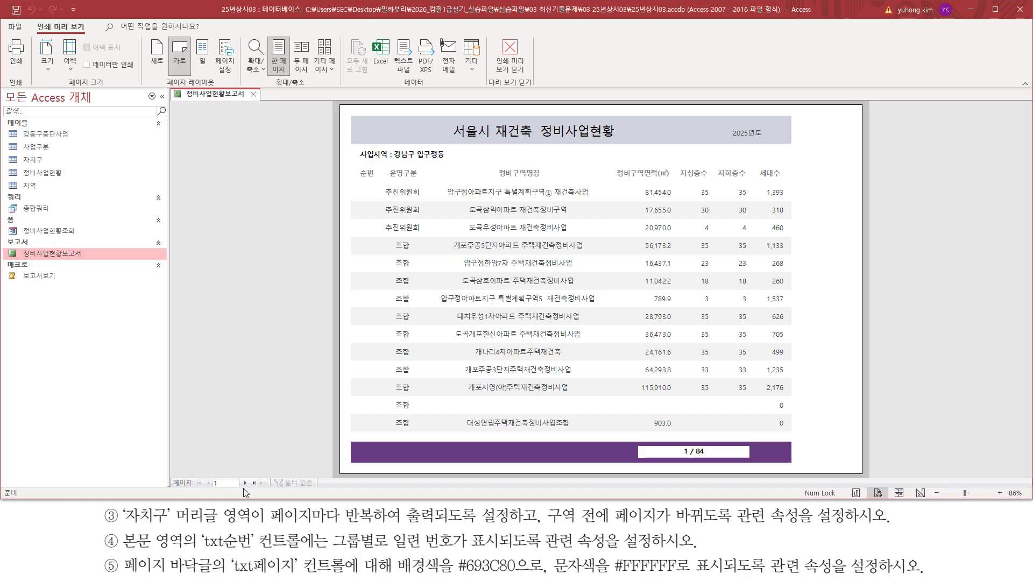
Step: Go to preview page 2 and check above its data rows for the repeated 자치구 header
click(244, 483)
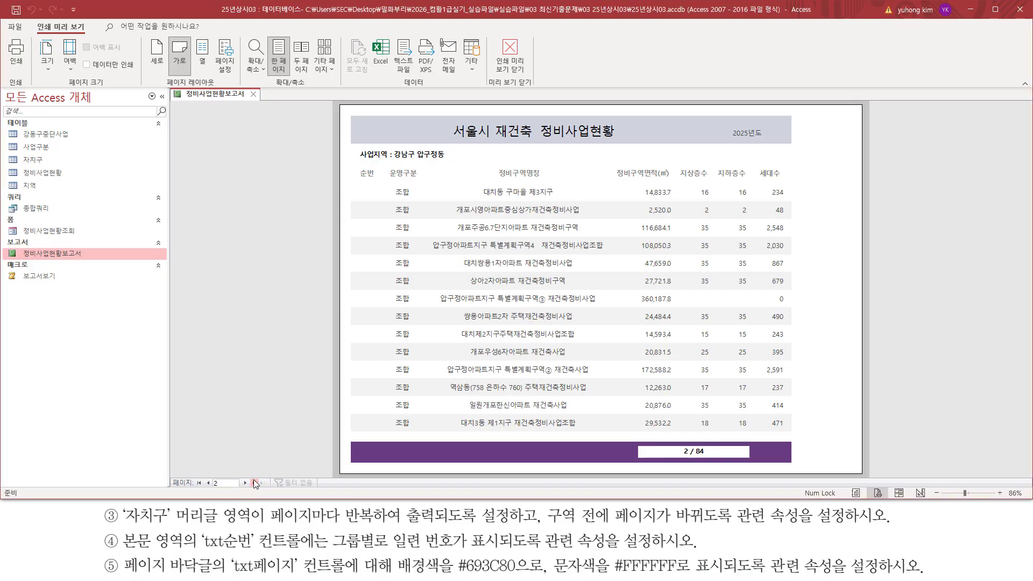
mouse_move(366, 184)
mouse_down()
mouse_move(721, 431)
mouse_move(788, 446)
mouse_up()
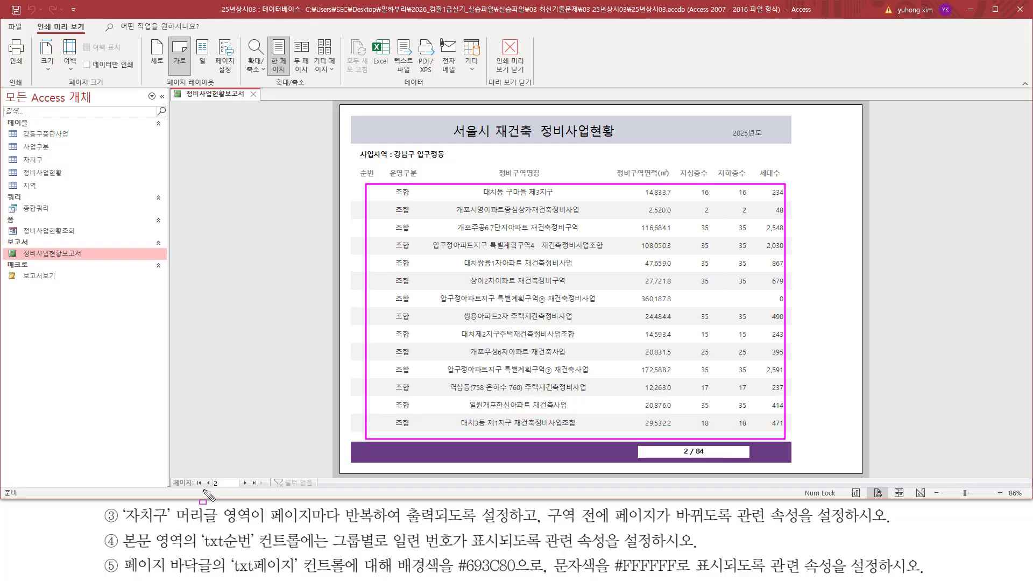
drag(204, 489, 257, 489)
click(359, 150)
mouse_move(358, 151)
mouse_down()
mouse_move(396, 171)
mouse_move(788, 182)
mouse_up()
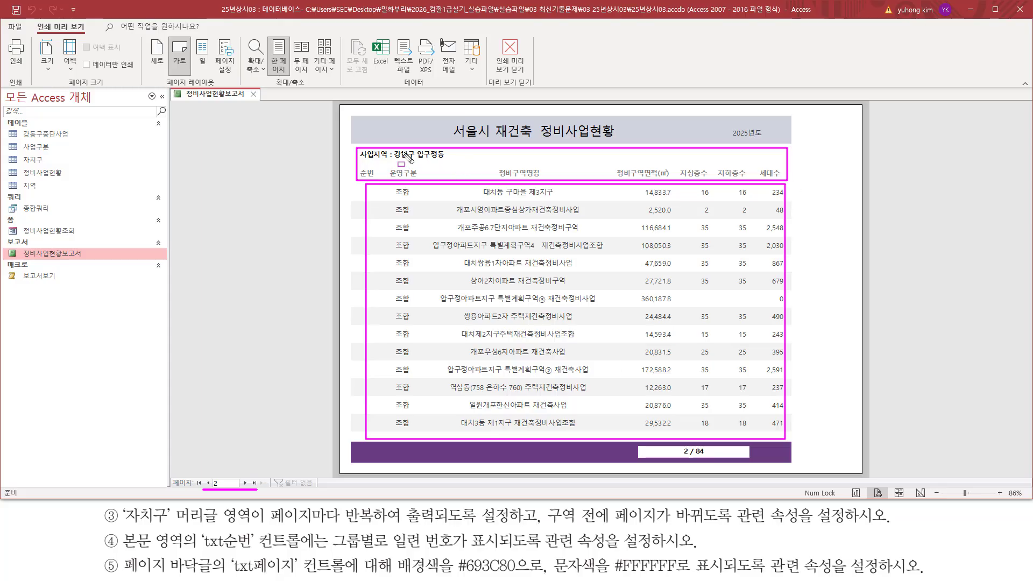
key(Escape)
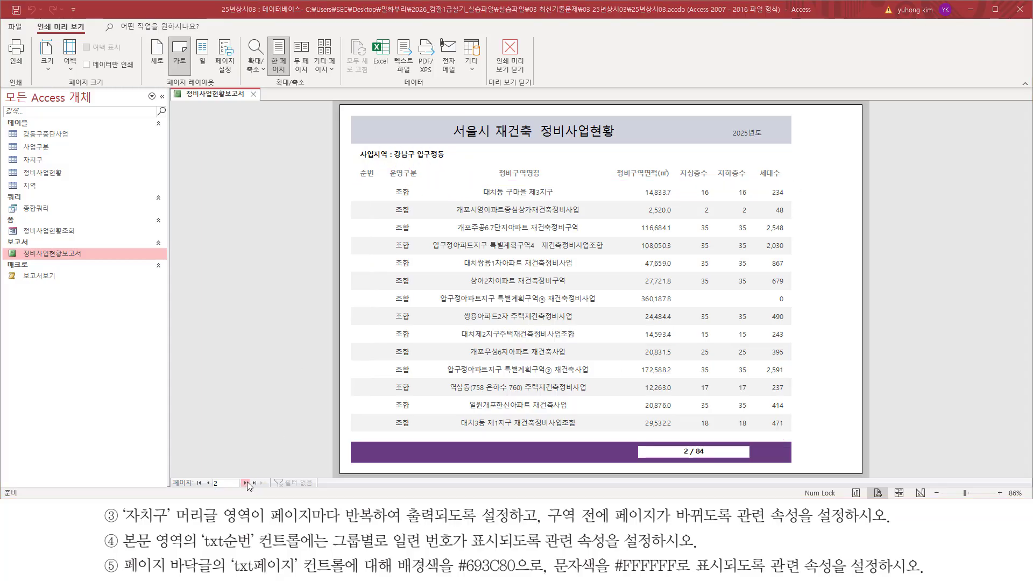
Step: Go to preview page 3 and check for the 자치구 header above the remaining 강남구 rows
click(246, 483)
key(ctrl+2)
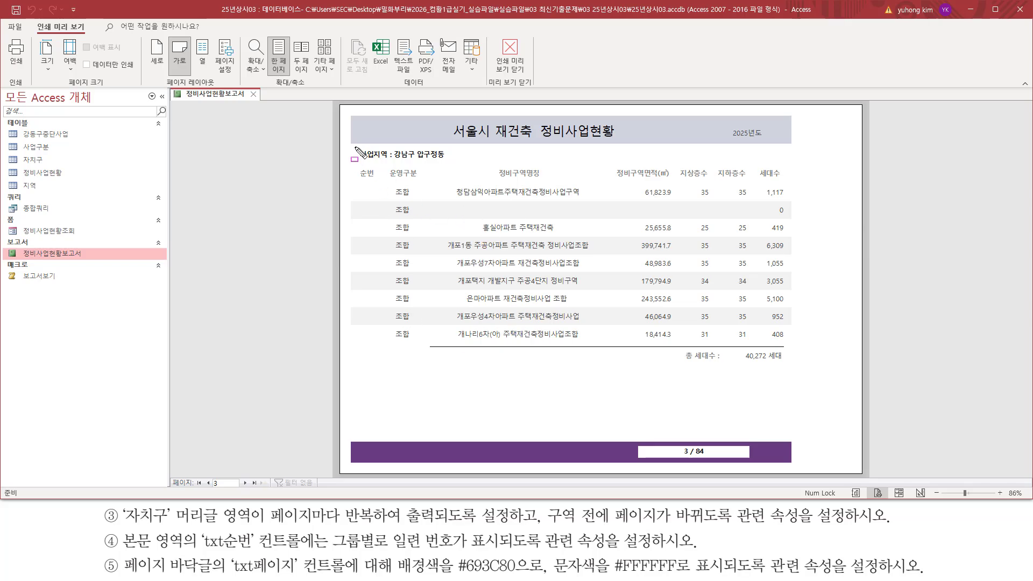
mouse_move(356, 148)
mouse_down()
mouse_move(380, 186)
mouse_move(796, 183)
mouse_up()
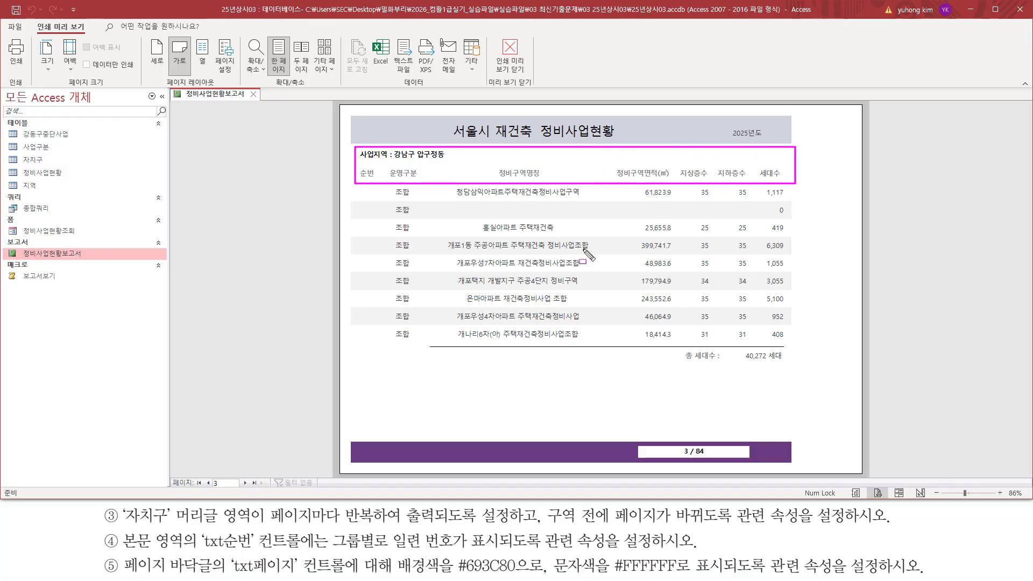
Step: Go to preview page 4, compare its 강동구 header with the instruction on page breaks before the section, and go back one page
click(245, 482)
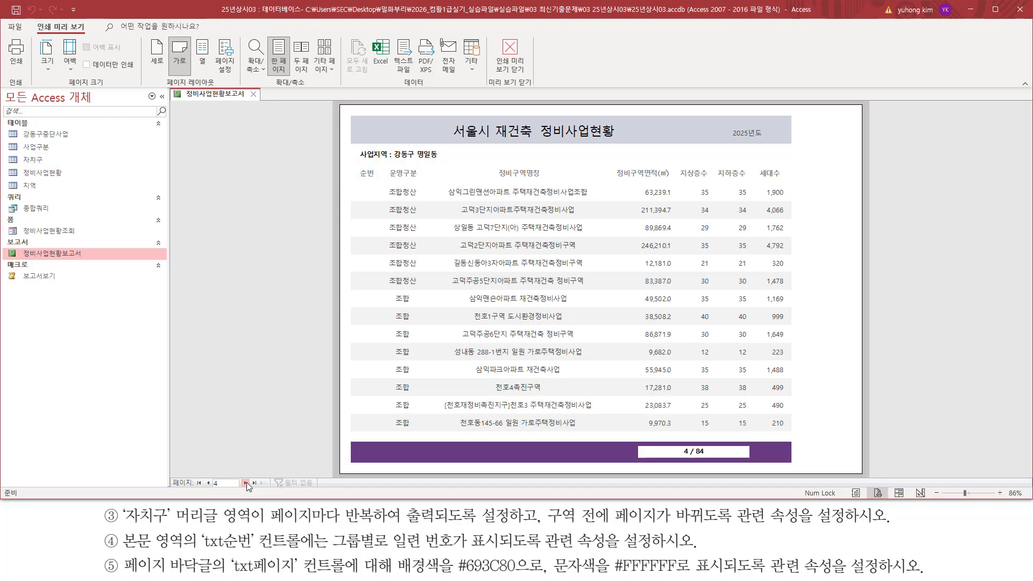
mouse_move(358, 149)
mouse_down()
mouse_move(594, 182)
mouse_move(799, 182)
mouse_up()
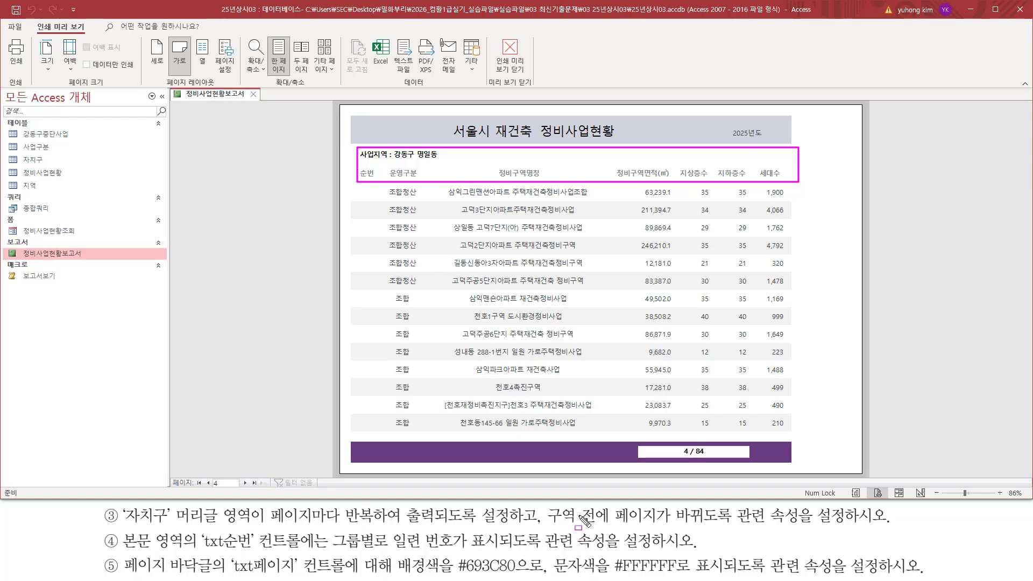
mouse_move(545, 504)
mouse_down()
mouse_move(601, 530)
mouse_move(745, 528)
mouse_up()
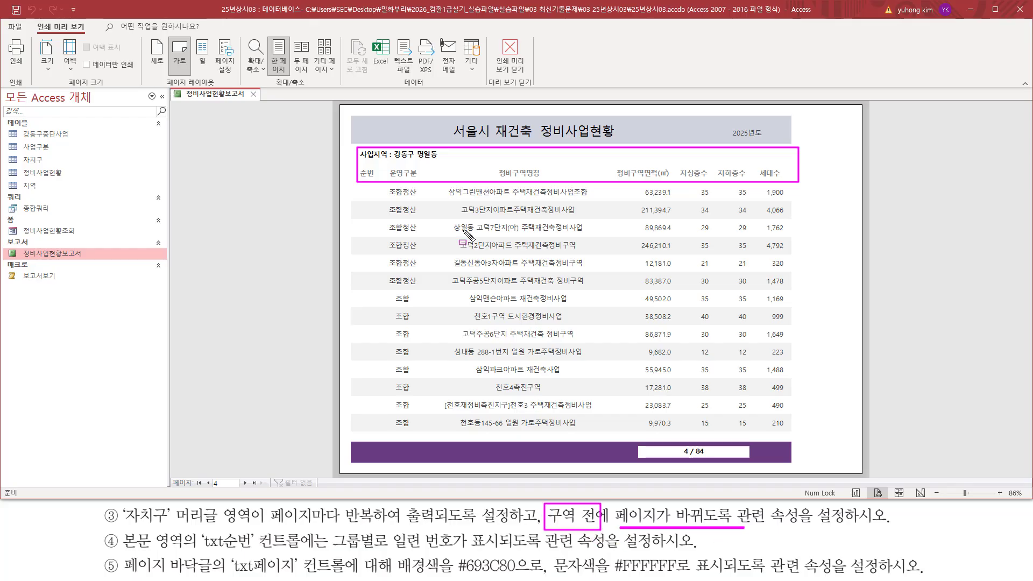
key(Escape)
click(208, 482)
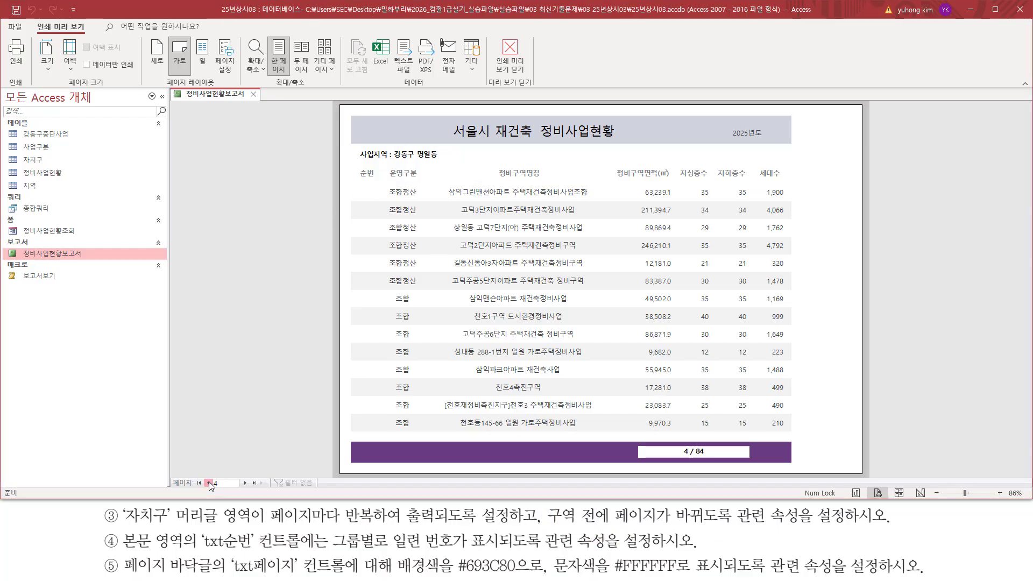
Step: Compare the blank area after the 강남구 total on preview page 3 with the 강동구 section starting page 4
mouse_move(358, 361)
mouse_down()
mouse_move(384, 376)
mouse_move(386, 406)
mouse_up()
drag(475, 410, 800, 432)
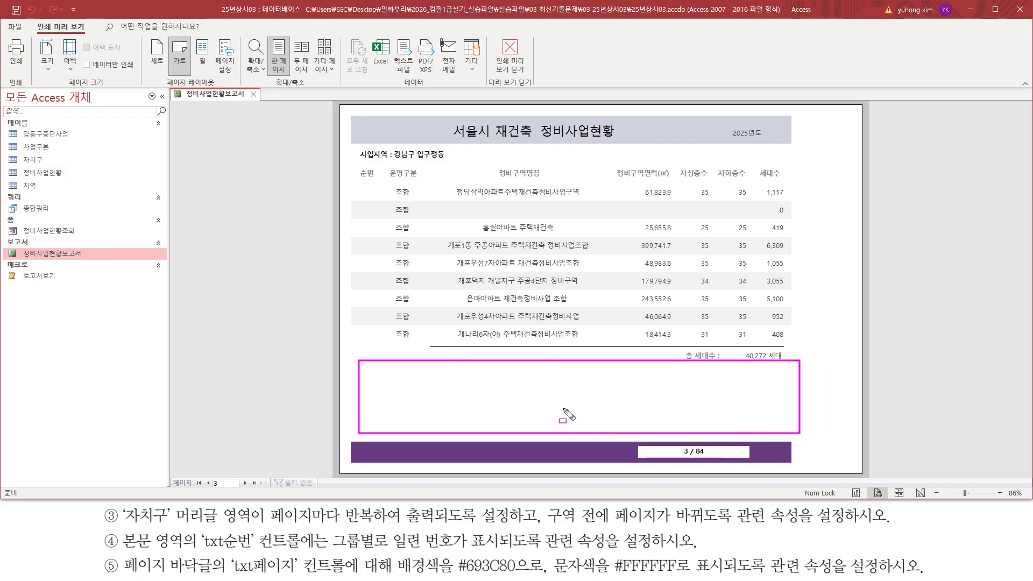
key(Escape)
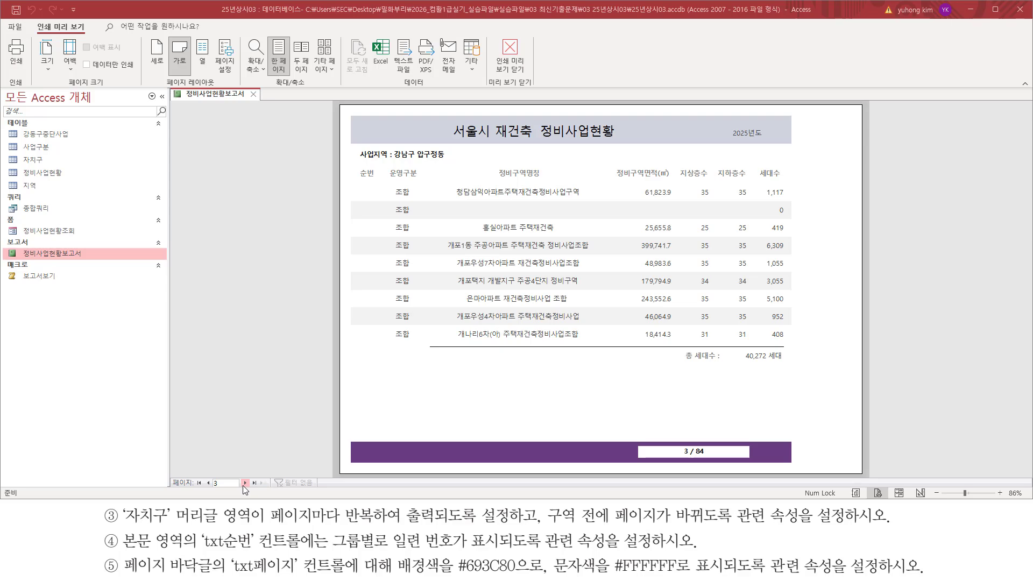
click(245, 483)
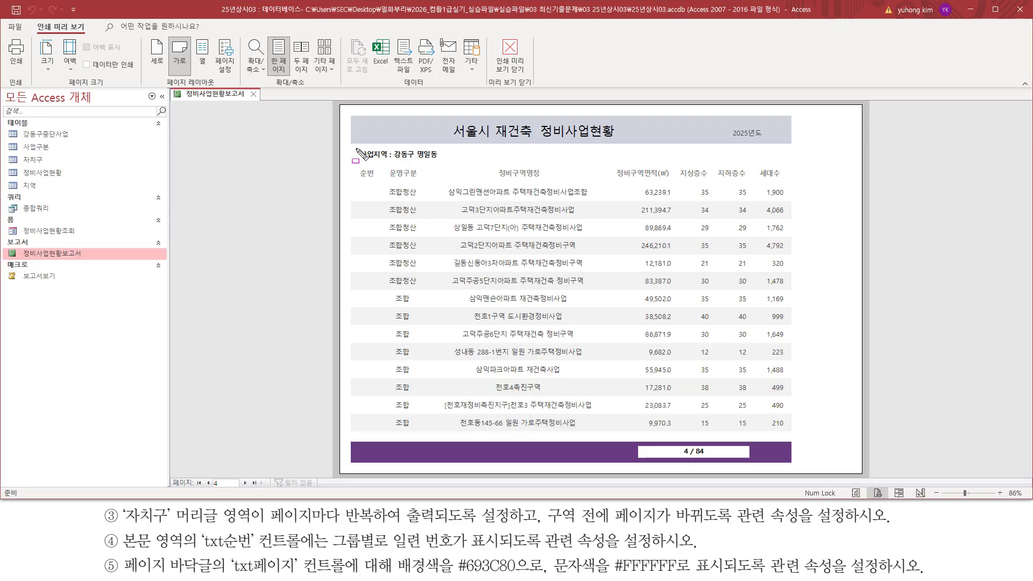
mouse_move(355, 149)
mouse_down()
mouse_move(790, 182)
mouse_move(793, 437)
mouse_up()
key(Escape)
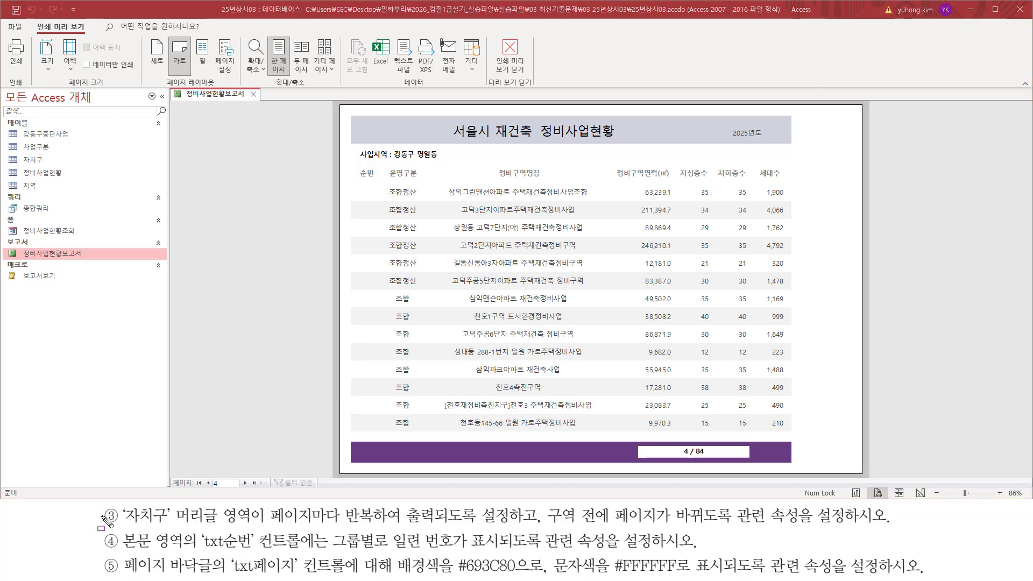
drag(102, 515, 907, 516)
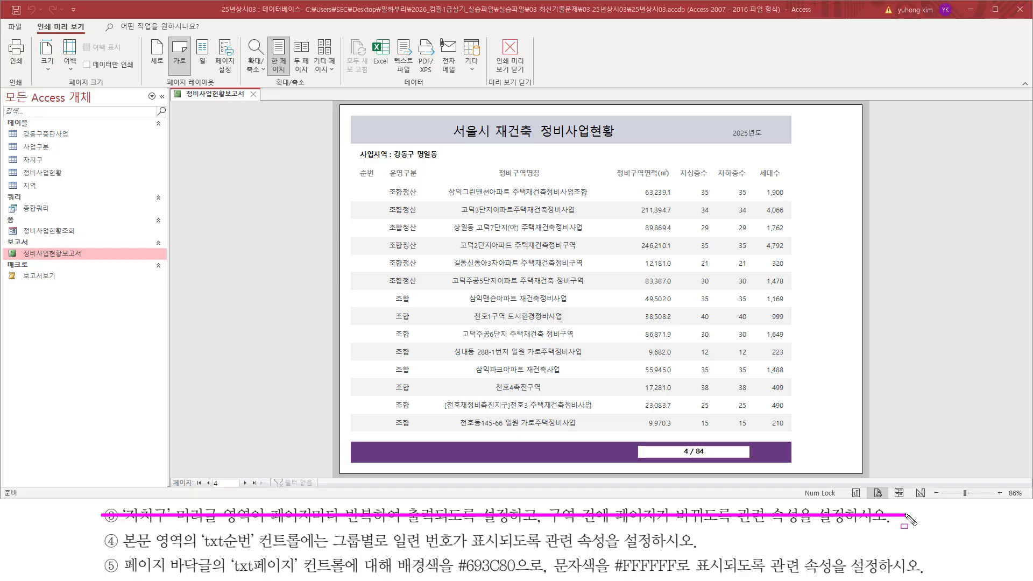
key(Escape)
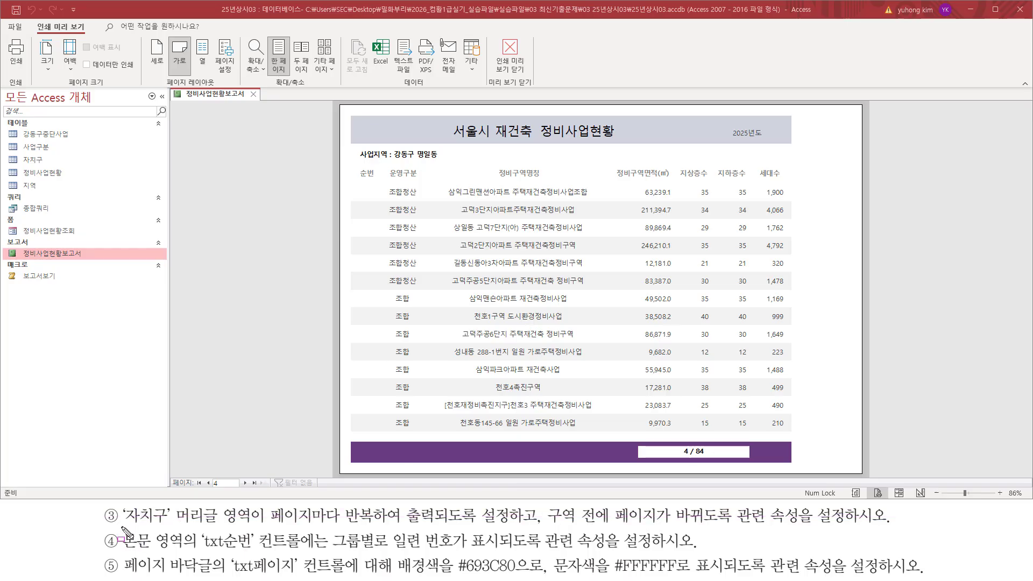
Step: Read the txt순번 instruction for the 본문 section and check the 순번 column on preview page 4
mouse_move(120, 529)
mouse_down()
mouse_move(175, 556)
mouse_move(302, 551)
mouse_up()
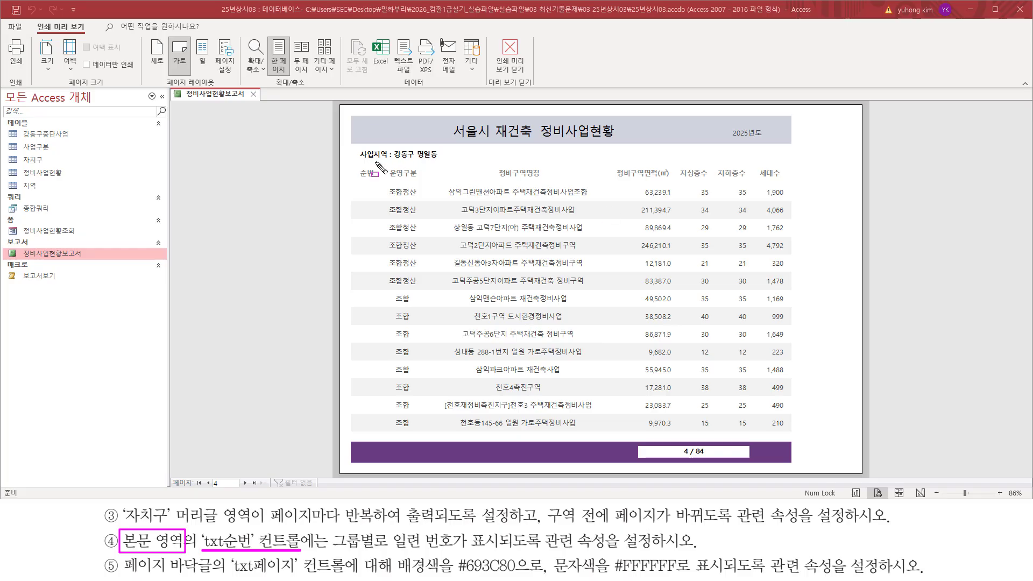
drag(357, 167, 376, 181)
drag(360, 184, 378, 433)
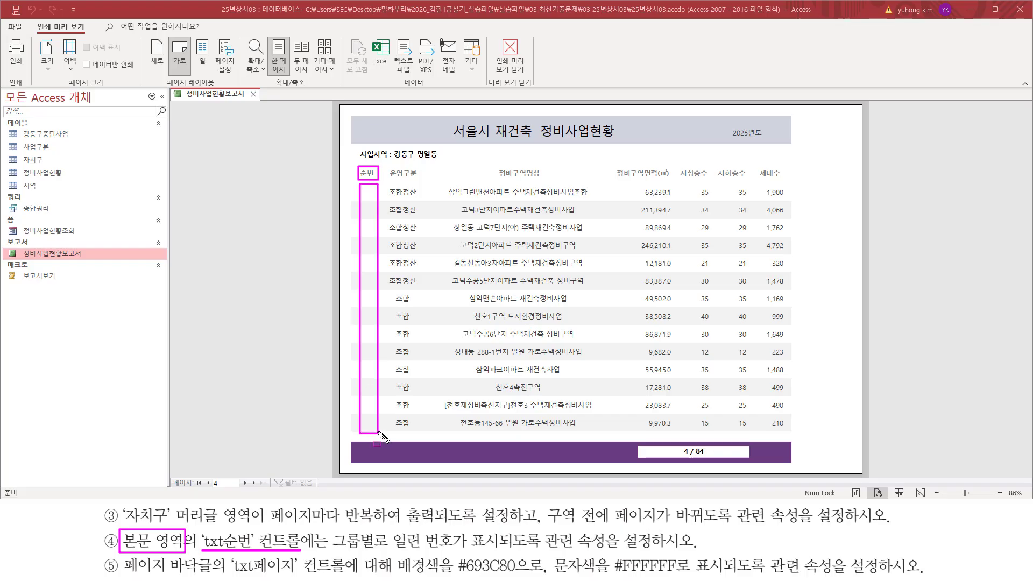
Step: Switch the report to design view and select the txt순번 control in the 본문 section
right_click(215, 96)
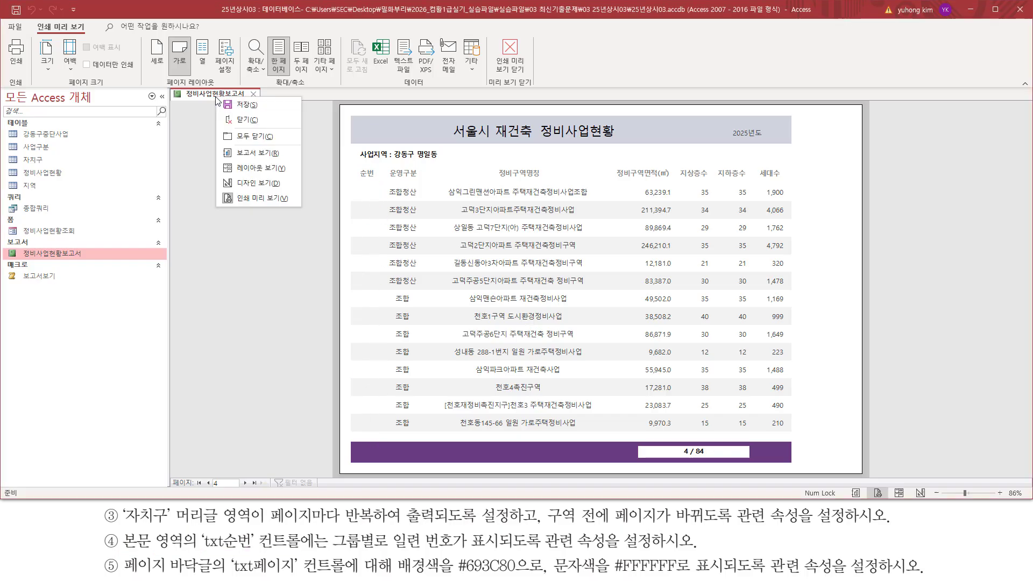
click(238, 186)
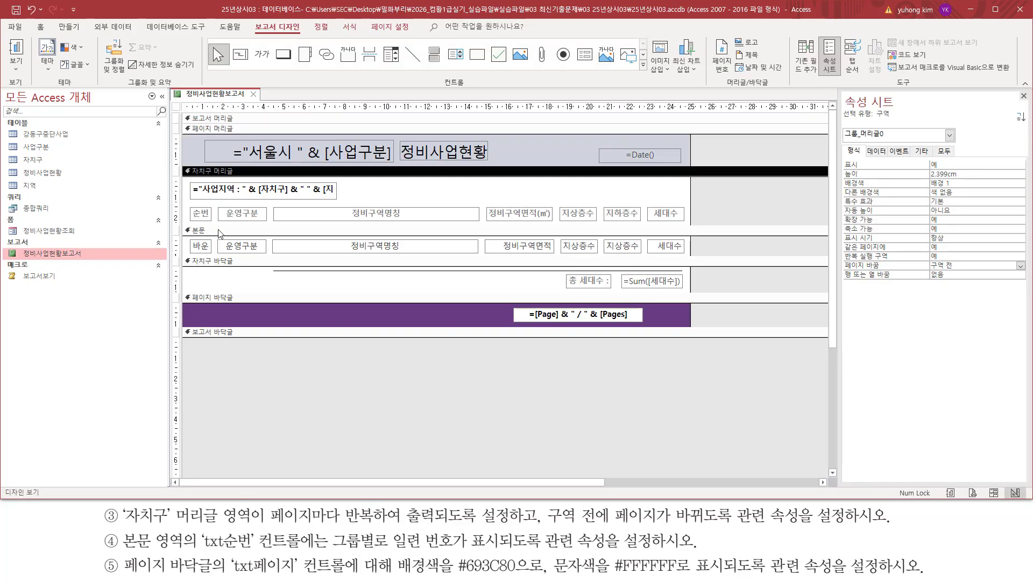
mouse_move(187, 204)
mouse_down()
mouse_move(214, 221)
mouse_move(200, 251)
mouse_move(210, 258)
mouse_up()
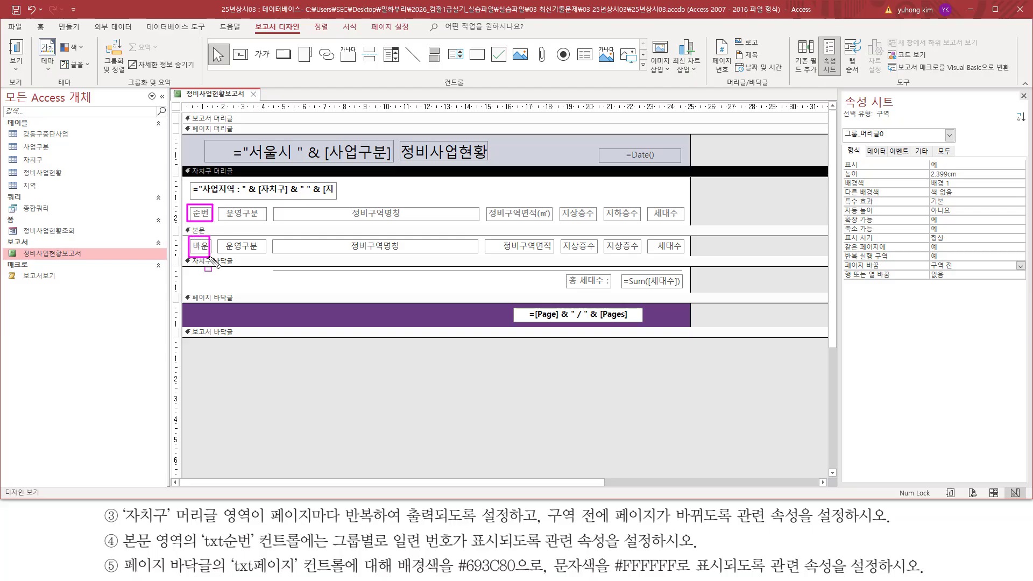
key(Escape)
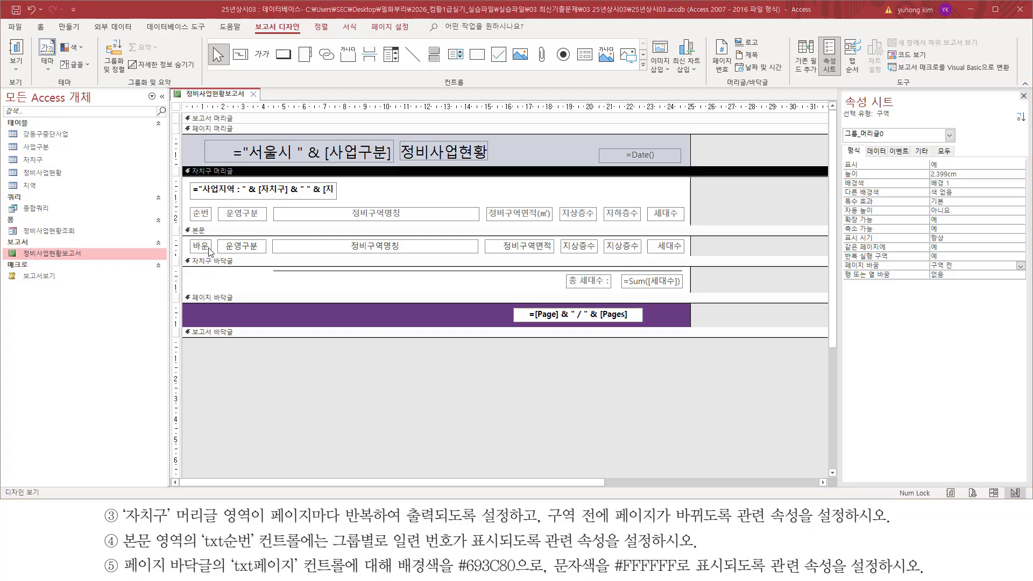
click(209, 248)
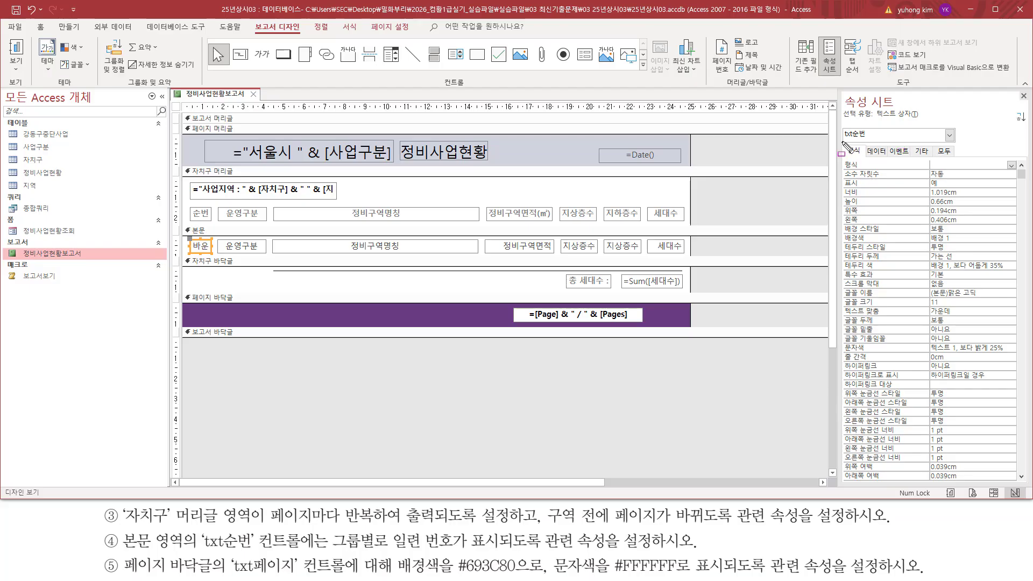
drag(842, 126, 872, 142)
drag(203, 549, 307, 549)
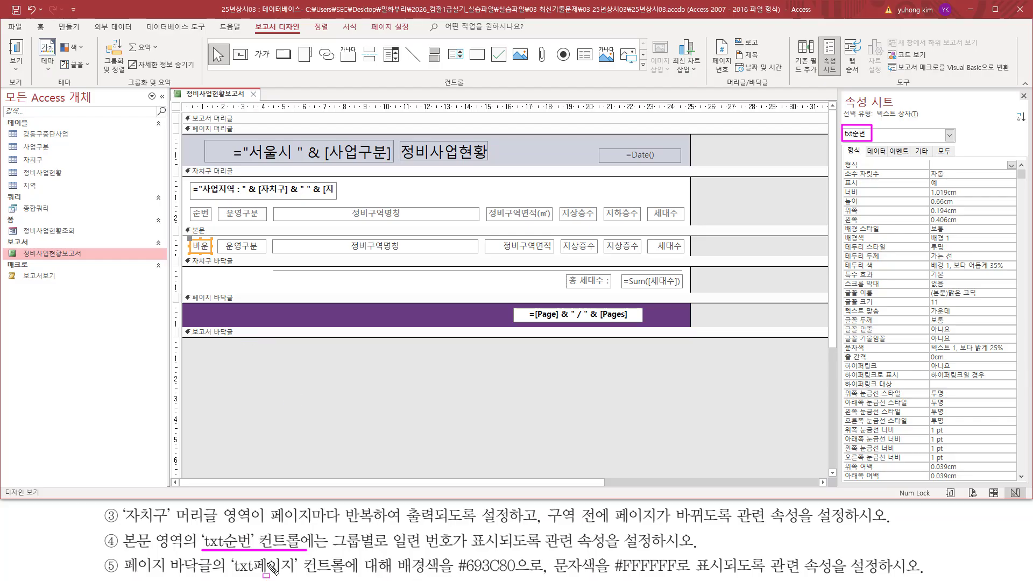
mouse_move(329, 531)
mouse_down()
mouse_move(357, 562)
mouse_move(499, 550)
mouse_up()
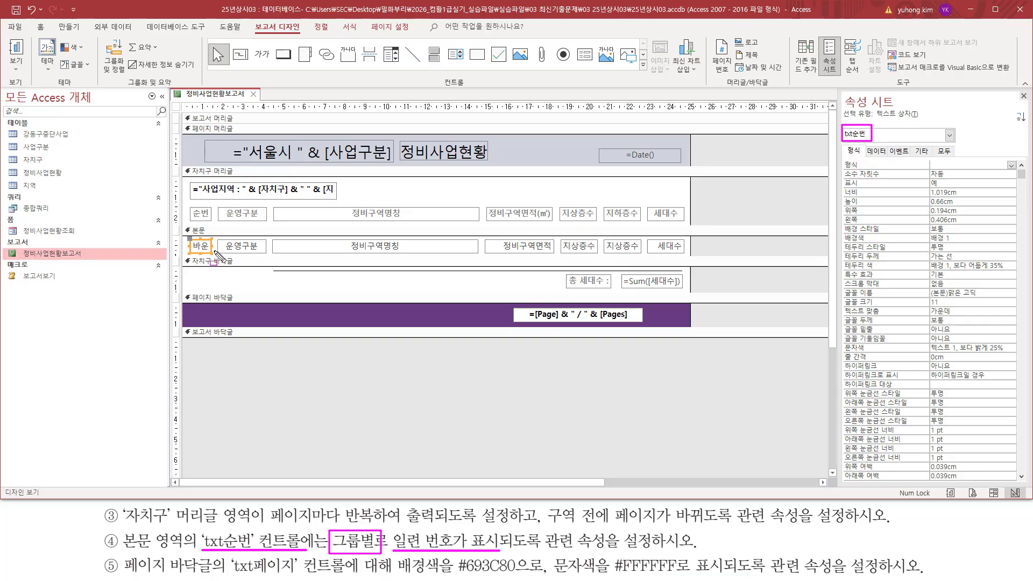
key(Escape)
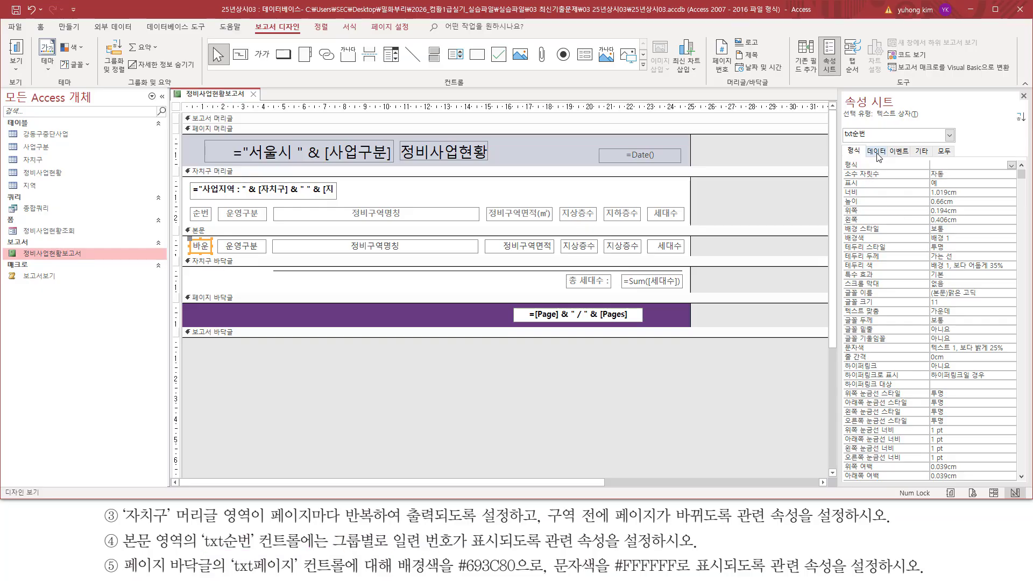
Step: Examine the 컨트롤 원본 and 누적 합계 data properties of txt순번 against the serial number instruction
click(876, 152)
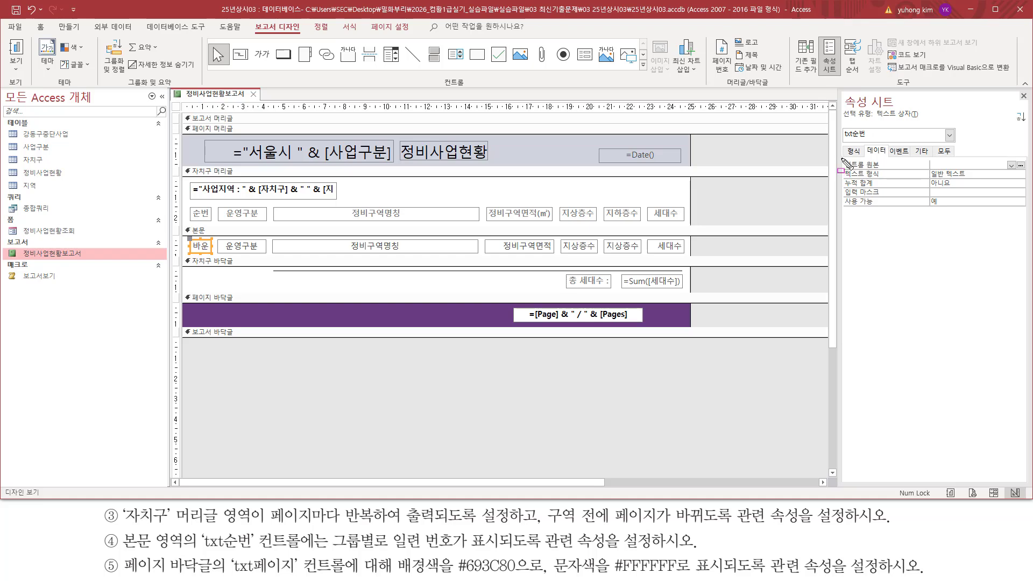
drag(842, 158, 972, 170)
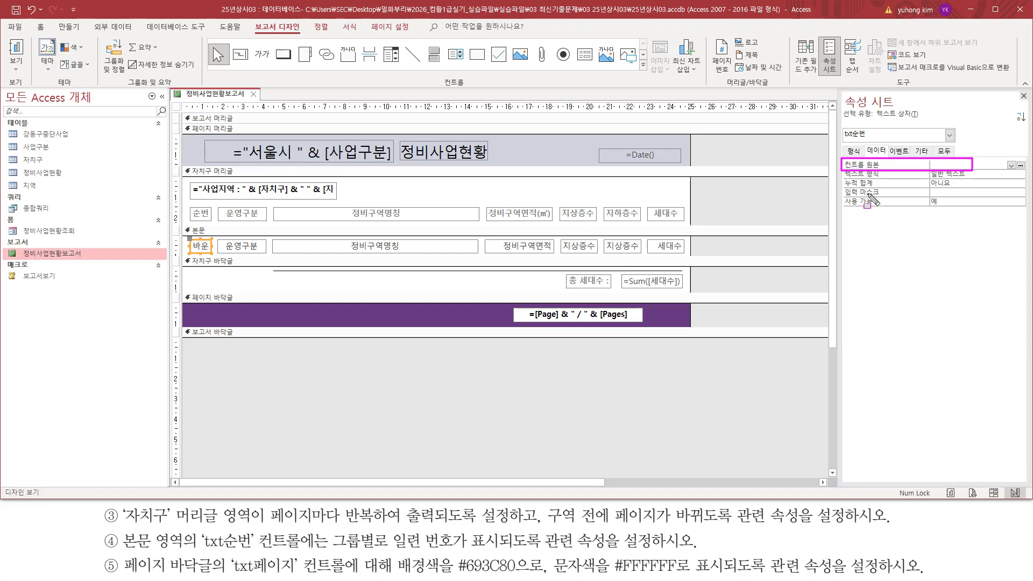
drag(842, 179, 968, 188)
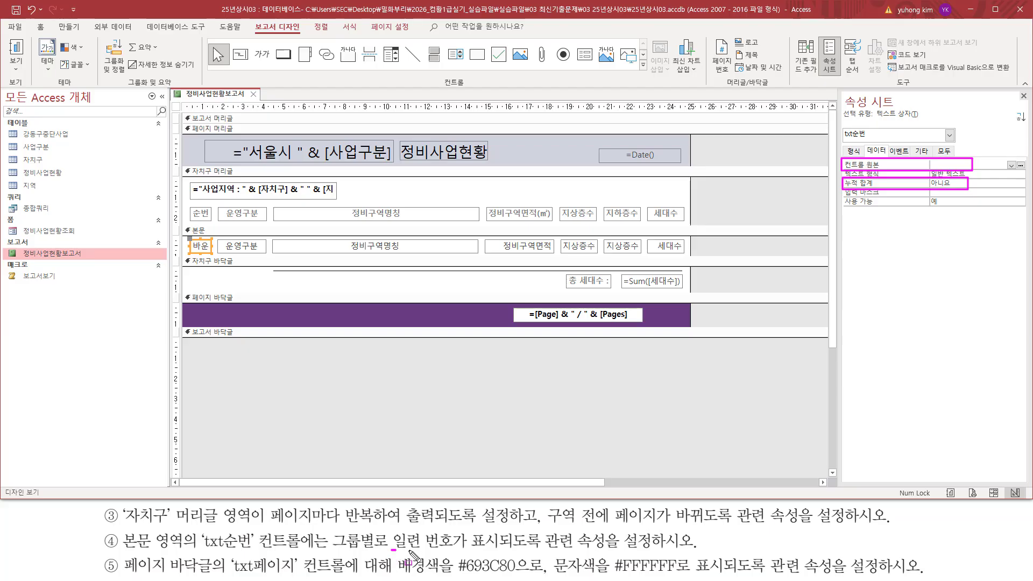
drag(392, 550, 500, 550)
key(Escape)
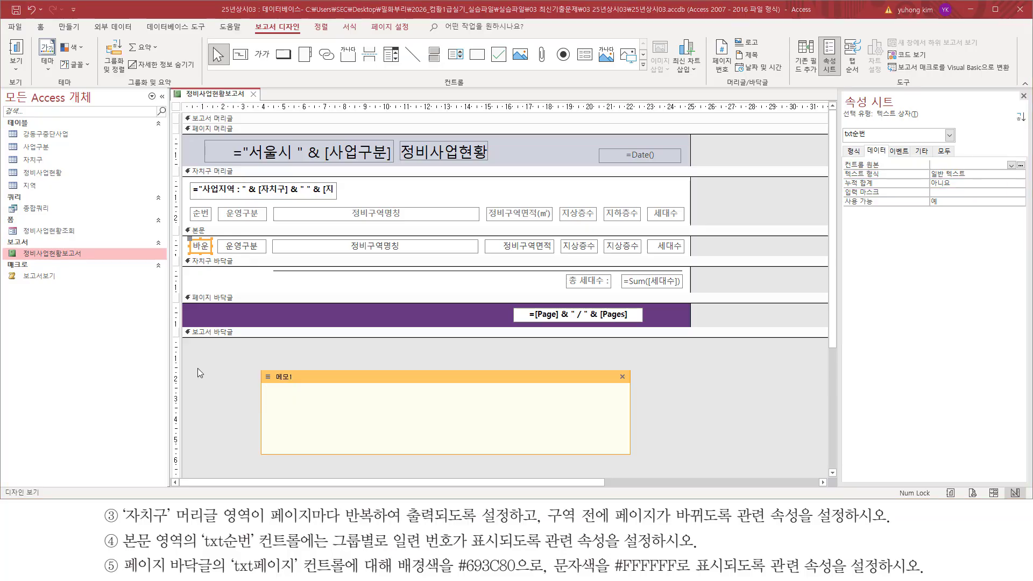
Step: Note =1 and 그룹 in a memo and compare them with the per-group serial number instruction
text(=1)
key(Return)
text(rmf)
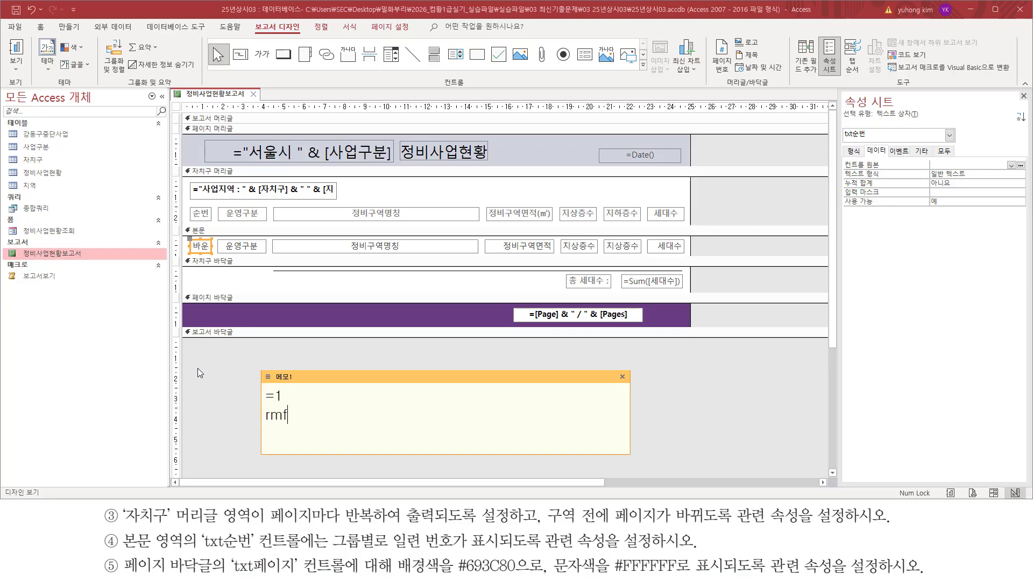
key(BackSpace)
key(BackSpace)
key(BackSpace)
text(그룹)
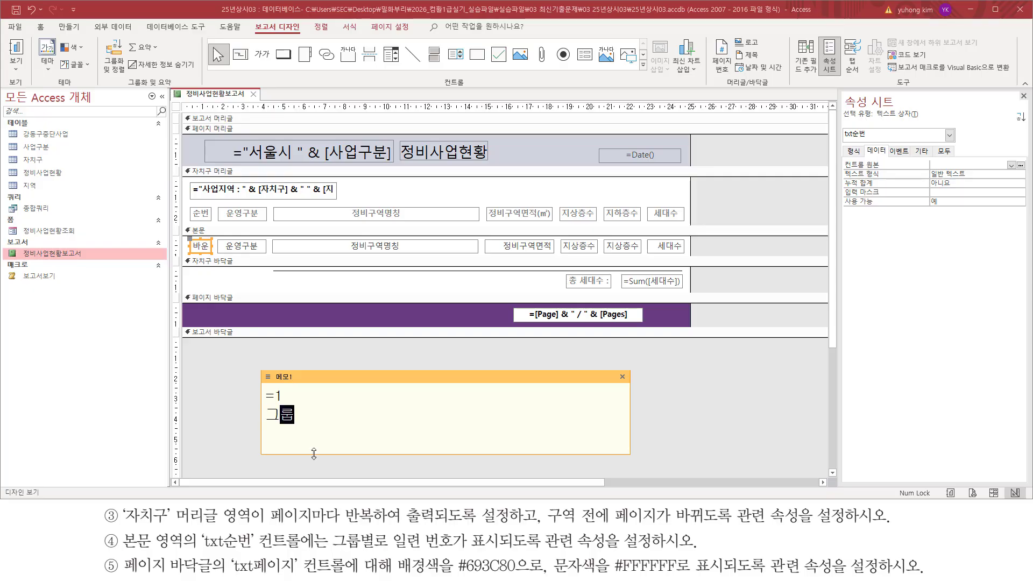
drag(333, 550, 506, 536)
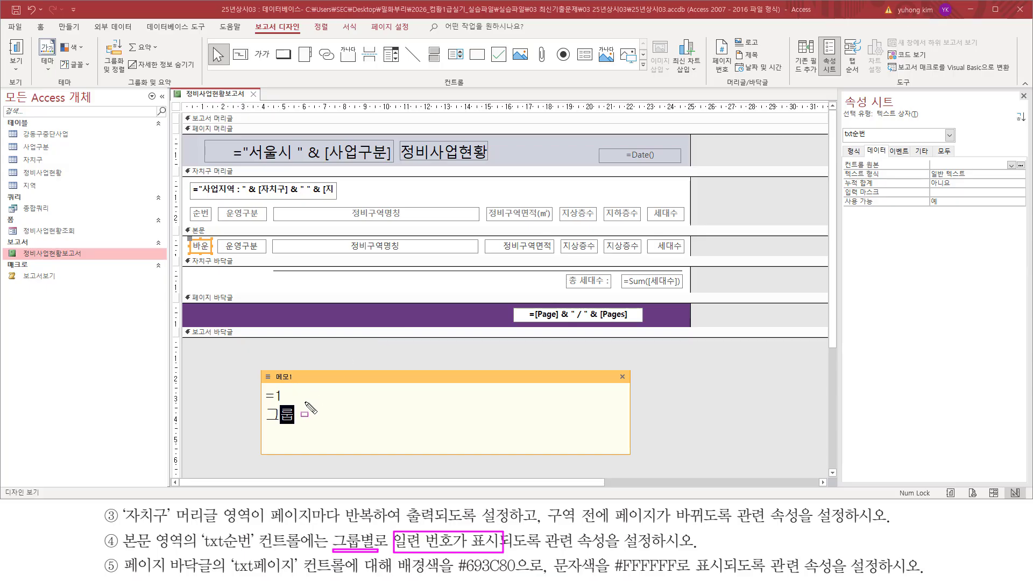
key(Escape)
Step: Set the 컨트롤 원본 of txt순번 to =1 and its 누적 합계 to 그룹
click(954, 163)
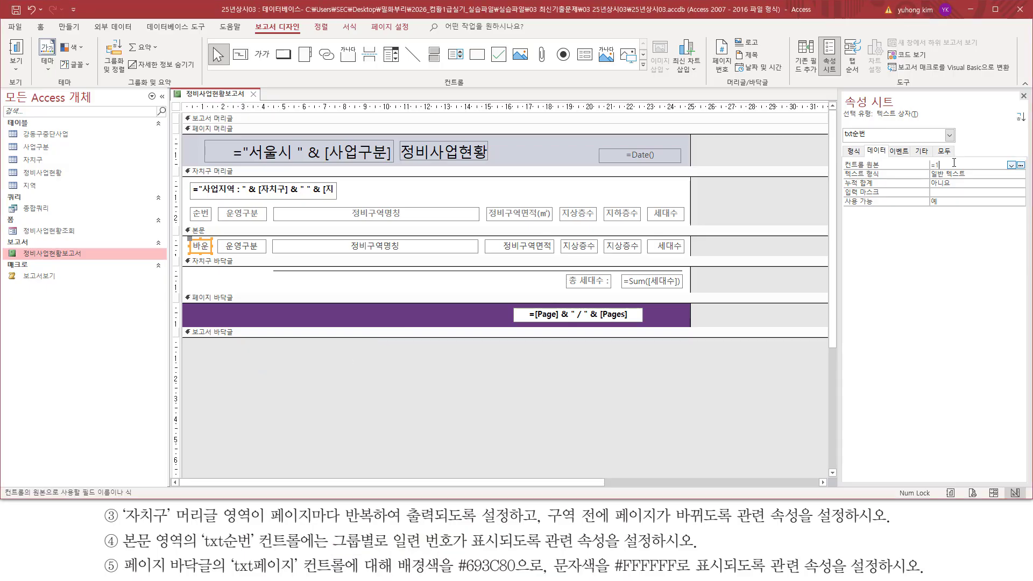
text(=1)
click(974, 183)
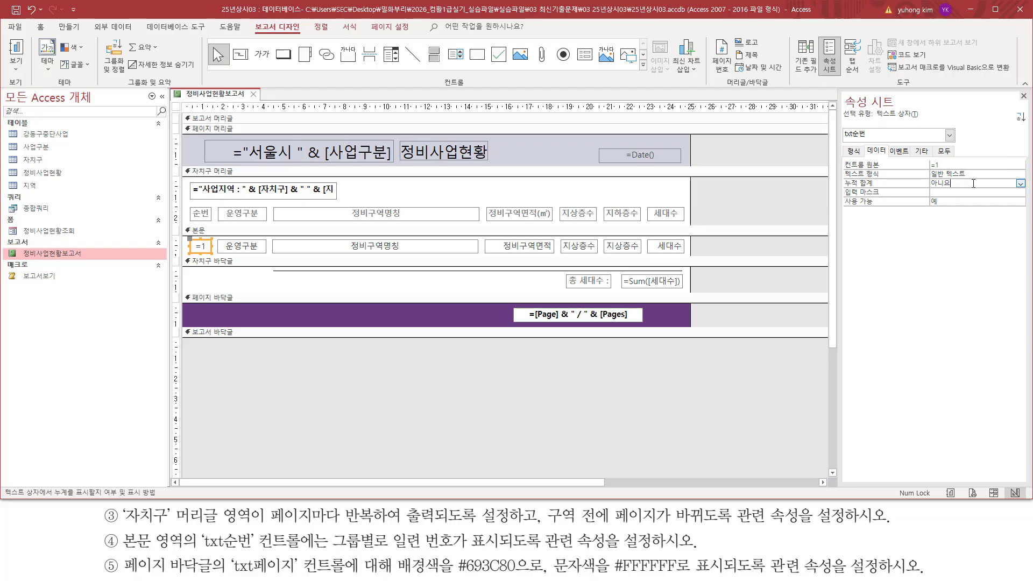
click(1020, 184)
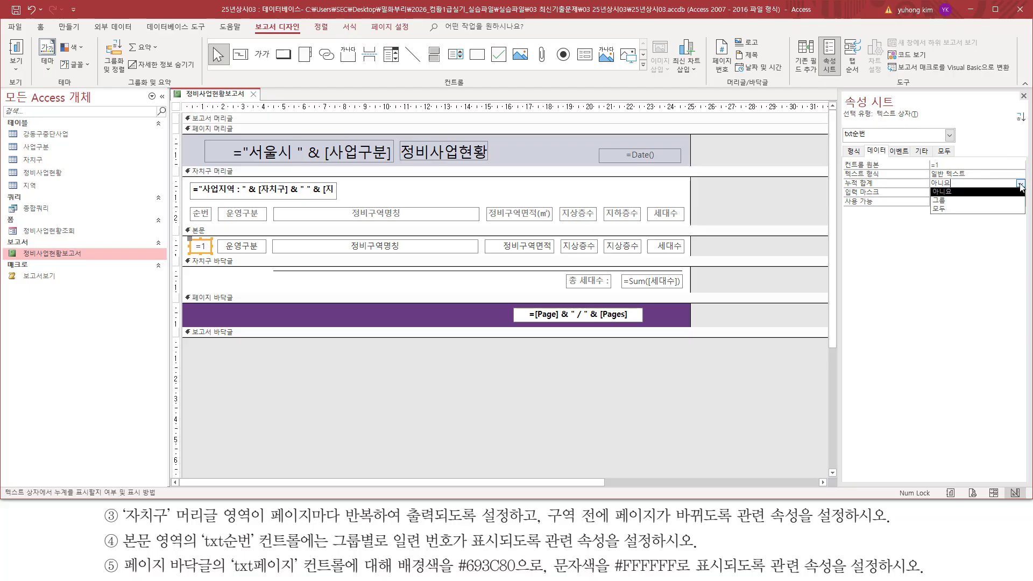
click(962, 201)
key(ctrl+2)
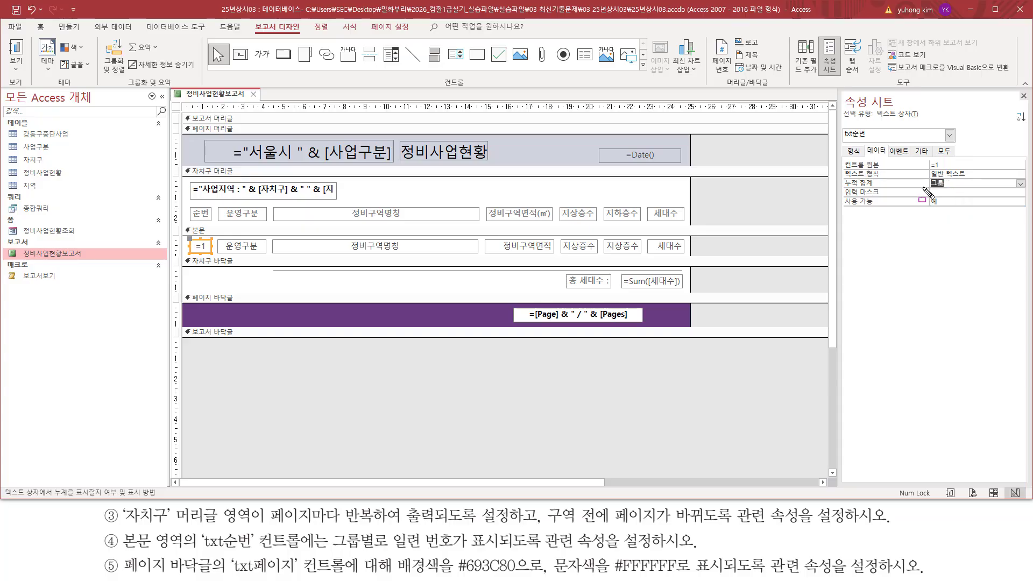
mouse_move(923, 190)
mouse_down()
mouse_move(952, 186)
mouse_move(960, 158)
mouse_up()
key(Escape)
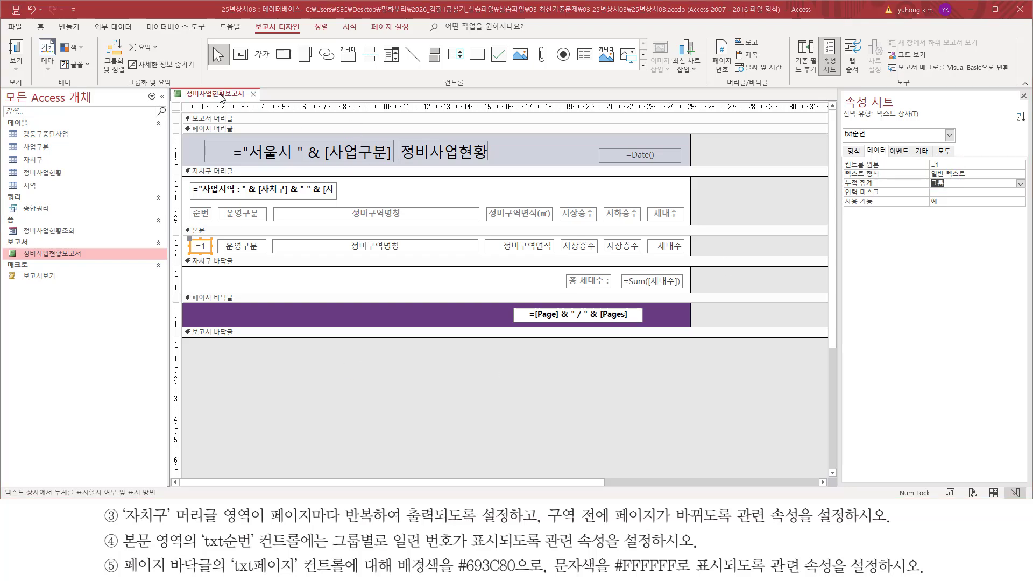
Step: Open the report in print preview and check the 순번 numbering of the 강남구 rows on page 1
click(220, 98)
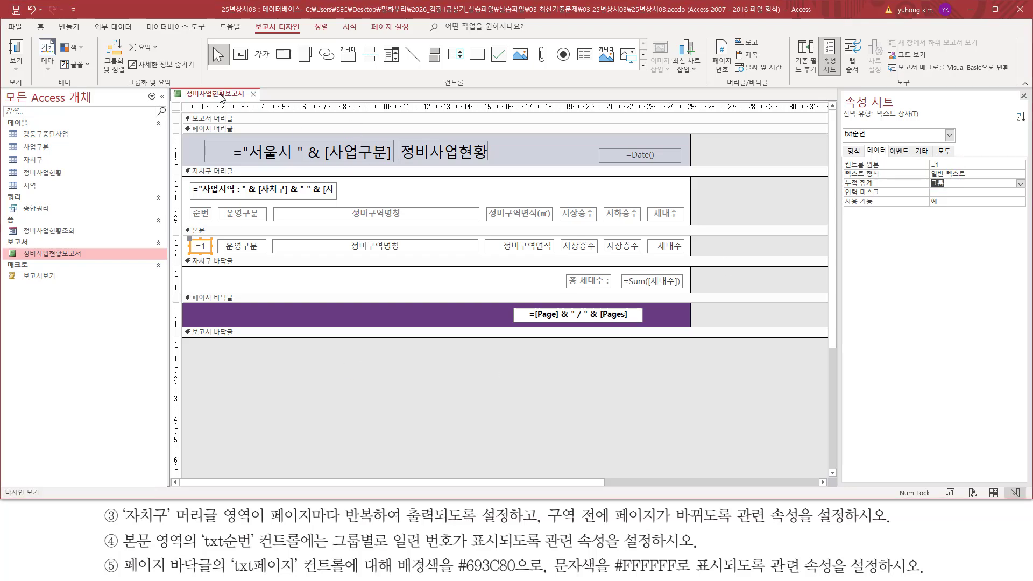
right_click(220, 97)
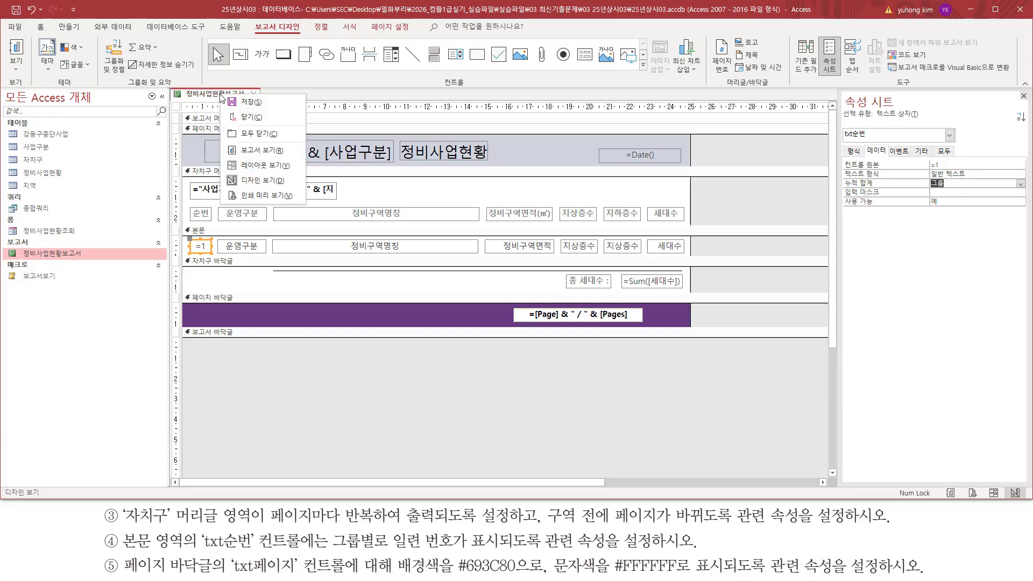
click(254, 198)
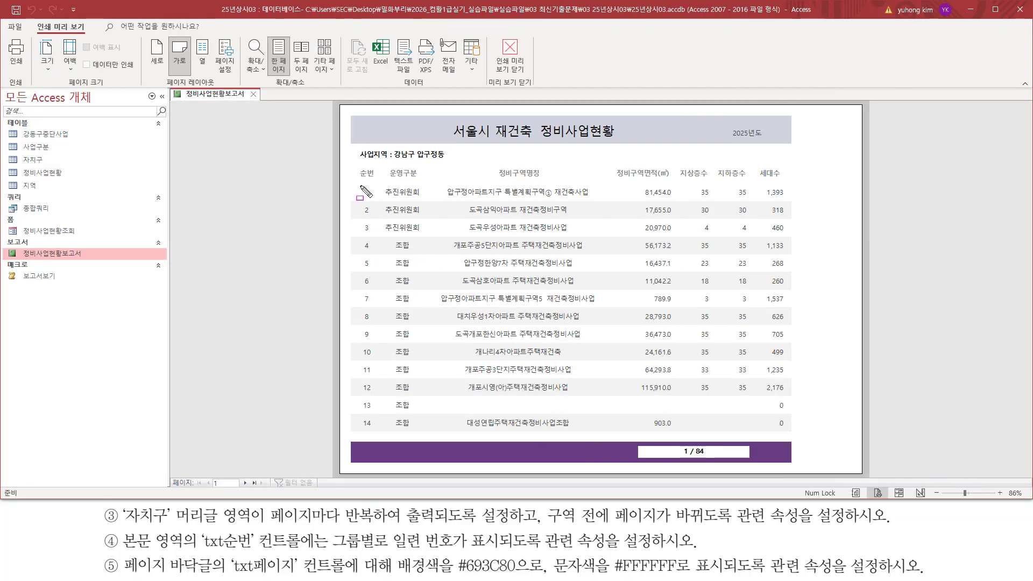
drag(361, 186, 377, 429)
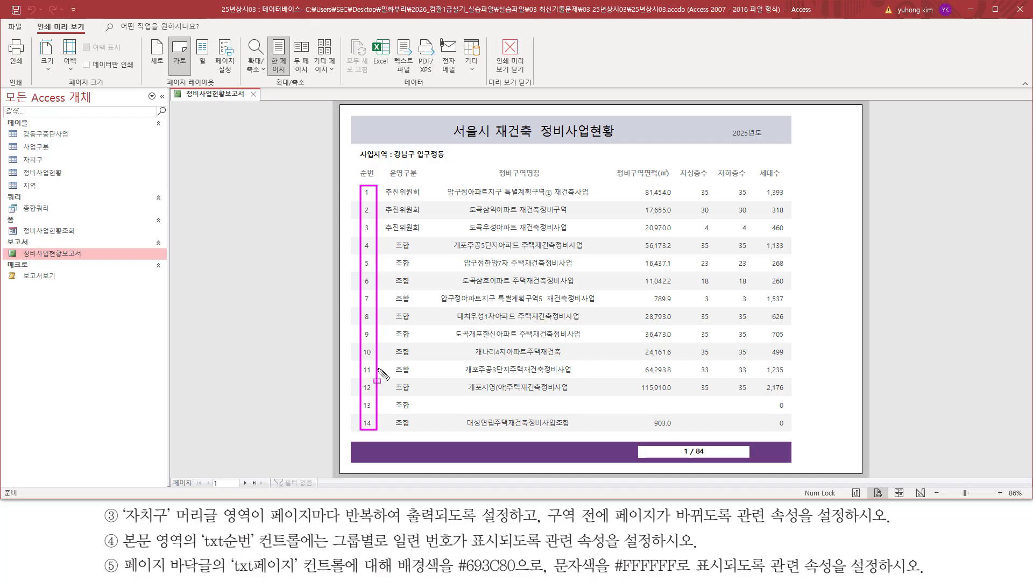
key(Escape)
Step: Page through the print preview to pages 2 and 3 and check that the 강남구 순번 numbering continues
key(ctrl+shift+d)
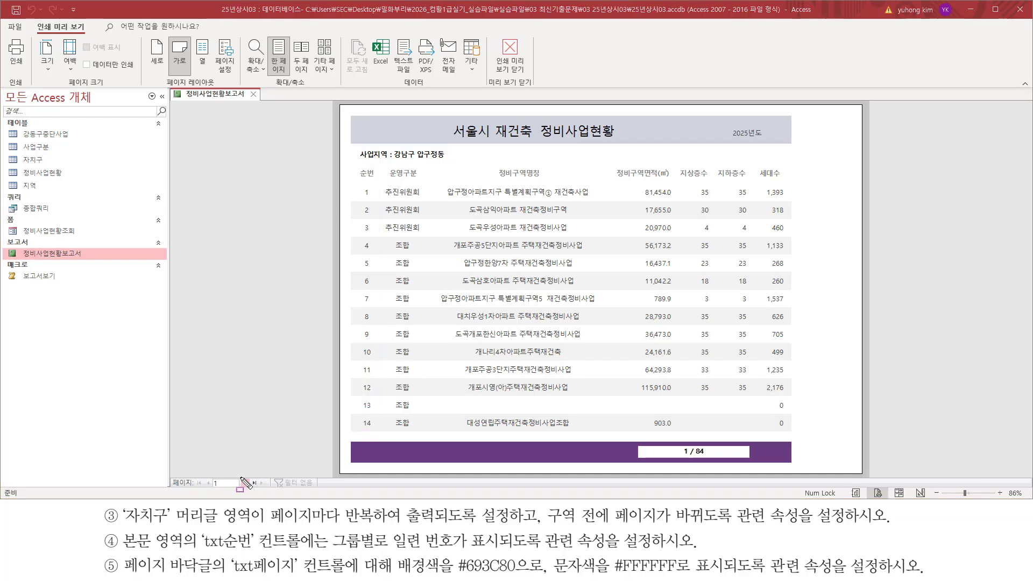
drag(237, 476, 251, 490)
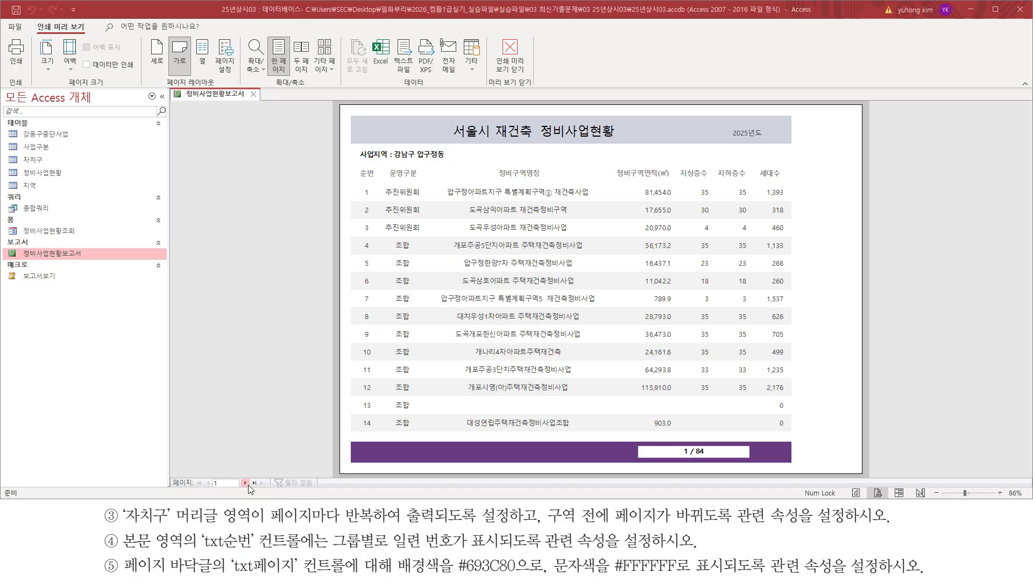
click(245, 482)
key(ctrl+shift+d)
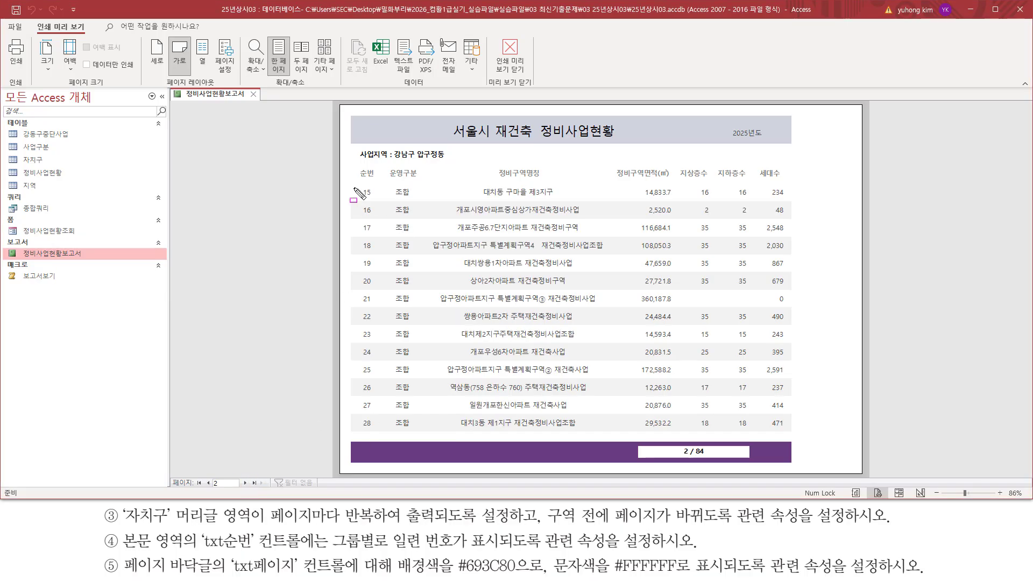
mouse_move(356, 192)
mouse_down()
mouse_move(371, 428)
mouse_move(385, 444)
mouse_up()
key(Escape)
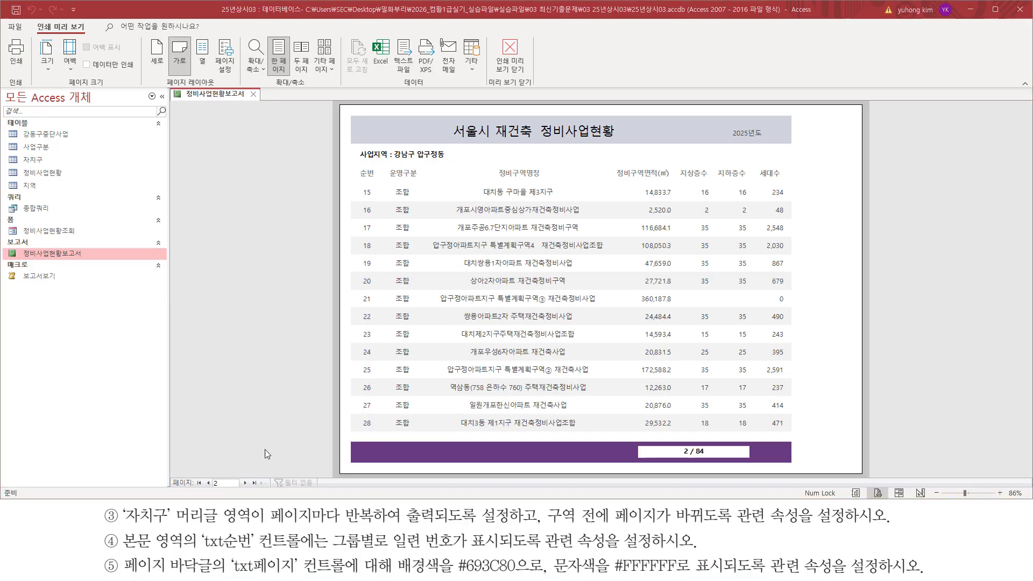
click(245, 483)
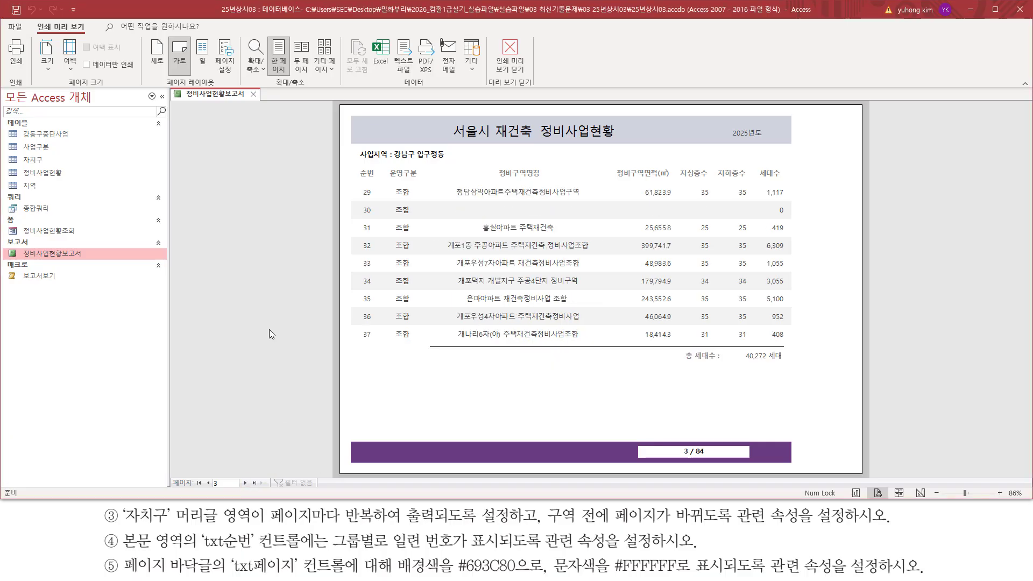
key(ctrl+2)
mouse_move(357, 186)
mouse_down()
mouse_move(372, 200)
mouse_move(386, 348)
mouse_up()
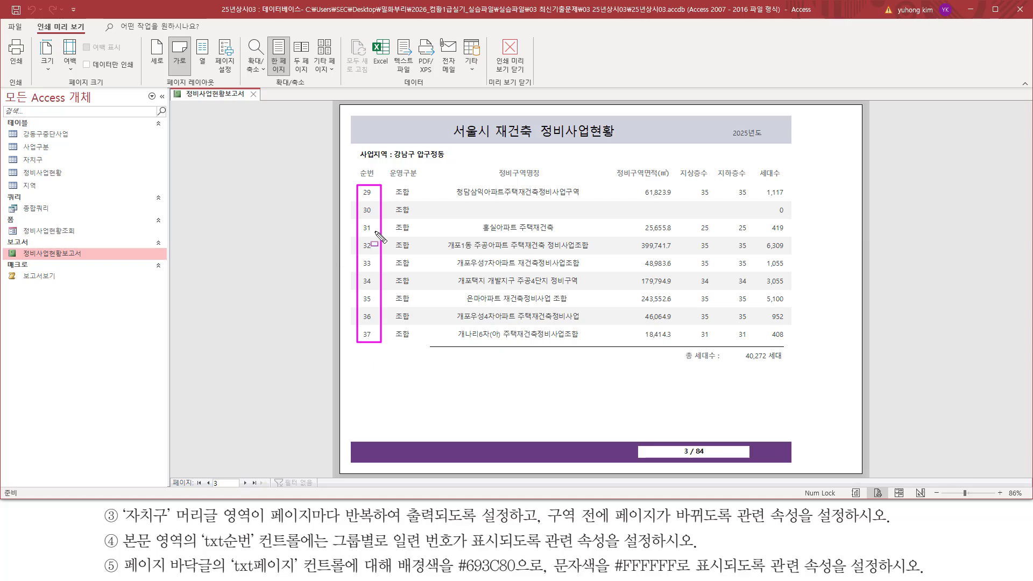
key(Escape)
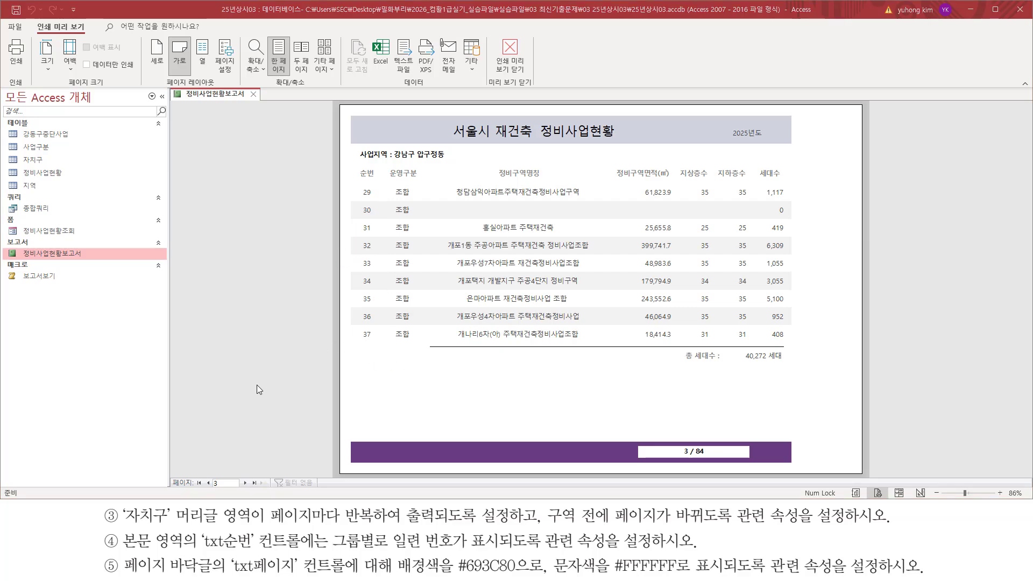
Step: Go to preview page 4 and compare the 강동구 header and 순번 numbering with the per-group serial number instruction
click(245, 483)
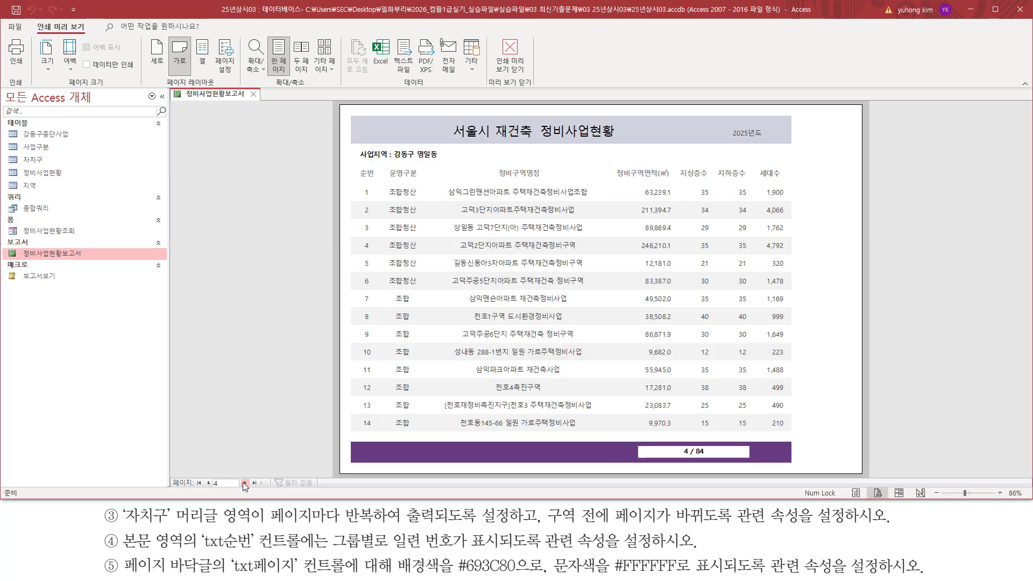
mouse_move(356, 146)
mouse_down()
mouse_move(412, 169)
mouse_move(461, 174)
mouse_move(763, 173)
mouse_move(783, 182)
mouse_up()
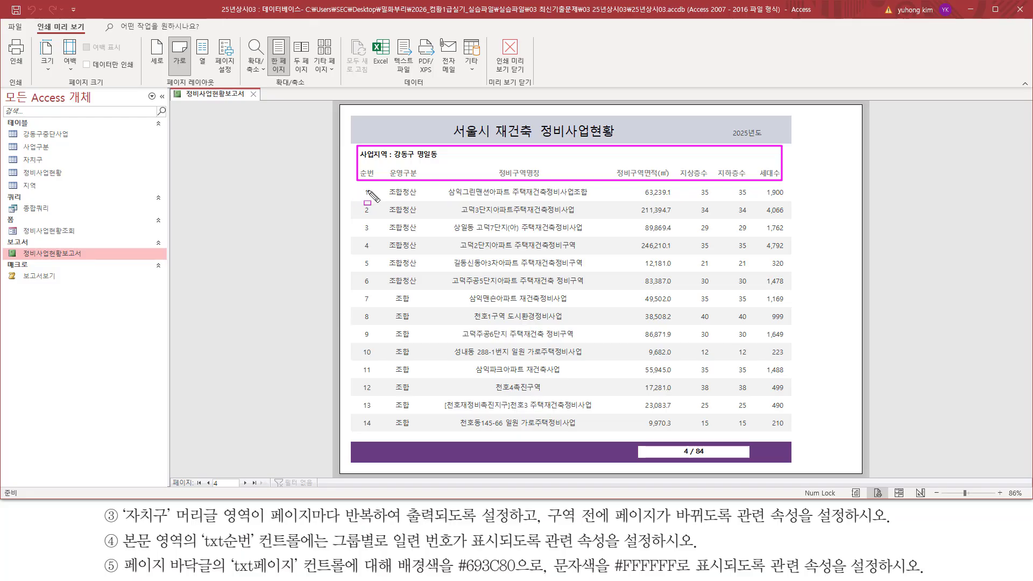
mouse_move(360, 185)
mouse_down()
mouse_move(374, 199)
mouse_move(377, 428)
mouse_up()
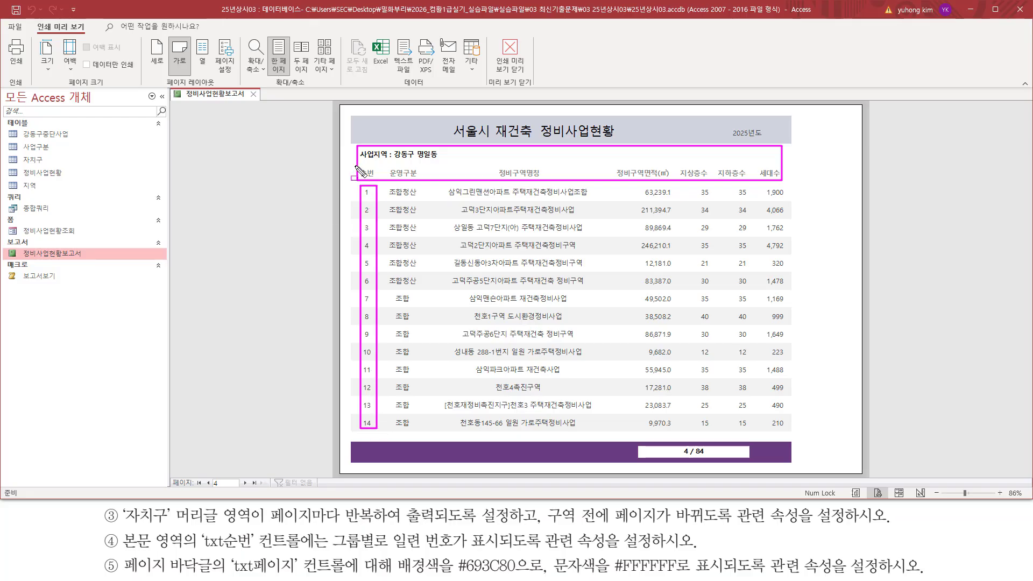
key(Escape)
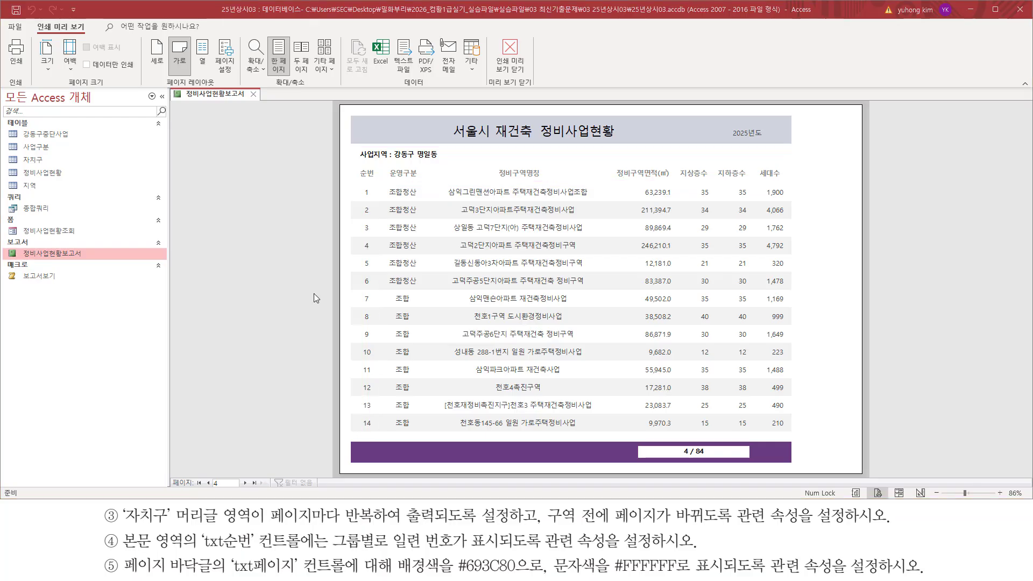
drag(97, 540, 699, 540)
key(Escape)
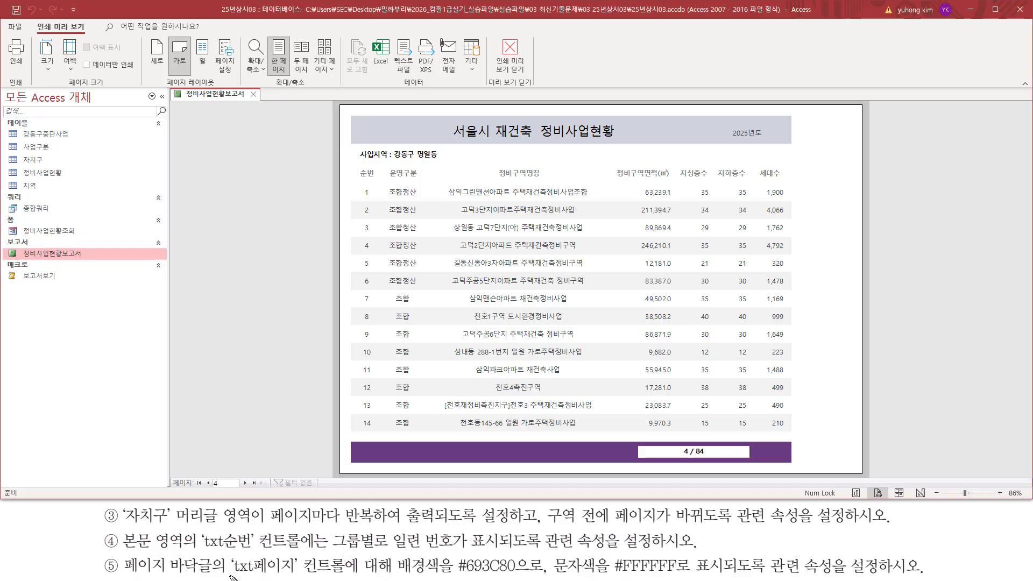
Step: Examine the background and text colour codes required for txt페이지 in the page footer instruction
mouse_move(231, 576)
mouse_down()
mouse_move(349, 574)
mouse_move(352, 558)
mouse_up()
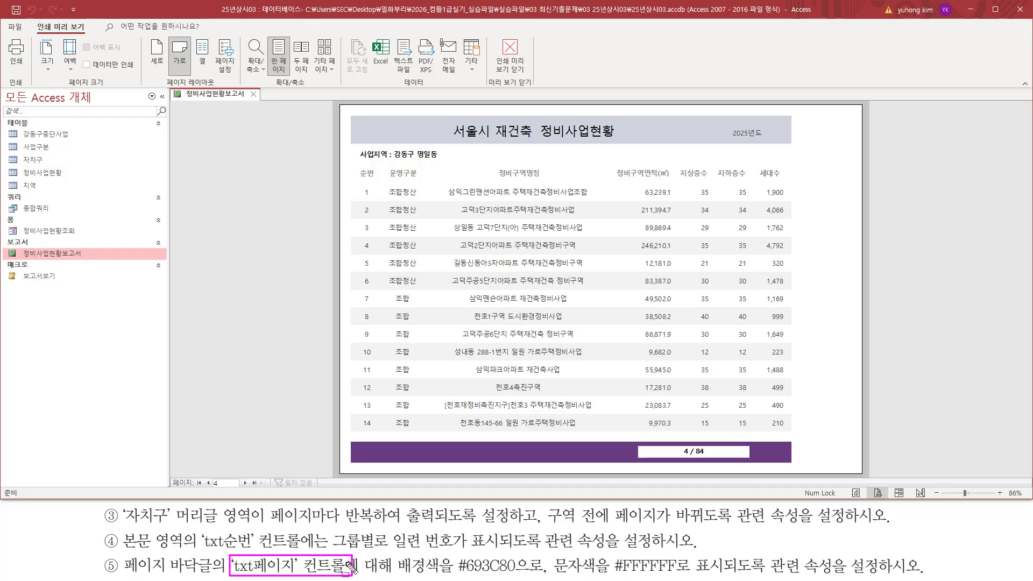
drag(398, 574, 683, 576)
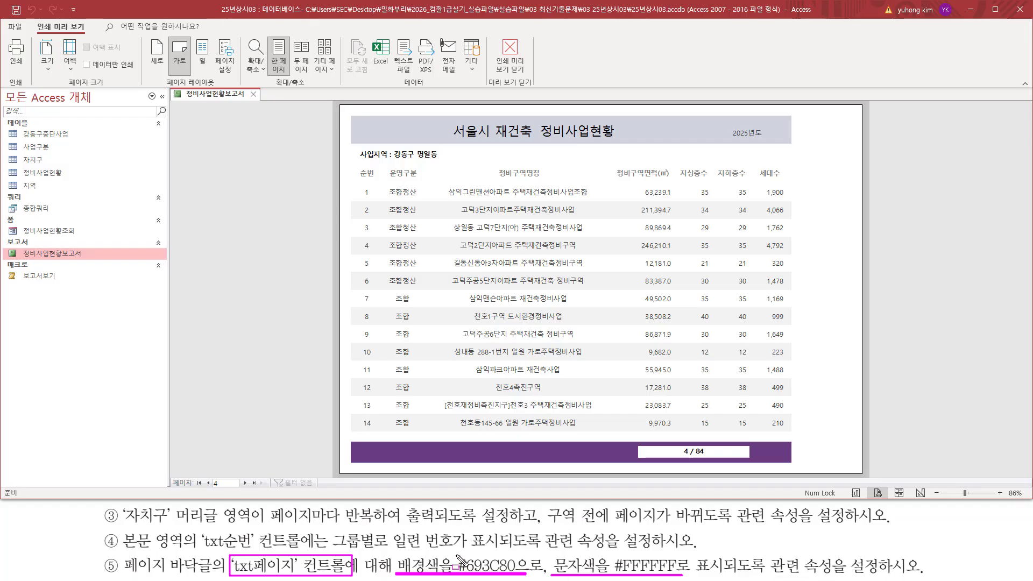
drag(457, 555, 520, 574)
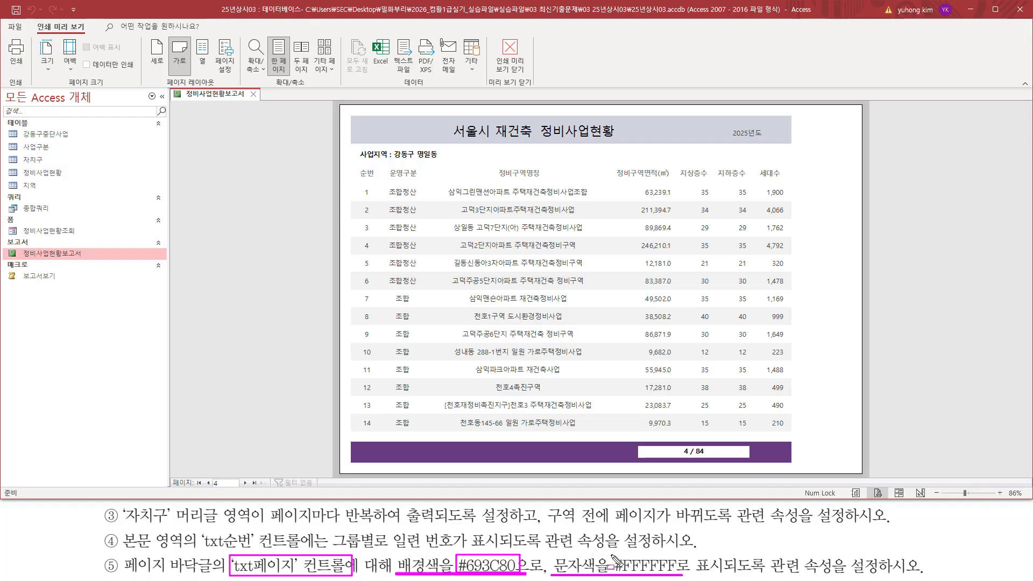
drag(613, 557, 683, 574)
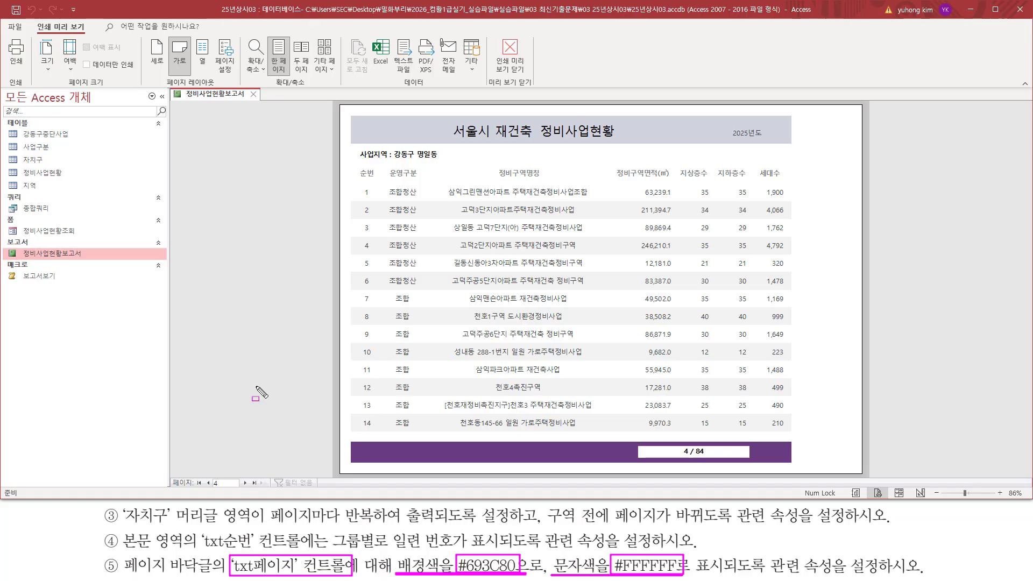
key(Escape)
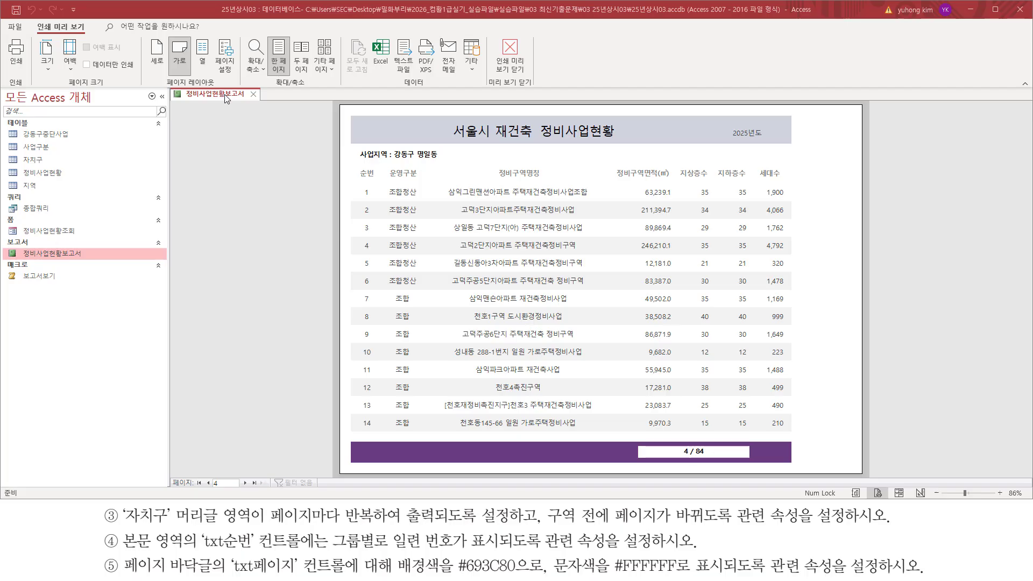
Step: Return the report to design view and select the page number text box in the 페이지 바닥글 section
right_click(226, 99)
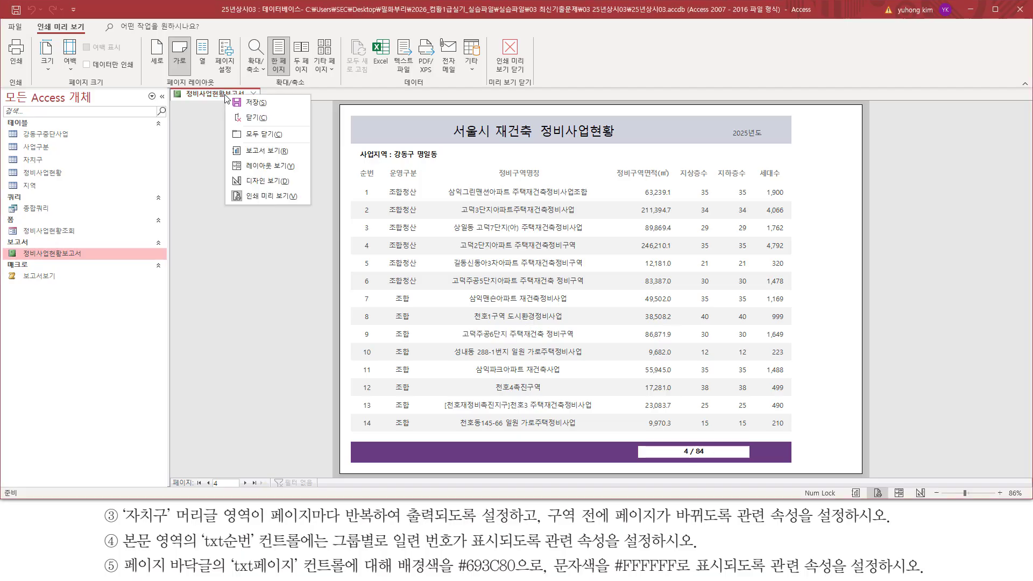
click(252, 180)
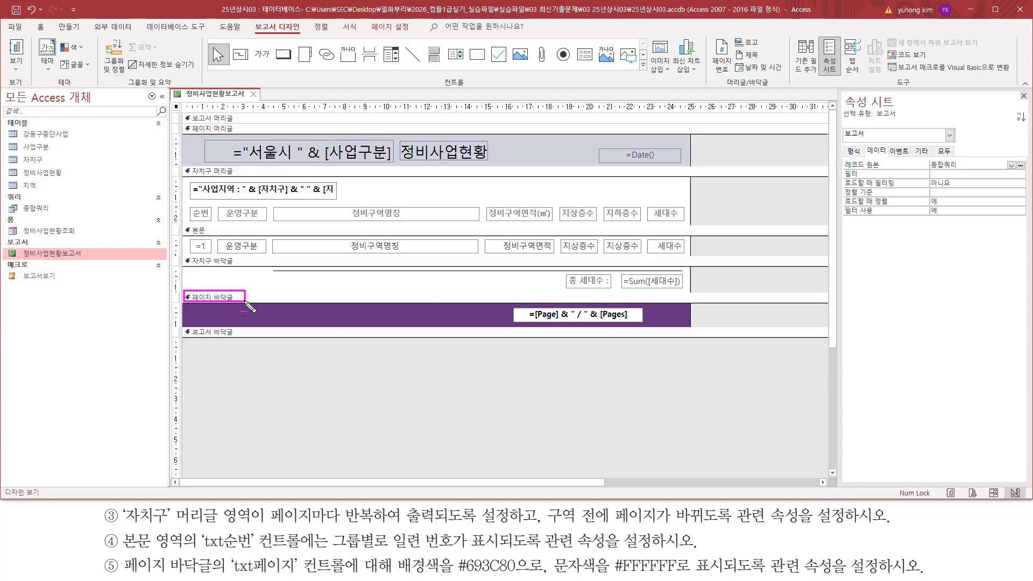
drag(516, 313, 648, 329)
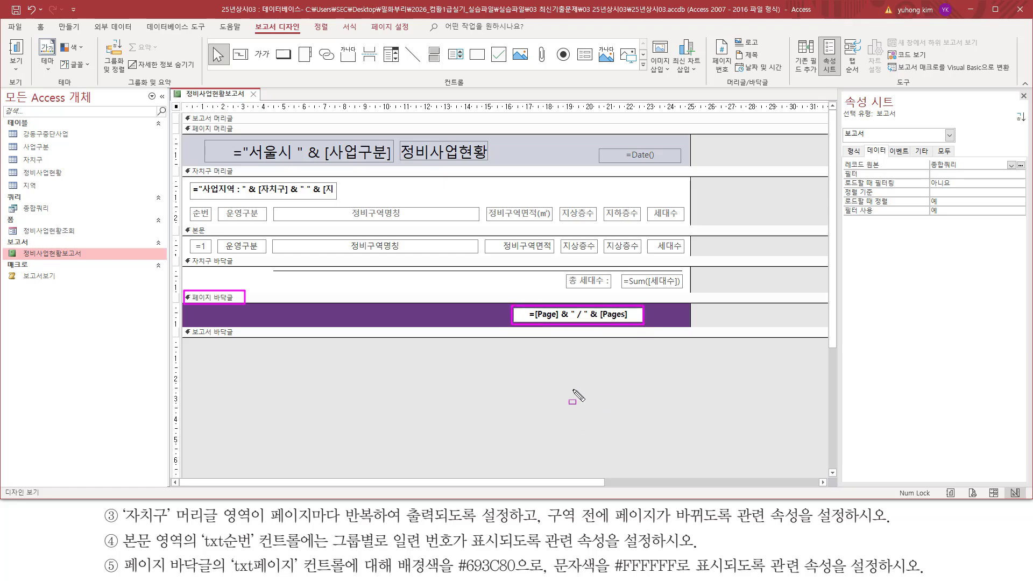
key(Escape)
click(562, 320)
Step: Show the format properties of txt페이지 and locate its 배경색 and 문자색 properties
key(ctrl+2)
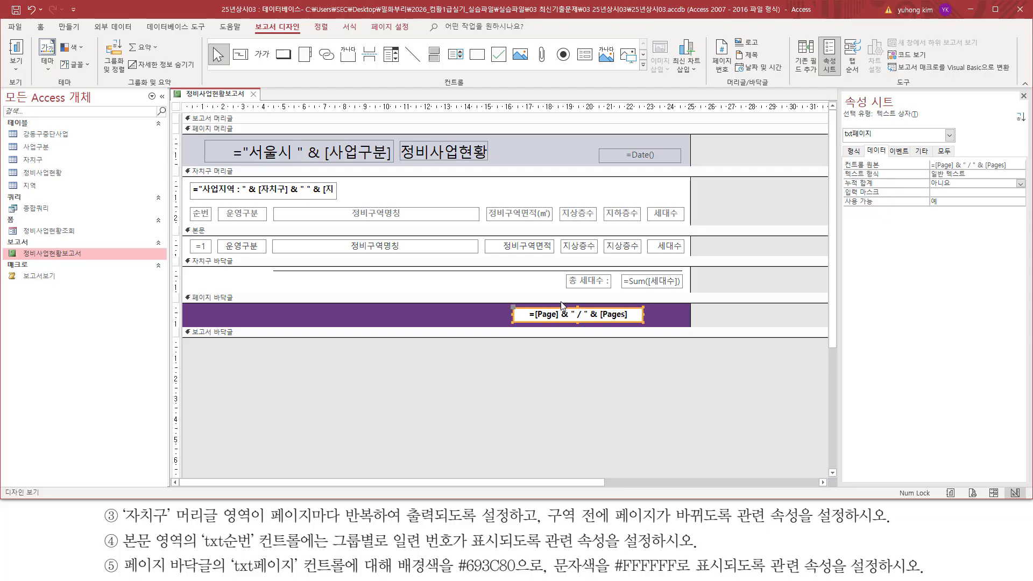
mouse_move(843, 139)
mouse_down()
mouse_move(886, 139)
mouse_move(880, 126)
mouse_up()
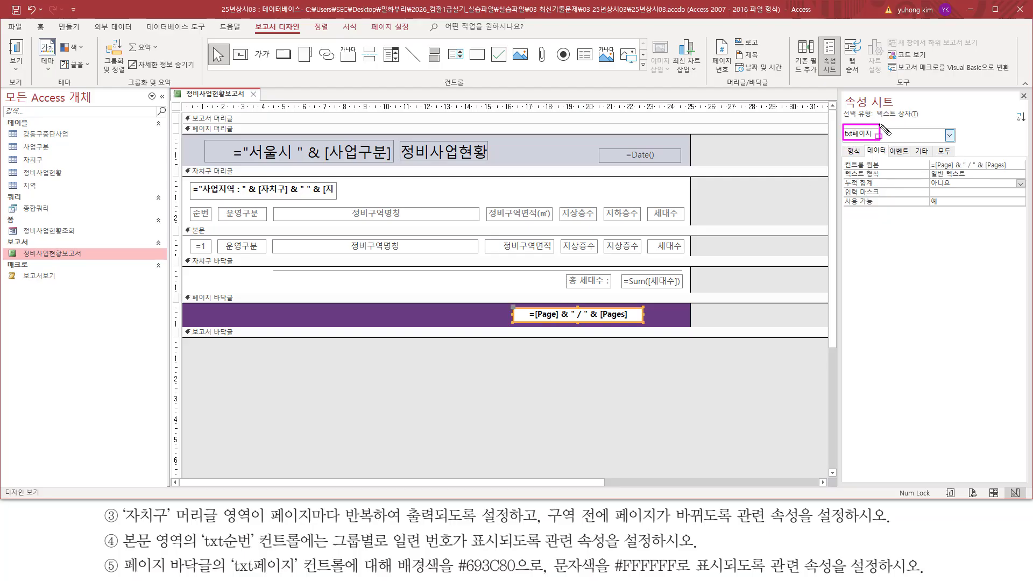
drag(236, 573, 345, 573)
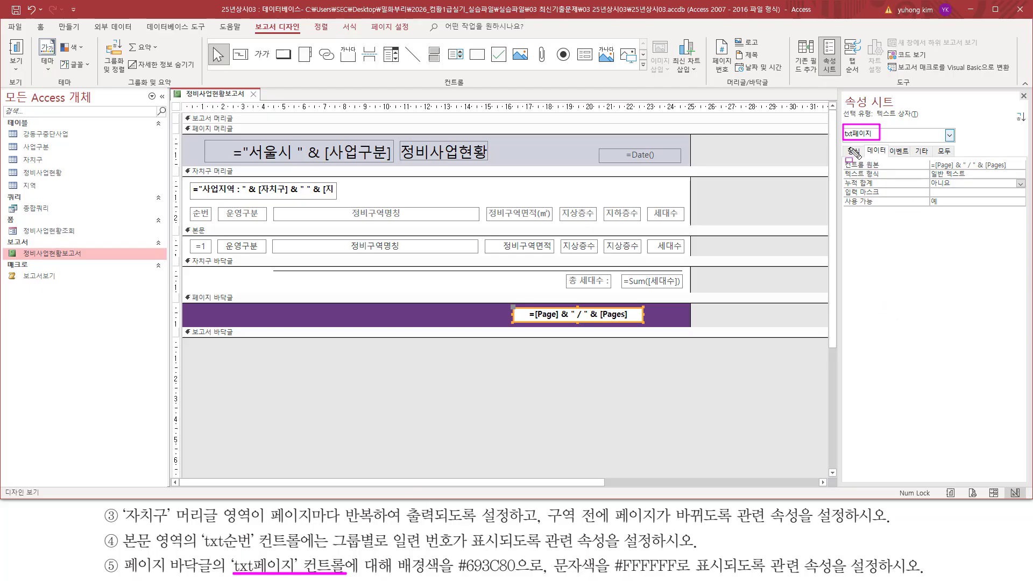
mouse_move(843, 156)
mouse_down()
mouse_move(861, 144)
mouse_move(866, 160)
mouse_up()
key(Escape)
click(854, 151)
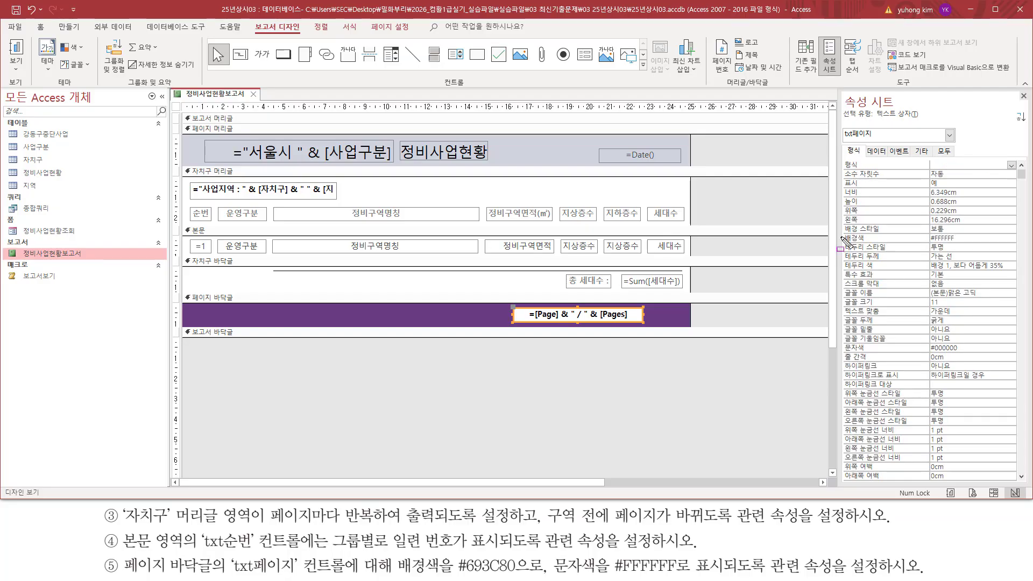
mouse_move(842, 233)
mouse_down()
mouse_move(868, 243)
mouse_move(972, 242)
mouse_up()
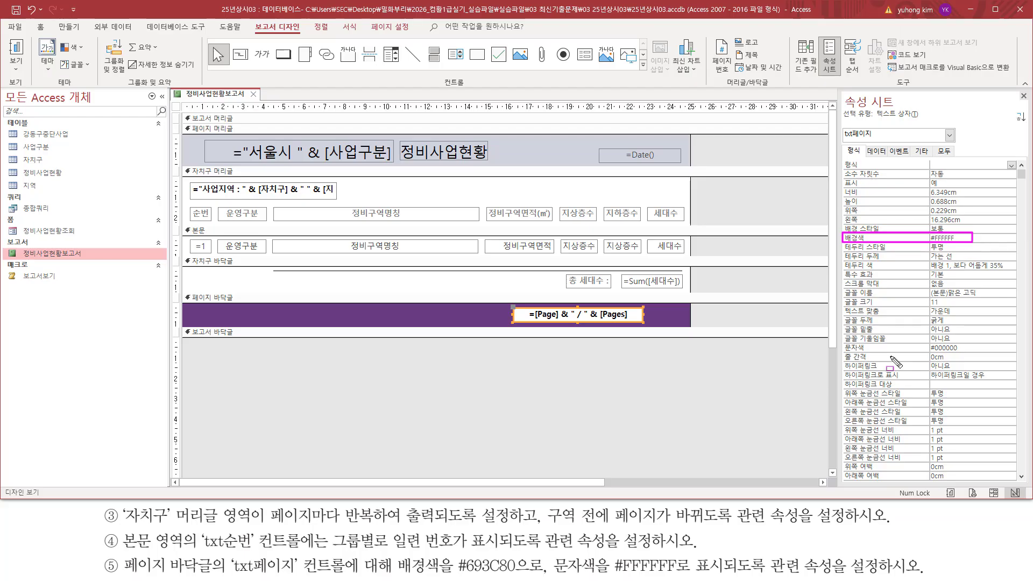
drag(843, 342, 971, 353)
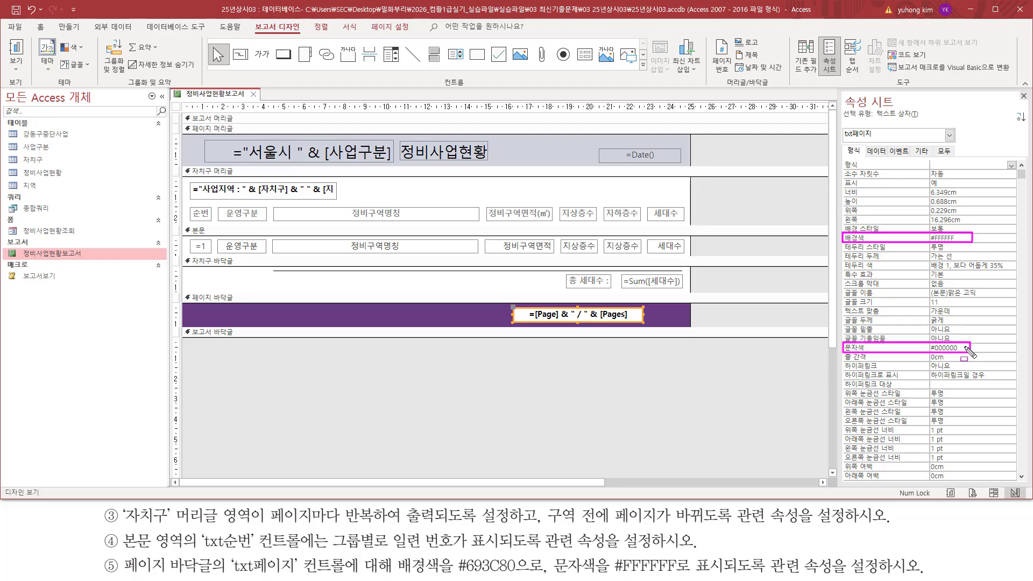
Step: Set the 배경색 of txt페이지 to #693C80
click(963, 238)
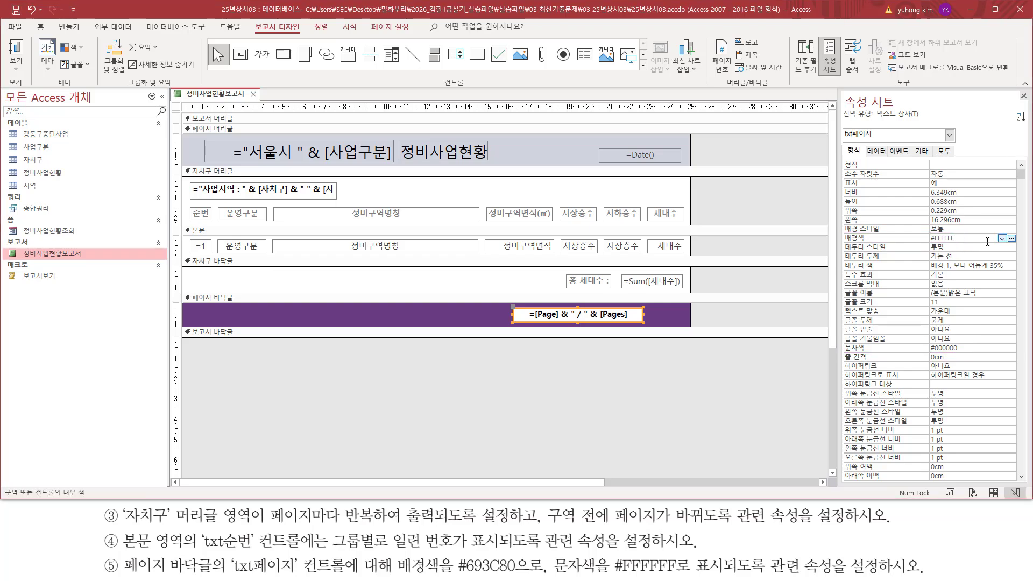
drag(456, 573, 520, 573)
drag(615, 572, 677, 573)
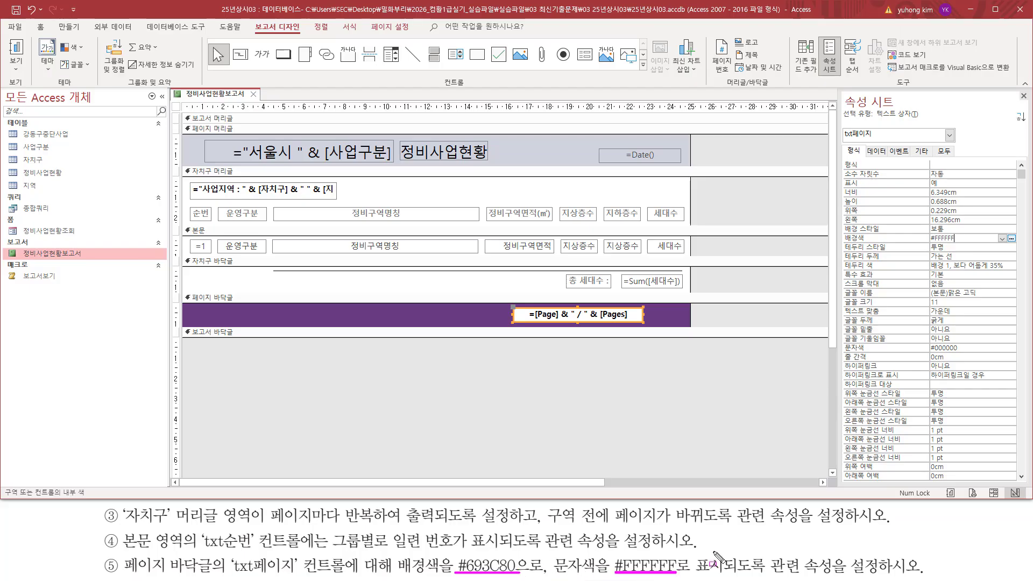
key(Escape)
drag(973, 239, 866, 241)
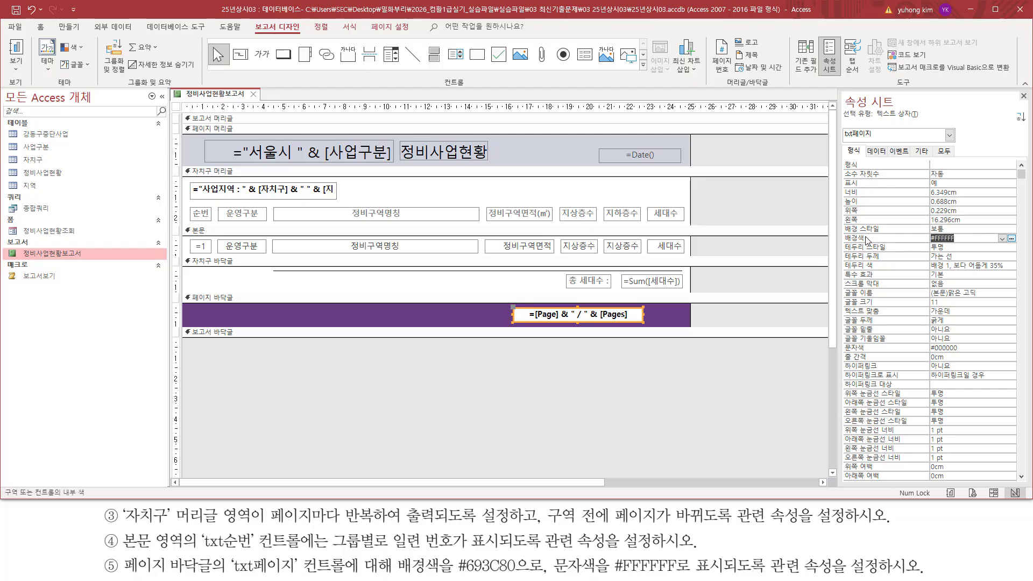
text(#693C80)
Step: Set the 문자색 of txt페이지 to #FFFFFF
click(977, 347)
drag(843, 353, 964, 354)
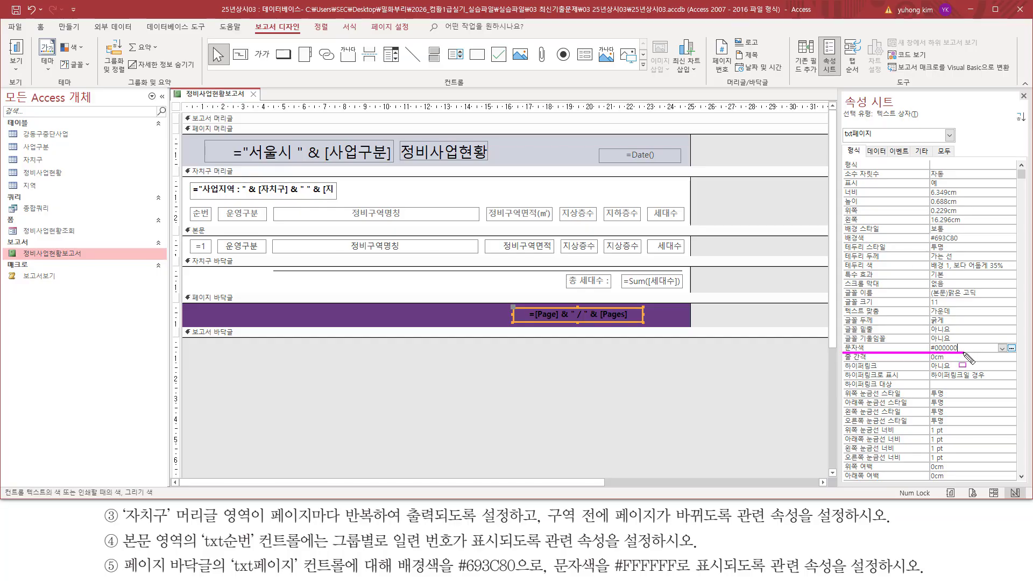
click(923, 348)
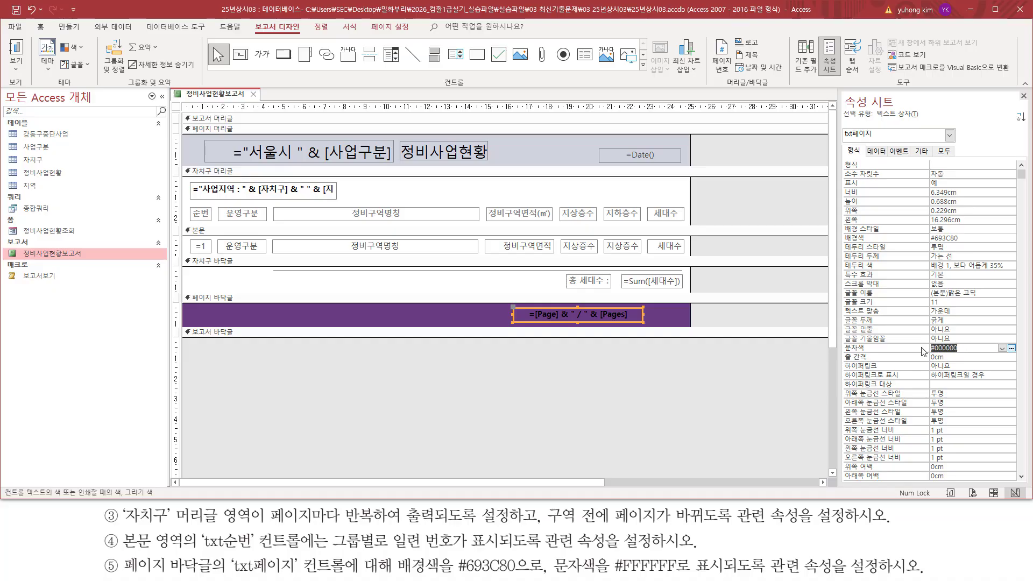
key(BackSpace)
text(#FFFFFF)
key(Up)
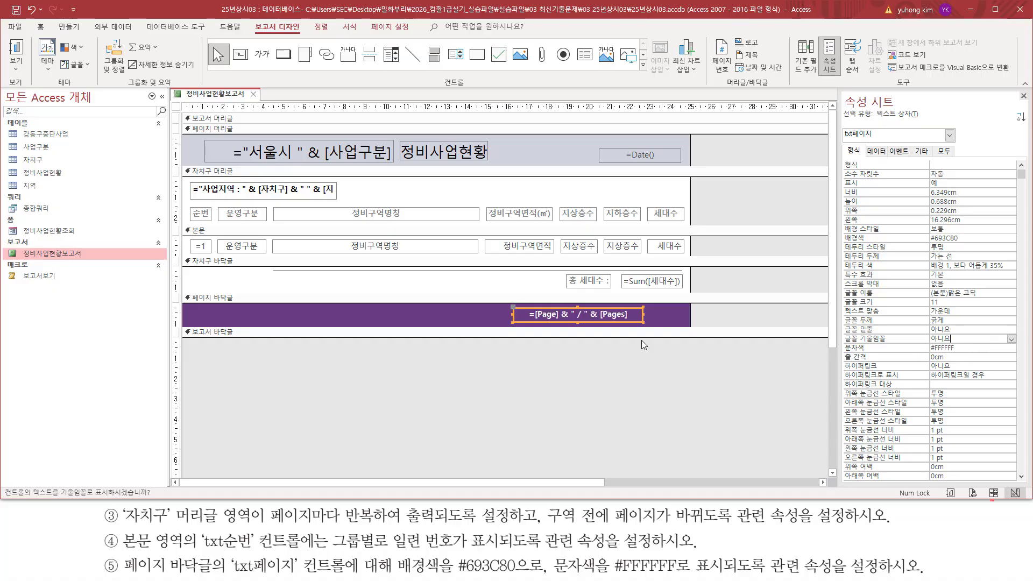
Step: Open the report in print preview to check the colours of the page number in the page footer
drag(501, 301, 640, 338)
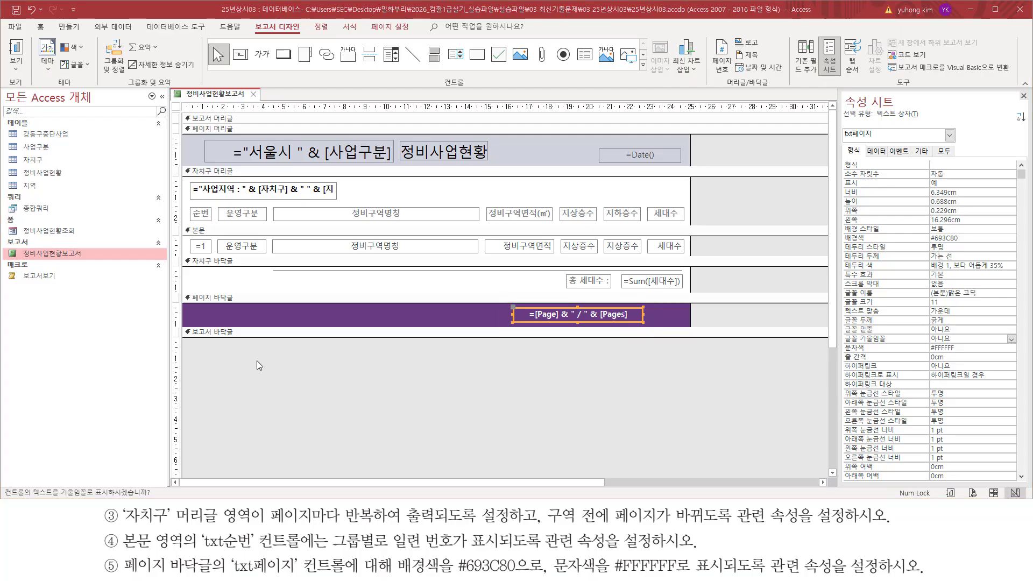
right_click(218, 97)
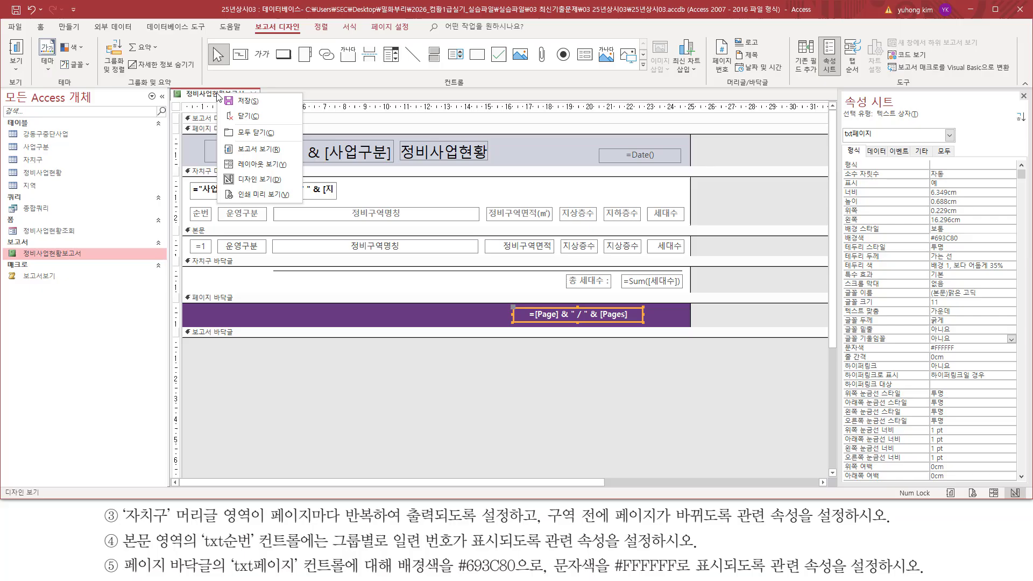
click(249, 197)
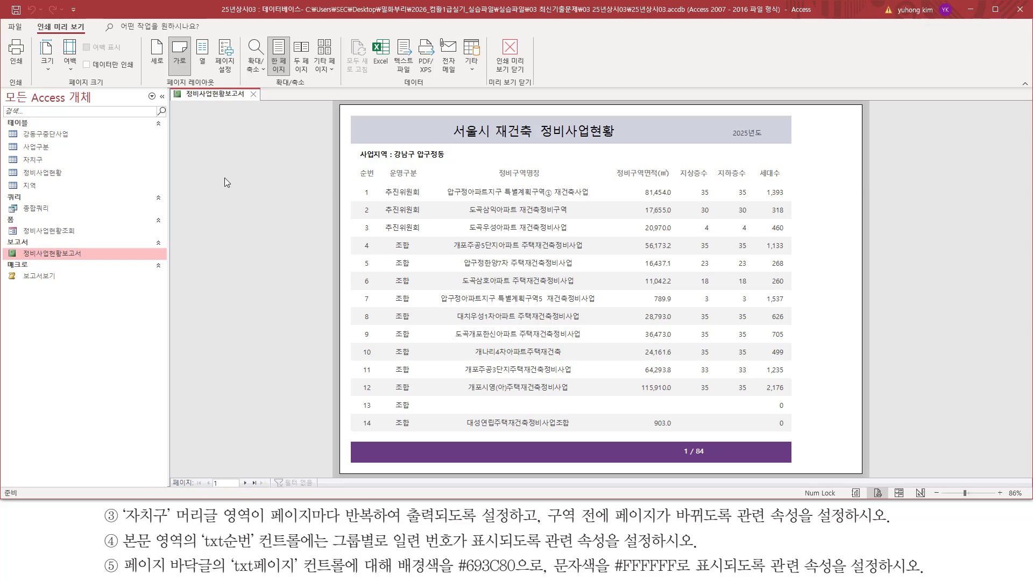
Step: Close the 정비사업현황보고서 report and save its design changes
click(253, 95)
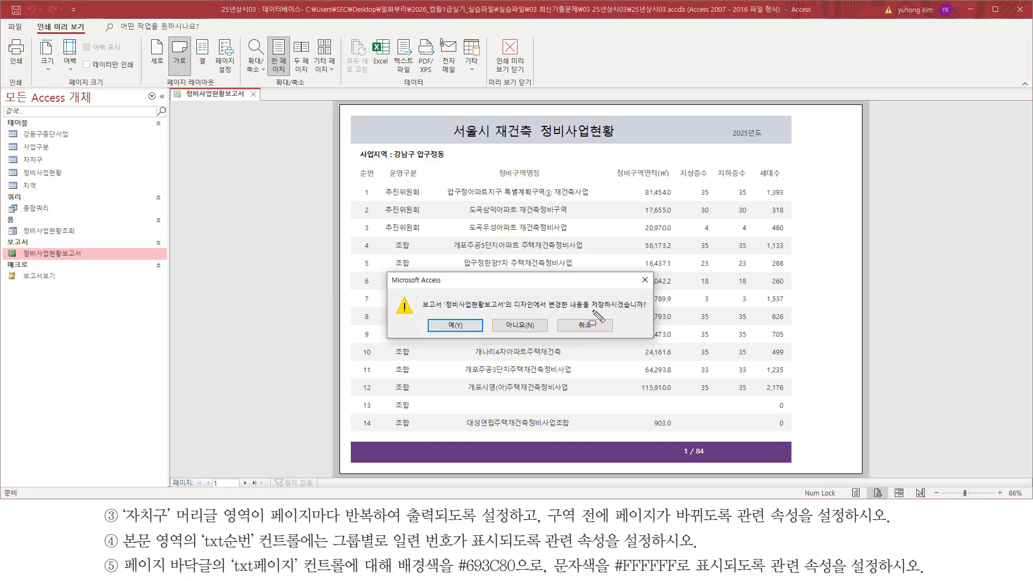
drag(592, 310, 646, 309)
drag(431, 316, 474, 334)
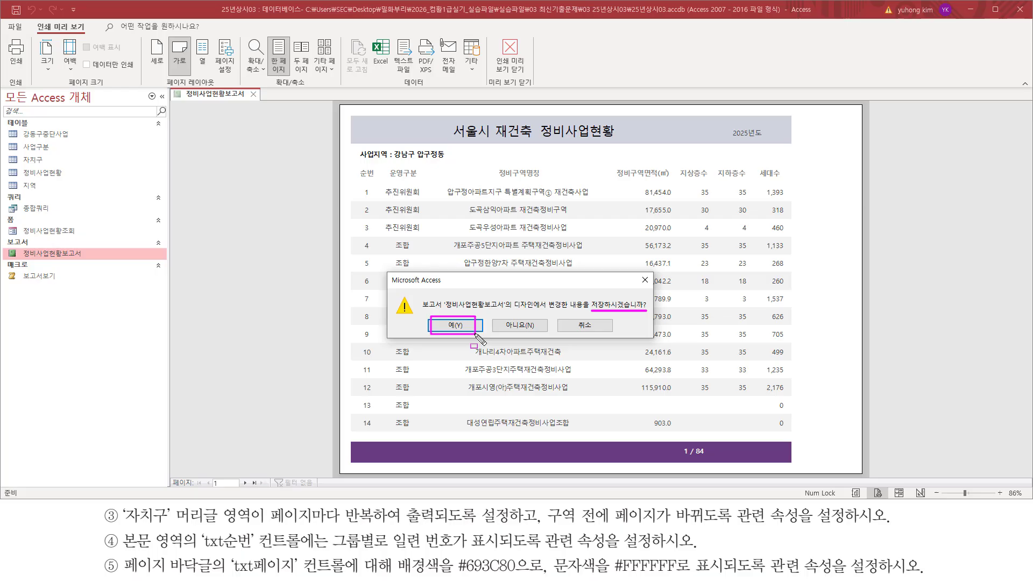
click(464, 326)
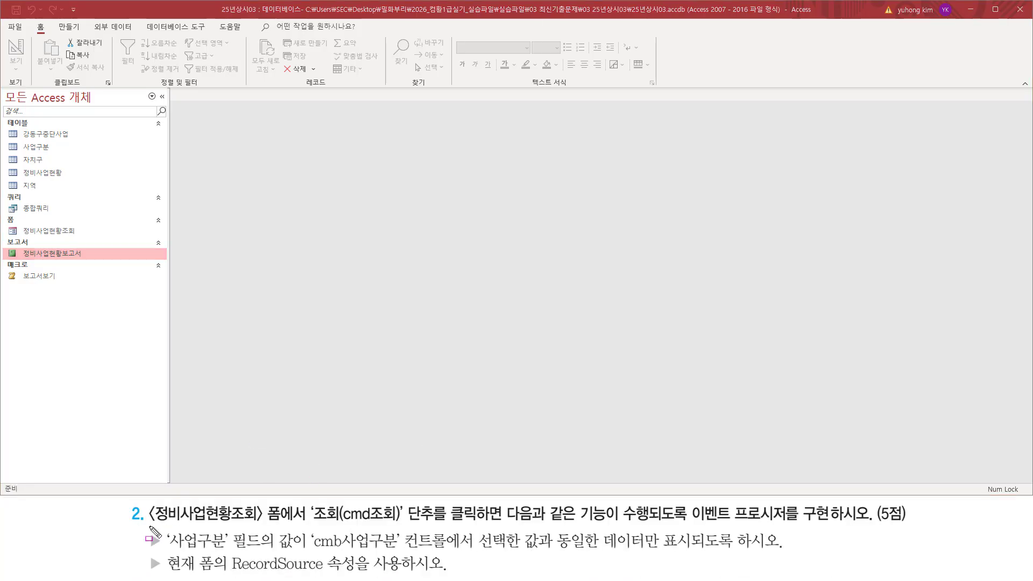
Step: Open the 정비사업현황조회 form in form view
drag(150, 524, 265, 525)
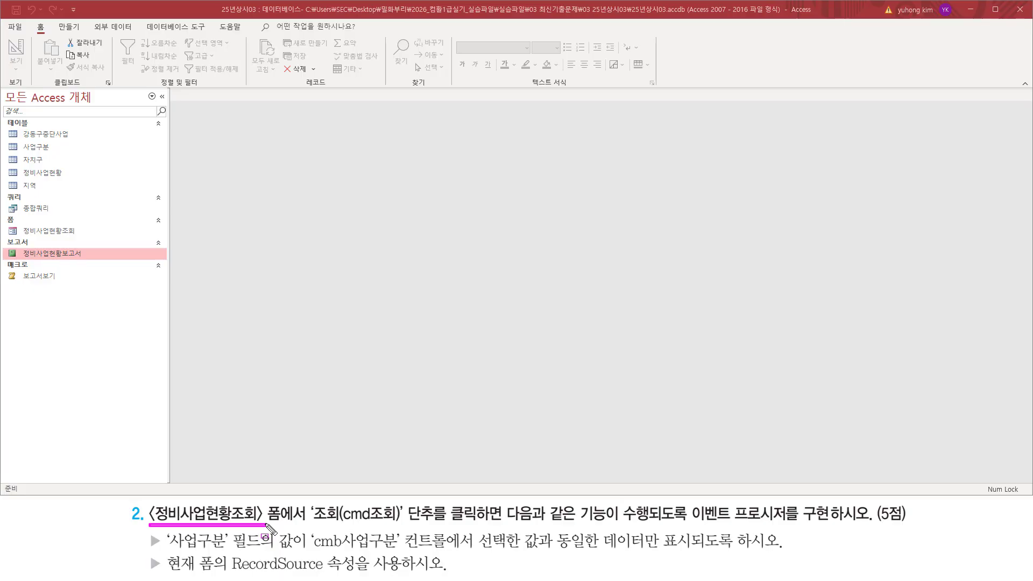
drag(149, 525, 284, 504)
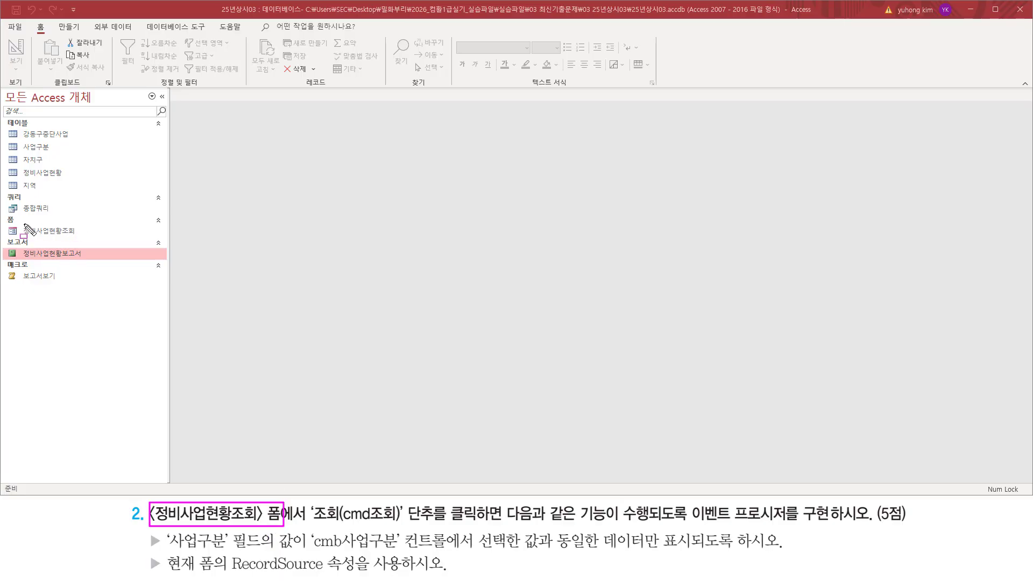
drag(22, 222, 84, 239)
key(Escape)
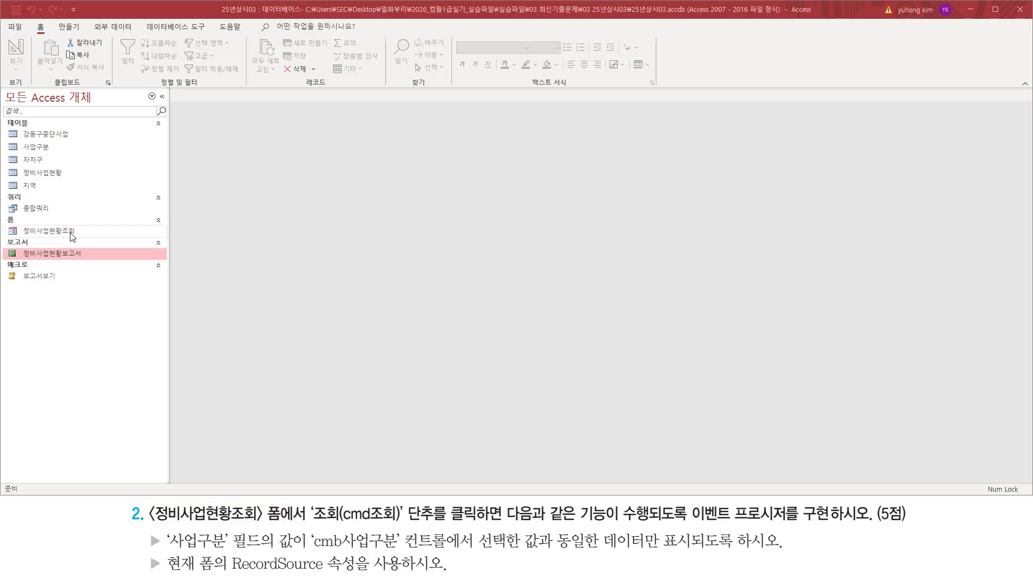
click(73, 232)
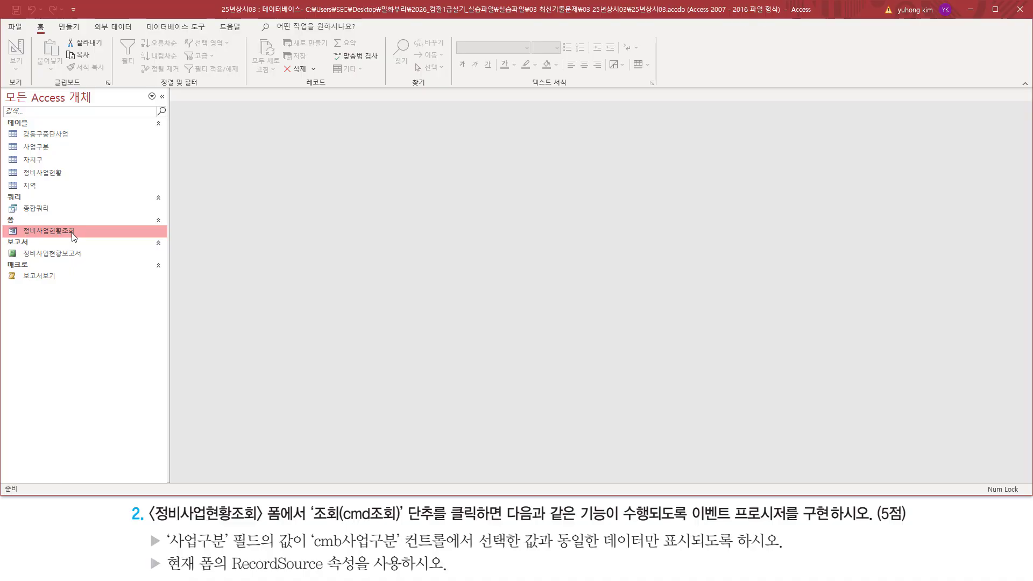
double_click(73, 231)
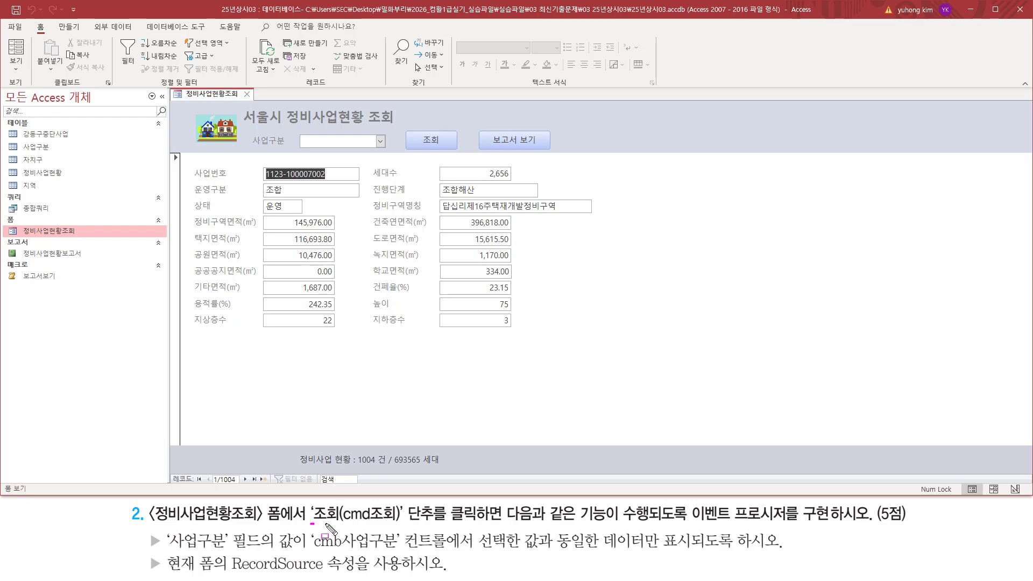
Step: Test the 조회 button in the form header with no 사업구분 value chosen
drag(312, 522, 495, 524)
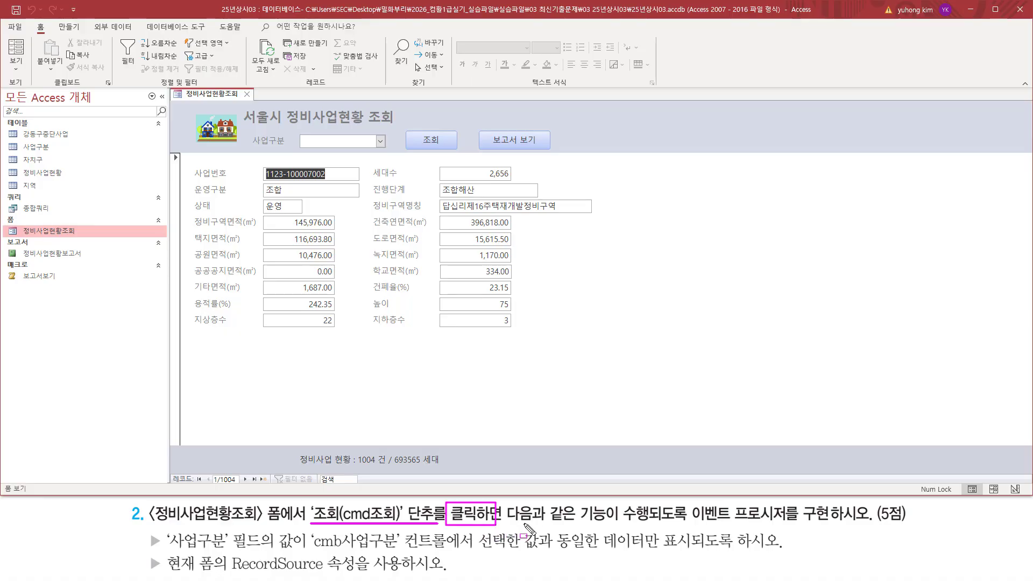
drag(691, 524, 792, 524)
drag(691, 530, 782, 531)
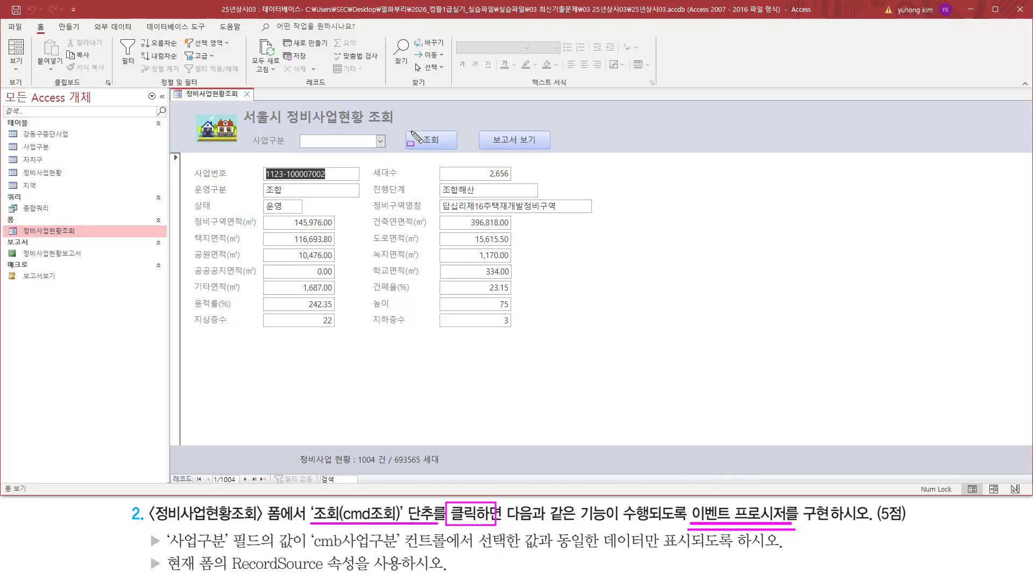
mouse_move(407, 128)
mouse_down()
mouse_move(428, 153)
mouse_move(457, 155)
mouse_up()
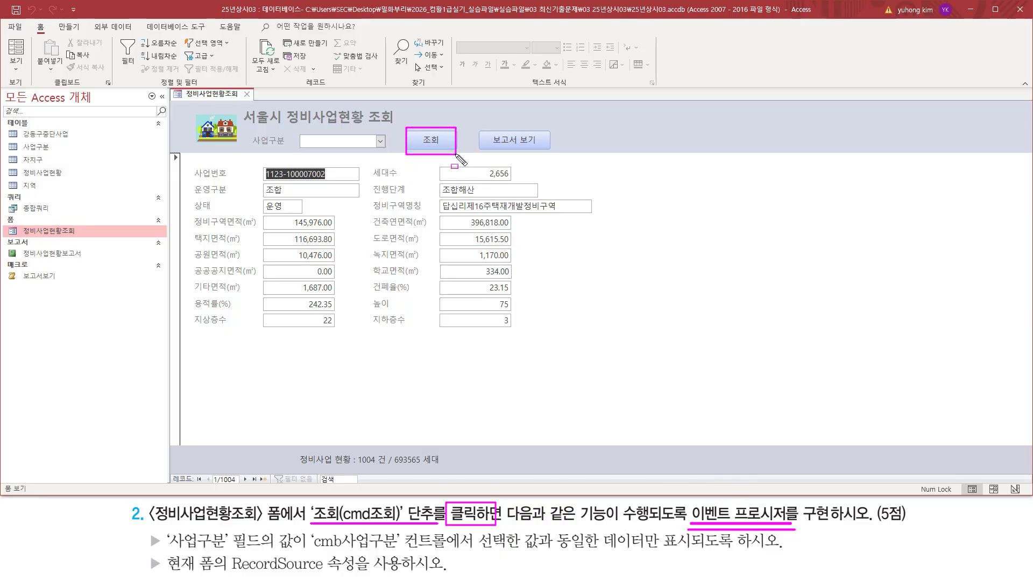
click(431, 145)
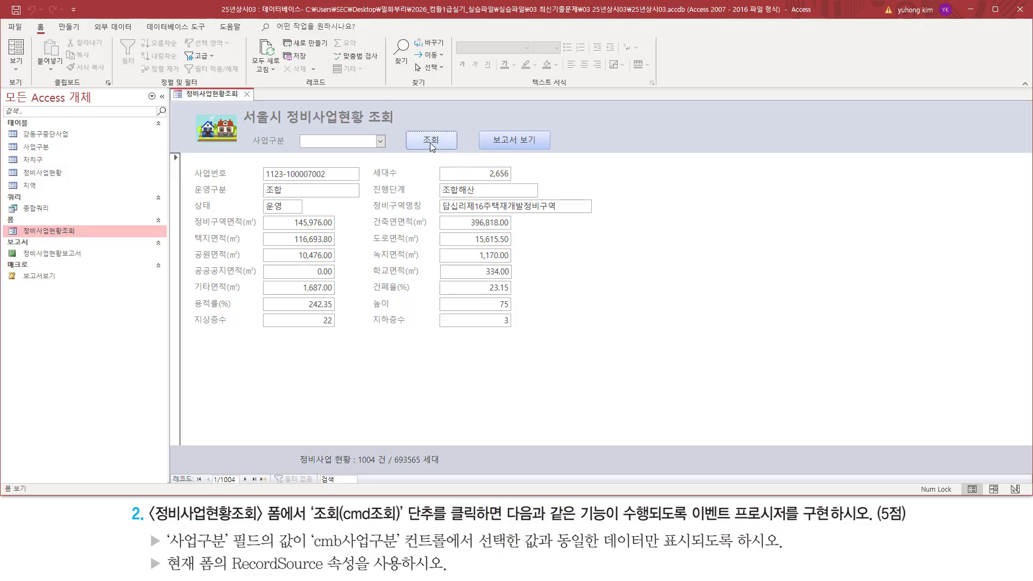
click(431, 141)
click(430, 144)
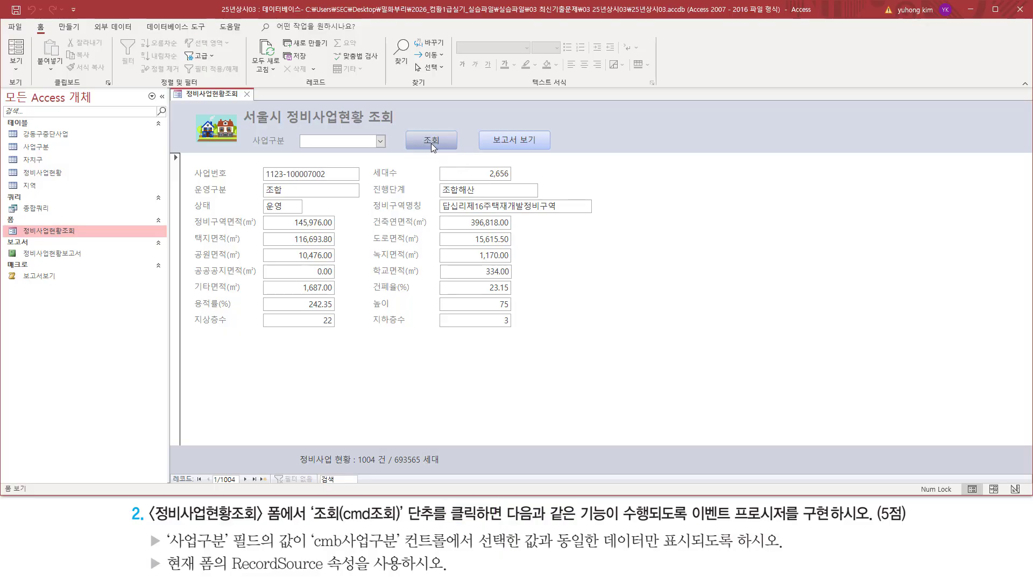
click(432, 145)
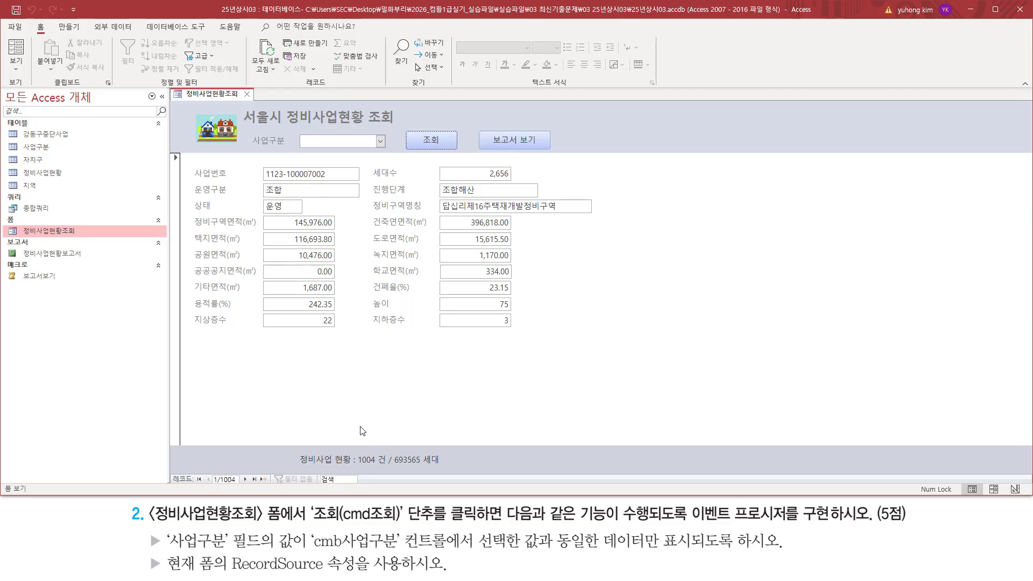
Step: Choose 가로주택정비 in the 사업구분 combo box of the form header
mouse_move(146, 529)
mouse_down()
mouse_move(163, 551)
mouse_move(261, 563)
mouse_move(260, 533)
mouse_move(300, 549)
mouse_move(441, 562)
mouse_move(462, 562)
mouse_move(468, 532)
mouse_move(539, 532)
mouse_move(541, 550)
mouse_move(698, 551)
mouse_up()
key(Escape)
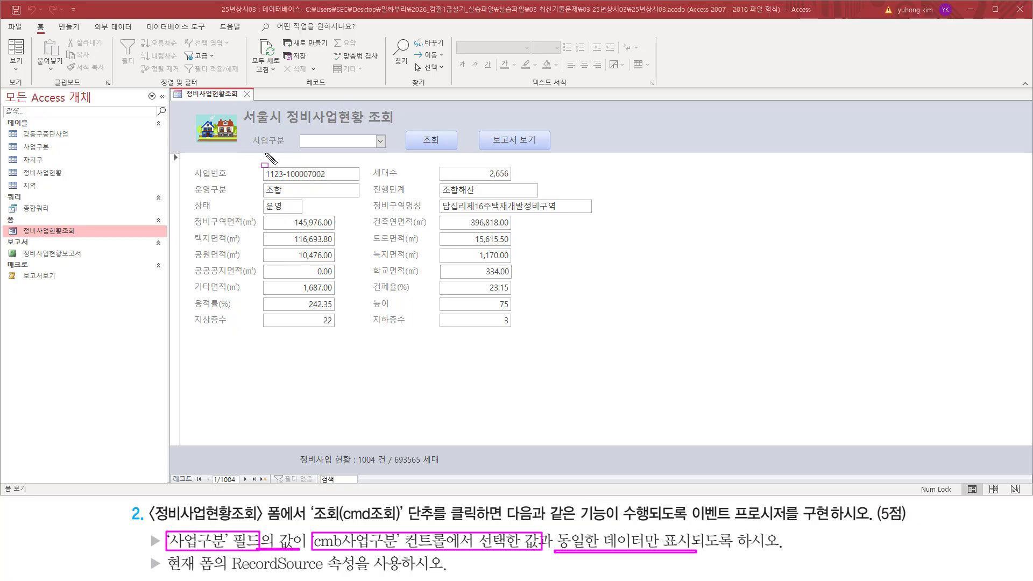
drag(253, 150, 388, 151)
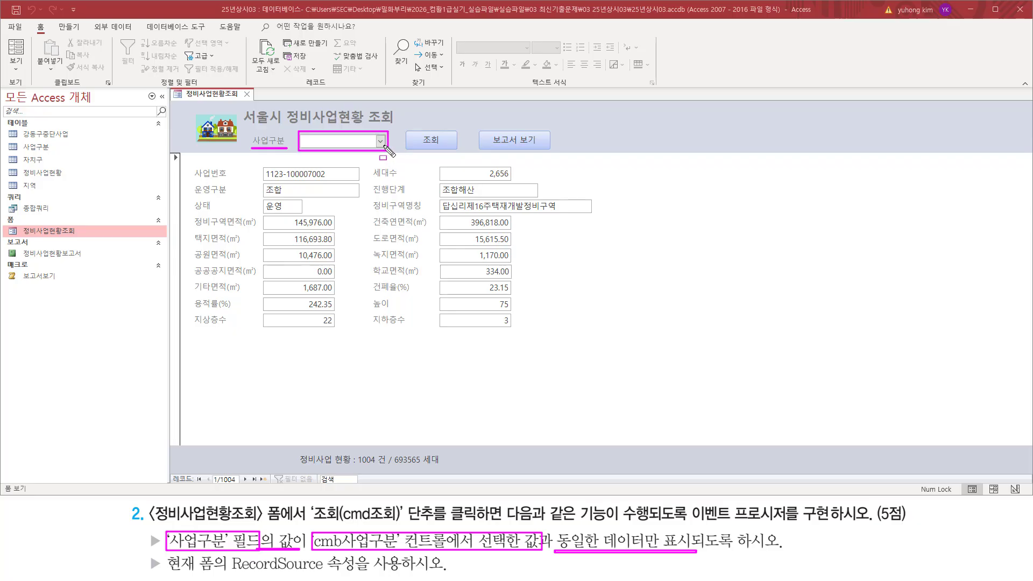
key(Escape)
click(380, 141)
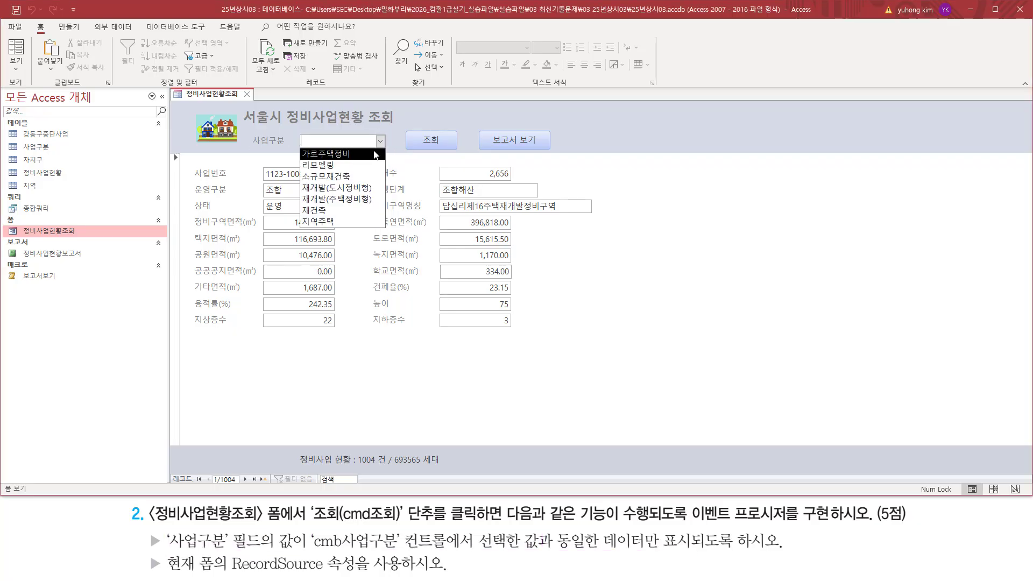
click(376, 154)
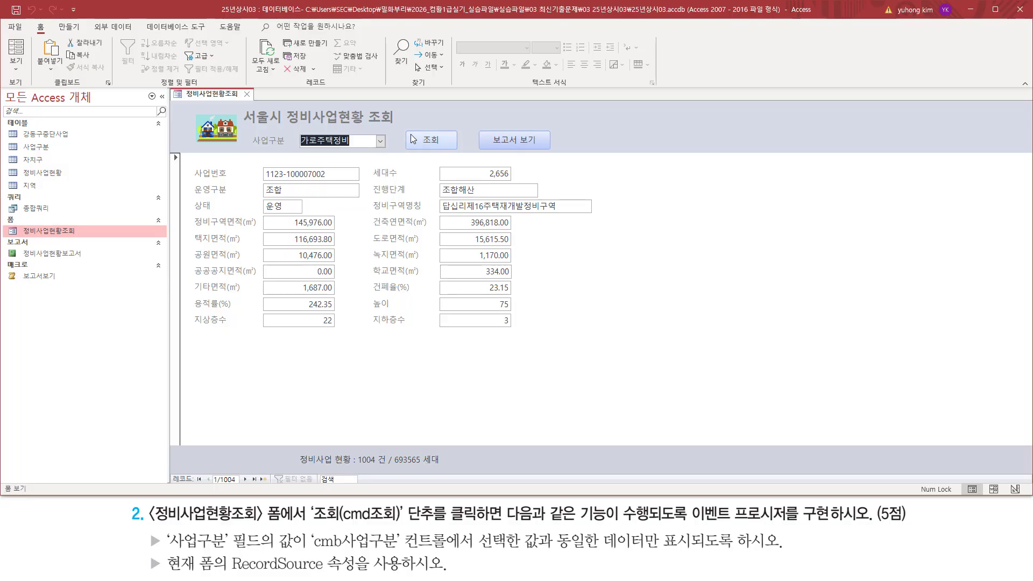
drag(408, 131, 452, 148)
mouse_move(187, 161)
mouse_down()
mouse_move(606, 356)
mouse_move(608, 346)
mouse_up()
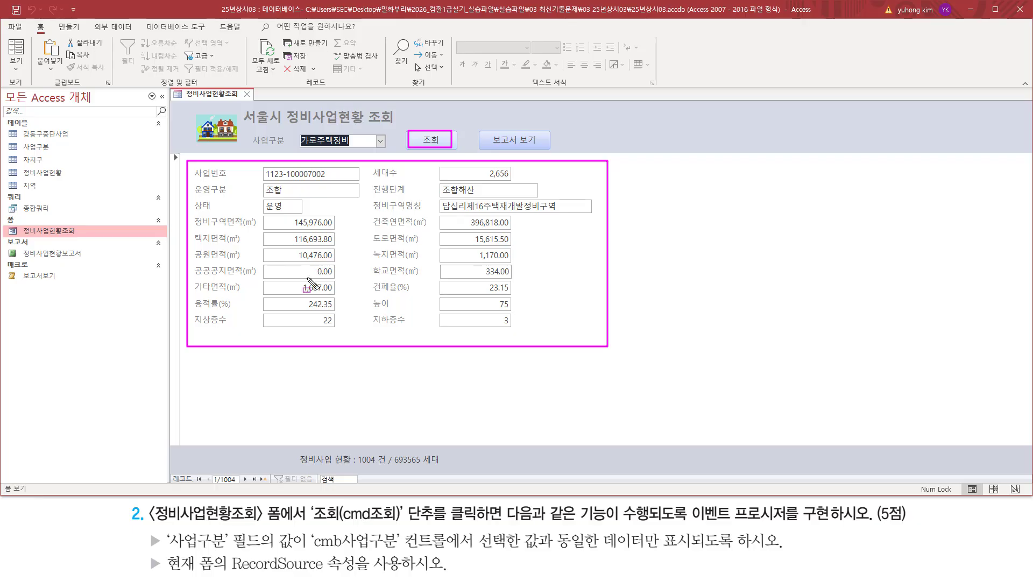
drag(170, 549, 268, 532)
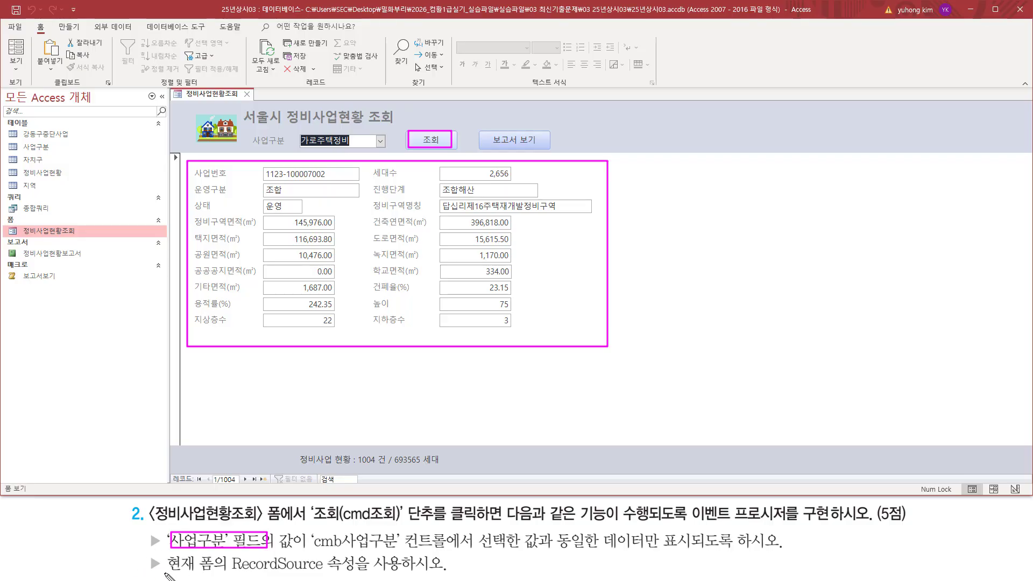
drag(165, 574, 451, 573)
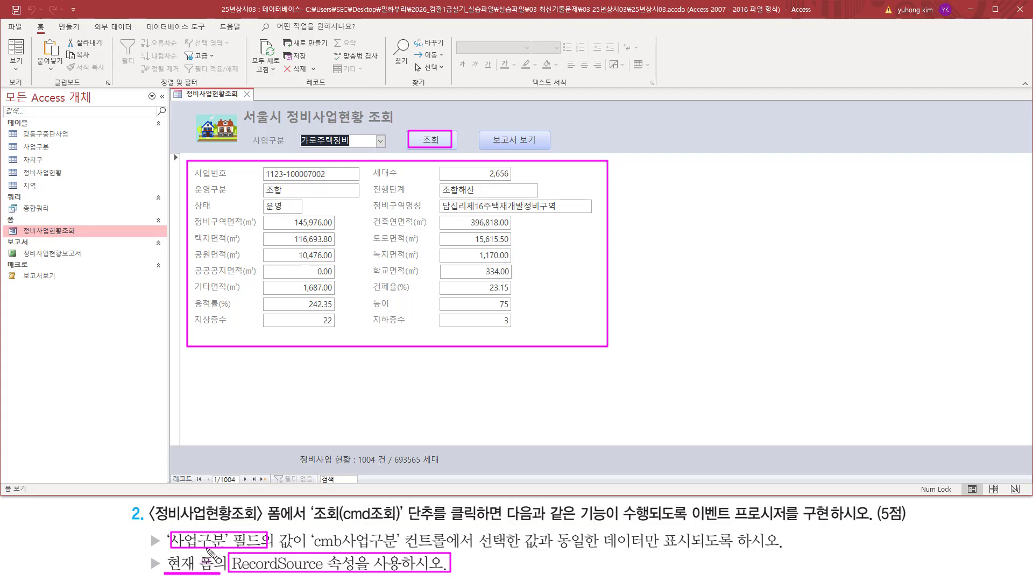
mouse_move(169, 531)
mouse_down()
mouse_move(213, 550)
mouse_move(262, 550)
mouse_up()
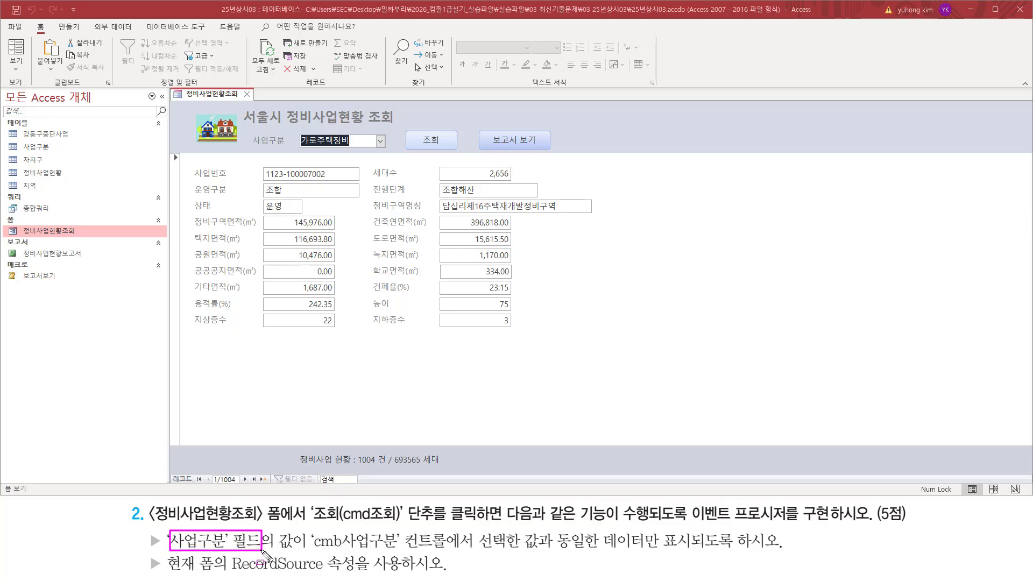
Step: Switch the 정비사업현황조회 form to design view and check the form's 레코드 원본 property
right_click(215, 100)
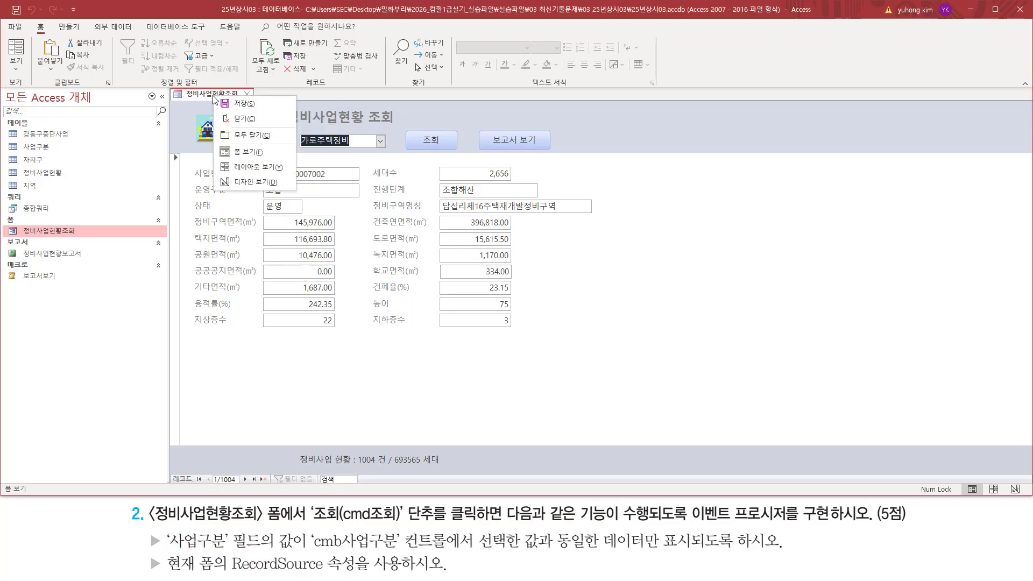
click(247, 183)
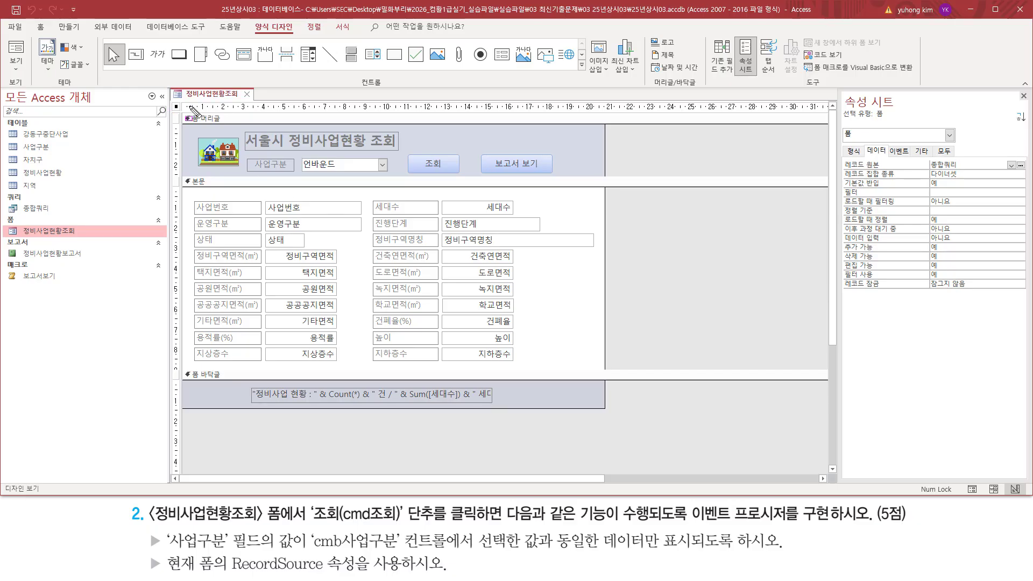
drag(189, 106, 653, 106)
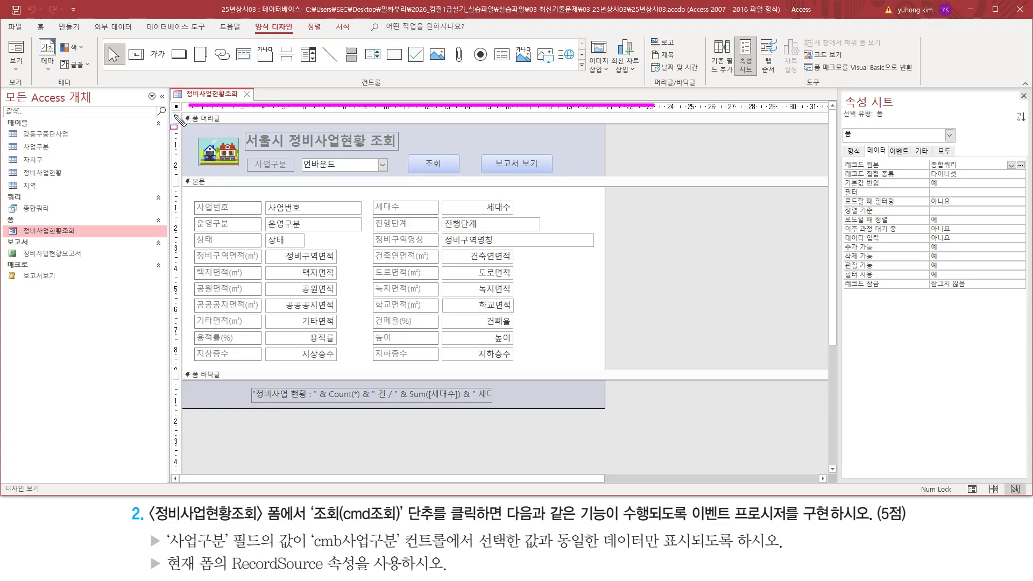
drag(176, 116, 175, 316)
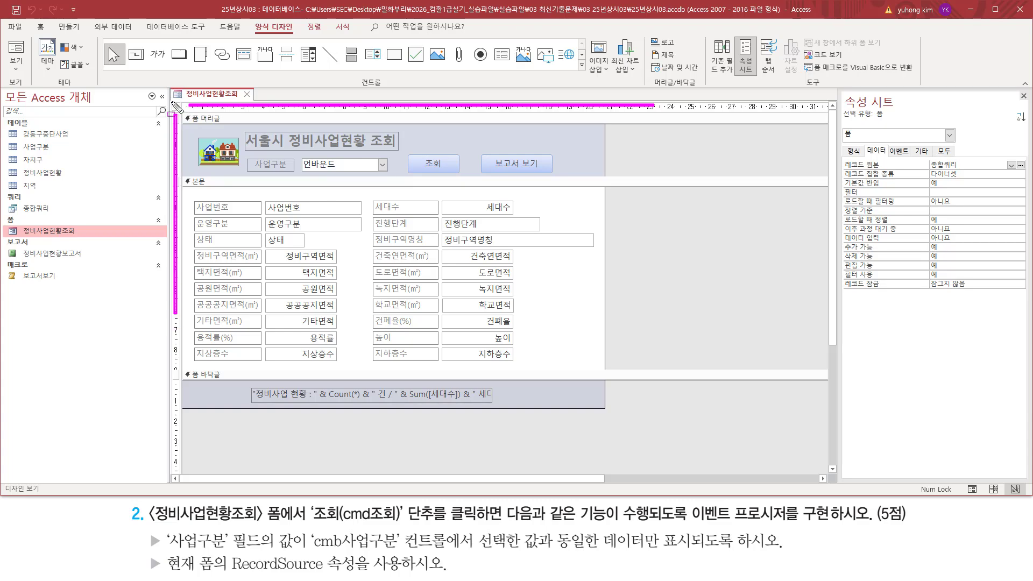
drag(177, 108, 186, 117)
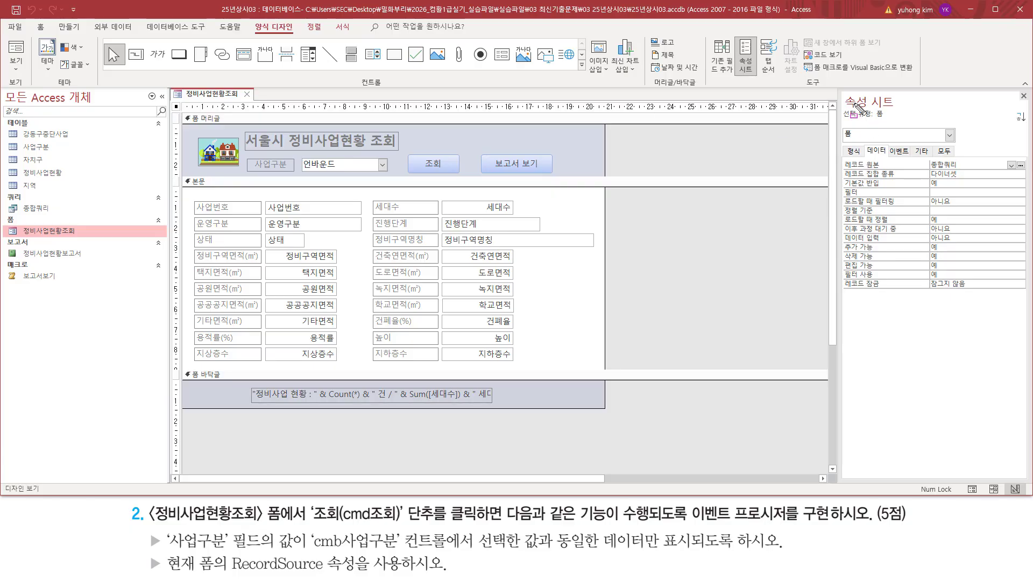
mouse_move(861, 161)
mouse_down()
mouse_move(889, 144)
mouse_move(864, 156)
mouse_move(863, 144)
mouse_move(922, 170)
mouse_move(974, 170)
mouse_move(975, 158)
mouse_move(927, 160)
mouse_up()
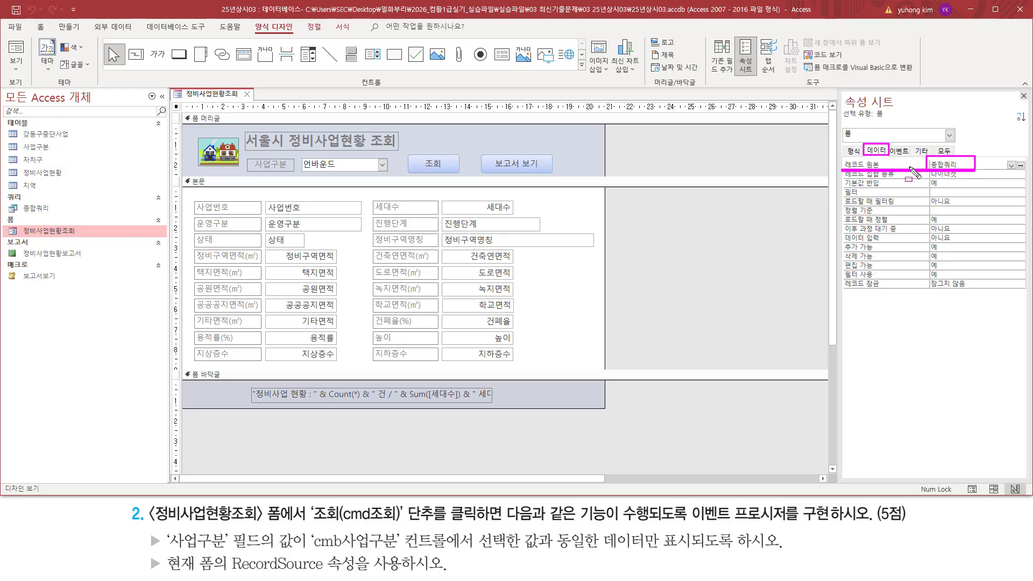
drag(8, 202, 58, 214)
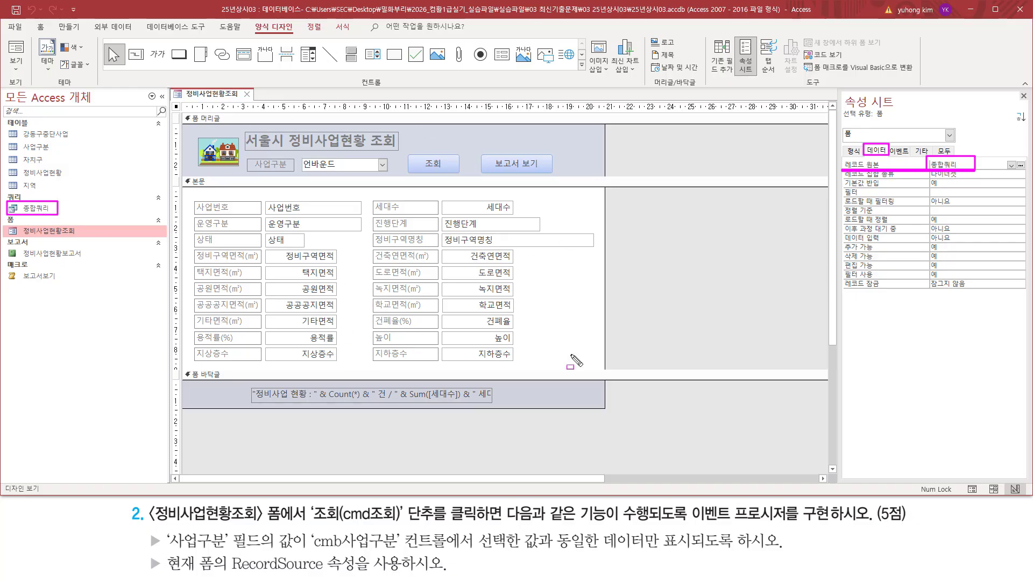
key(Escape)
Step: Open the 종합쿼리 query and look through its columns for the 사업구분 field
click(42, 210)
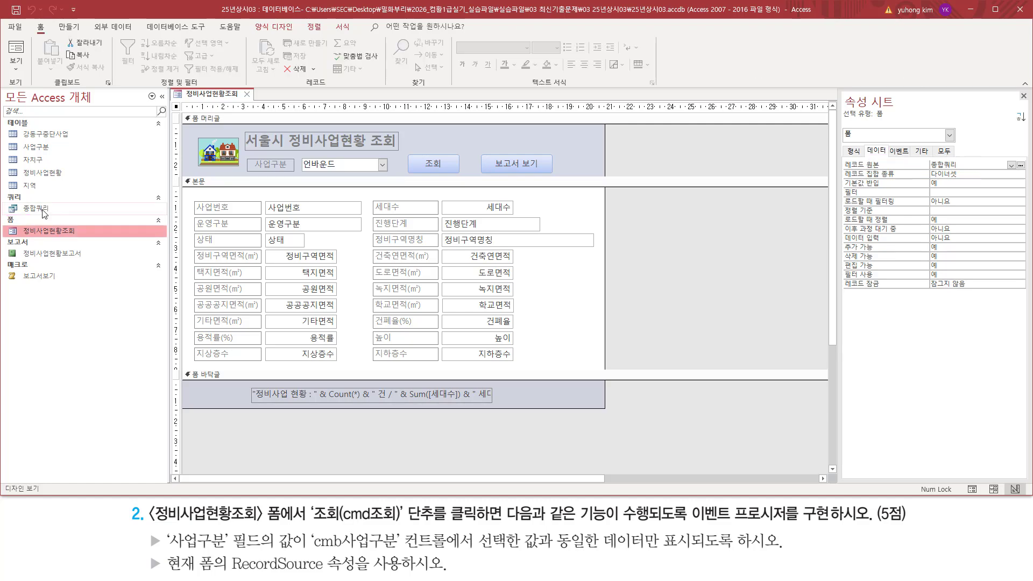
click(44, 212)
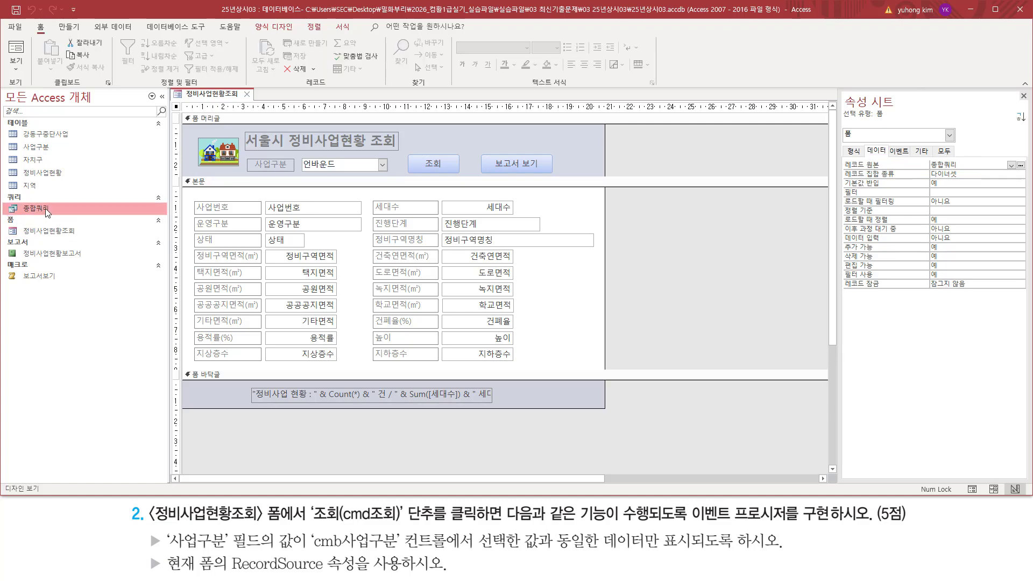
double_click(45, 208)
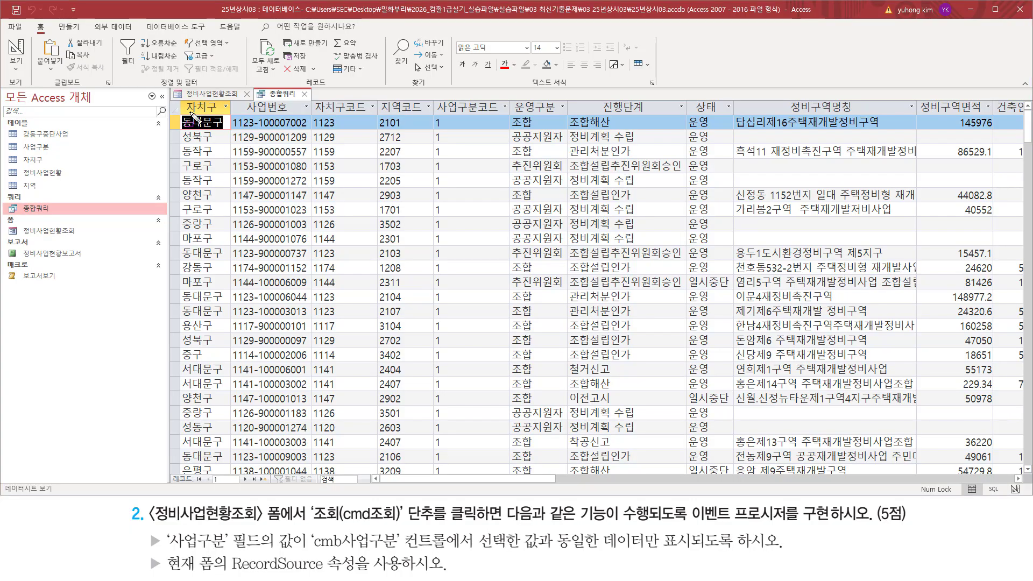
key(ctrl+2)
mouse_move(180, 100)
mouse_down()
mouse_move(912, 130)
mouse_move(1015, 115)
mouse_up()
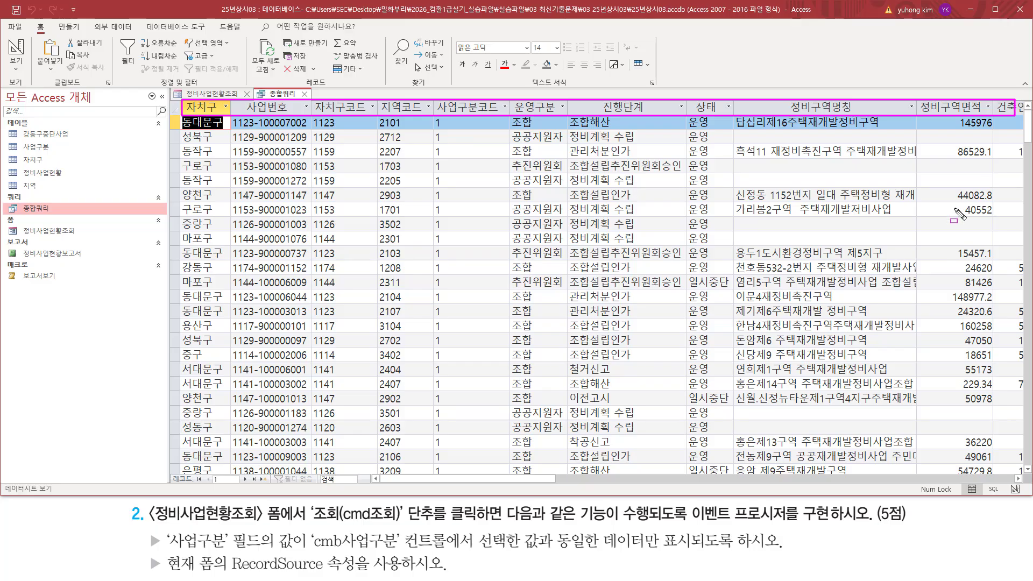
drag(168, 529, 292, 552)
key(Escape)
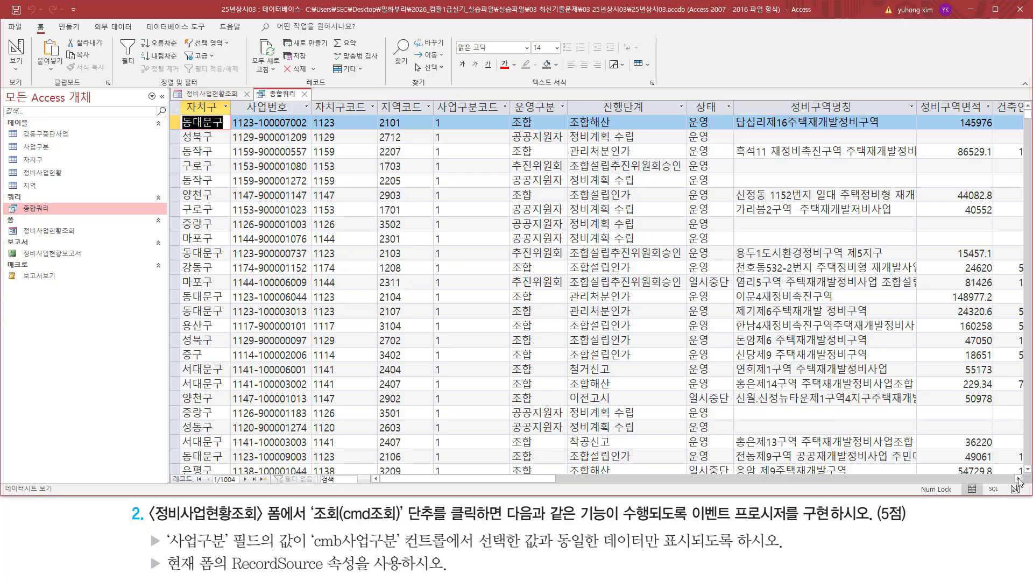
drag(1017, 480, 1017, 481)
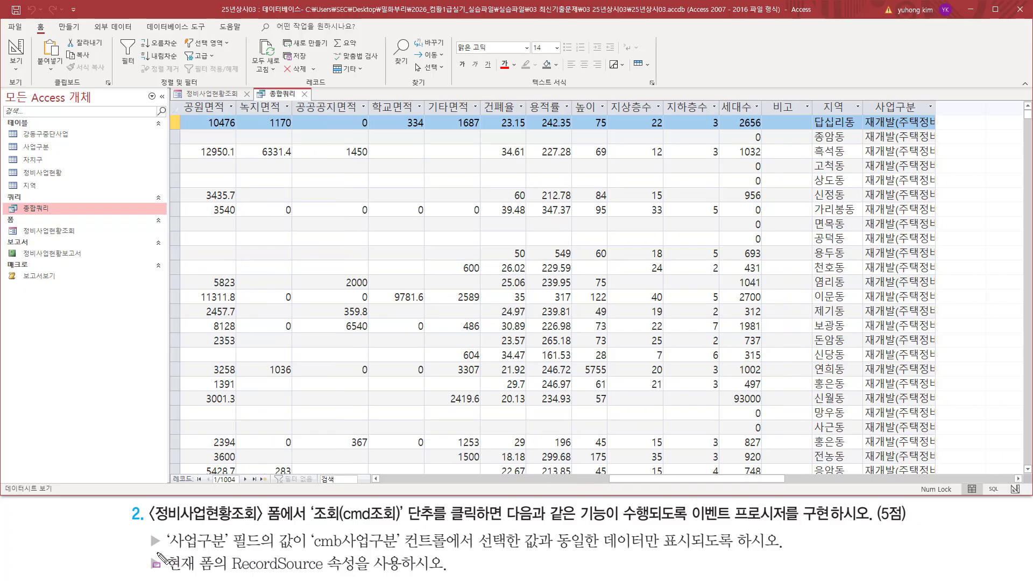
Step: Review the 사업구분 column in the 종합쿼리 query results and close the query
mouse_move(158, 551)
mouse_down()
mouse_move(295, 552)
mouse_move(294, 530)
mouse_up()
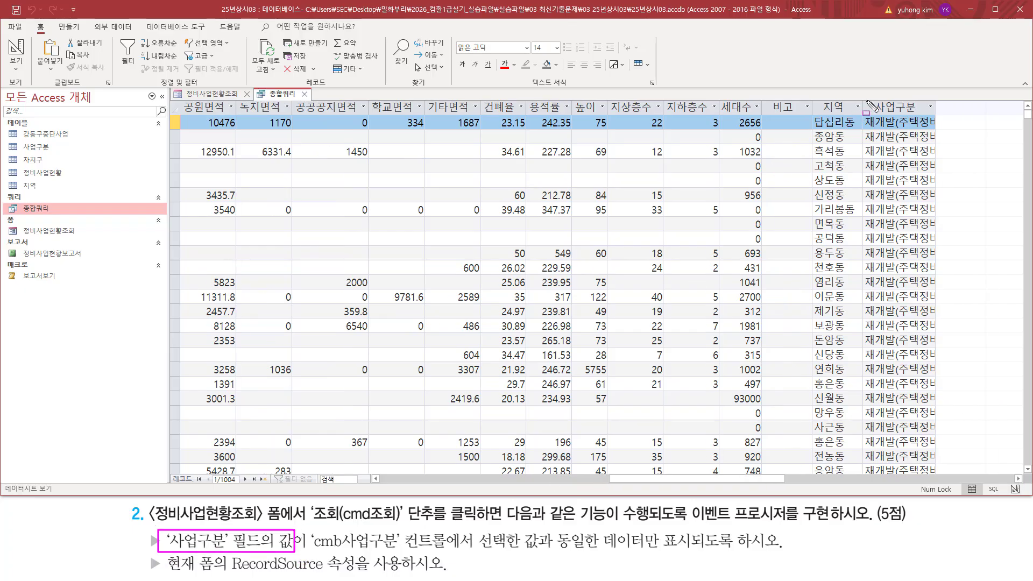
mouse_move(864, 99)
mouse_down()
mouse_move(940, 402)
mouse_move(942, 473)
mouse_up()
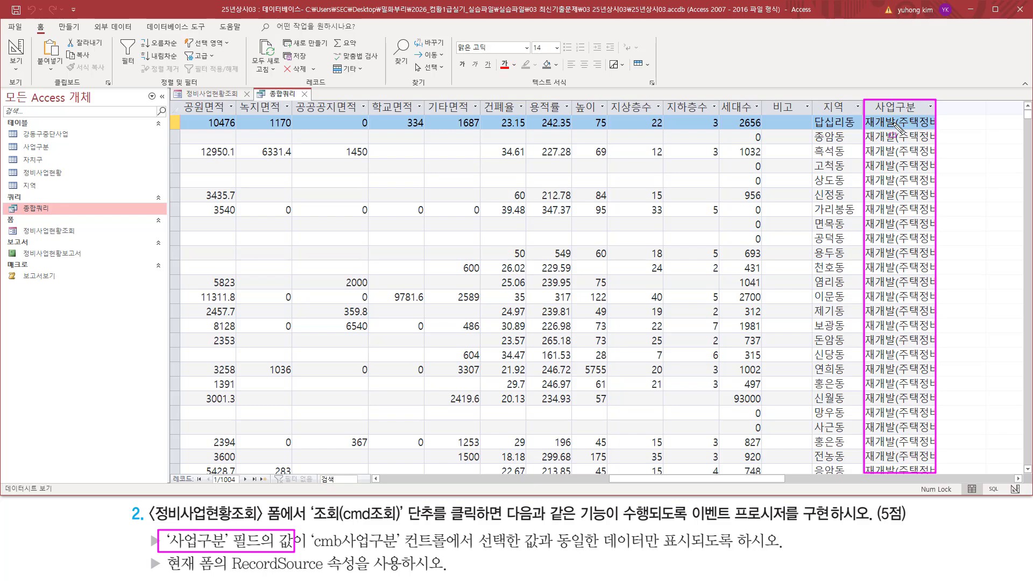
key(Escape)
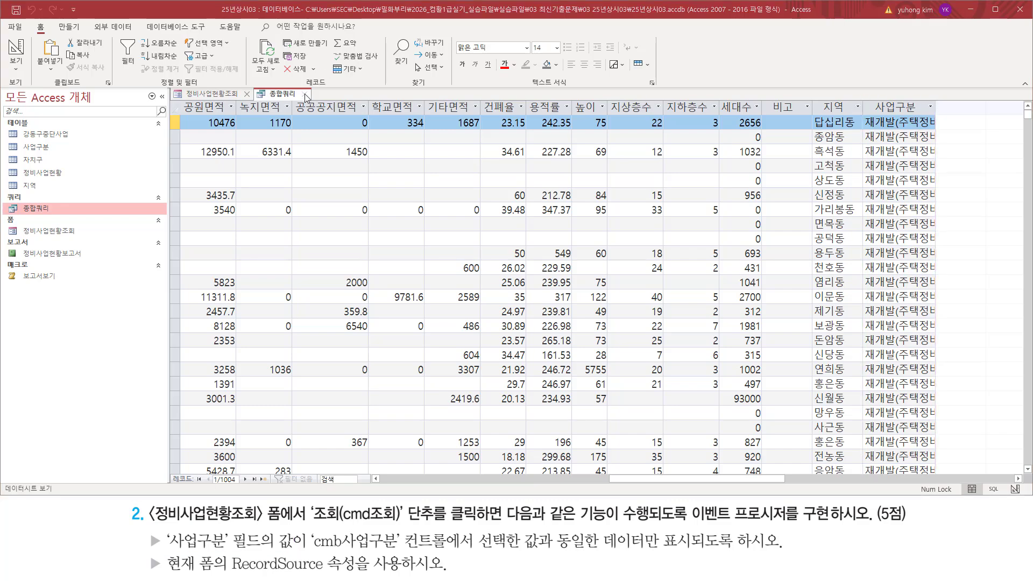
click(306, 94)
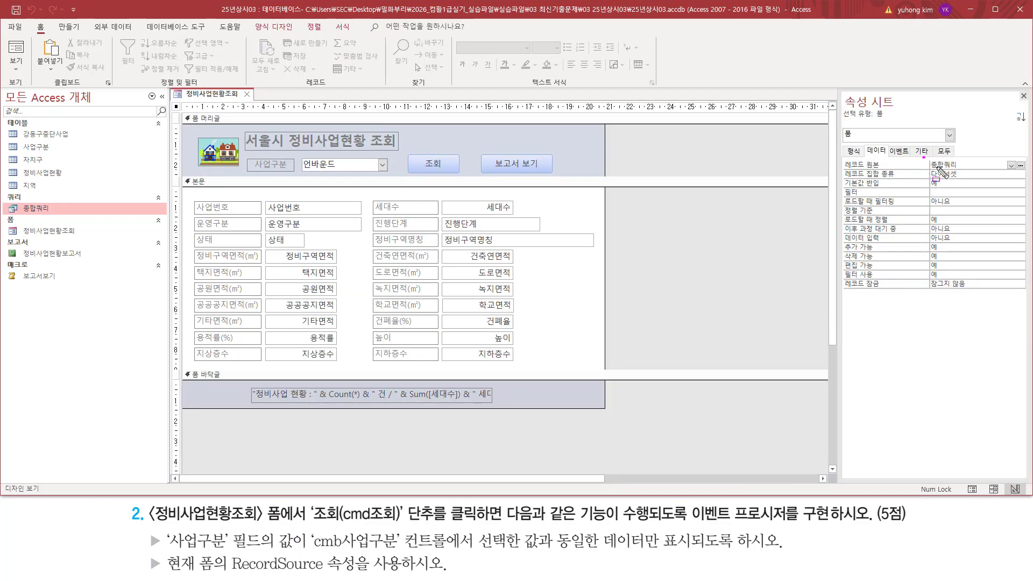
Step: Compare the form's 레코드 원본 property with the controls in its detail section and the task's 사업구분 field requirement
drag(923, 157, 965, 172)
drag(173, 101, 248, 252)
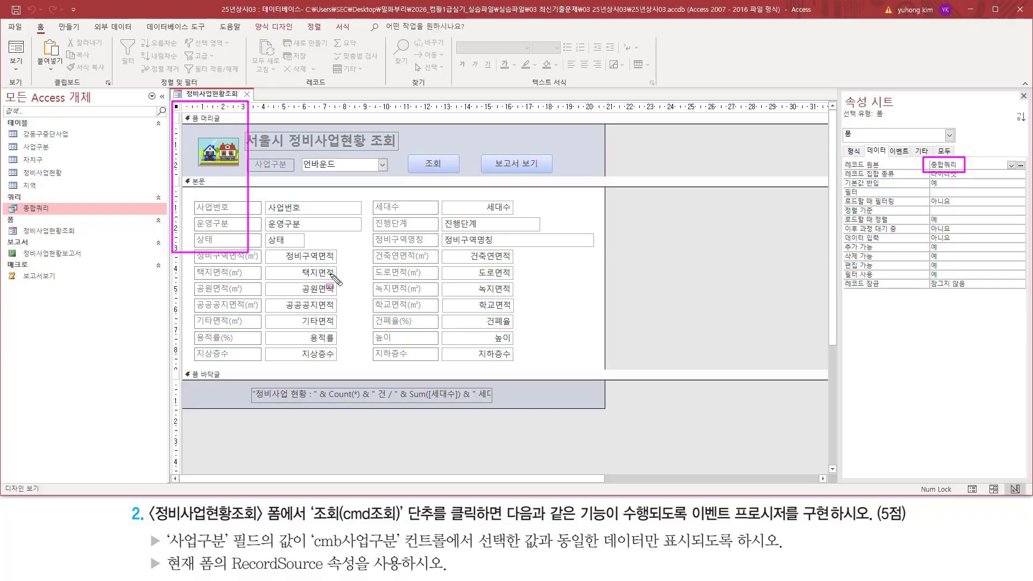
mouse_move(331, 275)
mouse_down()
mouse_move(520, 387)
mouse_move(614, 416)
mouse_up()
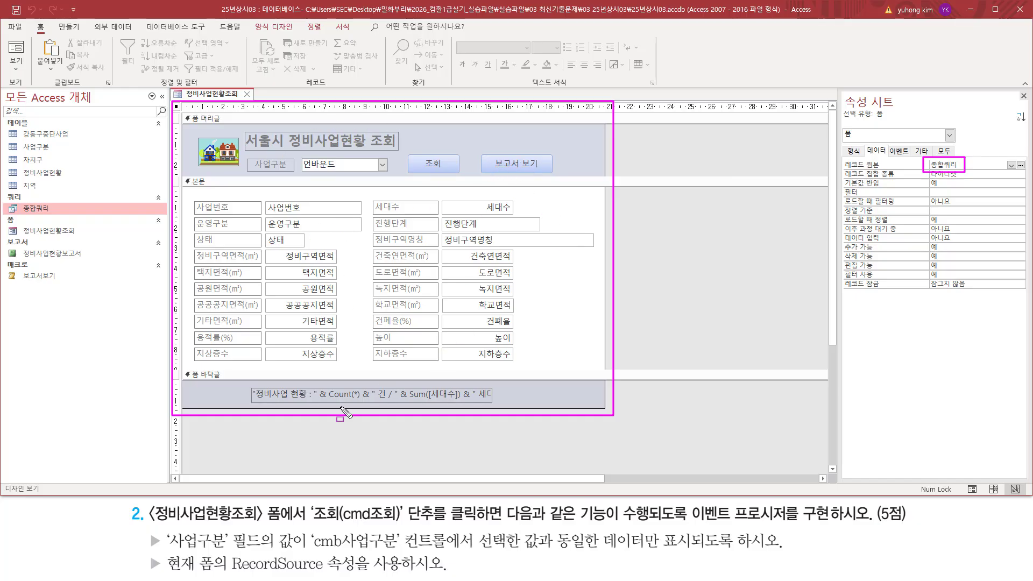
mouse_move(165, 545)
mouse_down()
mouse_move(262, 548)
mouse_move(264, 533)
mouse_up()
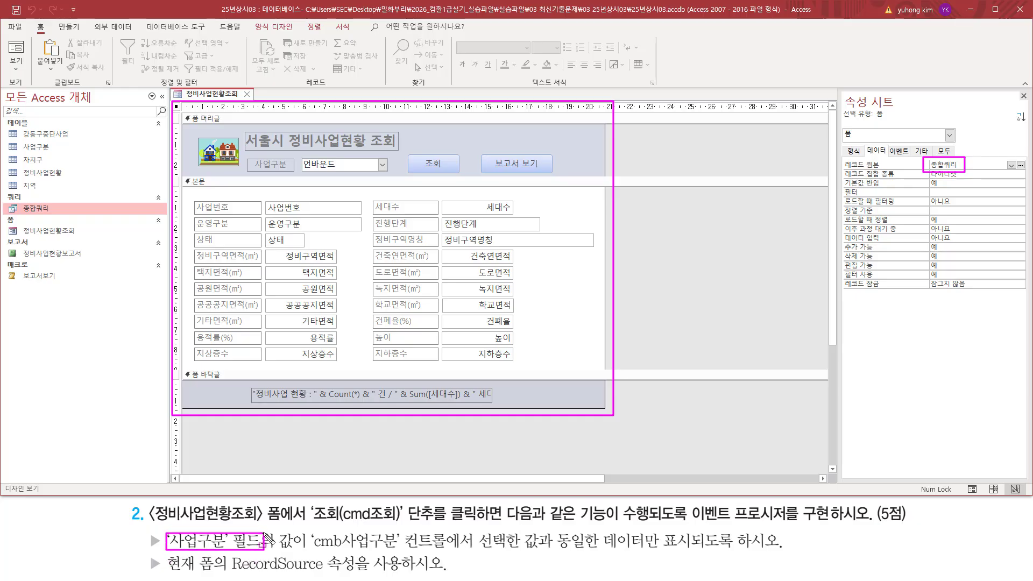
mouse_move(189, 193)
mouse_down()
mouse_move(233, 246)
mouse_move(583, 372)
mouse_up()
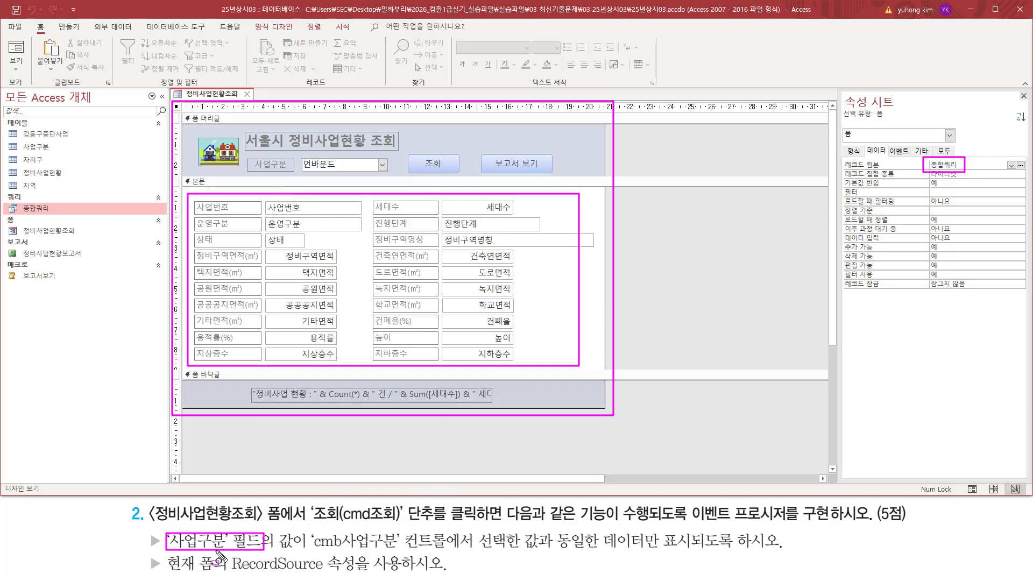
mouse_move(916, 153)
mouse_down()
mouse_move(931, 172)
mouse_move(973, 174)
mouse_up()
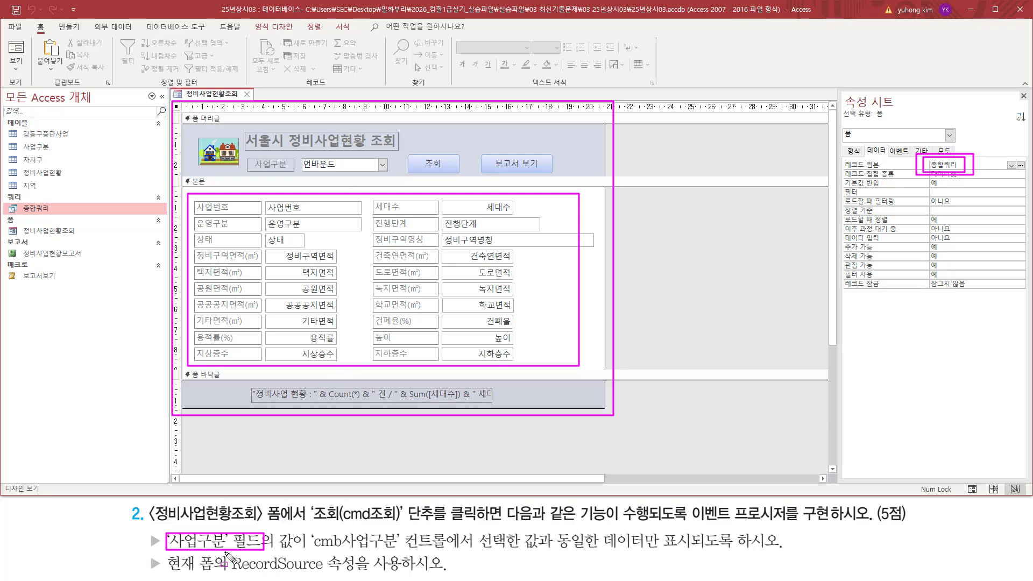
key(Escape)
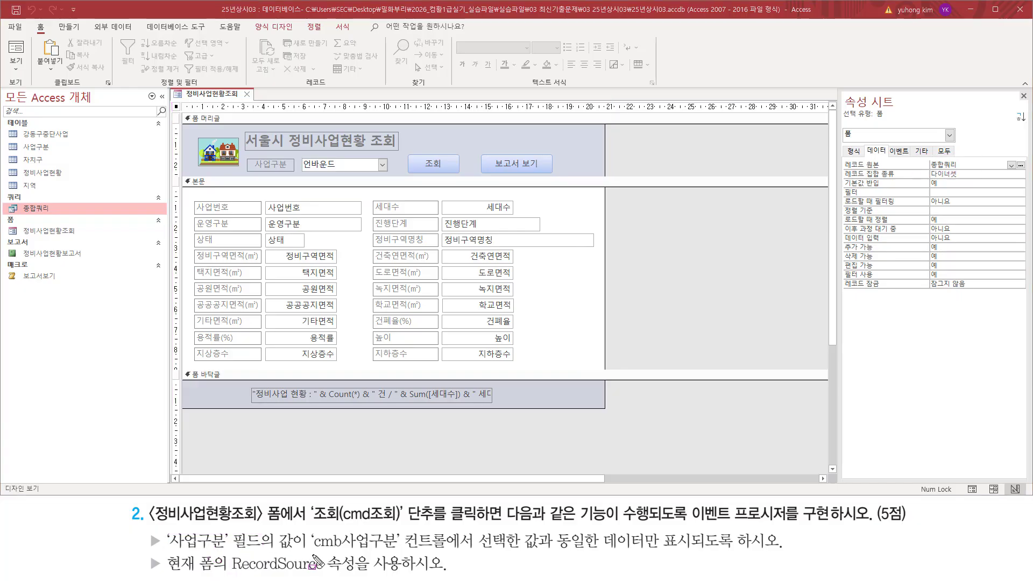
Step: Select the 사업구분 combo box in the form header and check its control name against the task text
drag(311, 554, 455, 553)
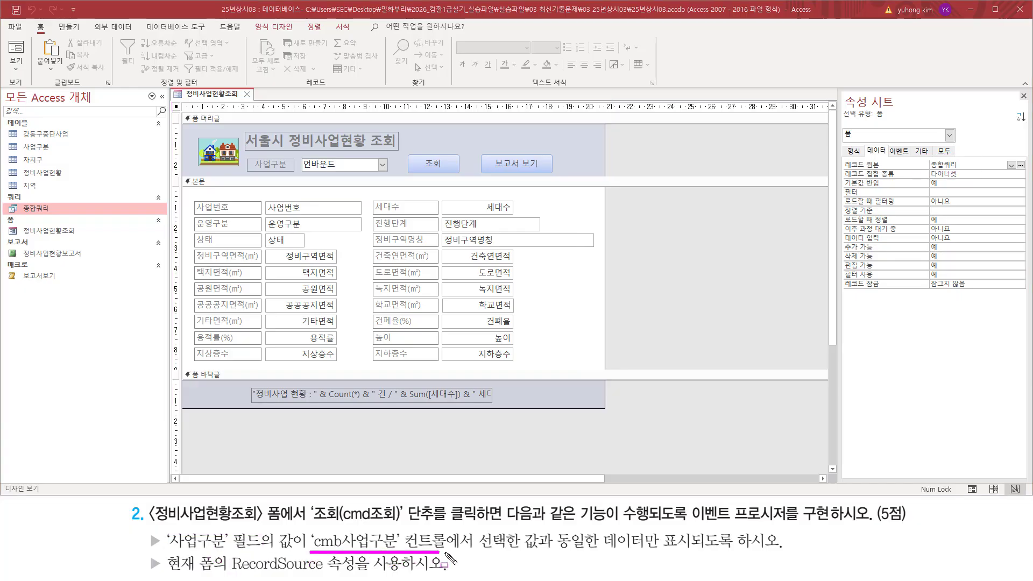
drag(300, 156, 388, 173)
key(Escape)
click(366, 170)
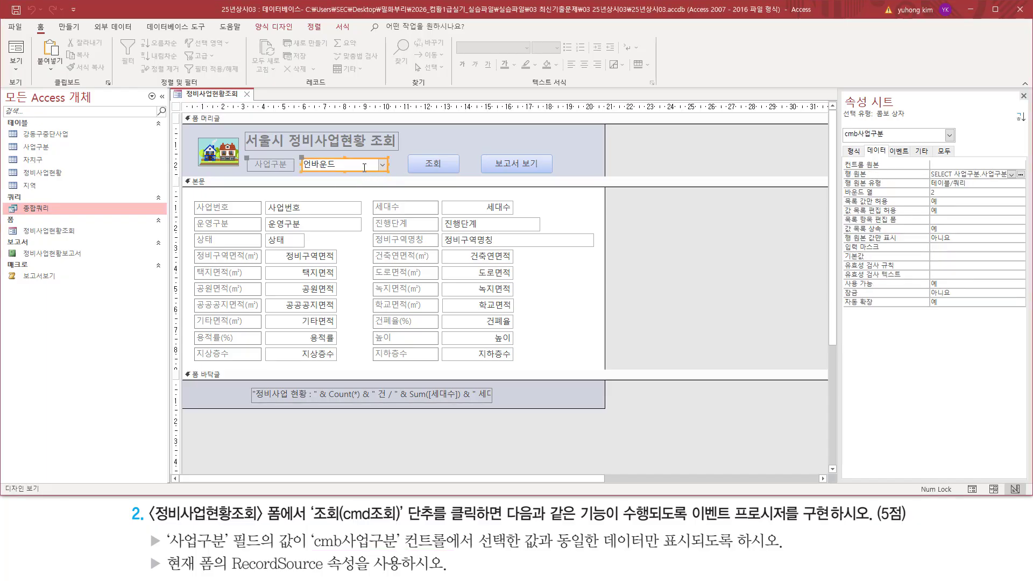
drag(845, 140, 889, 140)
drag(310, 549, 391, 549)
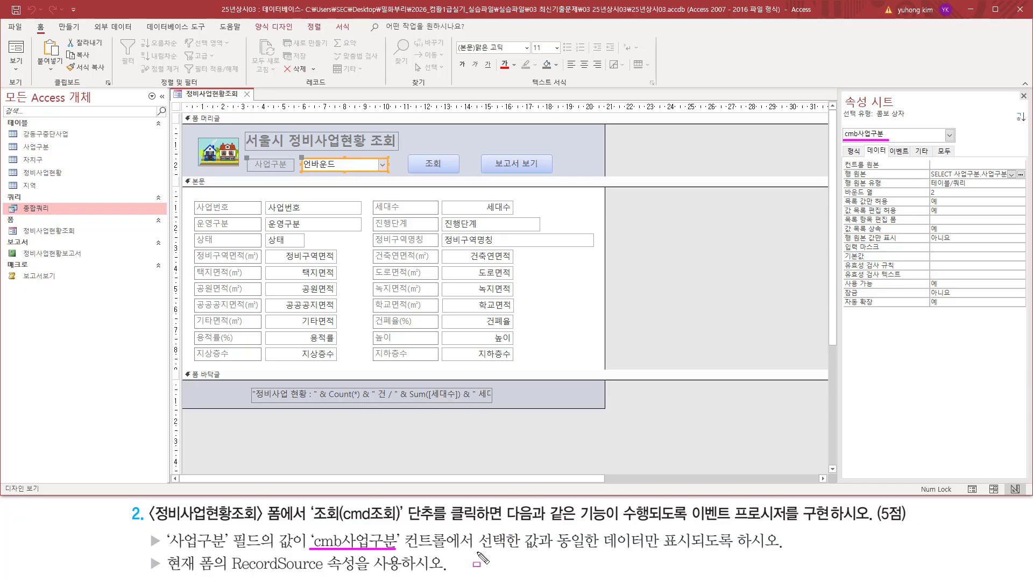
mouse_move(475, 549)
mouse_down()
mouse_move(662, 555)
mouse_move(697, 533)
mouse_up()
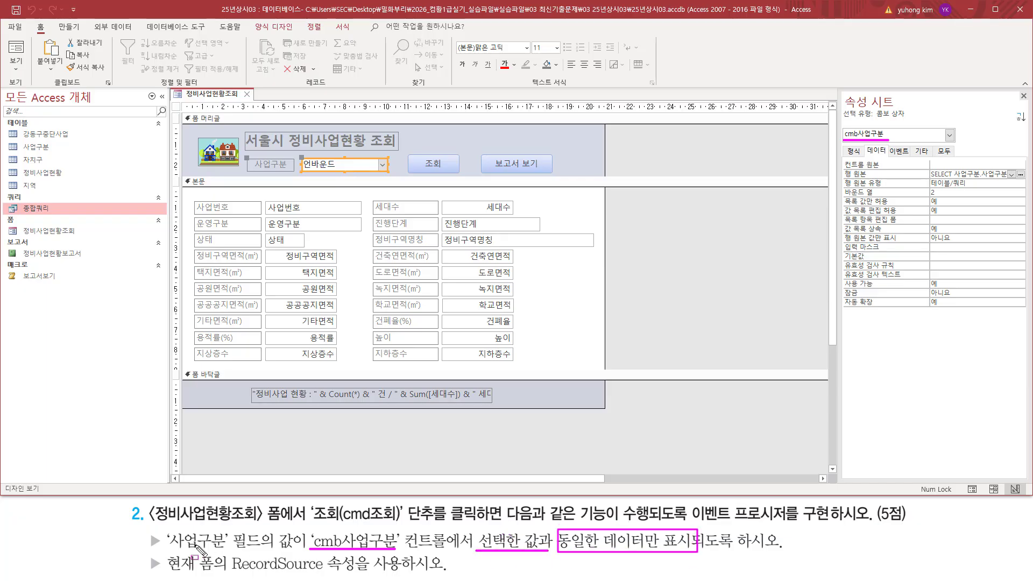
drag(163, 530, 265, 554)
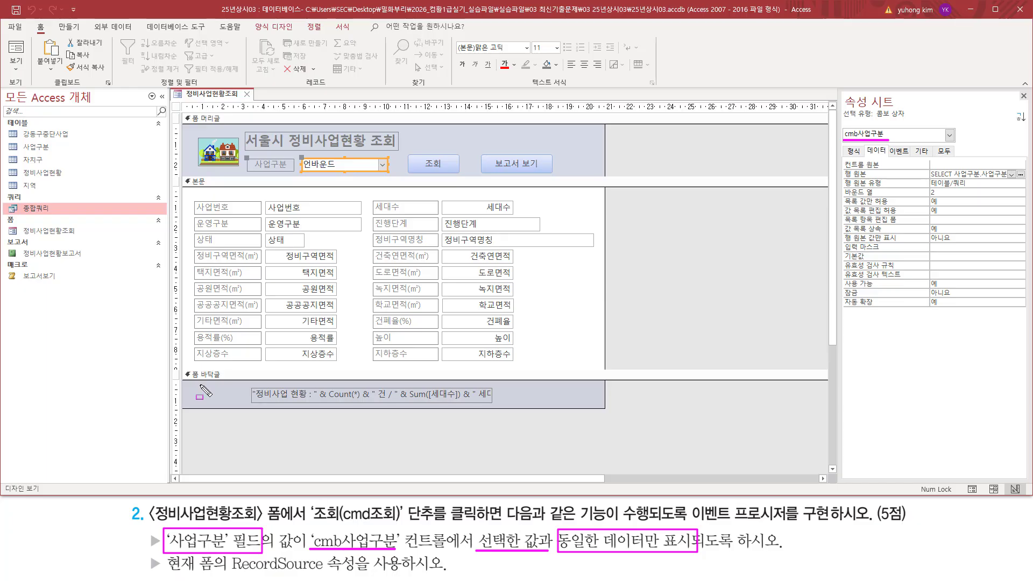
mouse_move(300, 152)
mouse_down()
mouse_move(364, 185)
mouse_move(392, 180)
mouse_up()
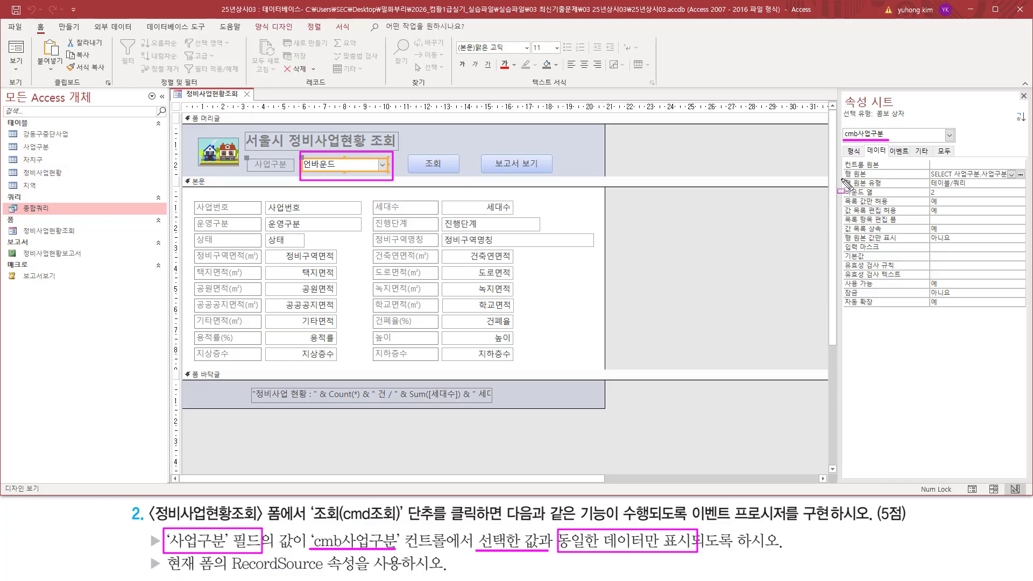
Step: Check the 행 원본 and 바운드 열 properties of the cmb사업구분 combo box
key(Escape)
drag(843, 168, 1017, 177)
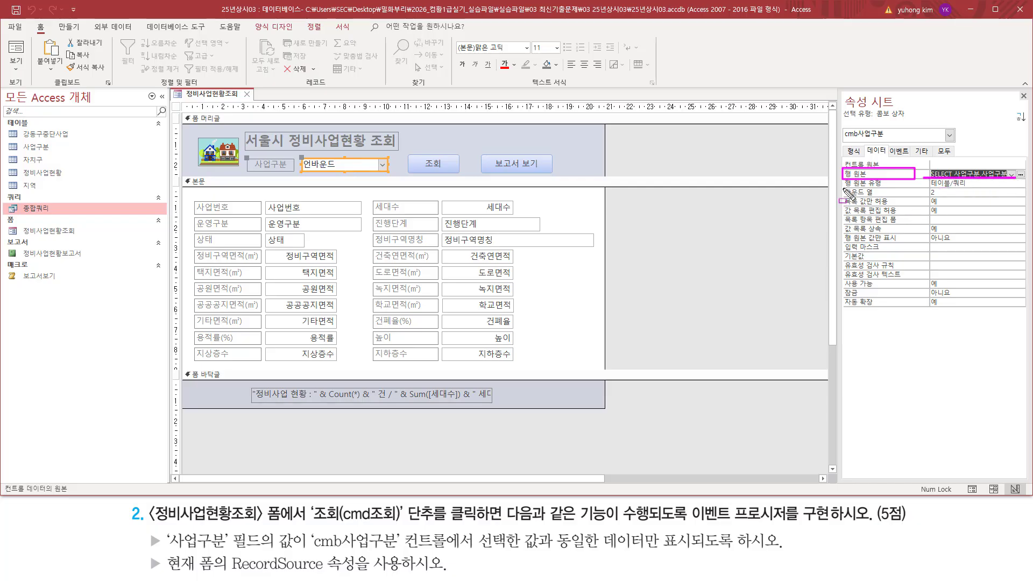
drag(844, 188, 954, 199)
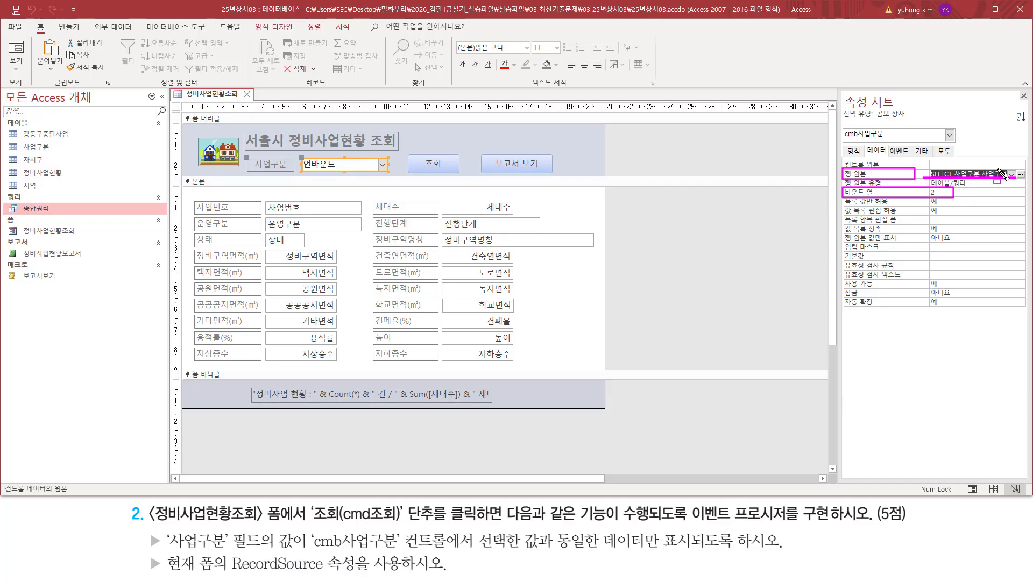
drag(1014, 167, 1026, 181)
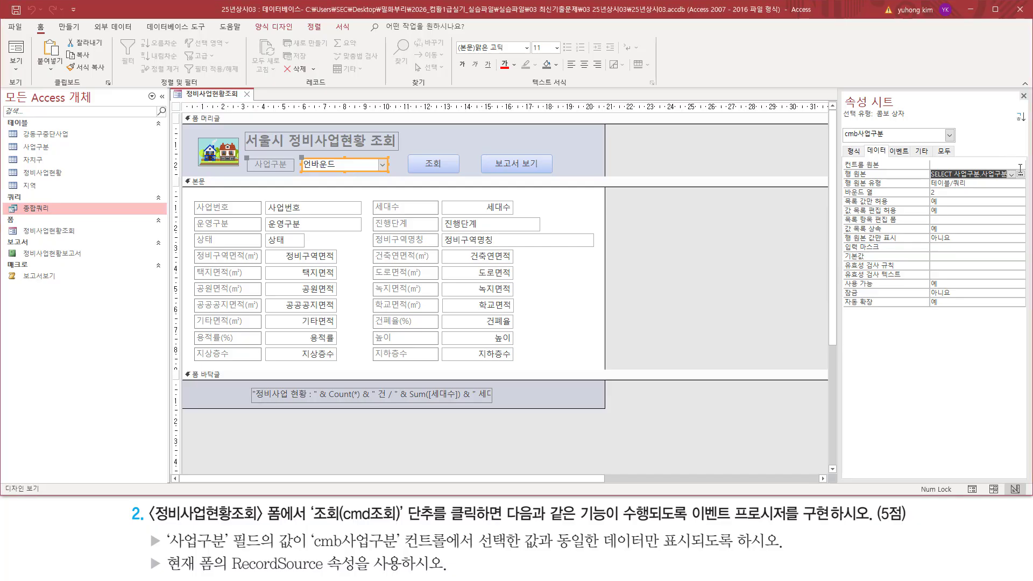
Step: Open the combo box's 행 원본 in the query builder, widen the 사업구분코드 column and examine which field is the bound column
click(1020, 173)
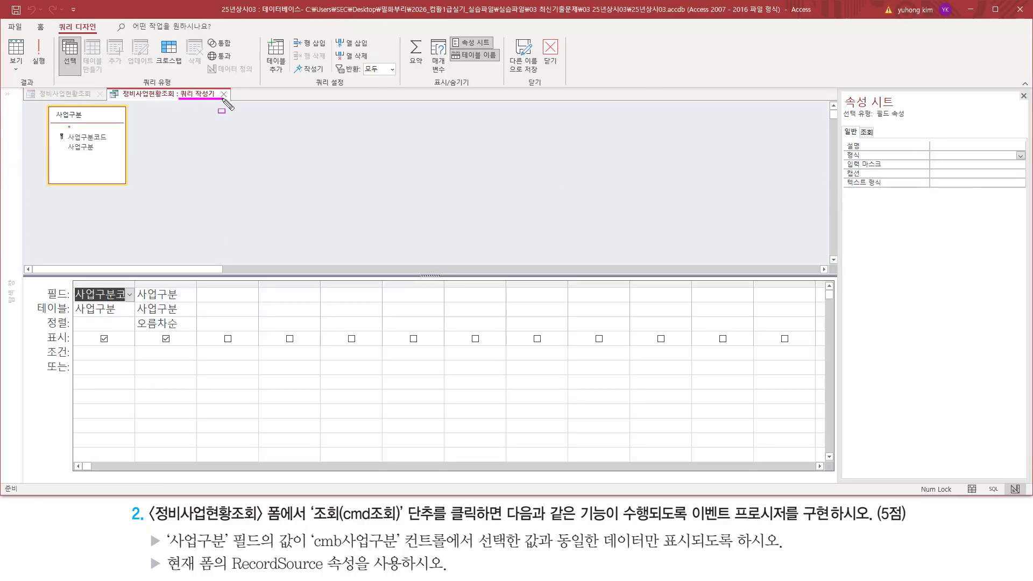
drag(135, 283, 163, 283)
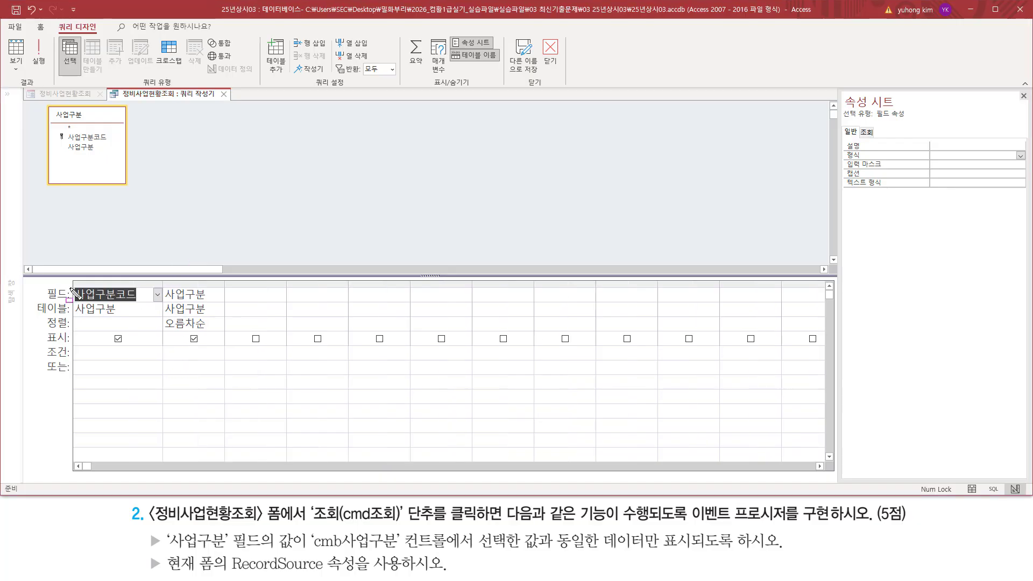
mouse_move(75, 288)
mouse_down()
mouse_move(154, 306)
mouse_move(165, 320)
mouse_up()
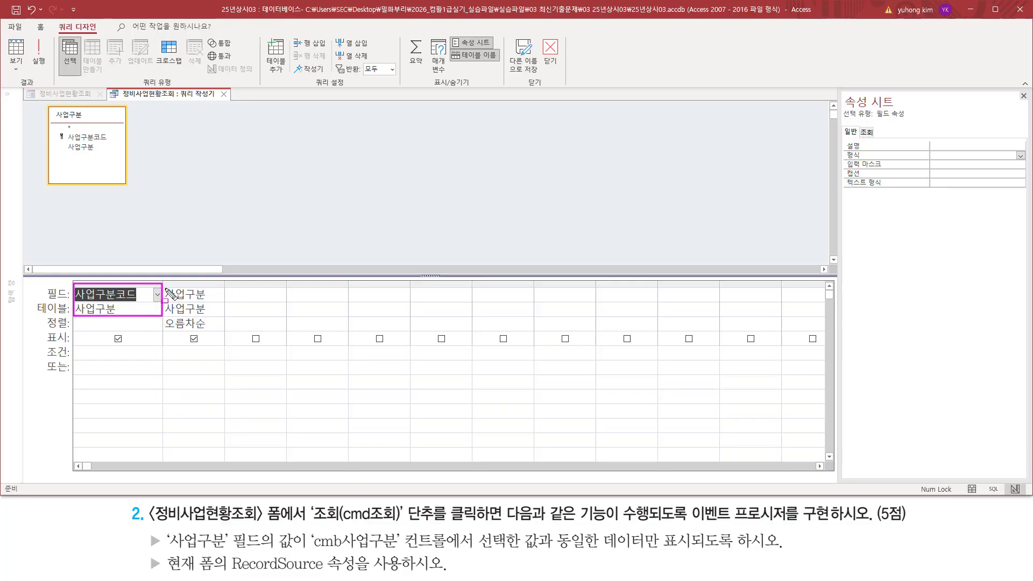
mouse_move(164, 284)
mouse_down()
mouse_move(177, 314)
mouse_move(219, 316)
mouse_up()
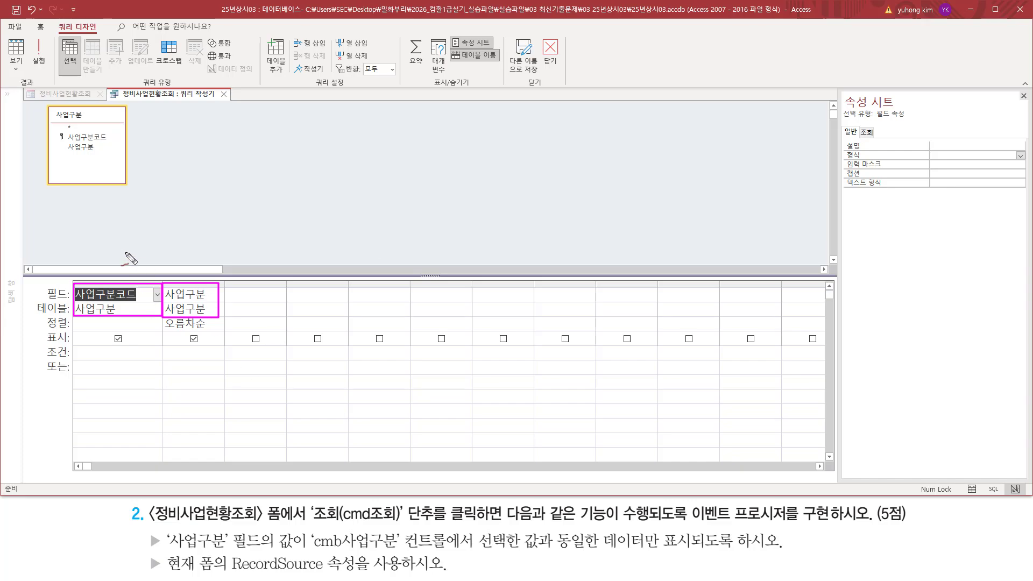
drag(123, 245, 119, 266)
mouse_move(185, 251)
mouse_down()
mouse_move(196, 252)
mouse_move(183, 263)
mouse_move(215, 264)
mouse_up()
drag(189, 154, 195, 153)
mouse_move(188, 226)
mouse_down()
mouse_move(195, 238)
mouse_move(249, 159)
mouse_up()
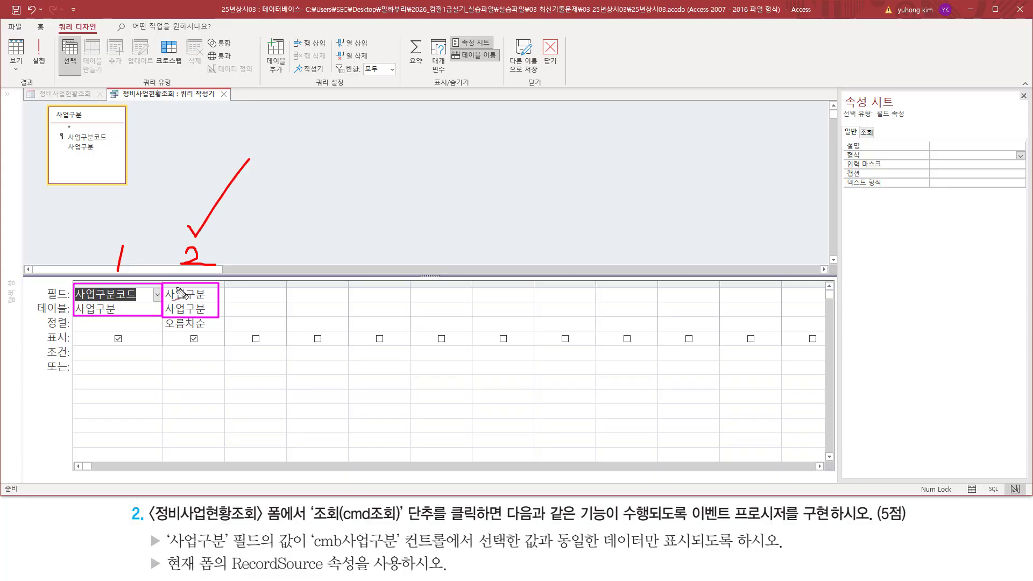
drag(191, 331, 196, 331)
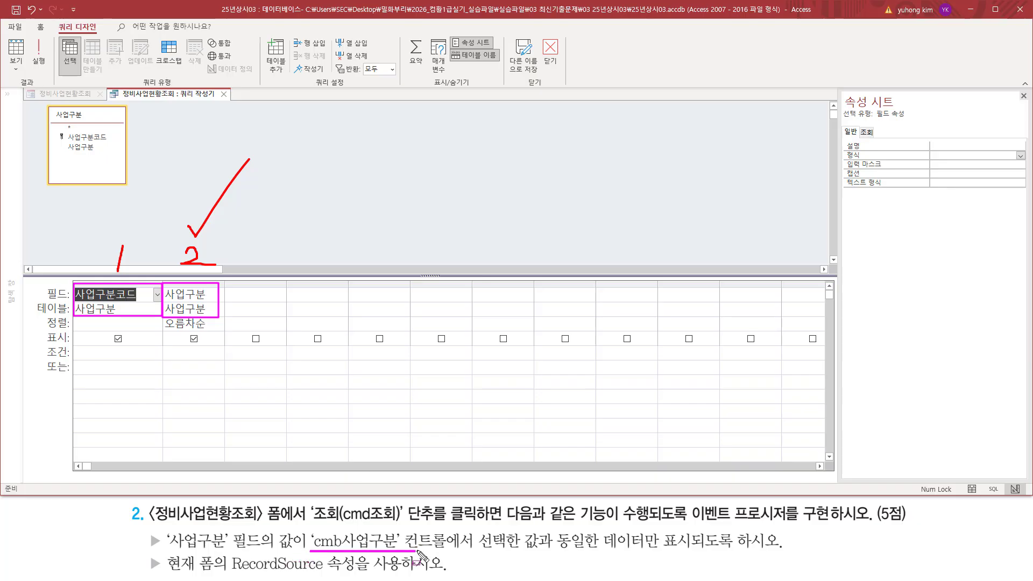
drag(311, 552, 418, 530)
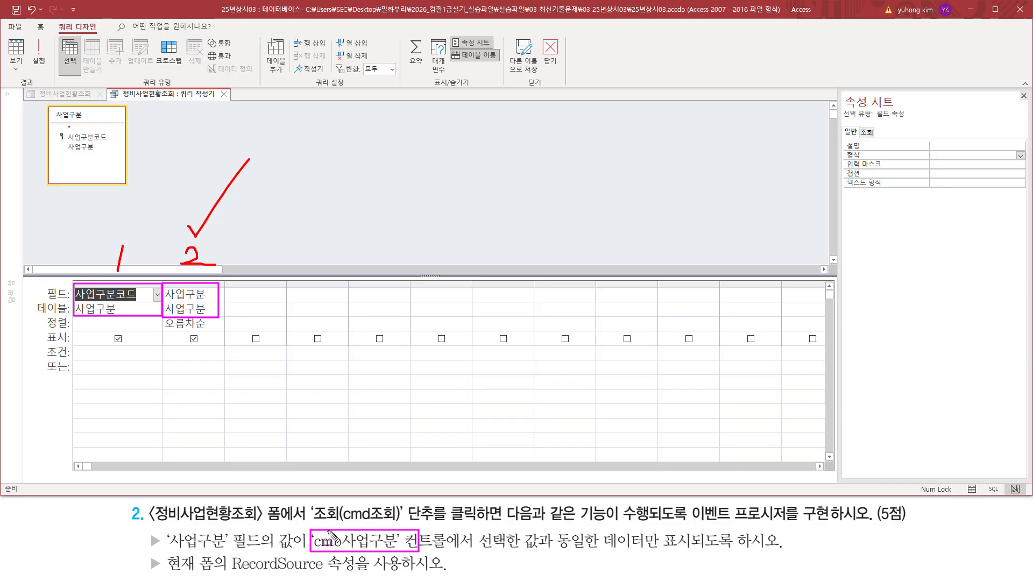
drag(166, 528, 263, 551)
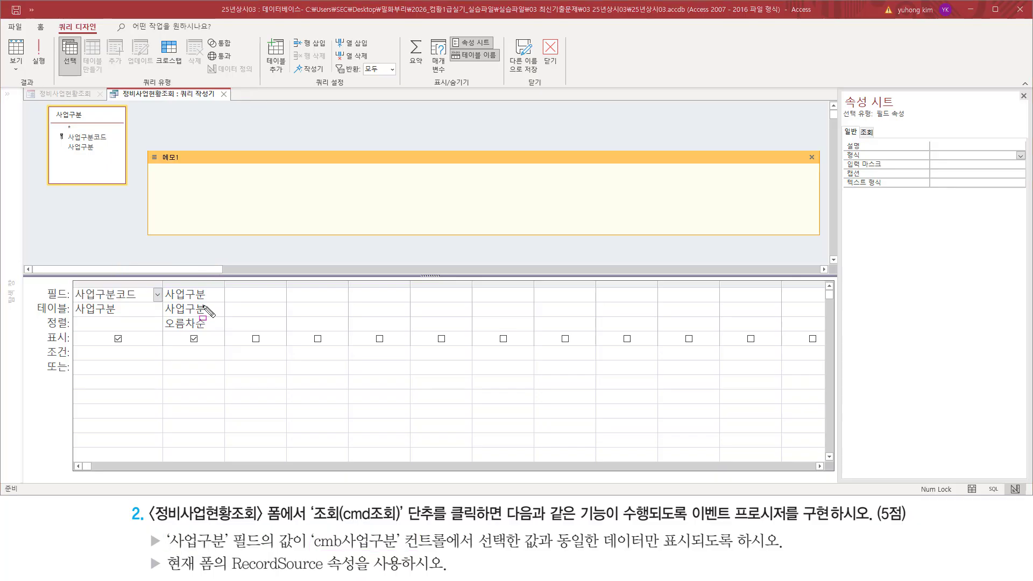
Step: Draft the start of the code line in the blank memo: me.recordsource = followed by an empty pair of double quotes
drag(226, 573, 369, 573)
click(189, 187)
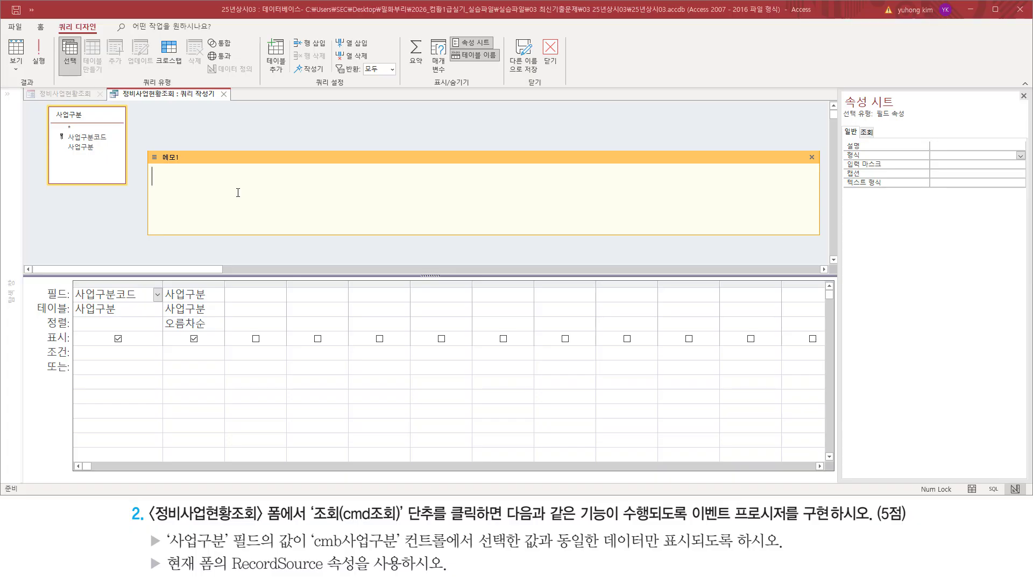
text(me.recordsource =)
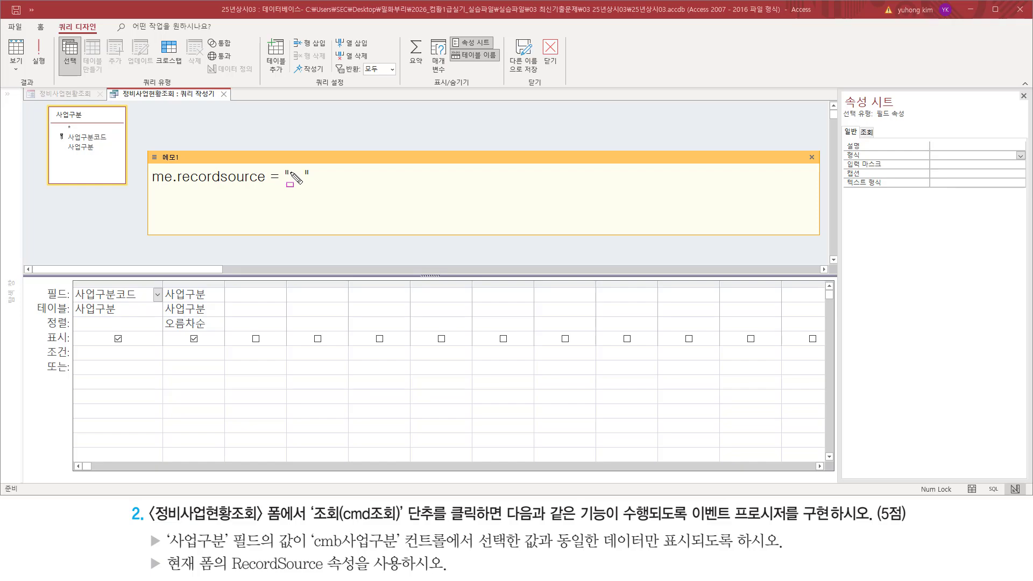
drag(289, 172, 305, 188)
drag(175, 185, 269, 185)
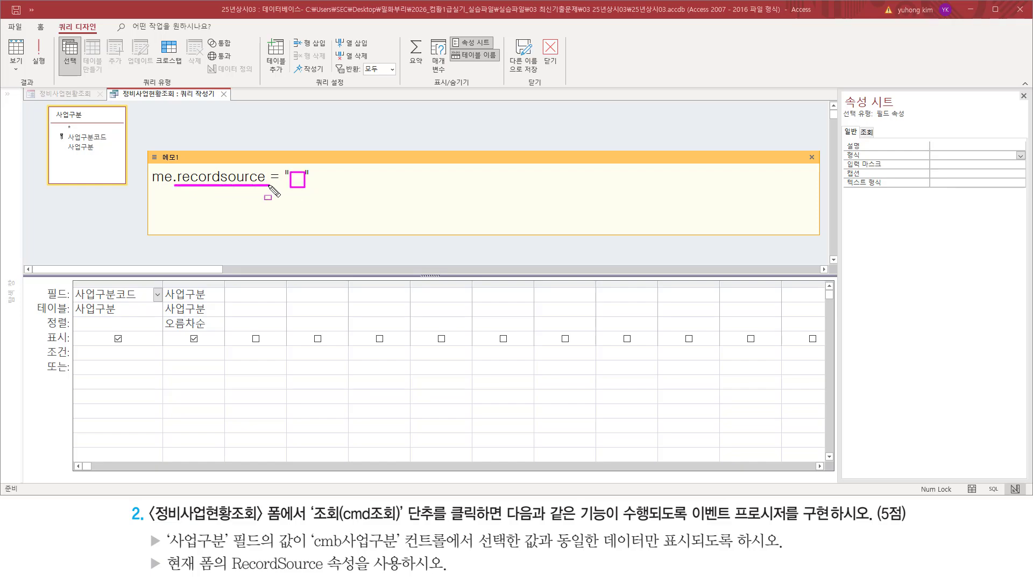
key(Escape)
Step: Enter select * from 종합쿼리 where between the double quotes of the memo's code line
key(Left)
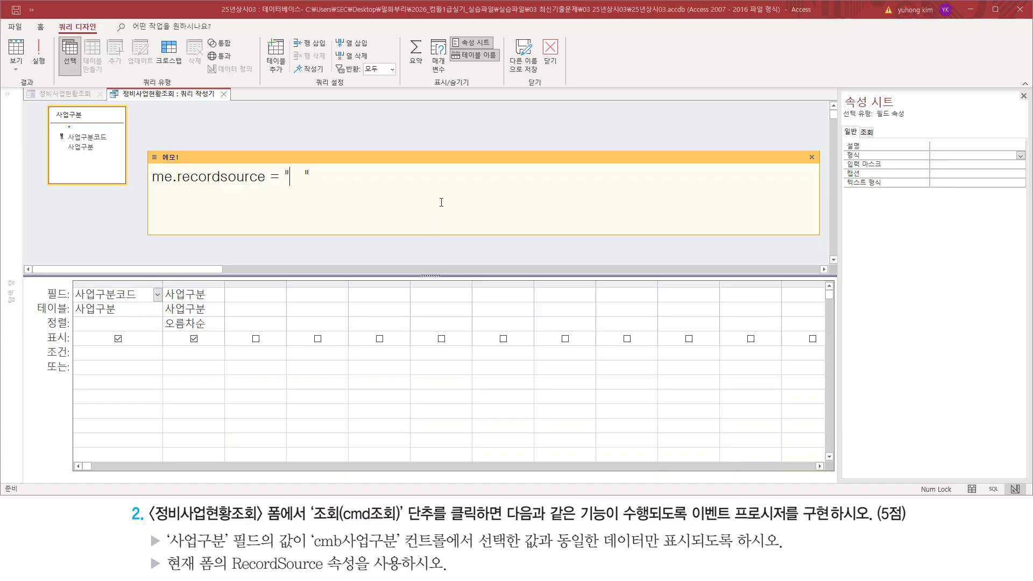
text(select)
text(* from)
text(종합쿼리)
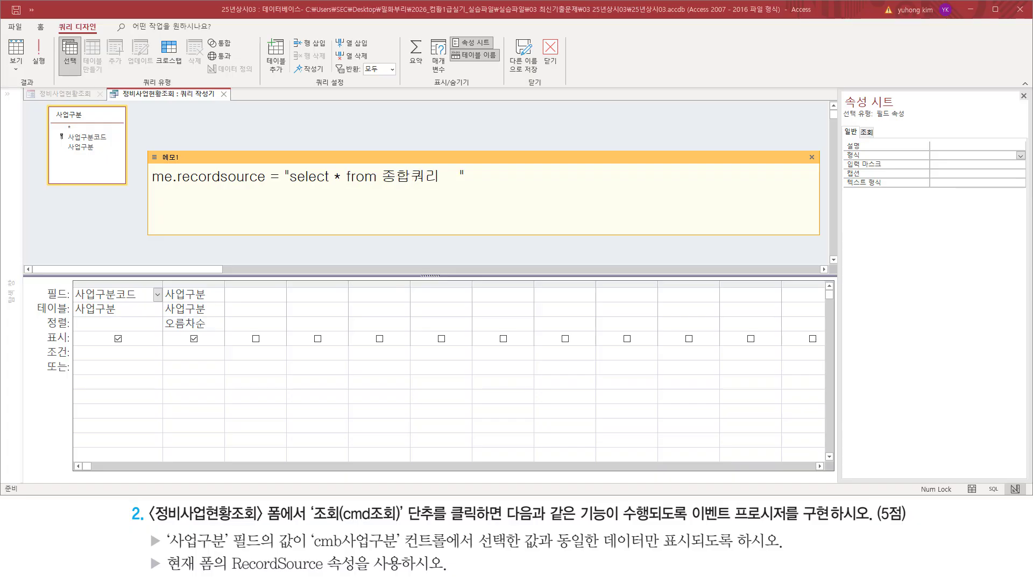
text( where)
Step: Complete the where condition inside the memo's quoted string with 사업구분 = cmb사업구분
mouse_move(167, 528)
mouse_down()
mouse_move(259, 554)
mouse_move(377, 554)
mouse_move(402, 531)
mouse_up()
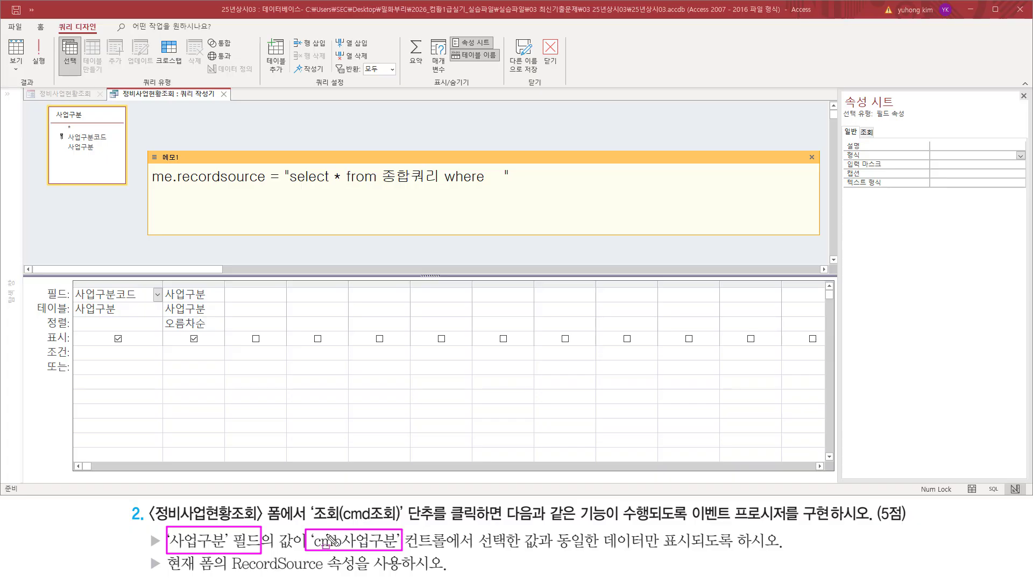
key(Escape)
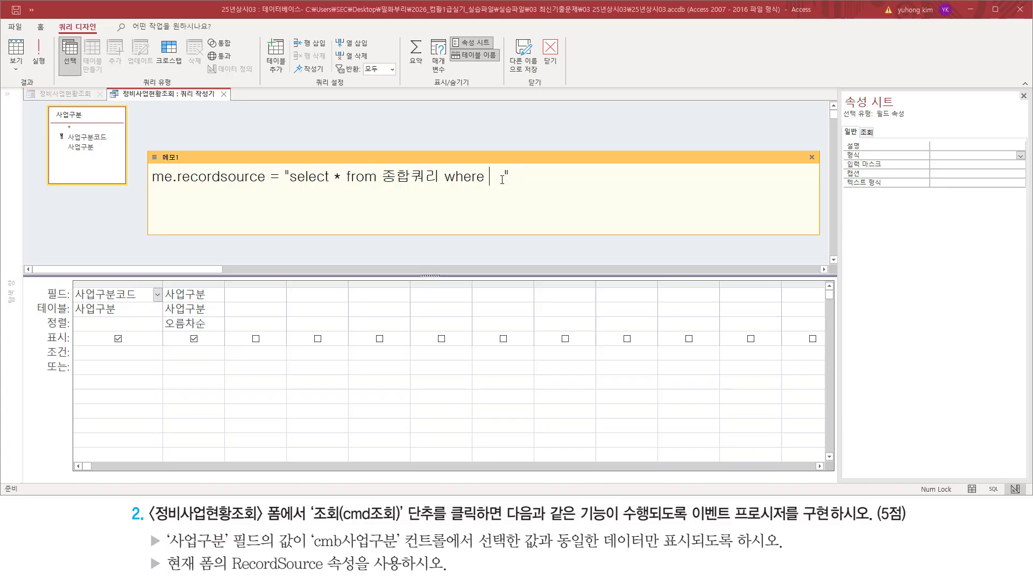
text(tk)
key(BackSpace)
key(BackSpace)
text(사업구분  )
text(= )
text(cm)
text(b사업ㄱ)
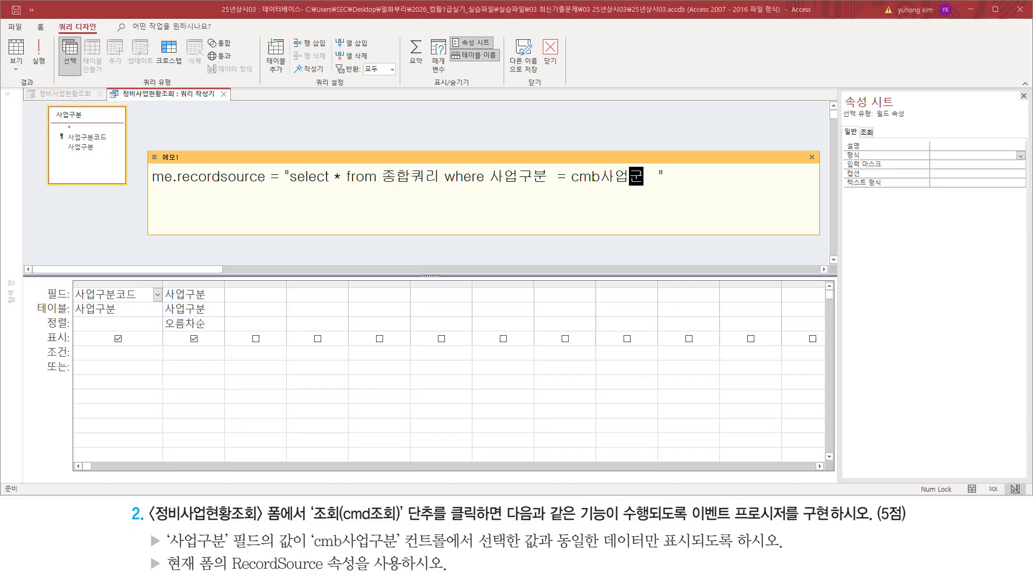
key(BackSpace)
text(부)
Step: Concatenate cmb사업구분 into the condition as a text value, so it reads = '" & cmb사업구분 & "'"
key(Left)
key(Left)
key(Left)
key(Left)
text(;)
key(BackSpace)
text('")
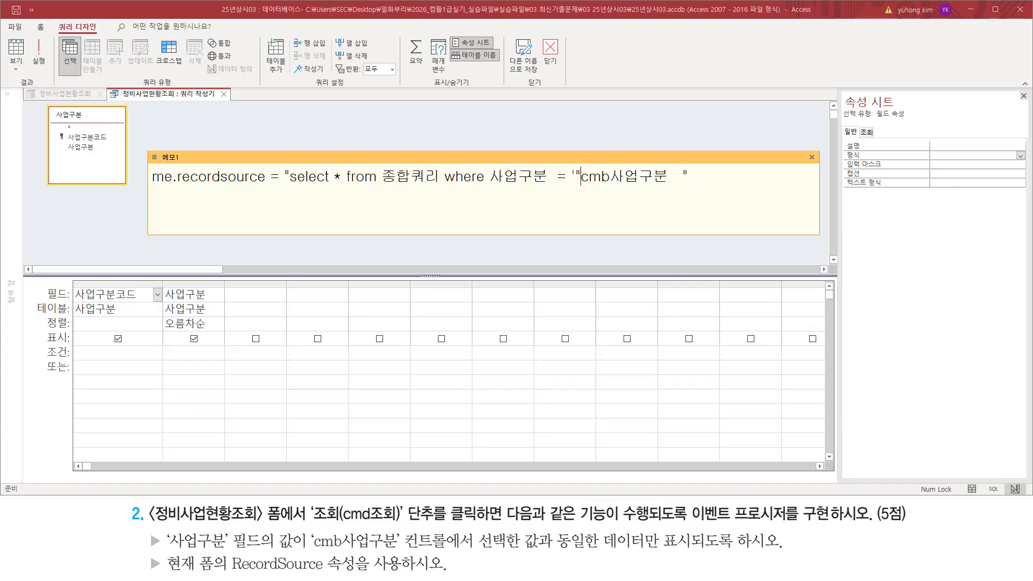
text( & )
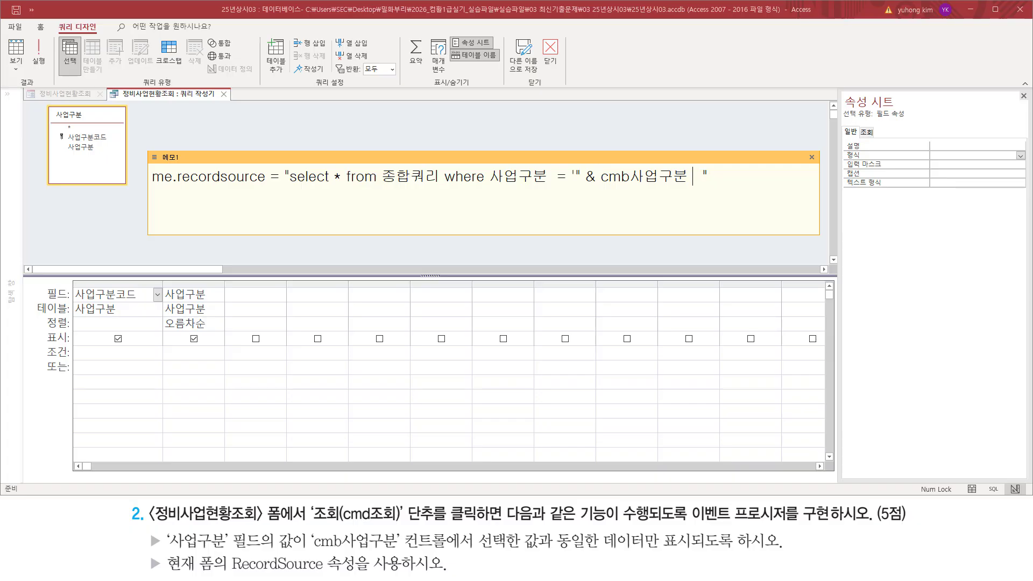
text(& )
text(')
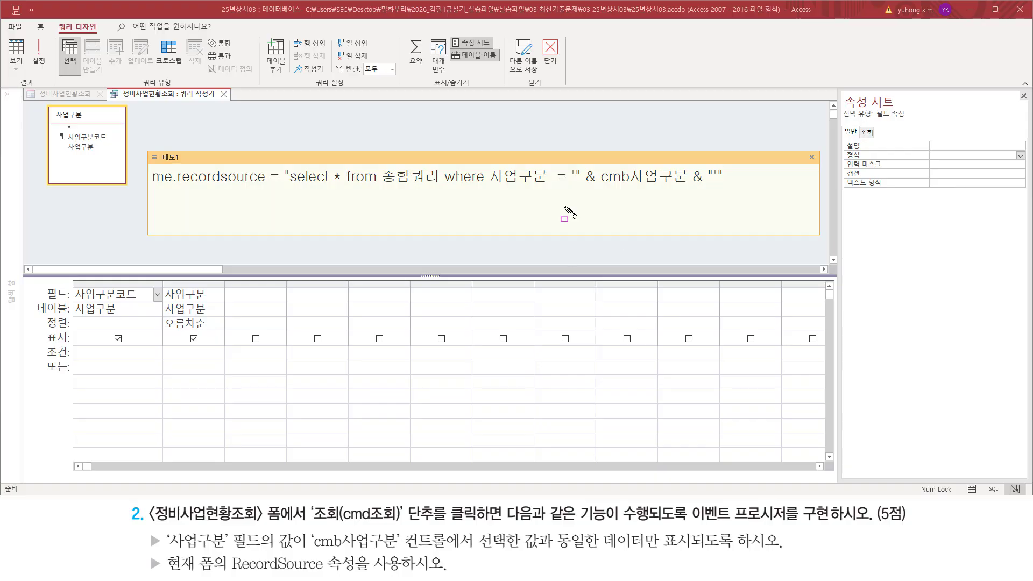
Step: Compare the row source columns 사업구분코드 and 사업구분 with the field and control used in the memo's condition
drag(597, 186, 687, 186)
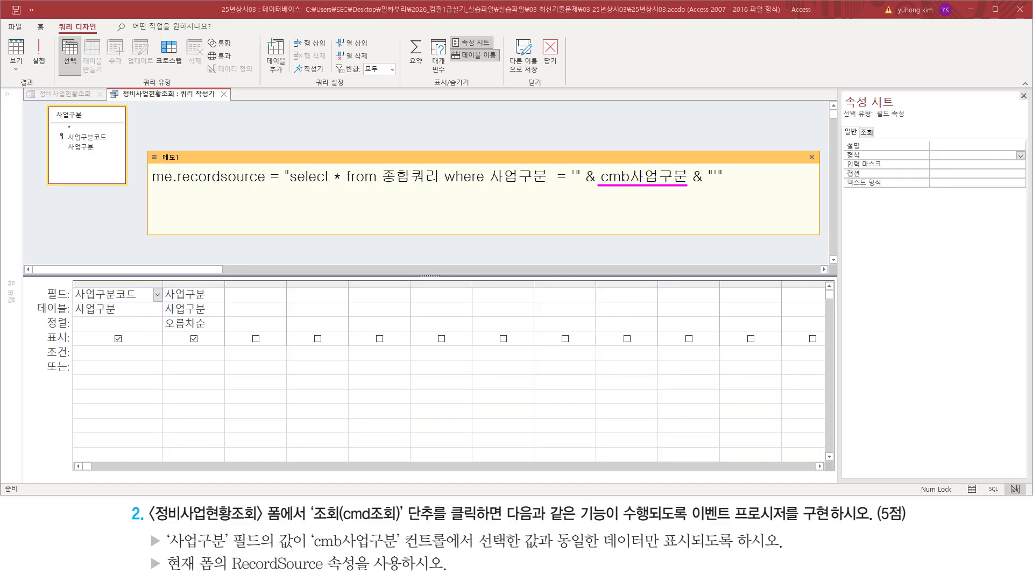
mouse_move(73, 282)
mouse_down()
mouse_move(96, 330)
mouse_move(226, 334)
mouse_up()
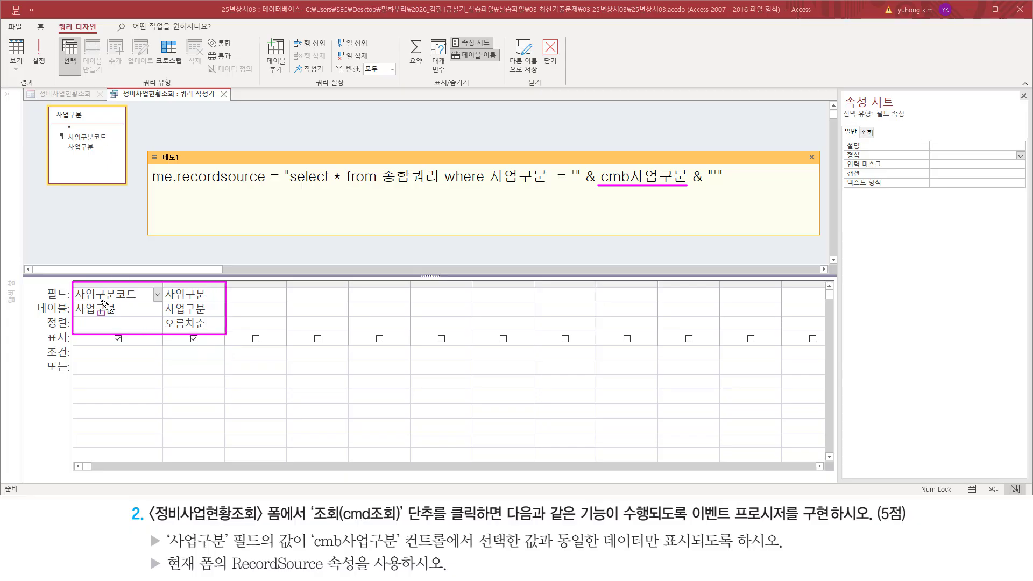
drag(115, 245, 112, 266)
drag(107, 314, 114, 314)
drag(182, 255, 209, 263)
drag(186, 315, 196, 313)
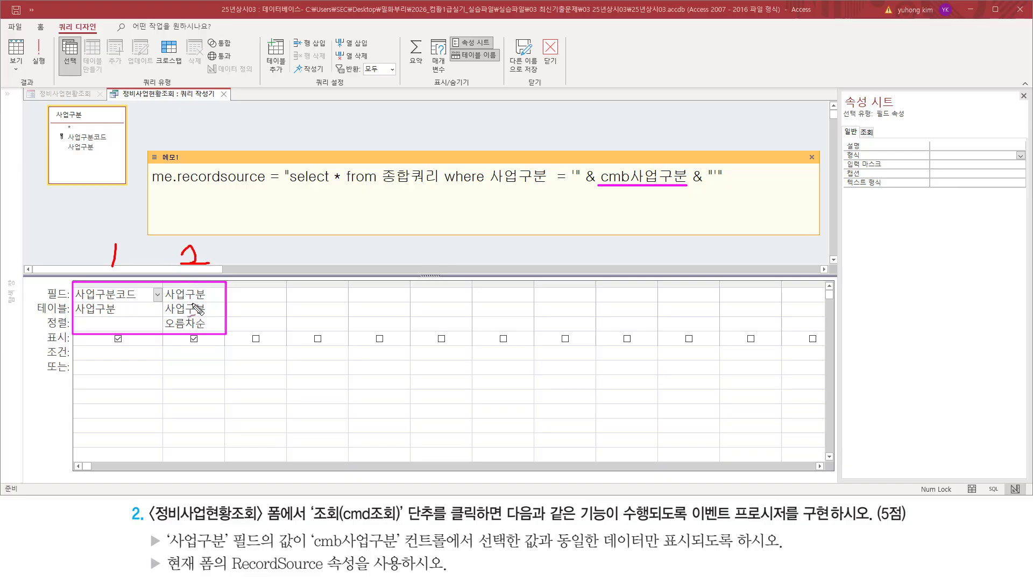
mouse_move(218, 264)
mouse_down()
mouse_move(194, 297)
mouse_move(206, 300)
mouse_up()
drag(498, 198, 545, 189)
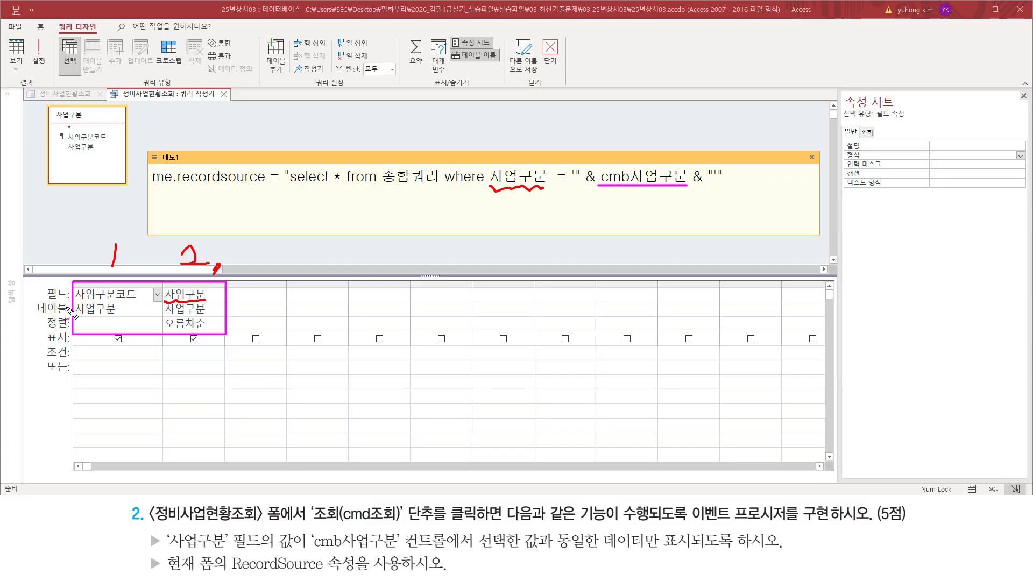
mouse_move(76, 297)
mouse_down()
mouse_move(139, 302)
mouse_move(136, 320)
mouse_up()
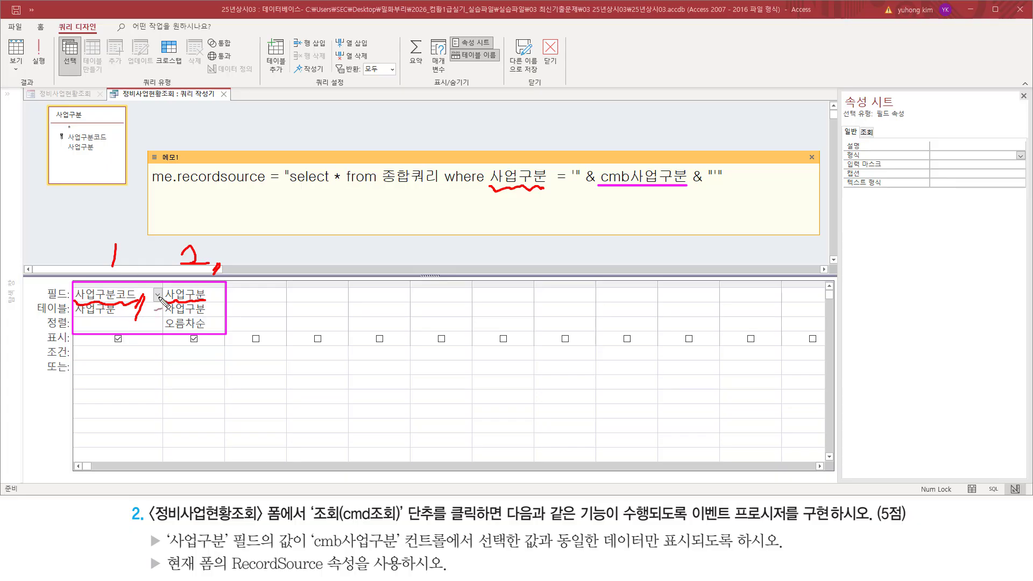
key(Escape)
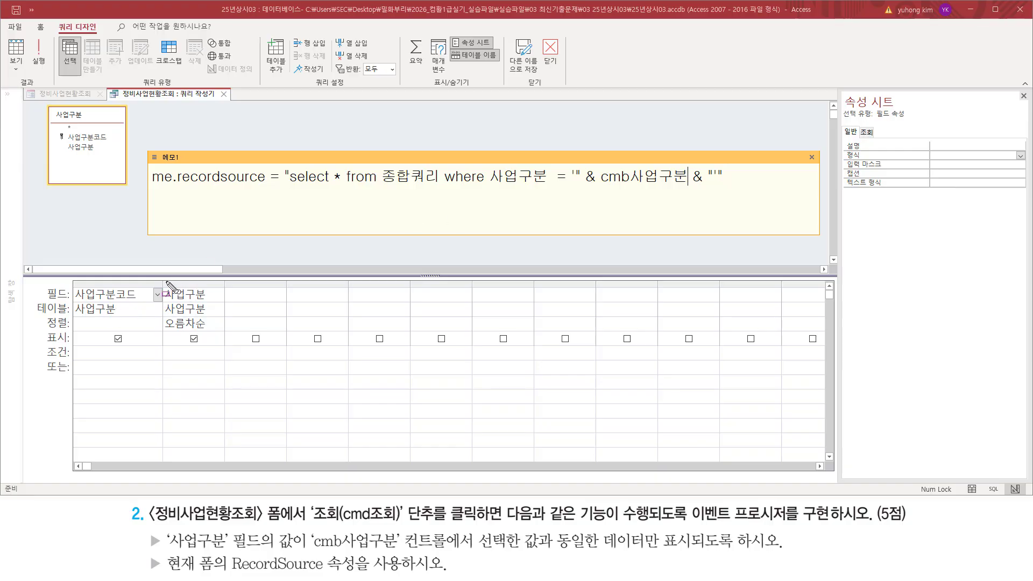
mouse_move(166, 283)
mouse_down()
mouse_move(178, 310)
mouse_move(230, 326)
mouse_move(218, 315)
mouse_up()
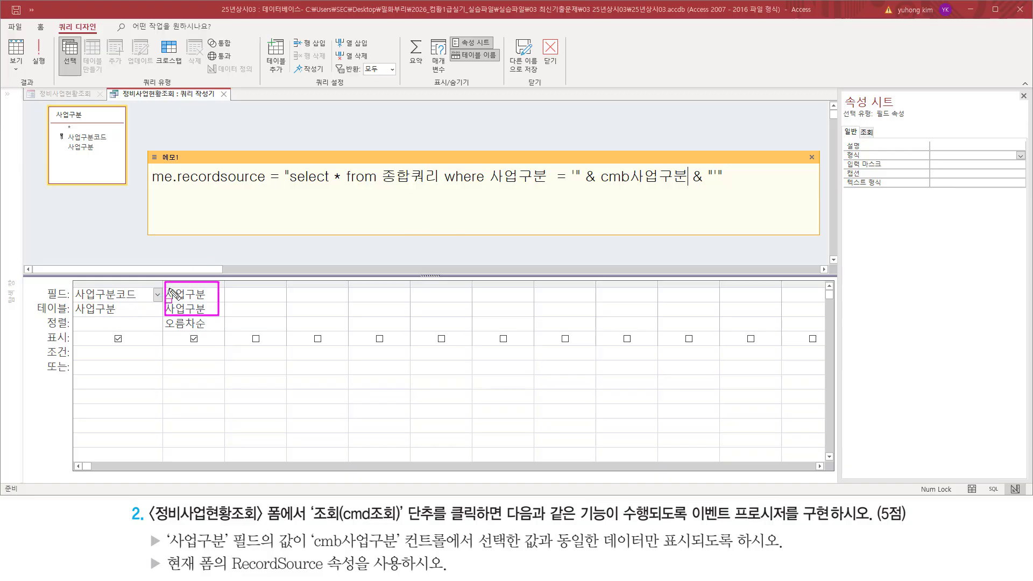
mouse_move(73, 303)
mouse_down()
mouse_move(153, 302)
mouse_move(144, 286)
mouse_up()
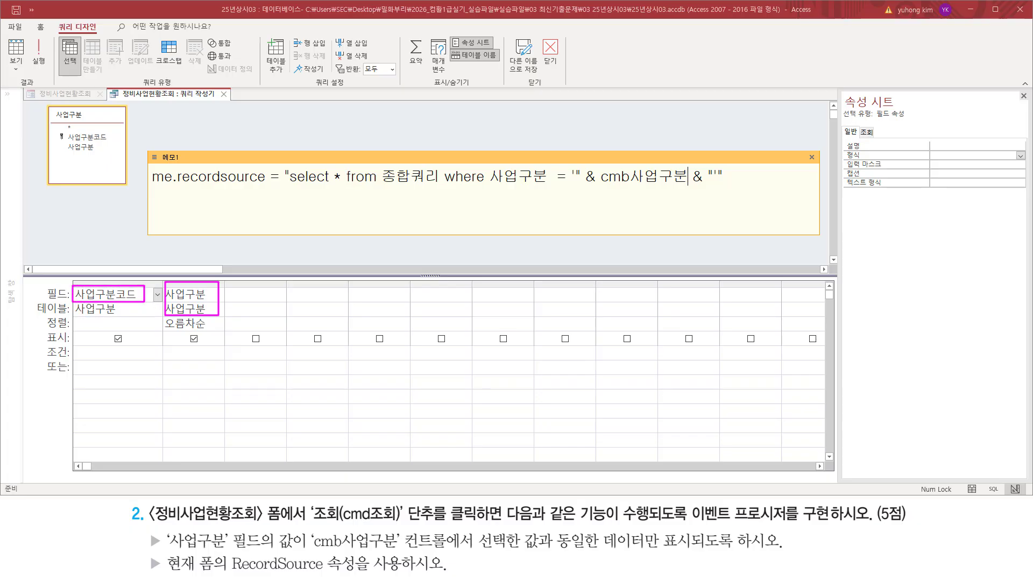
key(Escape)
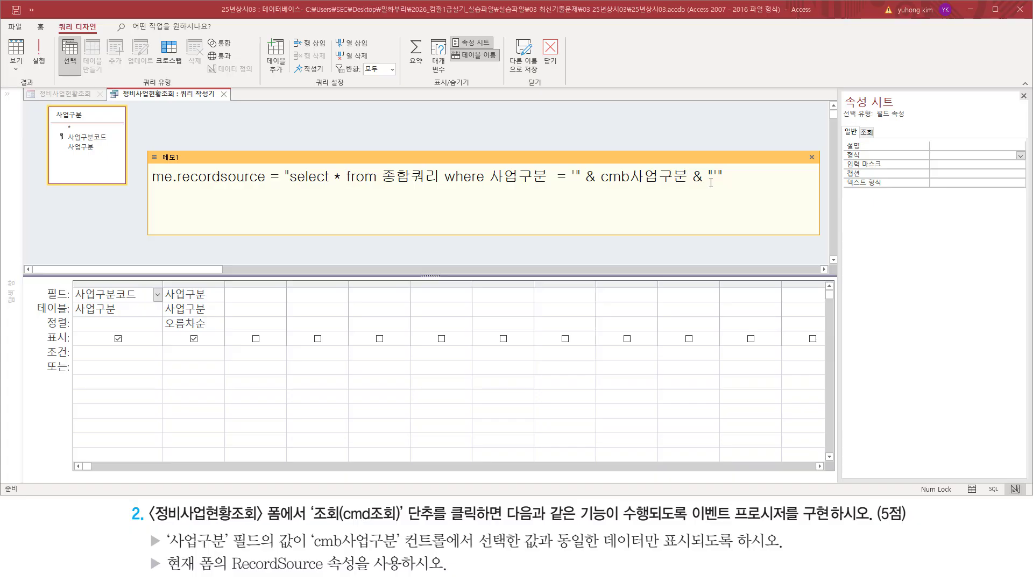
Step: Append .column(0) to cmb사업구분 in the memo's code line
text(.column()
text(0))
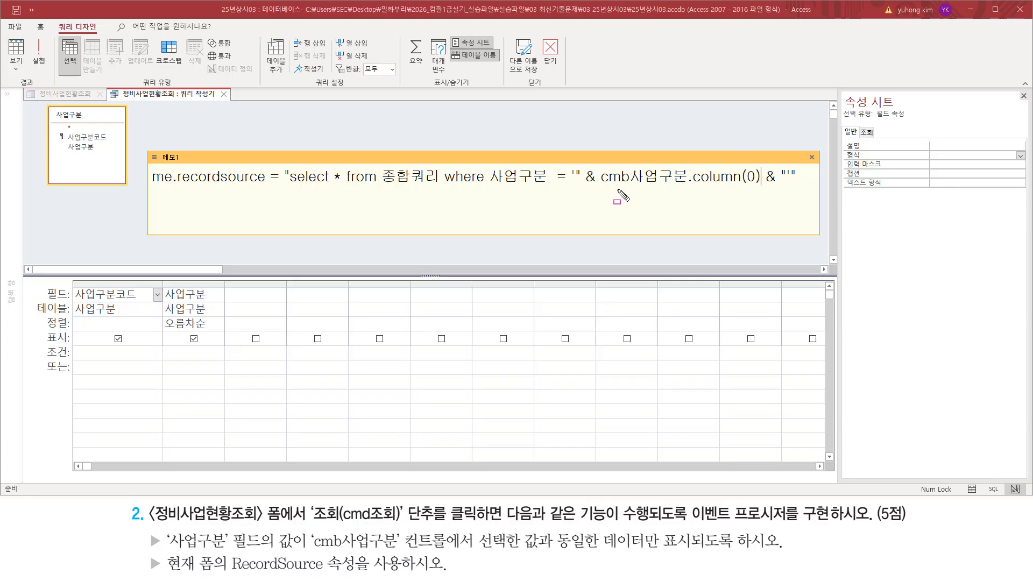
drag(600, 187, 690, 187)
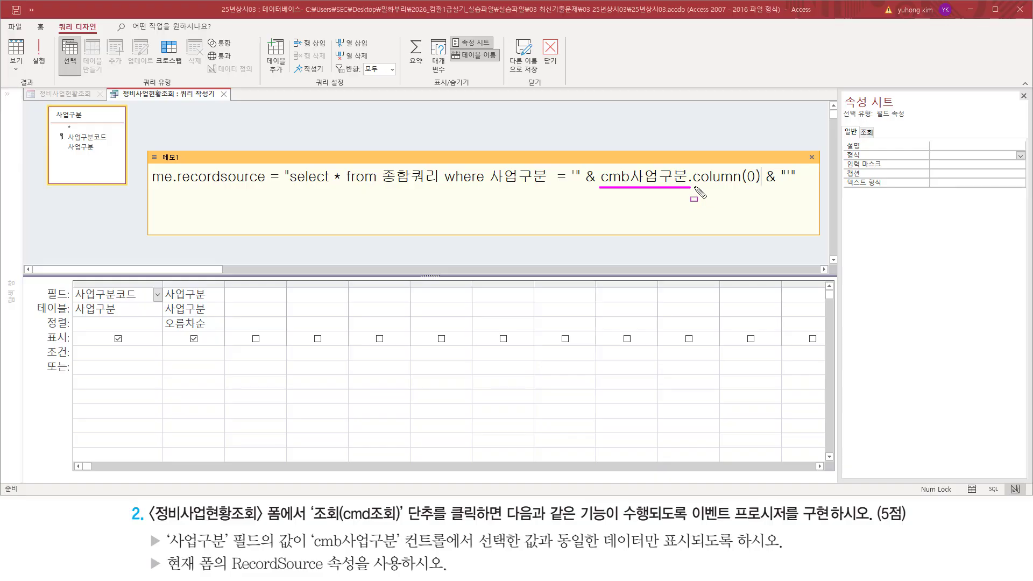
drag(692, 187, 759, 186)
mouse_move(73, 285)
mouse_down()
mouse_move(178, 340)
mouse_move(224, 343)
mouse_up()
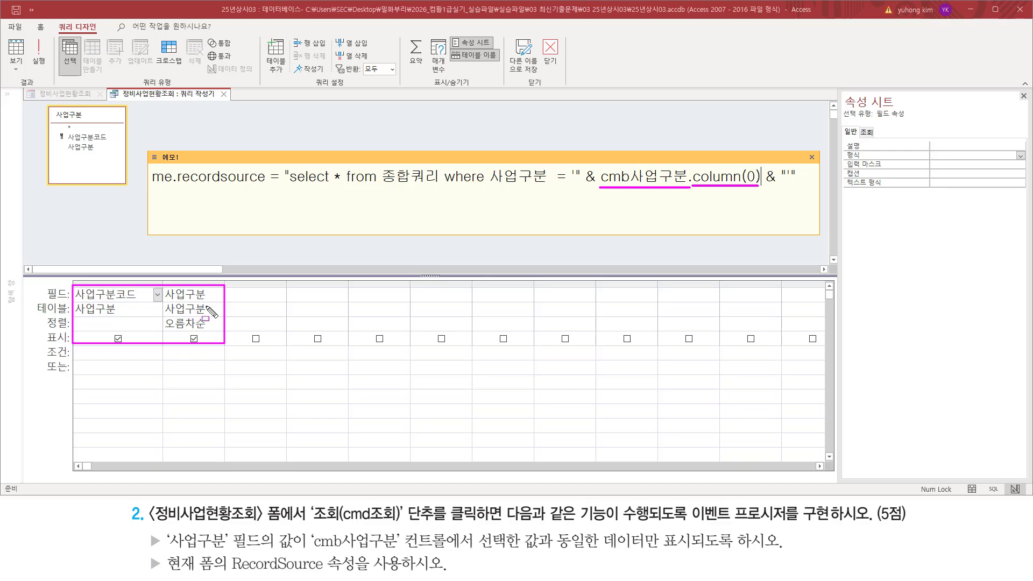
key(e)
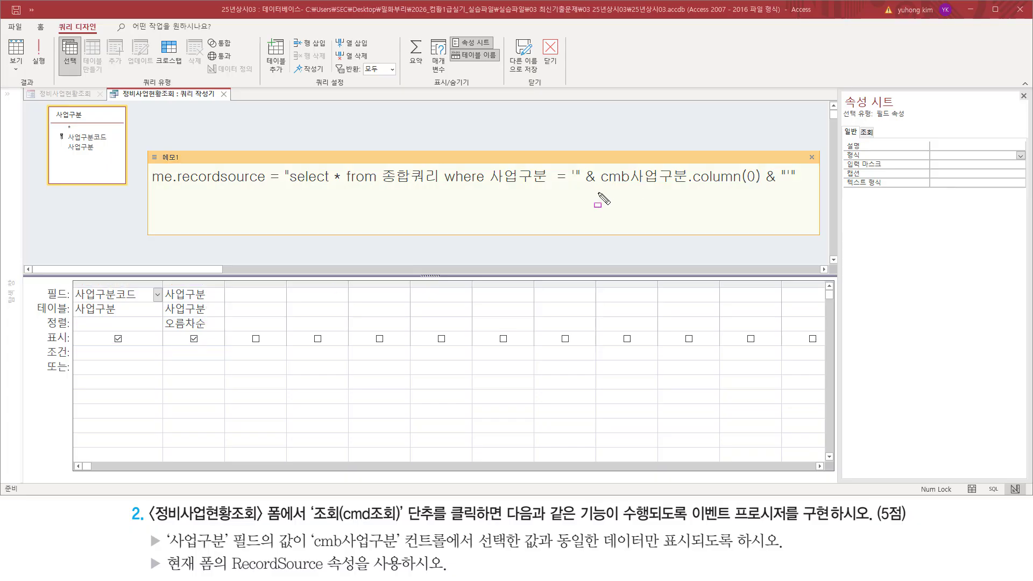
drag(597, 192, 763, 193)
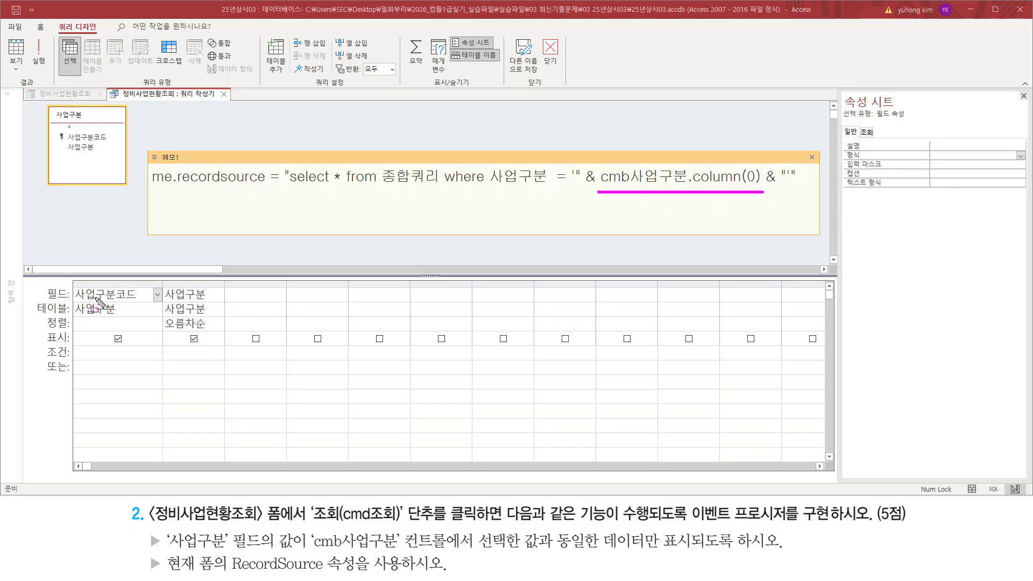
drag(75, 286, 141, 300)
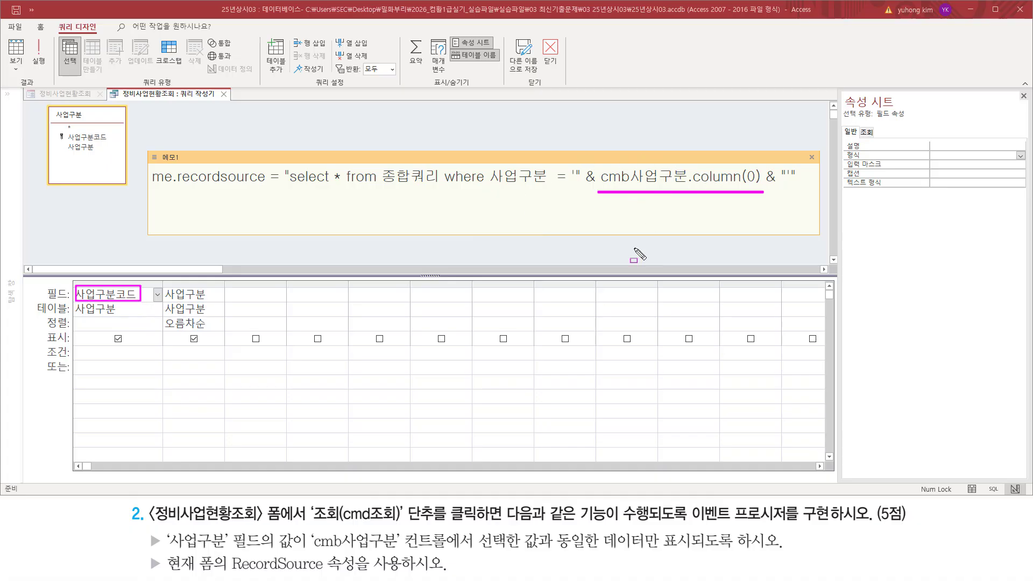
key(Escape)
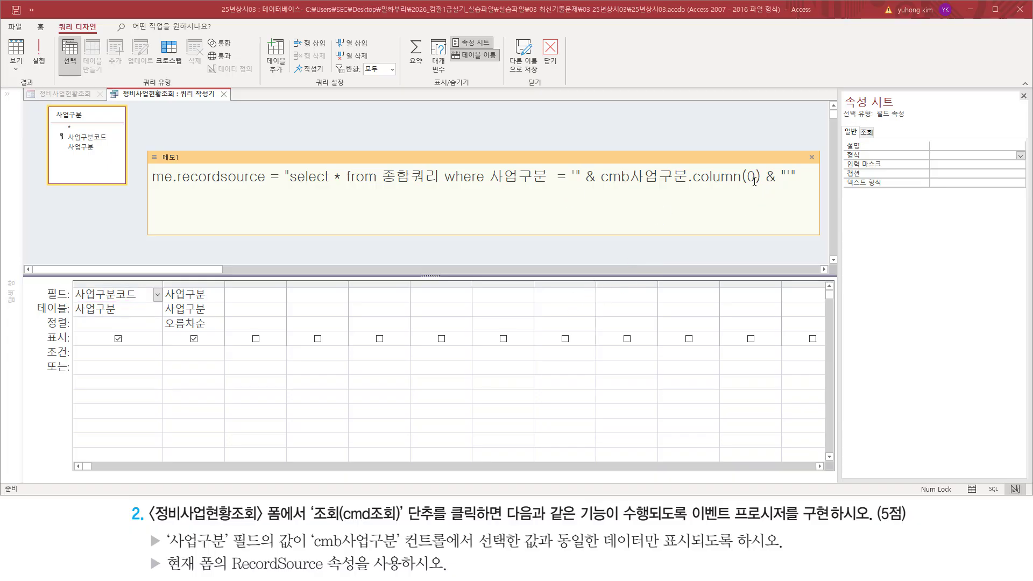
Step: Change the column index after cmb사업구분 to 1 so it refers to the row source's 사업구분 column
click(760, 177)
double_click(751, 177)
text(1)
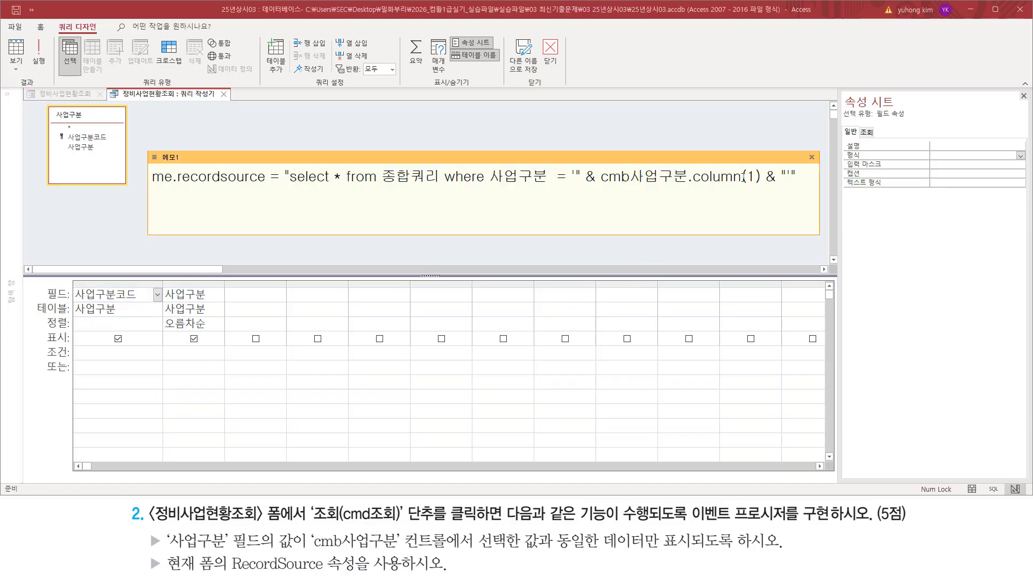
key(ctrl+2)
drag(603, 185, 774, 184)
mouse_move(169, 275)
mouse_down()
mouse_move(194, 342)
mouse_move(209, 353)
mouse_up()
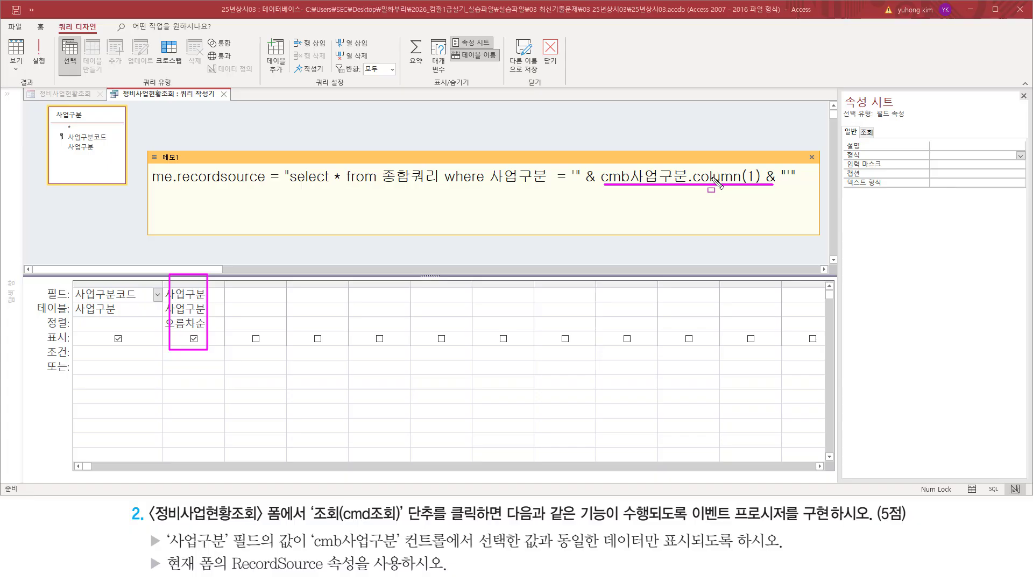
key(Escape)
Step: Duplicate the code line two lines below in the memo and remove .column(1) from the copy
drag(804, 177, 150, 179)
key(ctrl+c)
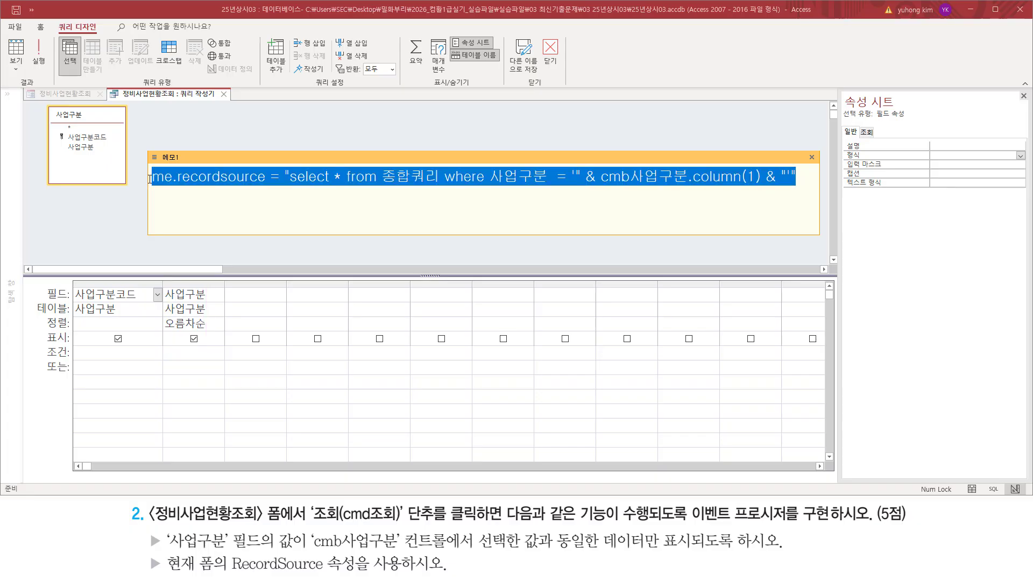
click(170, 199)
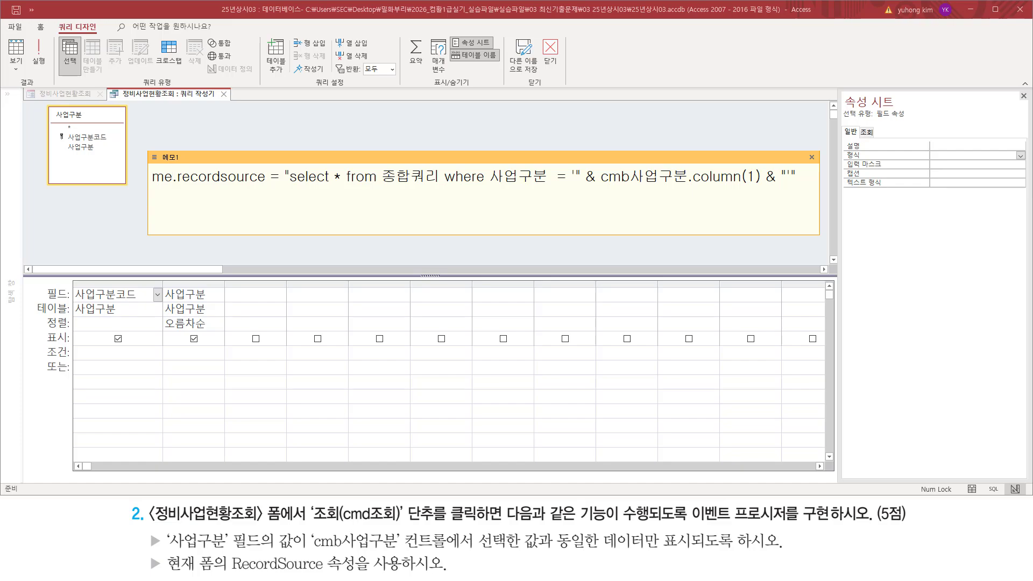
key(Return)
key(Return)
key(ctrl+v)
key(BackSpace)
key(BackSpace)
key(BackSpace)
key(BackSpace)
key(BackSpace)
key(BackSpace)
key(BackSpace)
key(BackSpace)
key(BackSpace)
key(BackSpace)
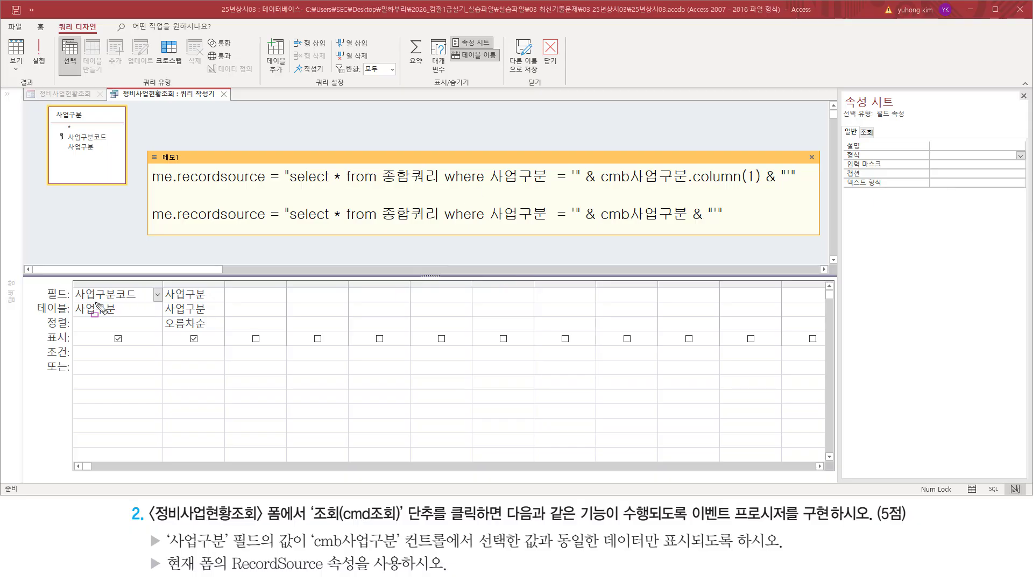
Step: Close the combo box's query builder and return to the 정비사업현황조회 form design
drag(74, 282, 225, 339)
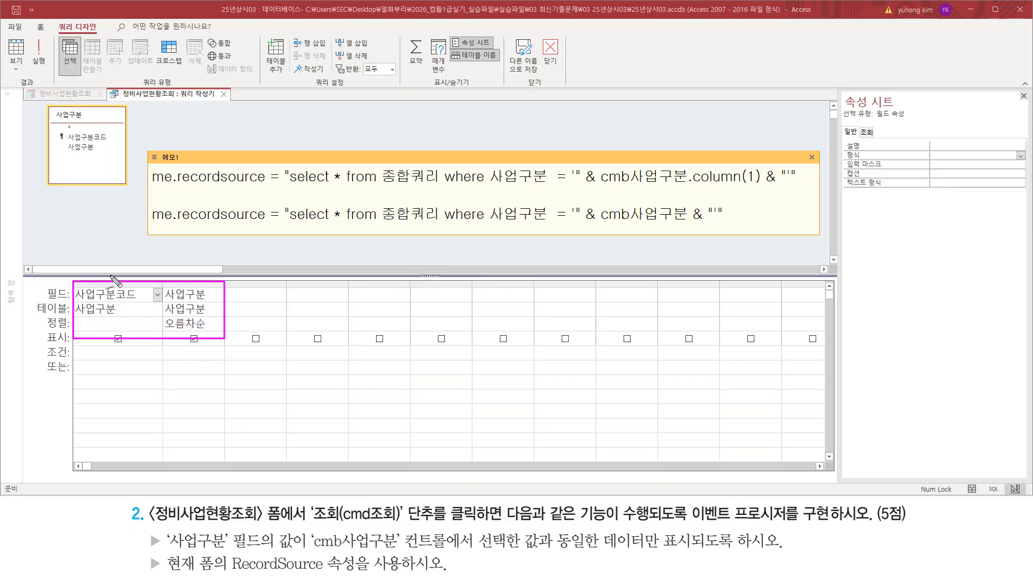
drag(117, 325, 103, 368)
mouse_move(202, 328)
mouse_down()
mouse_move(174, 371)
mouse_move(212, 371)
mouse_up()
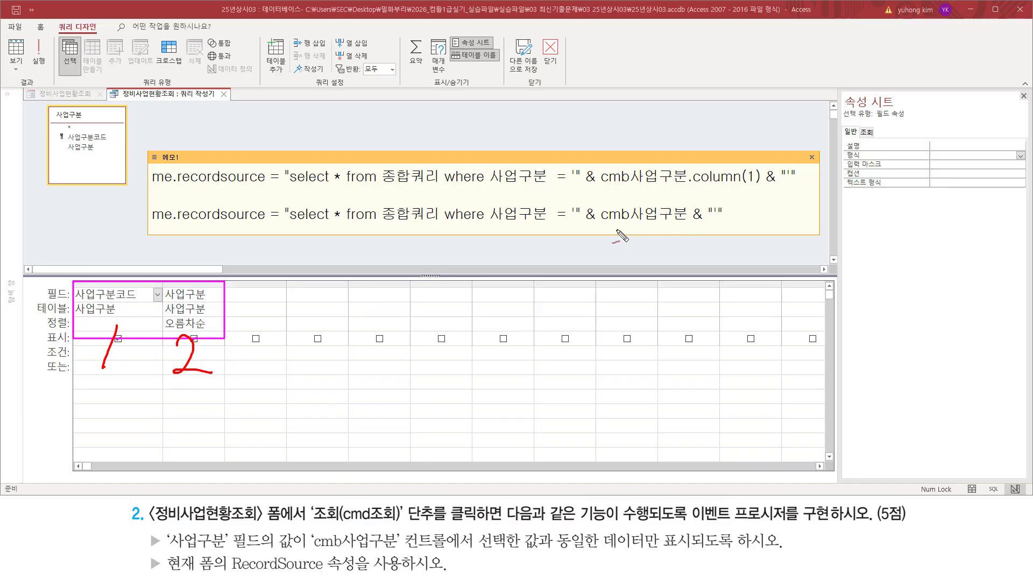
drag(593, 230, 700, 229)
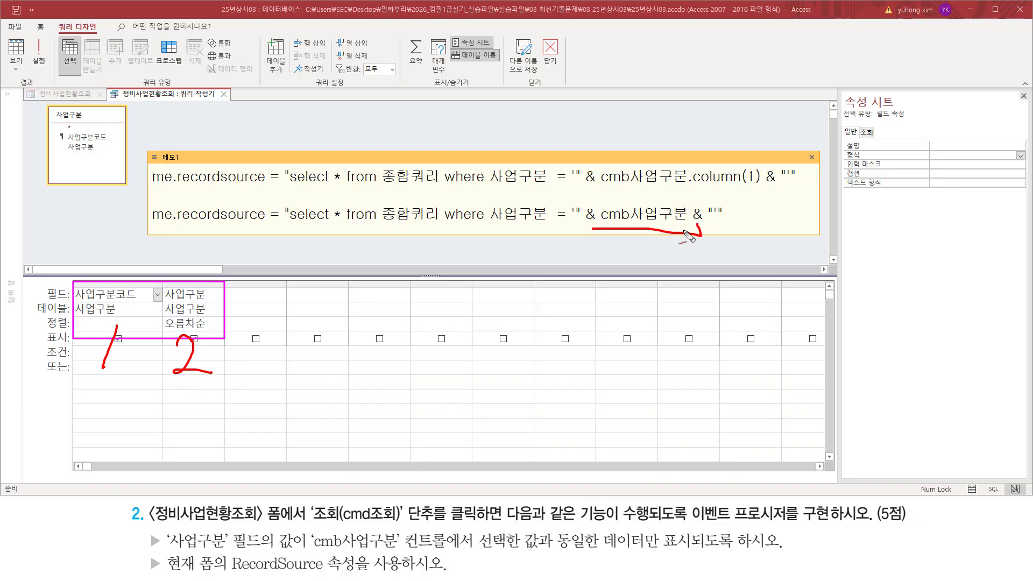
key(Escape)
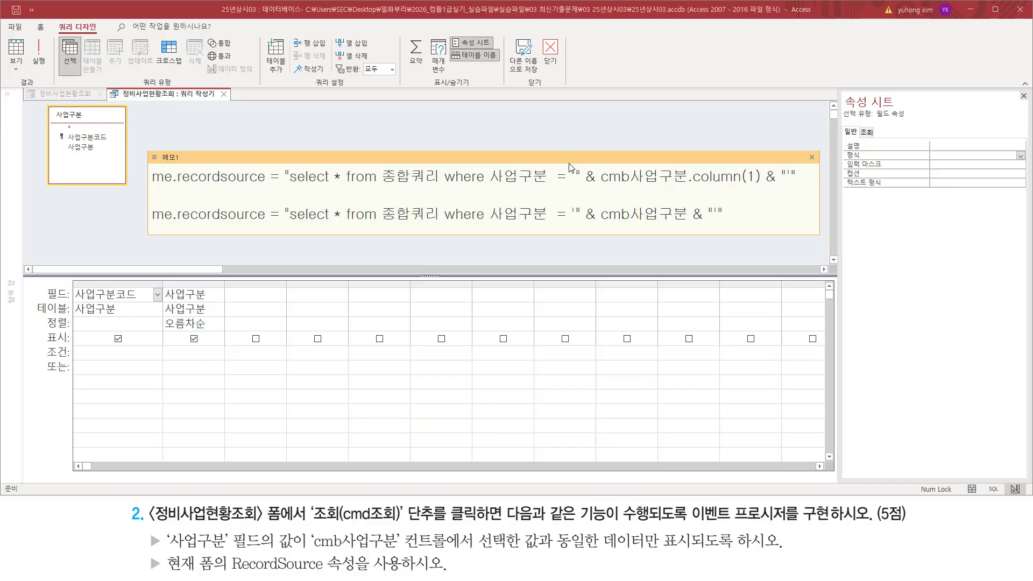
click(228, 99)
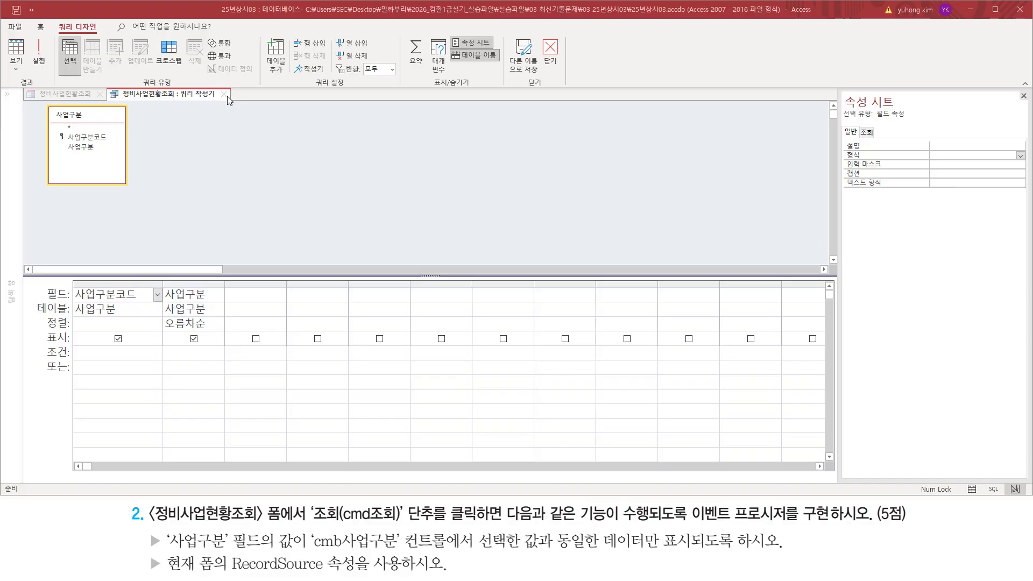
click(227, 96)
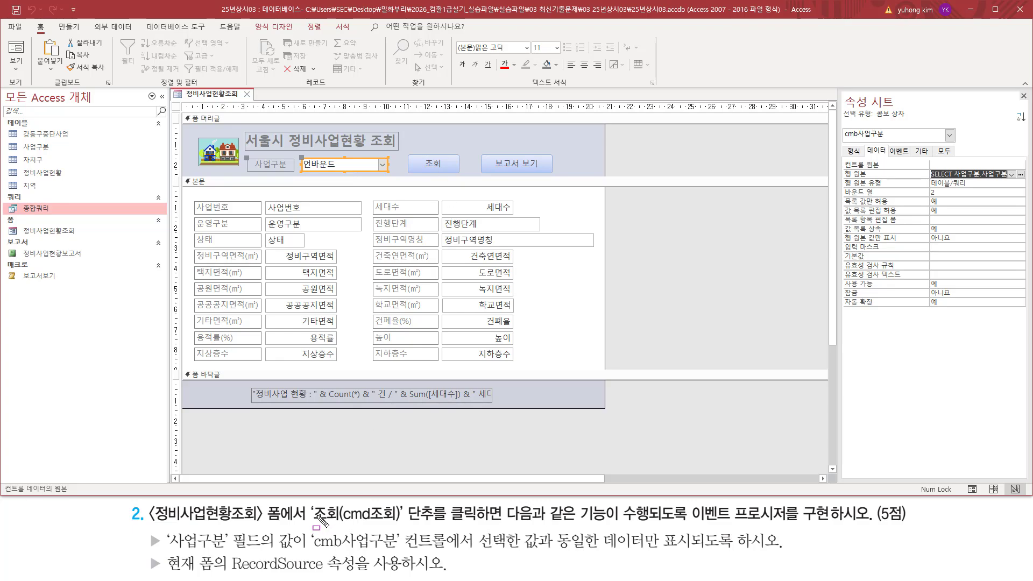
Step: Select the 조회 button on the form and start building its On Click event
drag(308, 523, 478, 525)
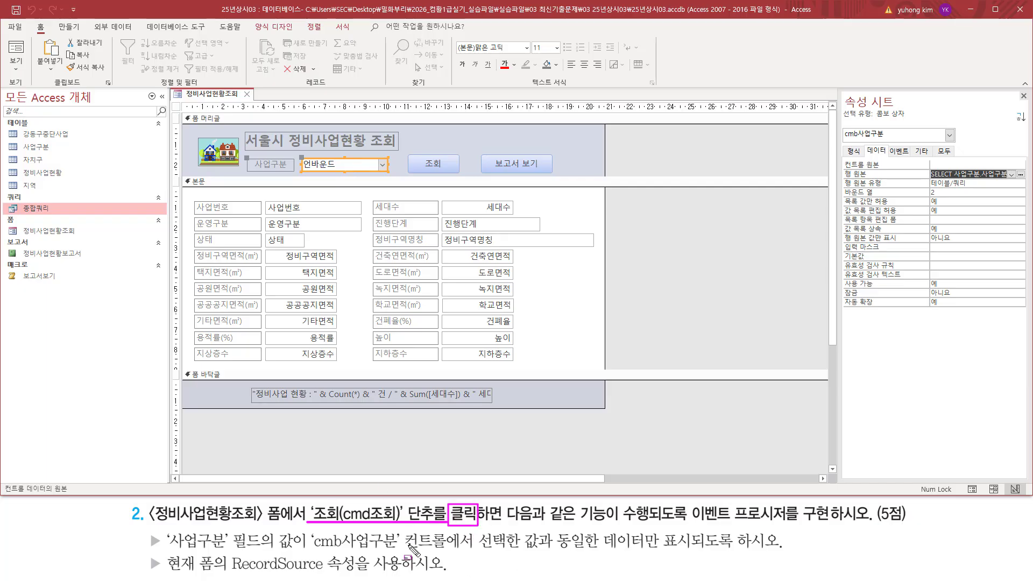
key(Escape)
click(447, 170)
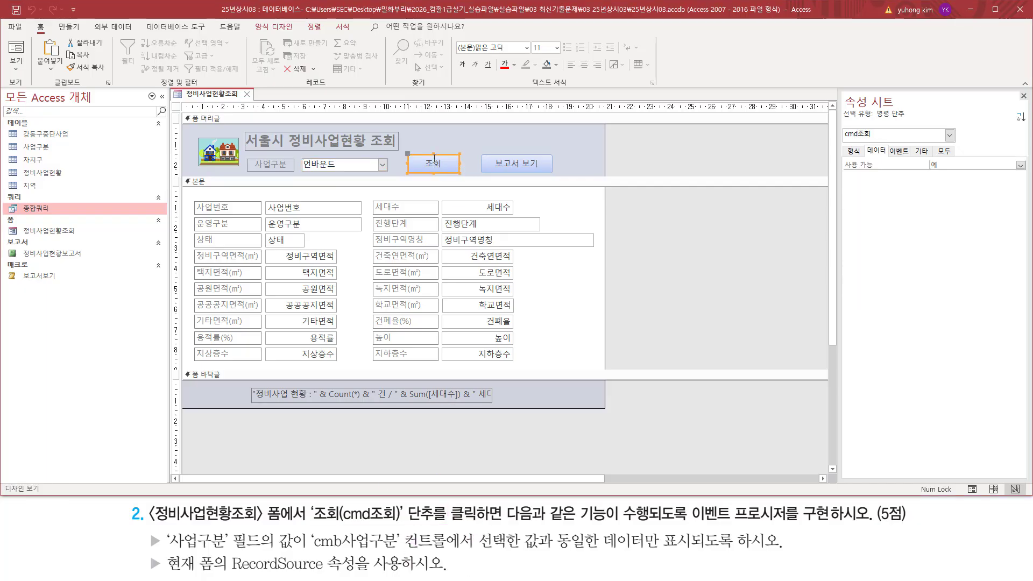
click(898, 152)
drag(841, 160, 967, 170)
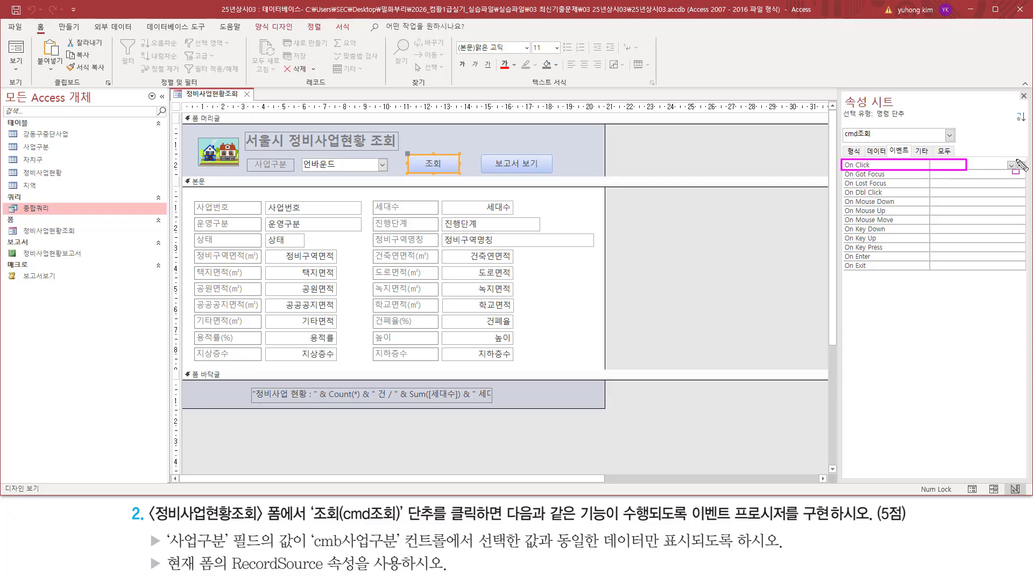
drag(1017, 160, 1028, 176)
key(Escape)
click(1021, 165)
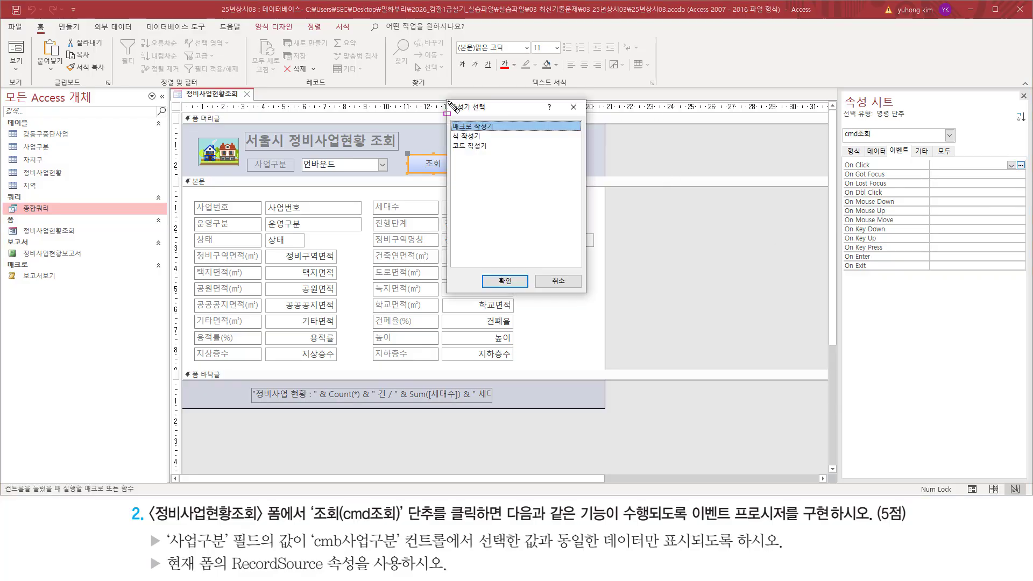
Step: Choose 코드 작성기 to create the cmd조회_Click event procedure
mouse_move(447, 101)
mouse_down()
mouse_move(574, 231)
mouse_move(591, 306)
mouse_move(588, 296)
mouse_up()
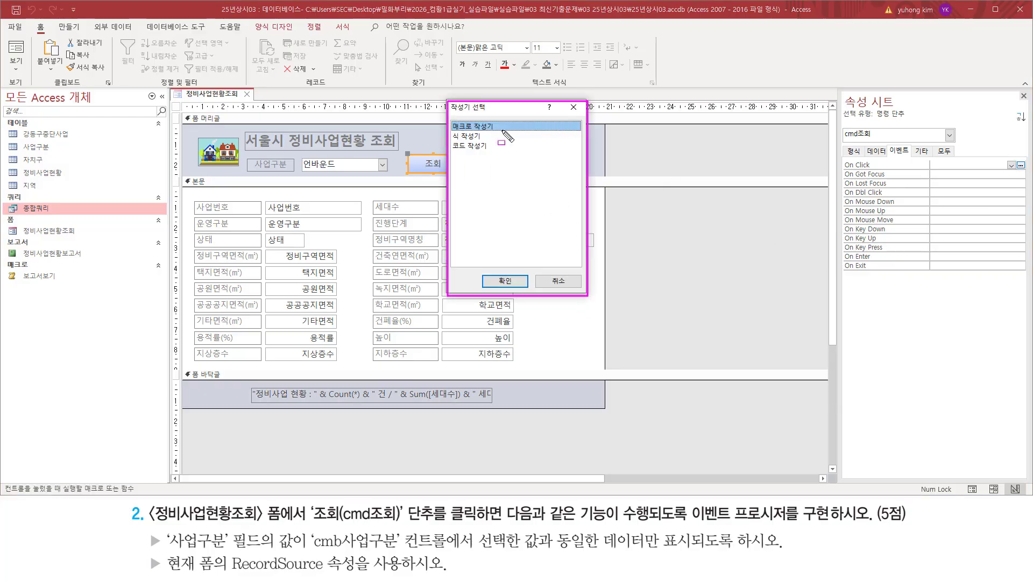
drag(450, 139, 497, 152)
key(Escape)
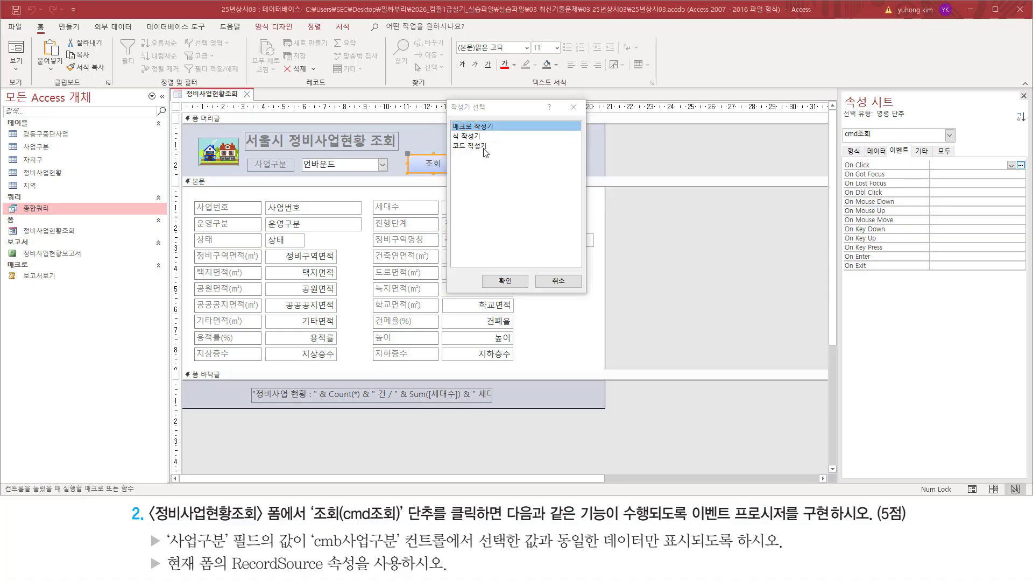
click(485, 145)
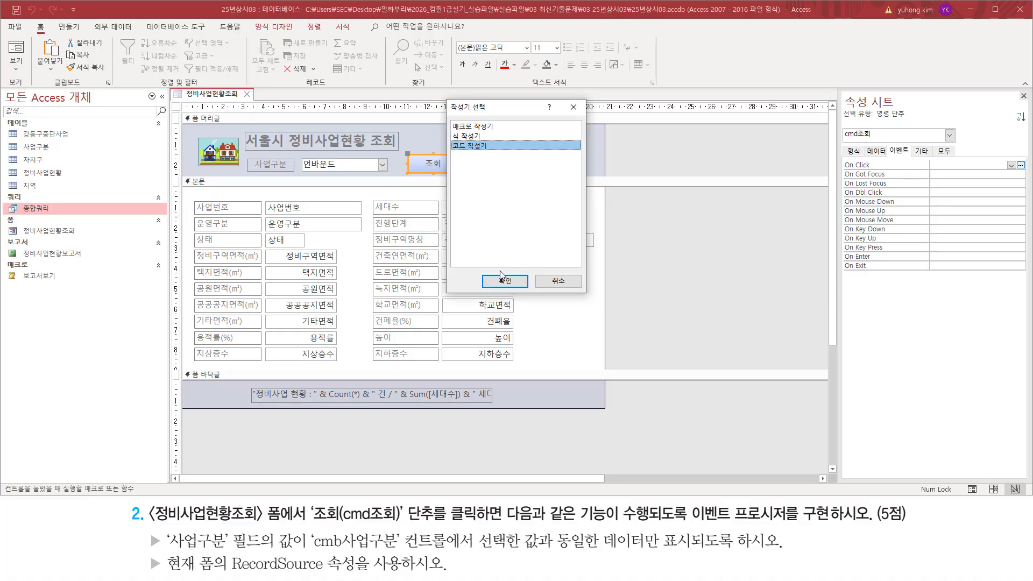
drag(498, 270, 514, 290)
key(Escape)
click(506, 281)
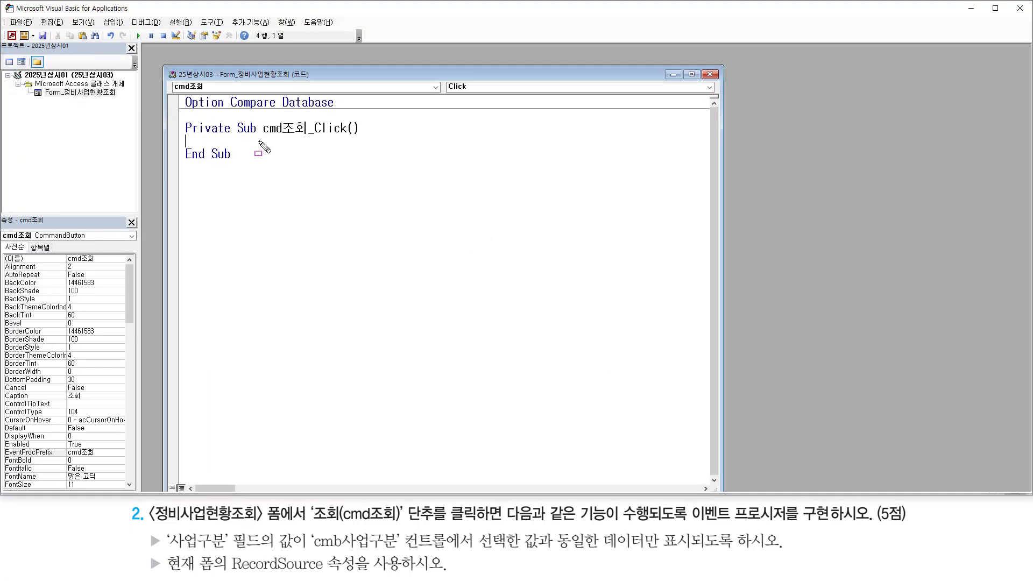
drag(259, 139, 362, 138)
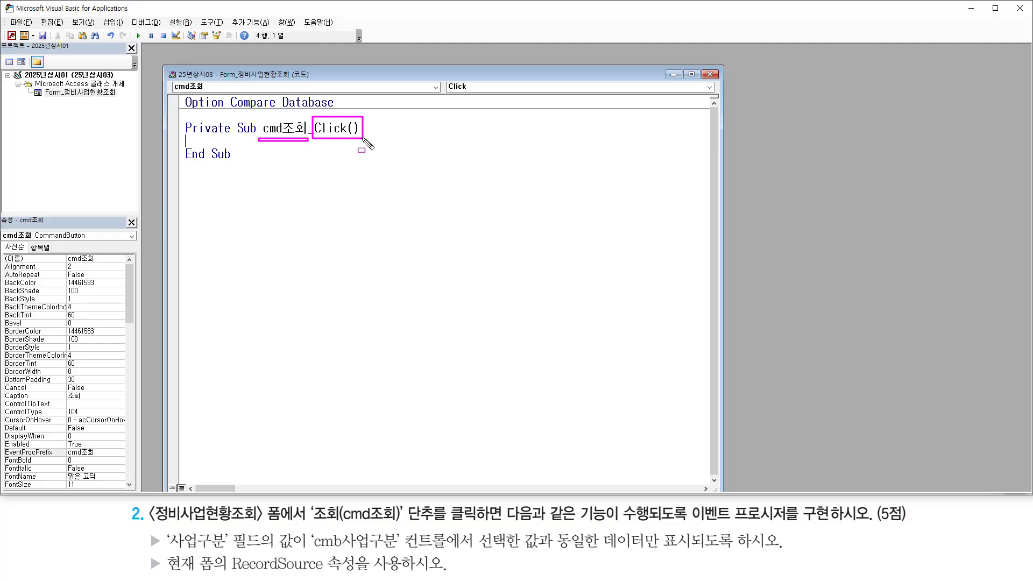
drag(312, 522, 429, 521)
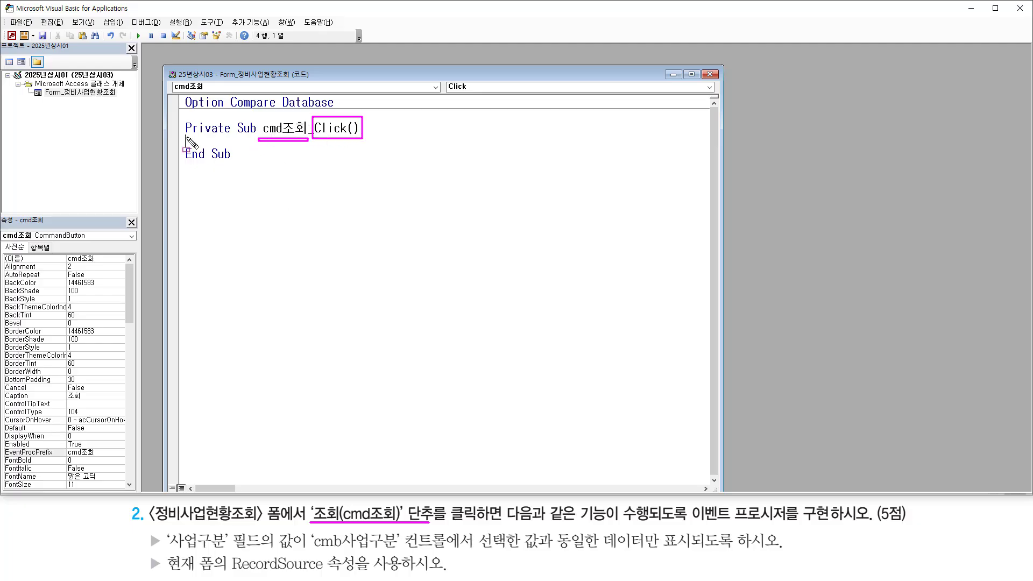
drag(185, 139, 249, 148)
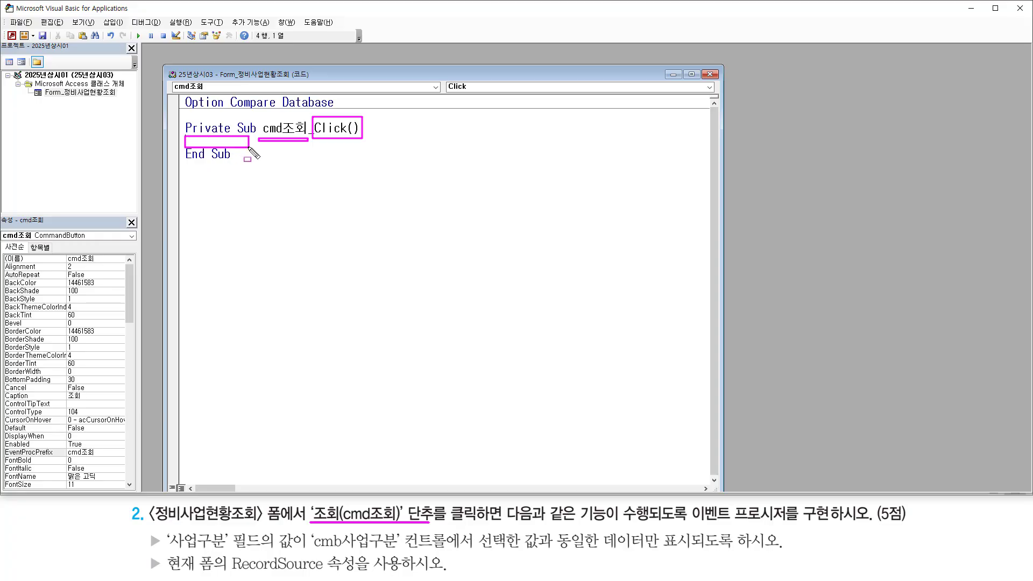
key(Escape)
Step: Add blank lines inside the cmd조회_Click procedure and enter me.RecordSource between them
key(Return)
key(Return)
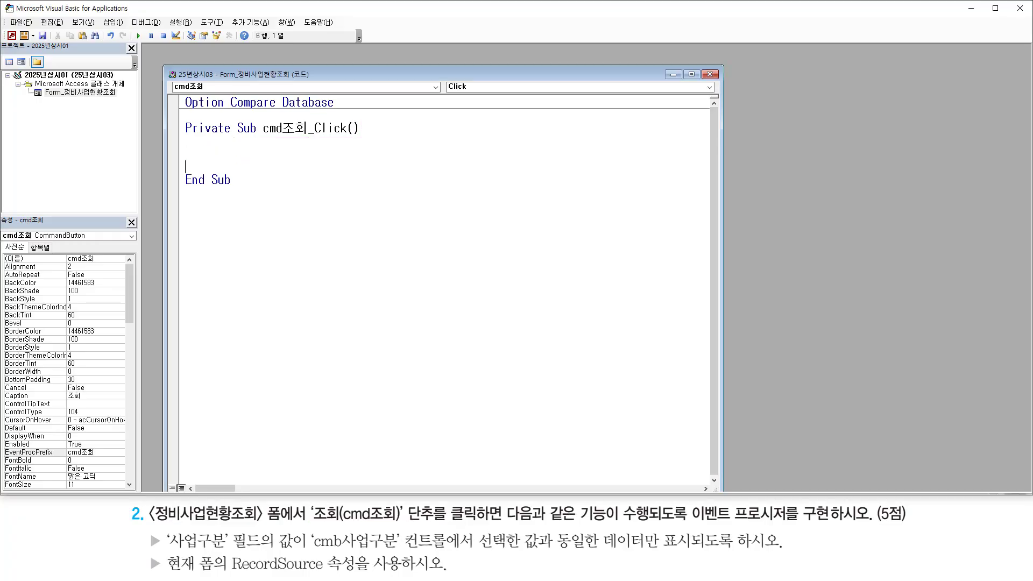
key(Return)
key(Up)
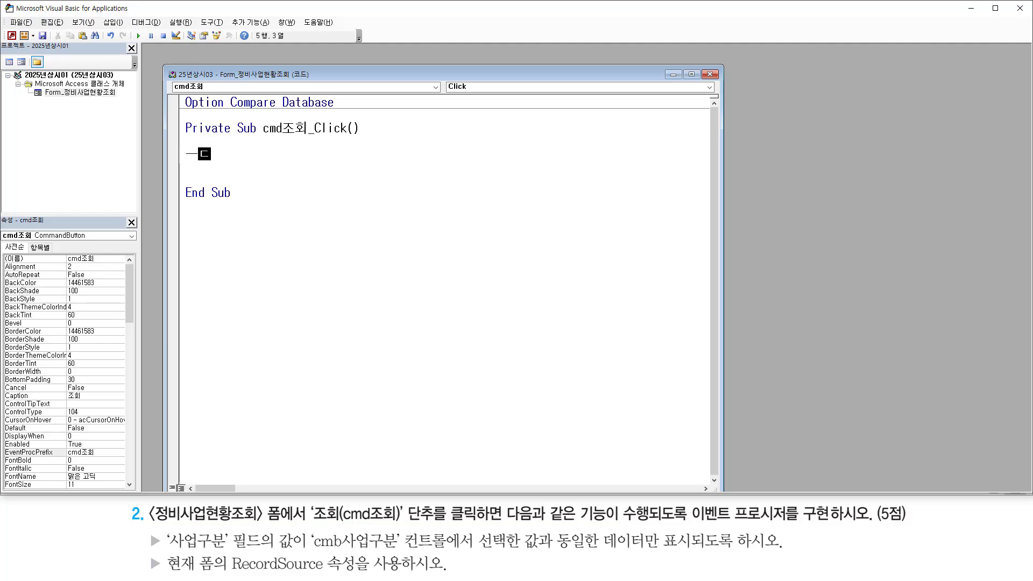
text(me.)
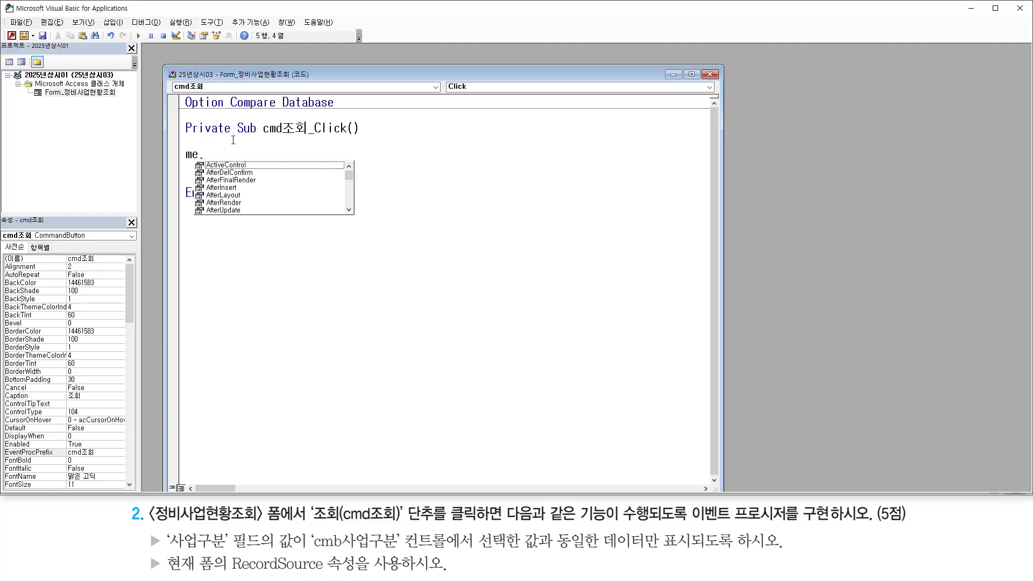
text(recor)
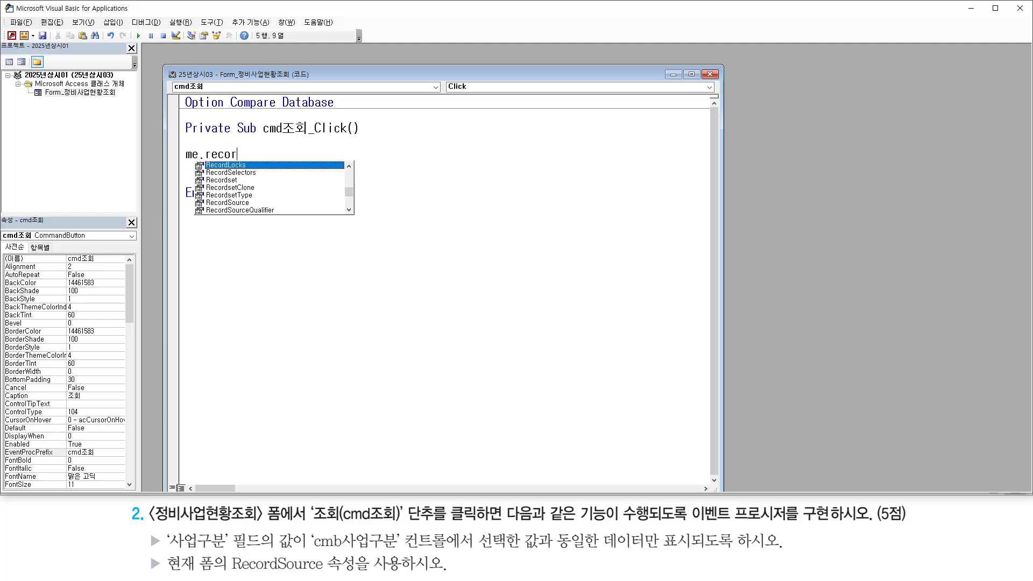
text(ds)
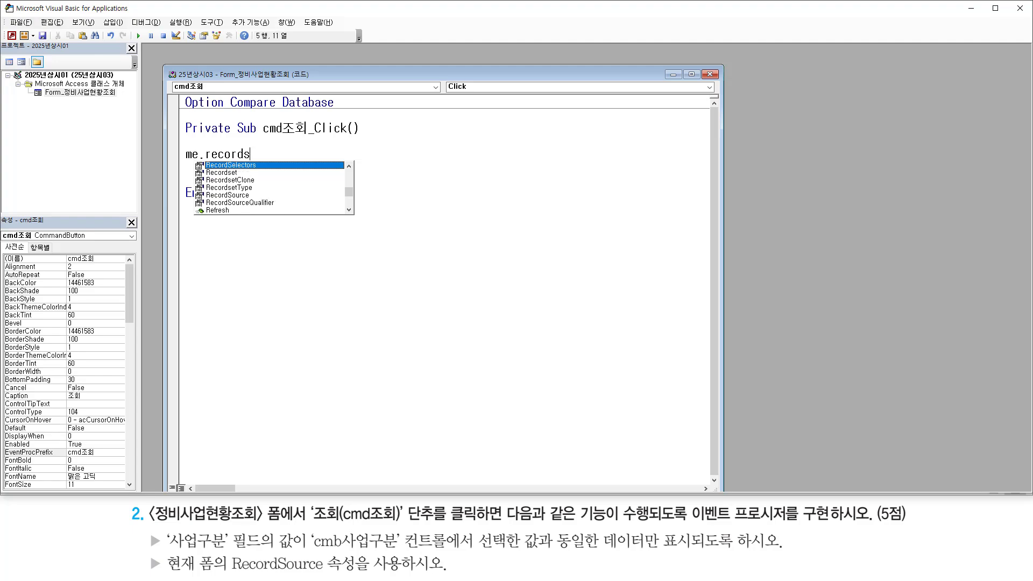
text(o)
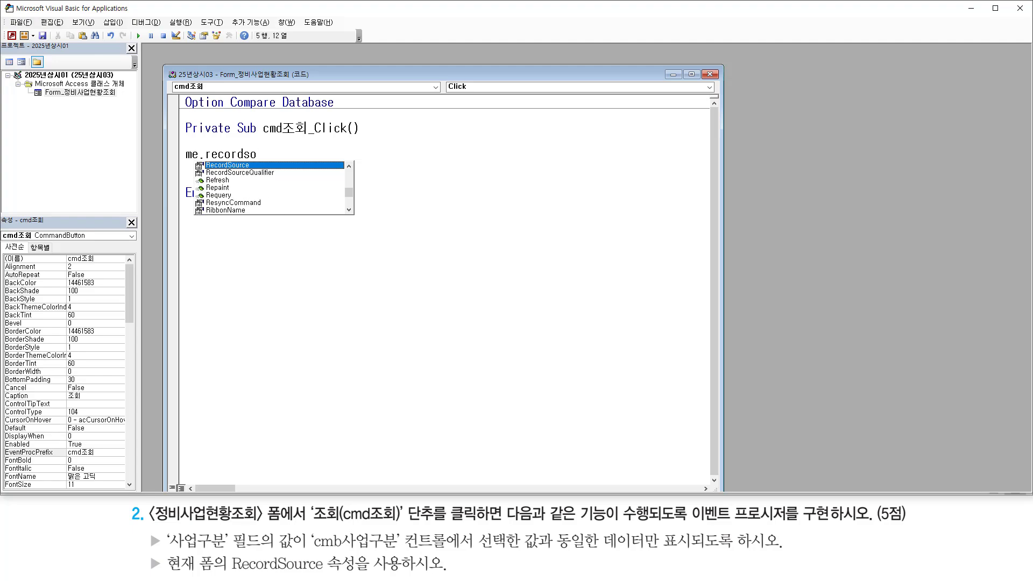
key(Tab)
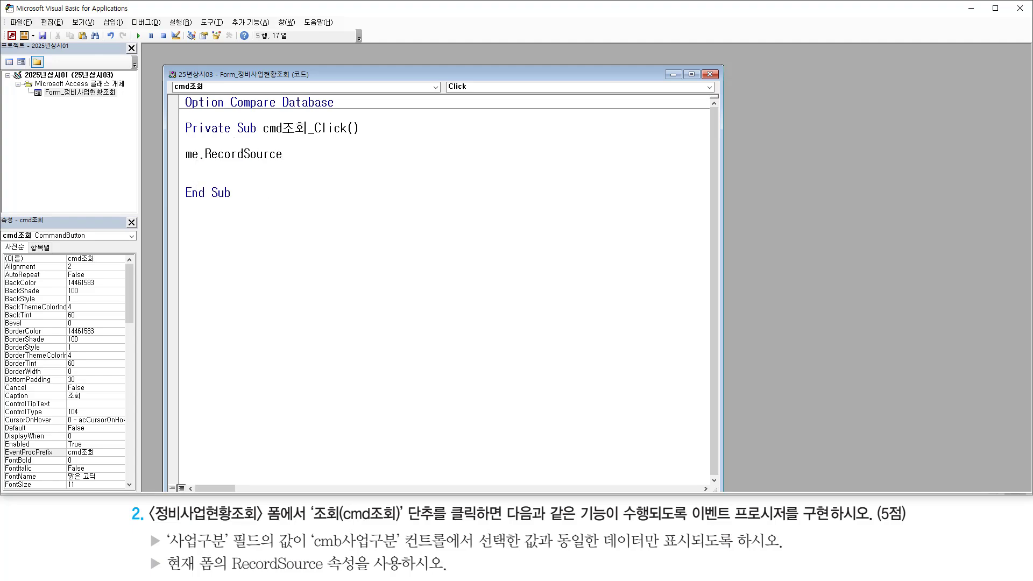
Step: Continue the RecordSource line with = "select * from 종합쿼리 where 사업구분 = cmb사업구분
text(= "sel)
key(BackSpace)
key(BackSpace)
text(rom 종합쿼리)
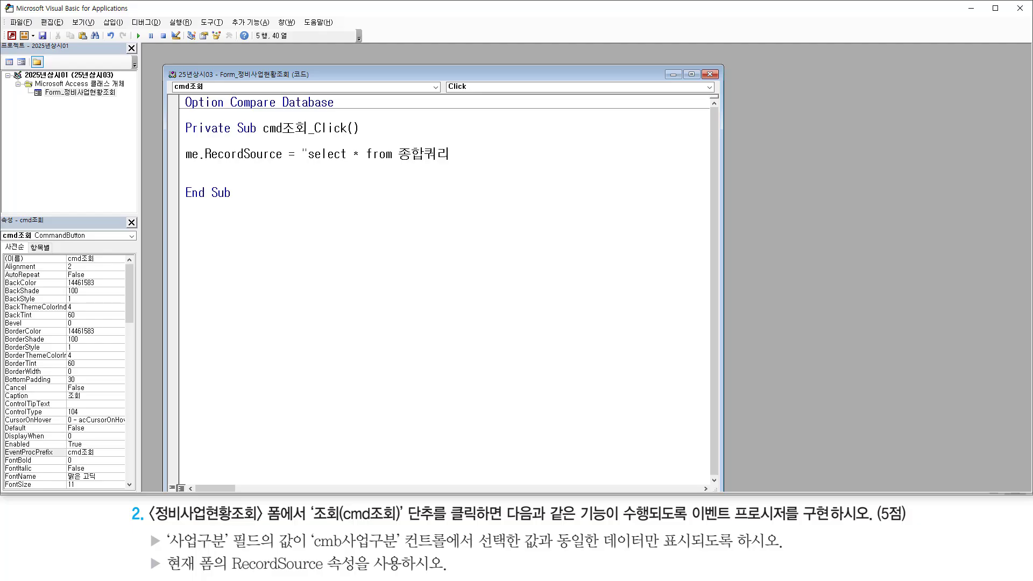
key(Hangul)
text(where )
text(사이)
text(구분 = cm)
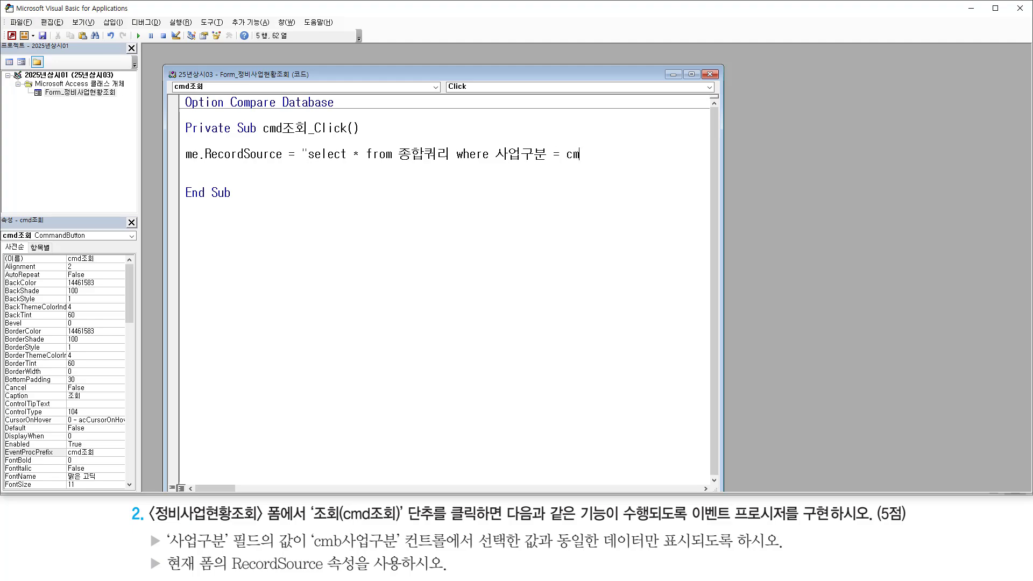
text(b사업구분)
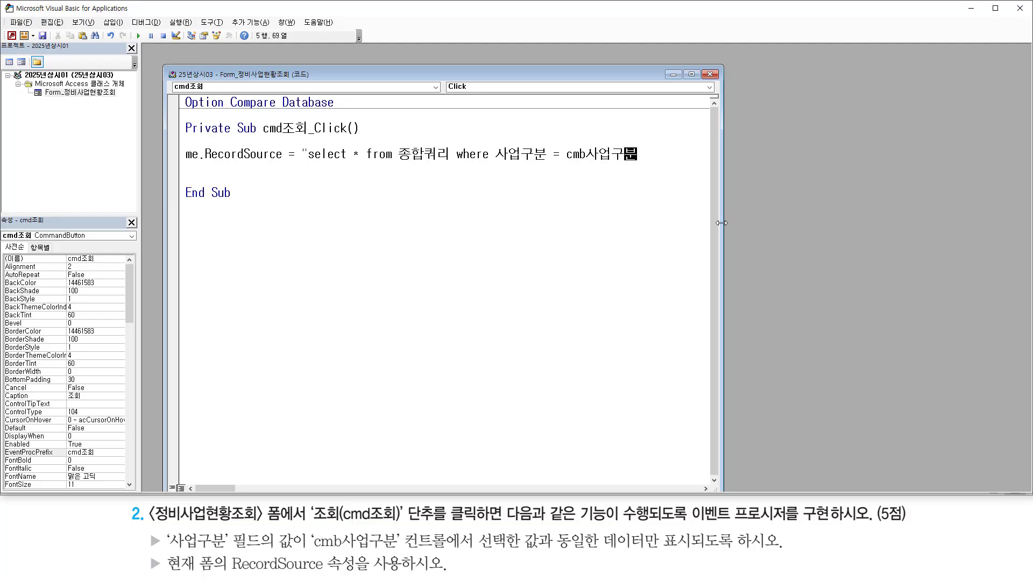
Step: Widen the code window and concatenate cmb사업구분 as a quoted text value so the condition ends with '" & cmb사업구분 & "'"
drag(869, 204, 878, 203)
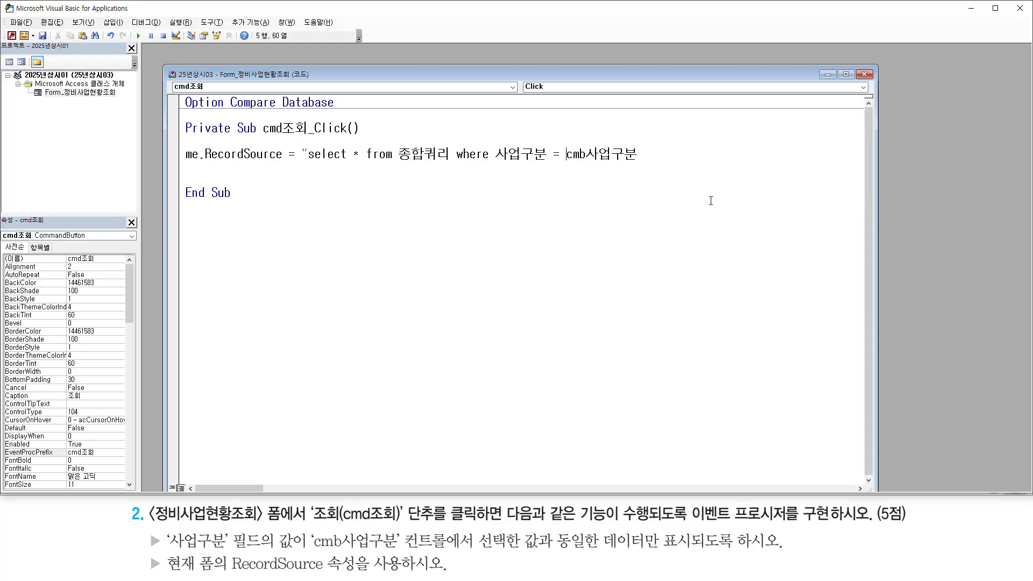
text('")
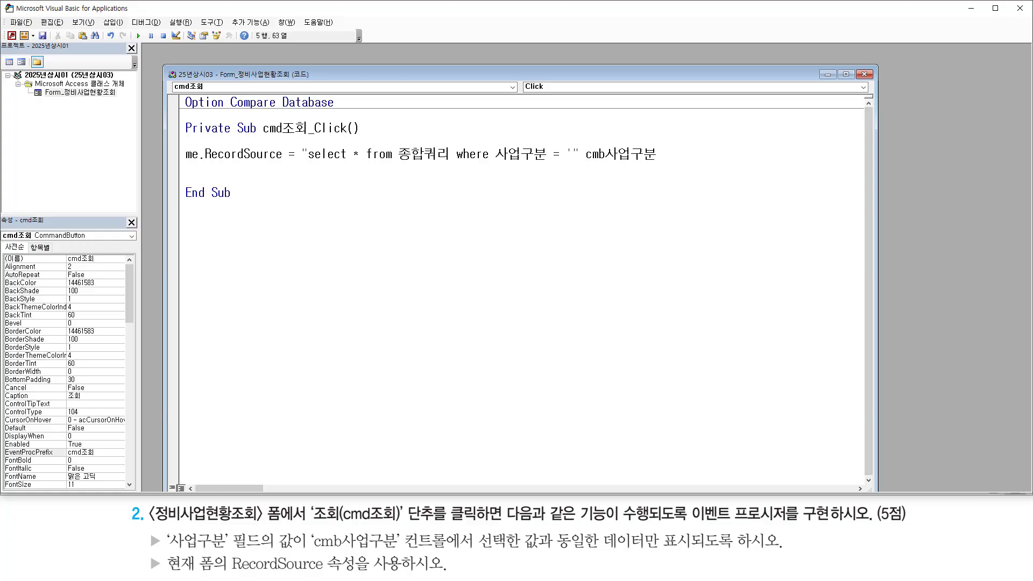
text( &)
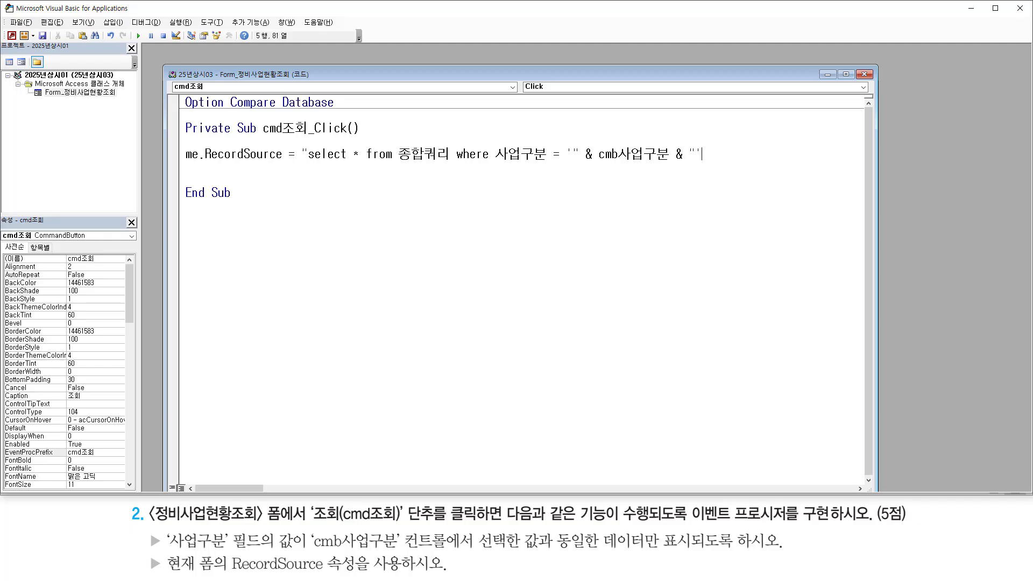
text(")
Step: Leave the finished code line, return to Access and show the 정비사업현황조회 form in form view
click(310, 180)
mouse_move(65, 76)
mouse_down()
mouse_move(80, 113)
mouse_move(46, 94)
mouse_move(4, 30)
mouse_move(21, 44)
mouse_up()
click(12, 36)
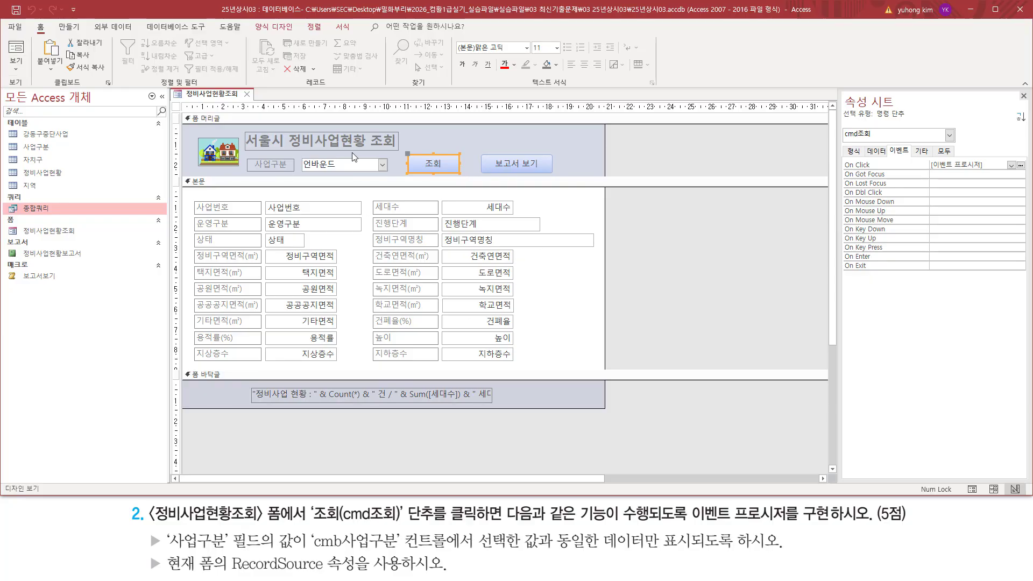
right_click(214, 98)
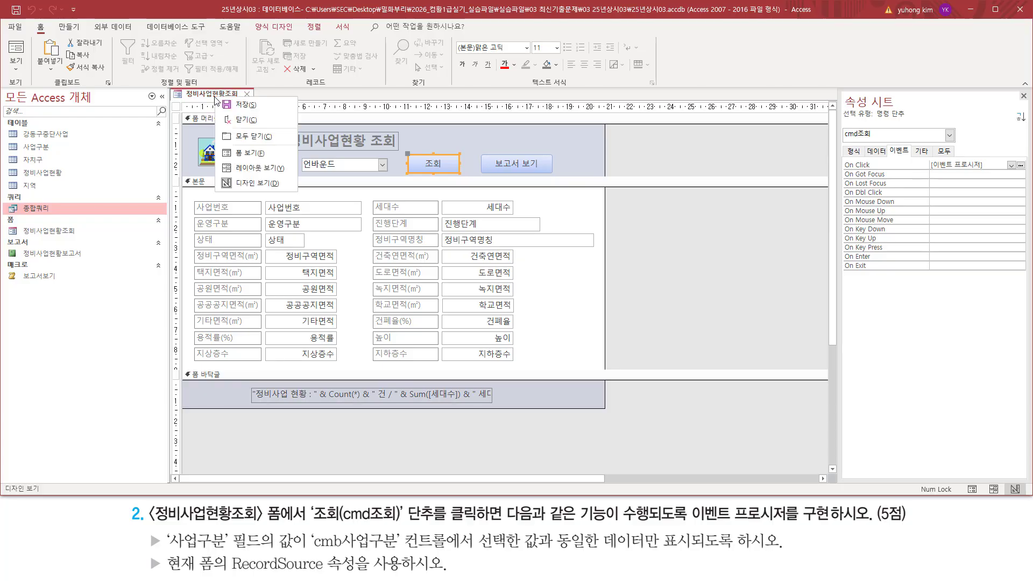
click(240, 154)
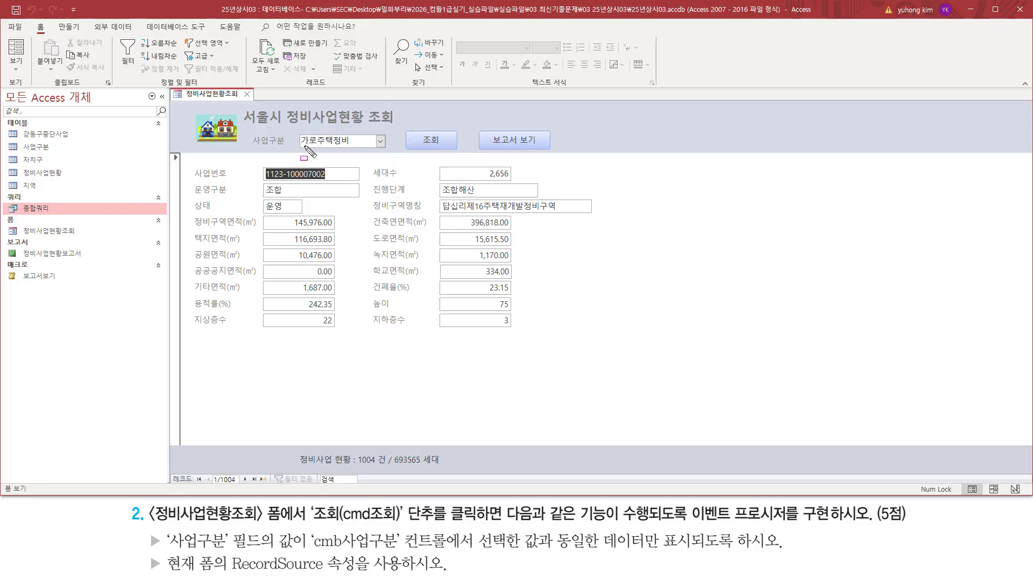
Step: Run 조회 with 사업구분 set to 가로주택정비 and check the record count and 정비구역명칭
drag(299, 145, 350, 146)
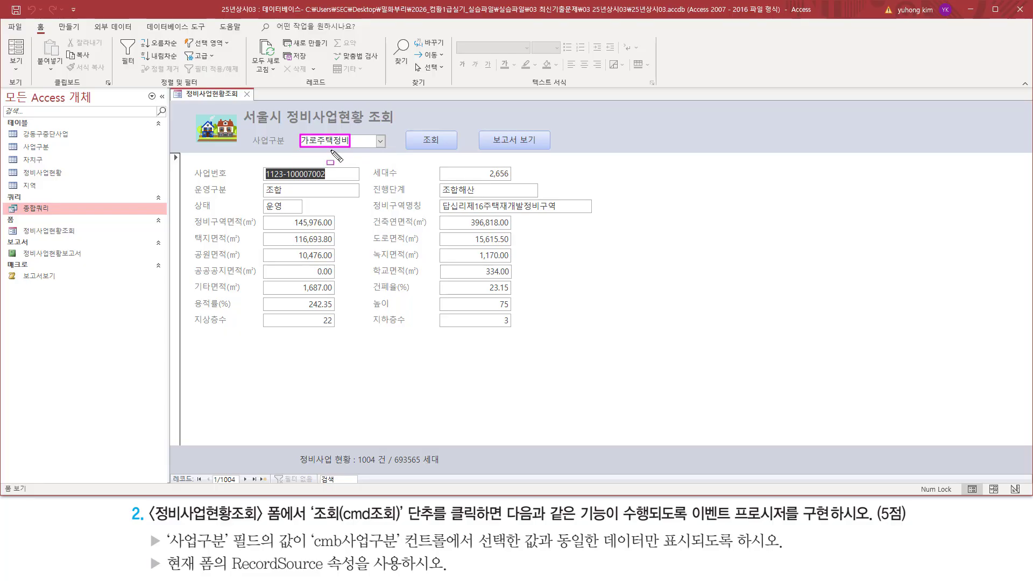
key(Escape)
click(437, 144)
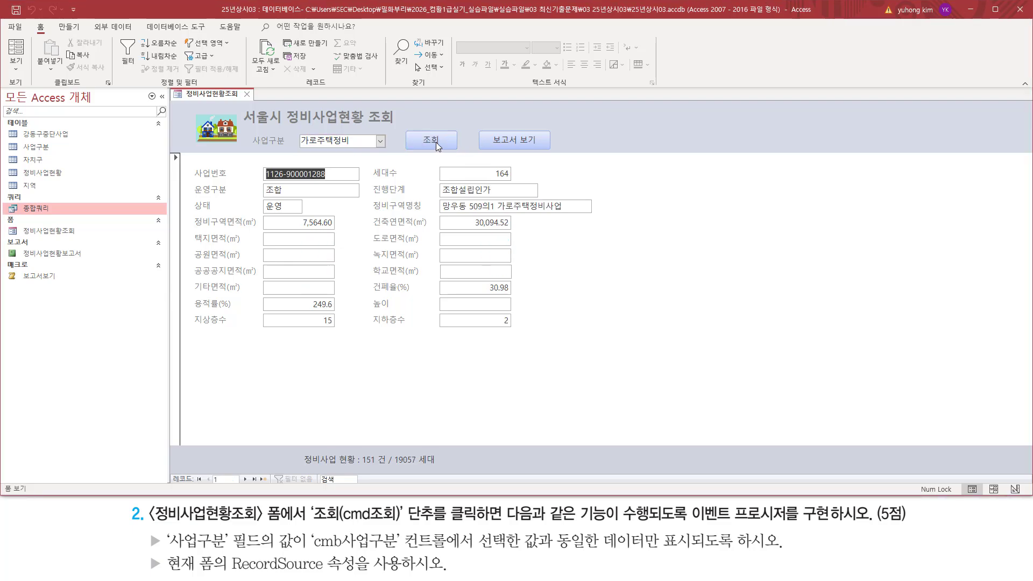
key(ctrl+2)
drag(300, 147, 351, 147)
drag(360, 466, 386, 466)
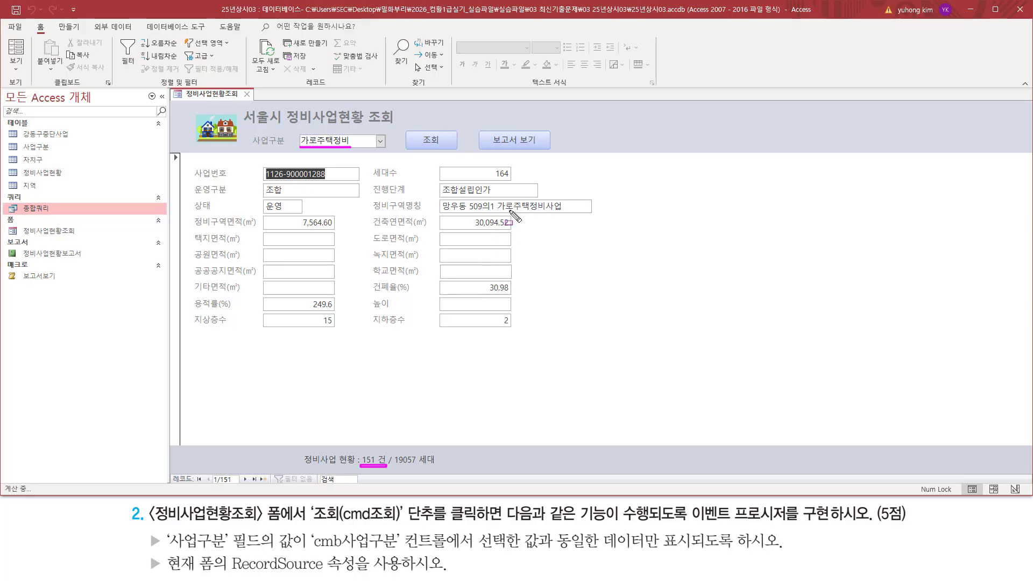
drag(499, 225, 562, 211)
key(Escape)
Step: Choose 리모델링 as 사업구분, run 조회 and check the record count in the footer and record navigation
click(380, 141)
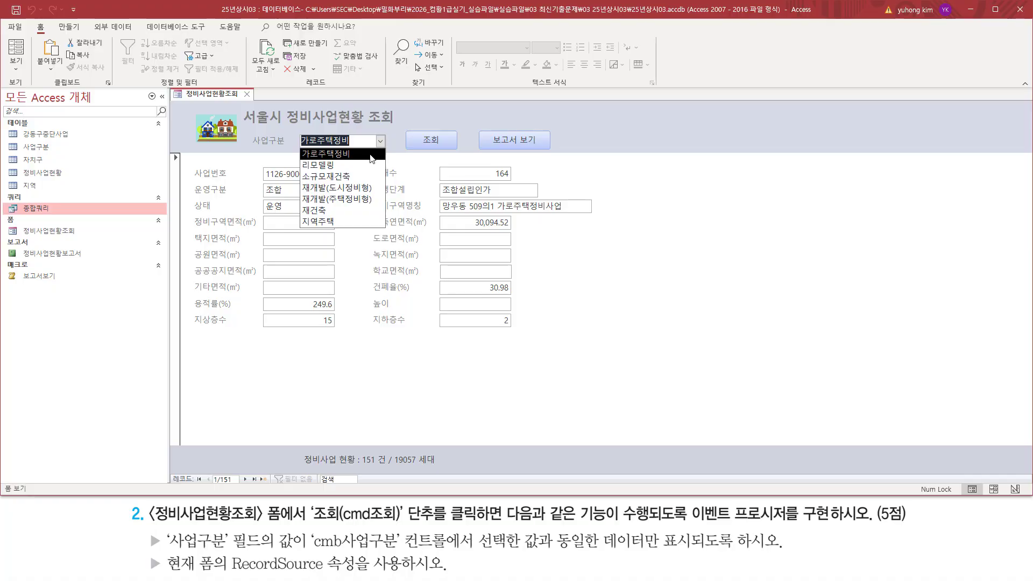
click(355, 166)
drag(410, 130, 453, 147)
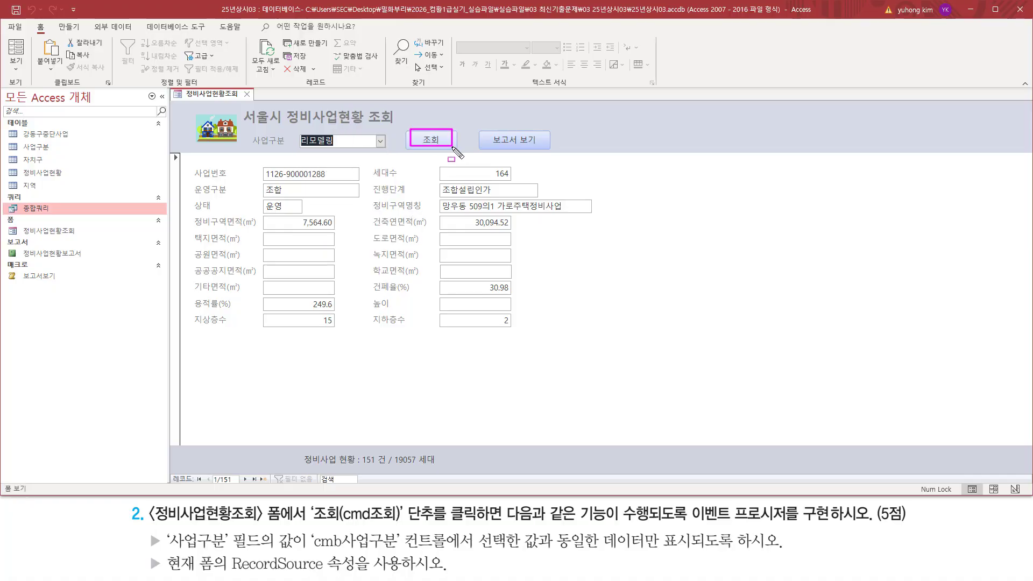
key(Escape)
click(438, 144)
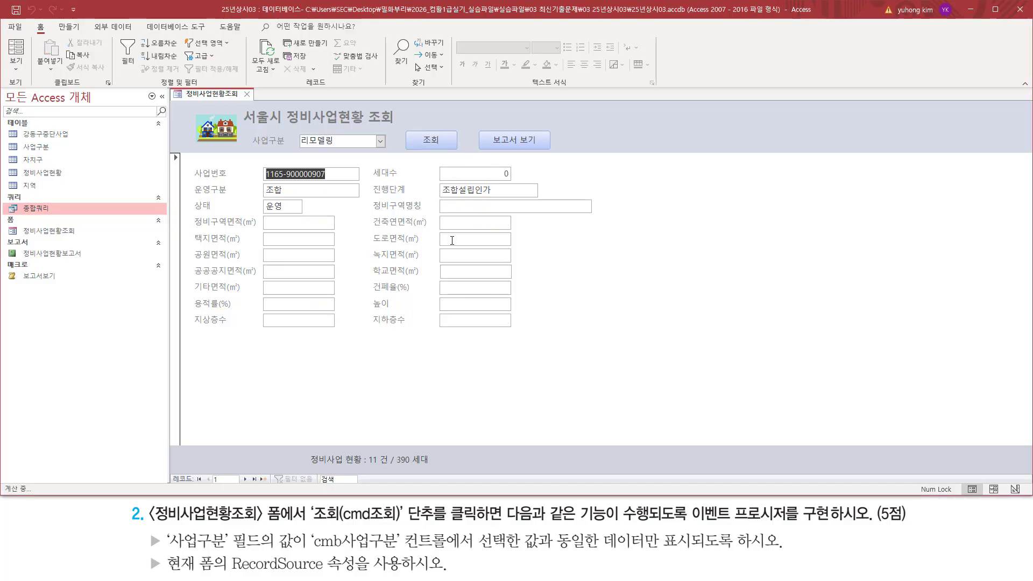
drag(364, 468, 389, 468)
key(Escape)
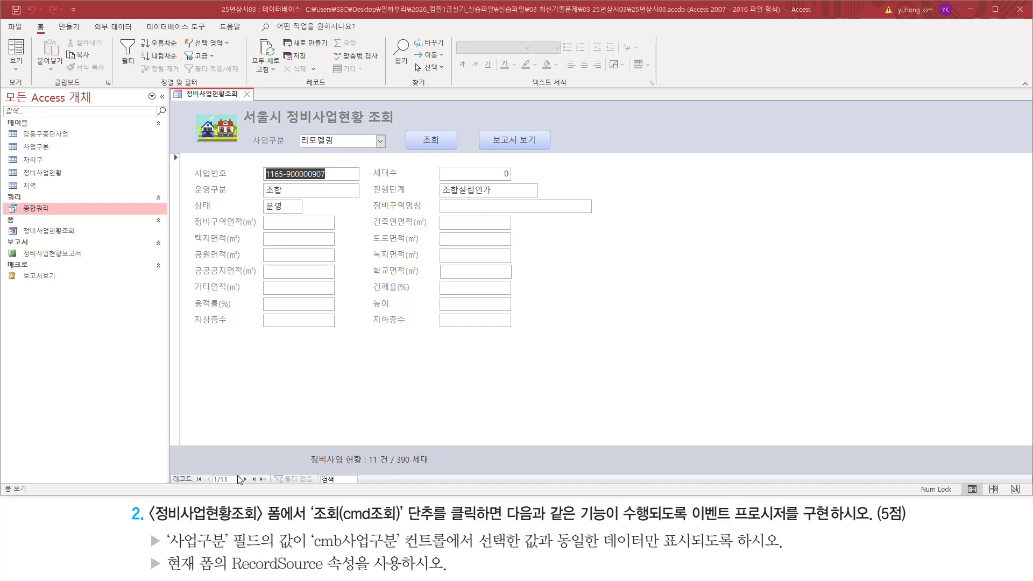
key(ctrl+2)
mouse_move(183, 473)
mouse_down()
mouse_move(274, 496)
mouse_move(182, 467)
mouse_up()
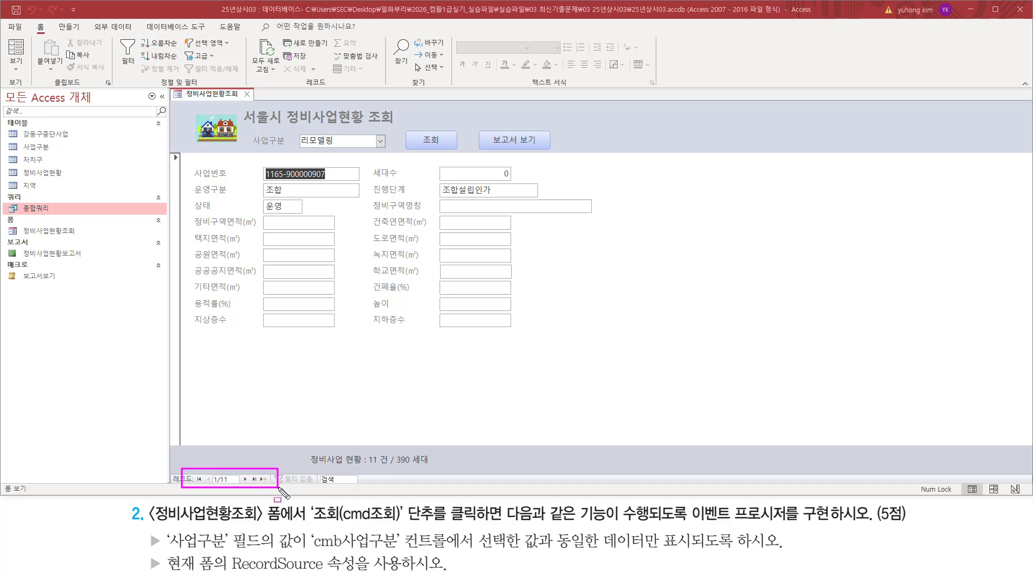
Step: Page through the filtered 리모델링 records up to the eighth and check each 정비구역명칭 against the selected 사업구분
key(Escape)
click(245, 480)
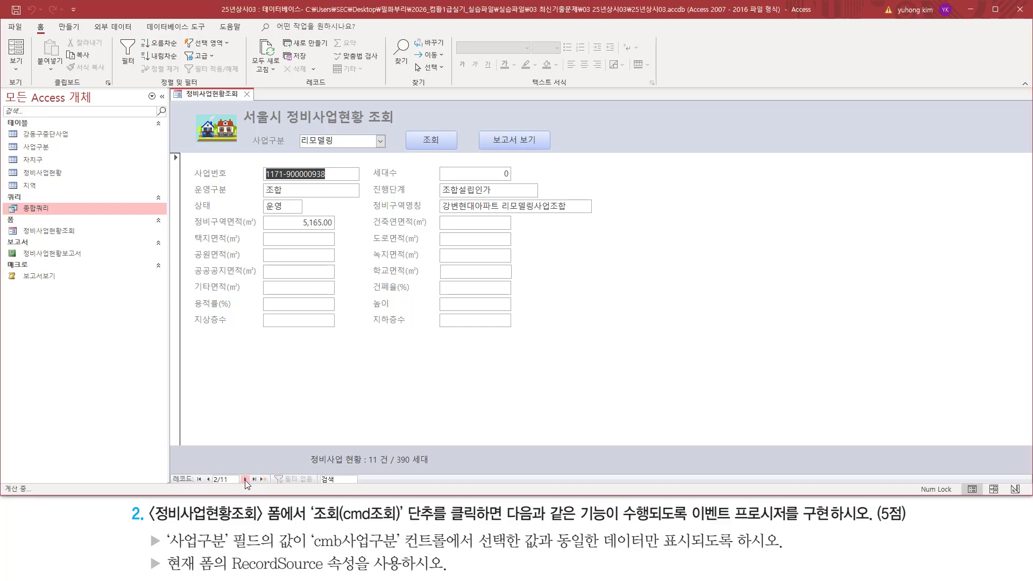
key(ctrl+2)
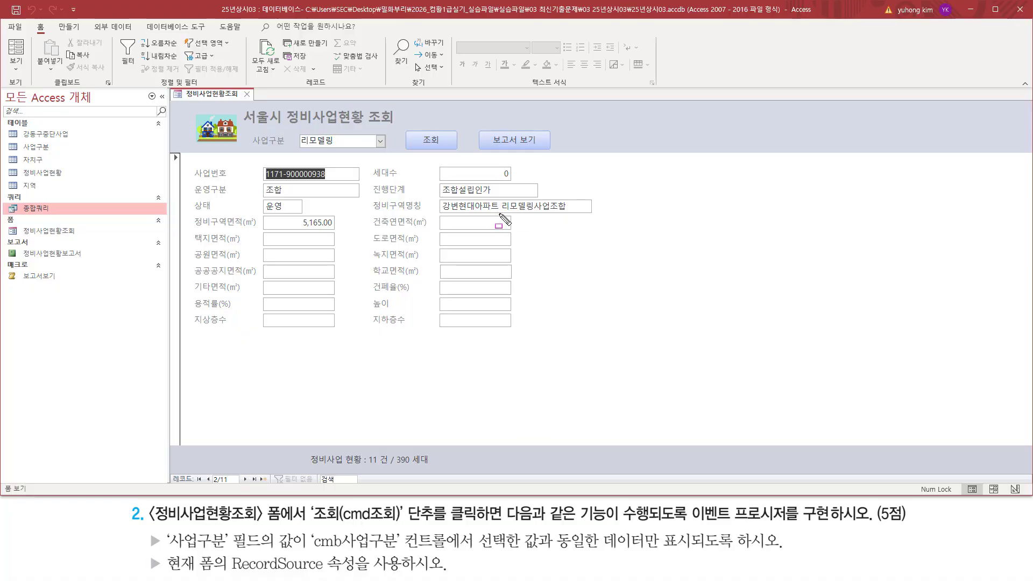
drag(499, 214, 566, 214)
key(Escape)
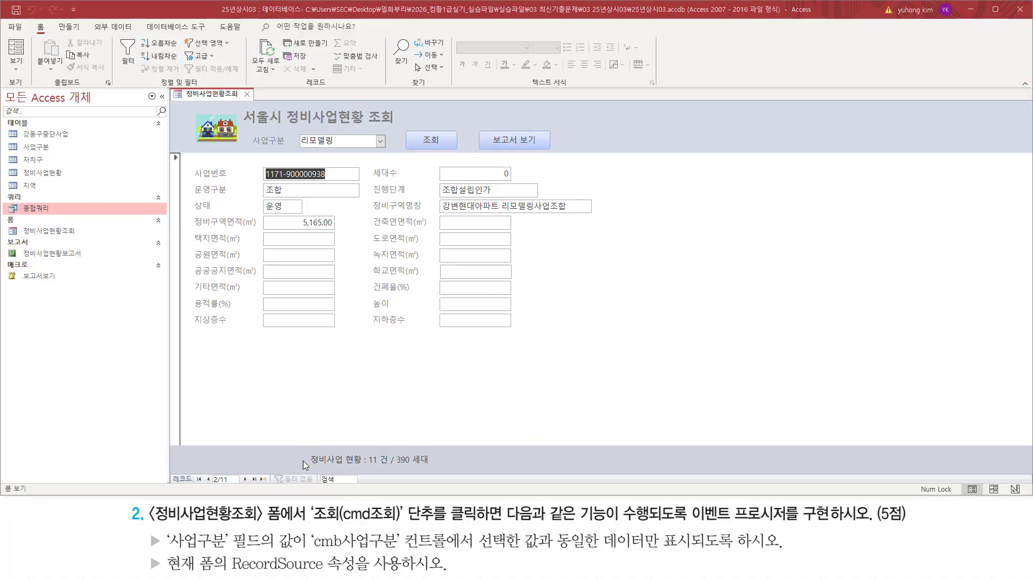
click(244, 480)
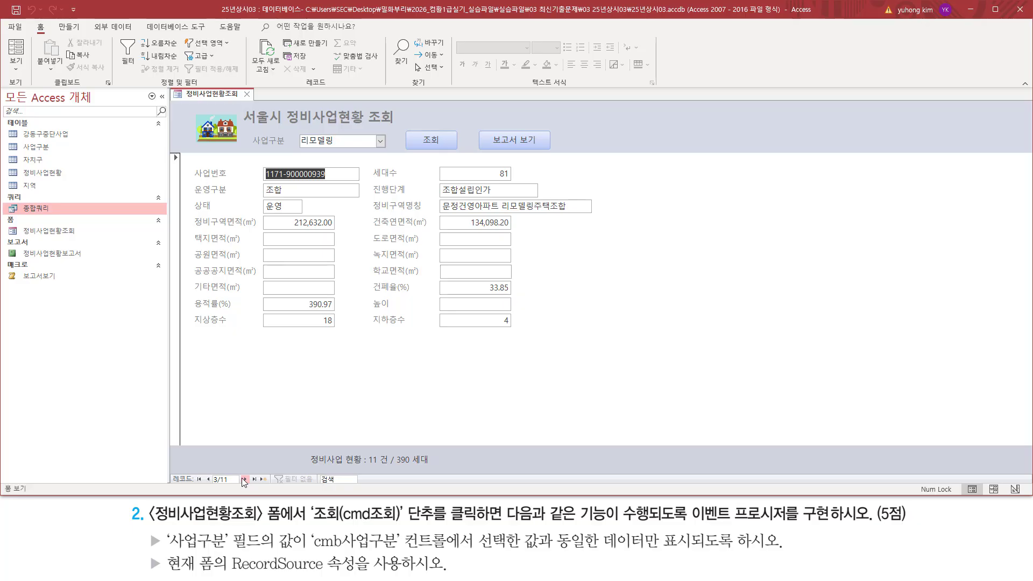
key(ctrl+2)
drag(502, 214, 547, 215)
key(Escape)
click(245, 479)
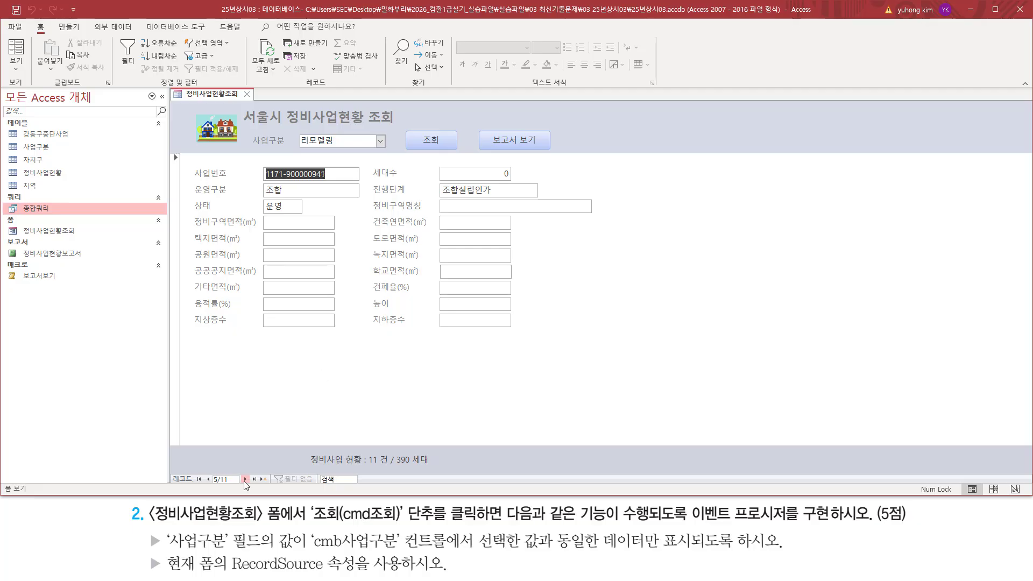
click(245, 479)
click(245, 479)
click(245, 479)
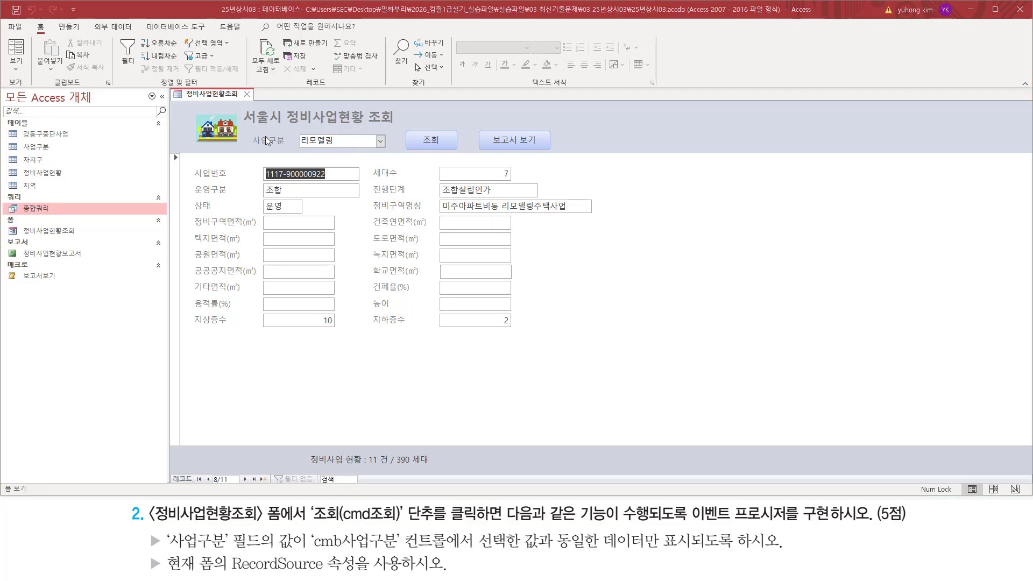
drag(246, 130, 388, 154)
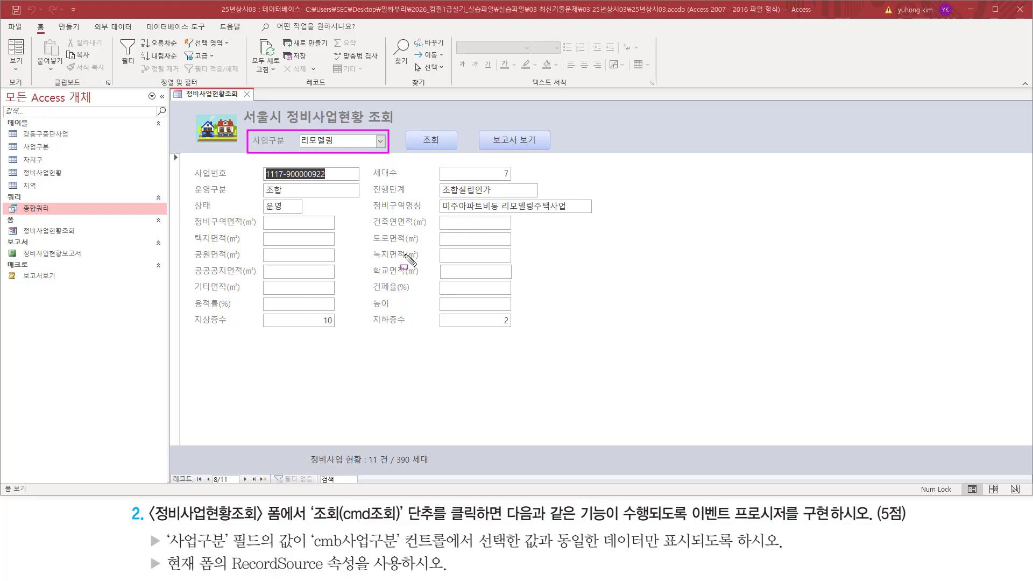
key(Escape)
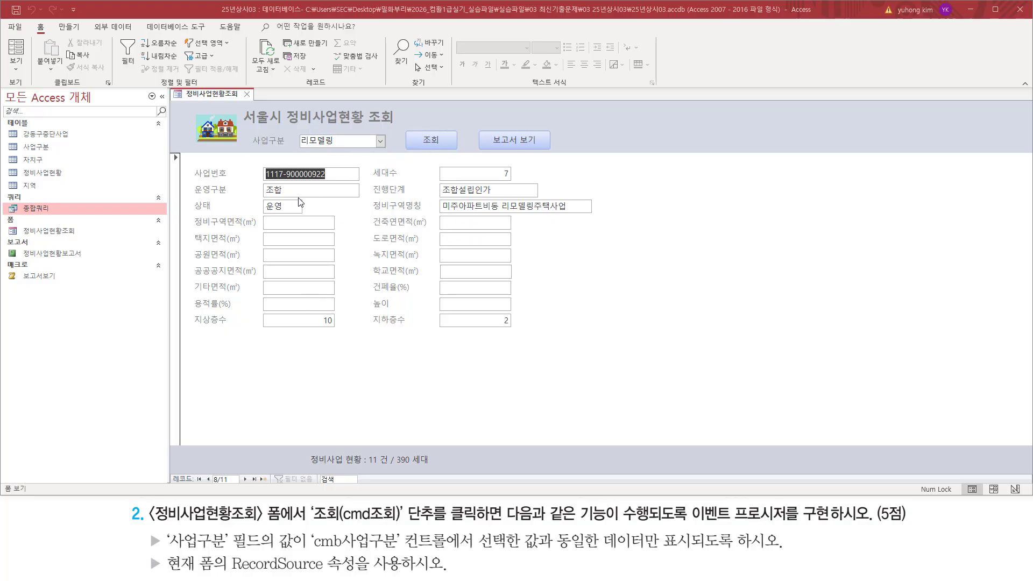
Step: Show the 정비사업현황조회 form in design view and open the On Click event procedure of cmd조회
right_click(218, 95)
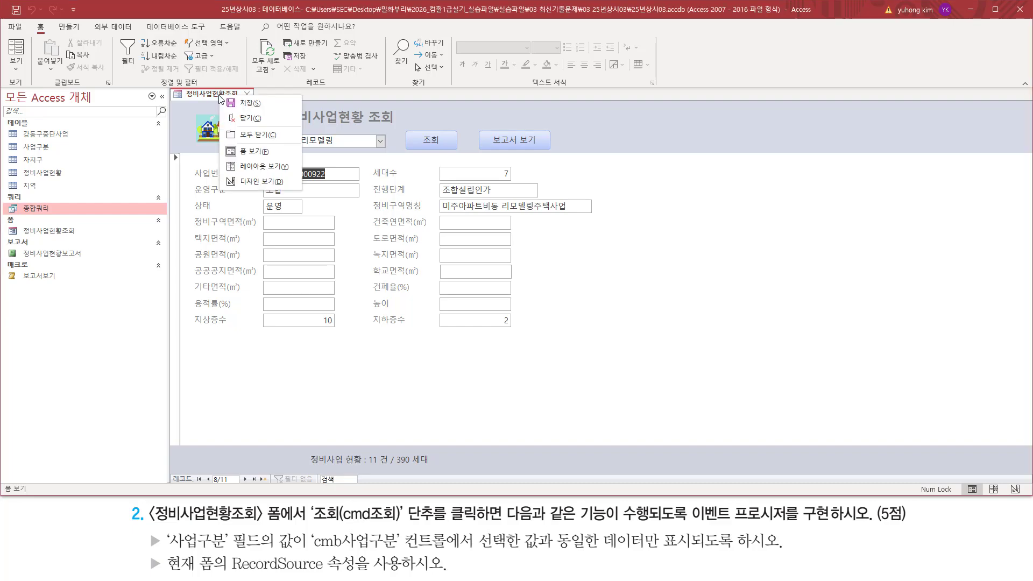
click(244, 182)
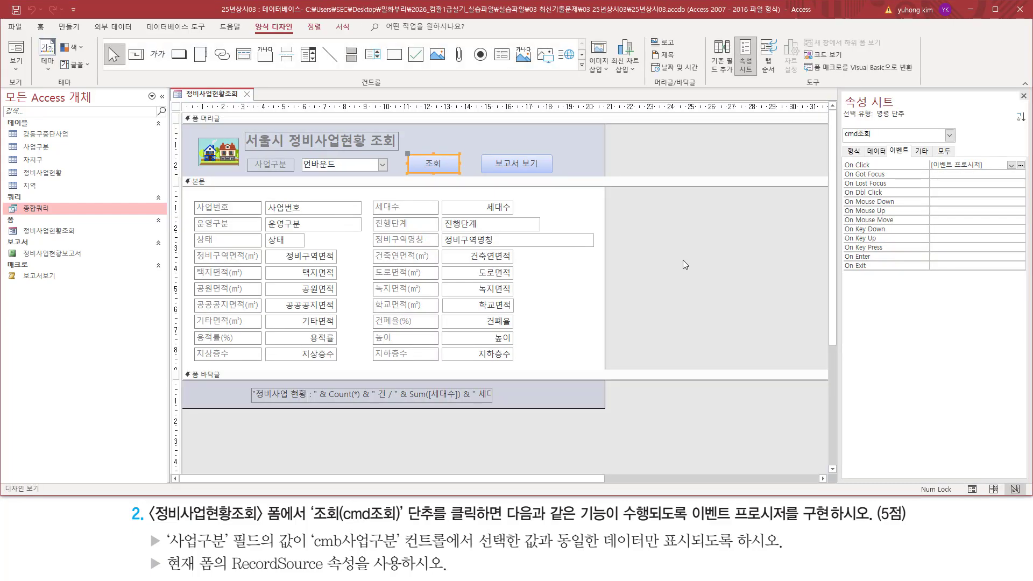
click(989, 165)
key(ctrl+2)
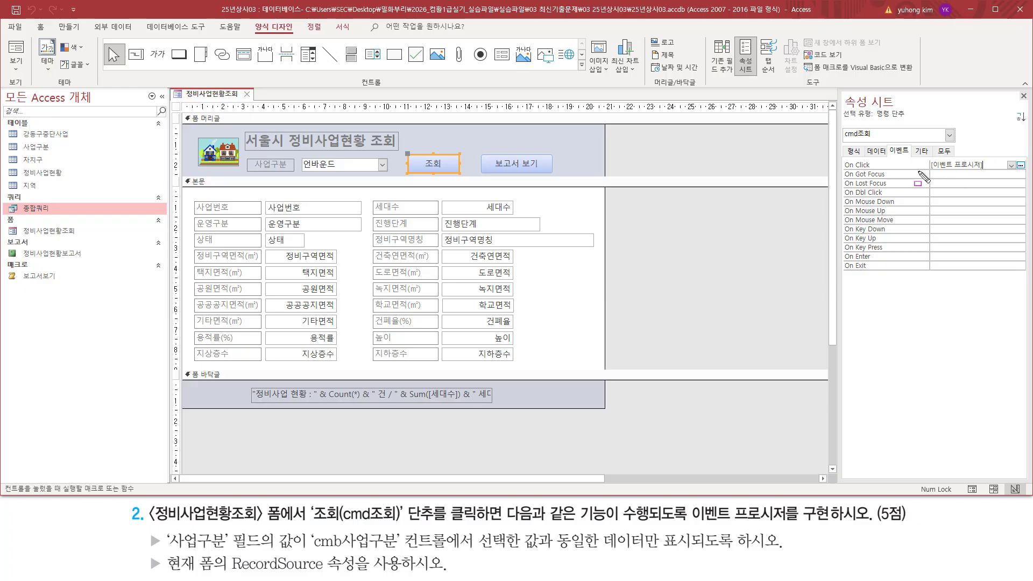
drag(920, 171, 1030, 174)
key(Escape)
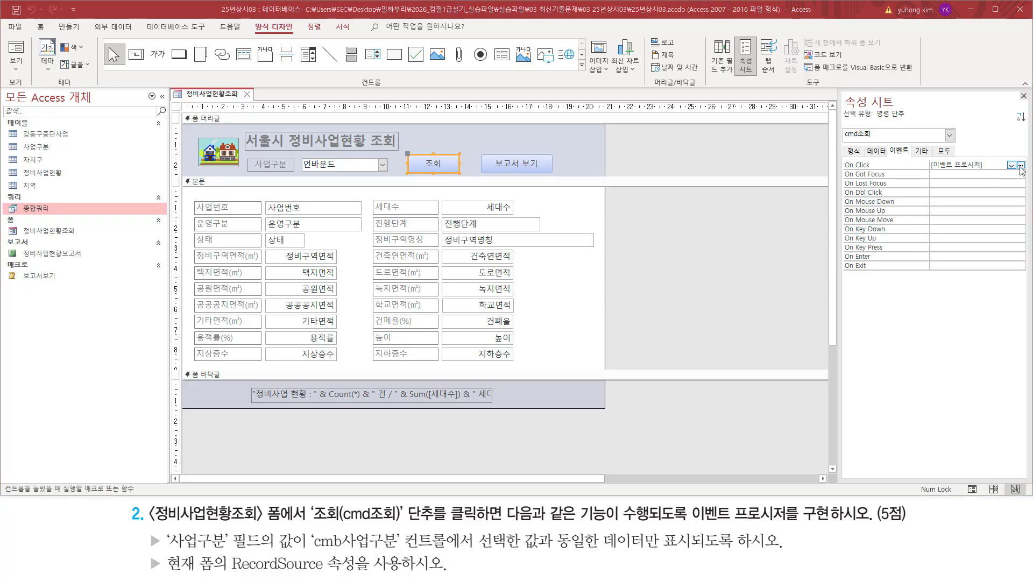
click(1021, 167)
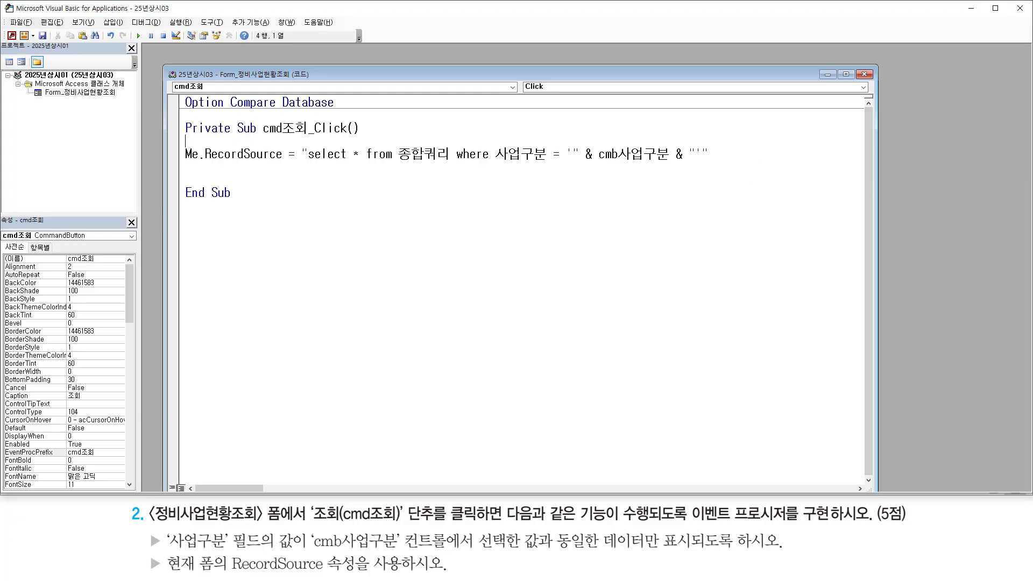
Step: Append .Column(1) to cmb사업구분 in the RecordSource condition so it reads cmb사업구분.Column(1)
key(ctrl+2)
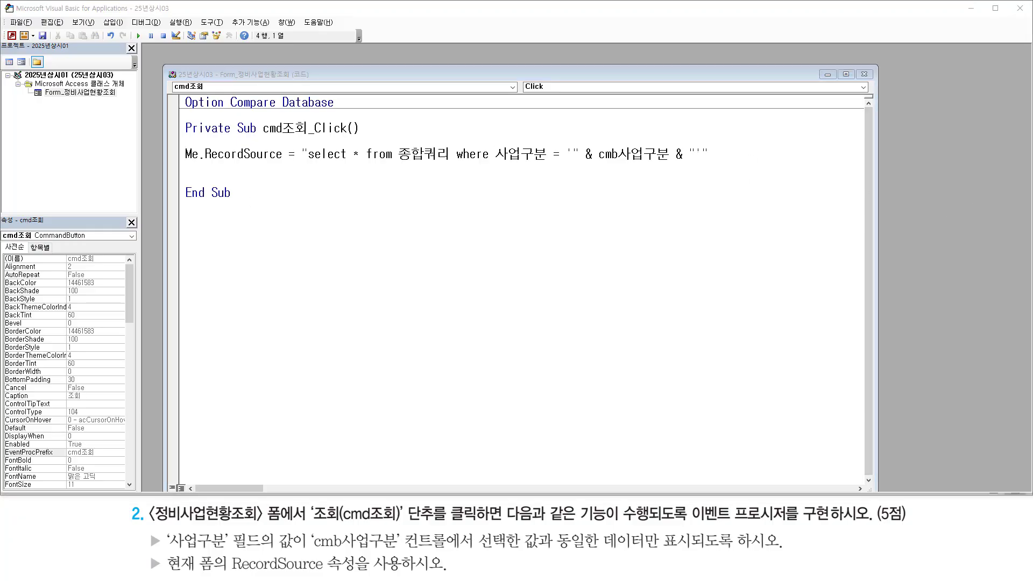
click(613, 167)
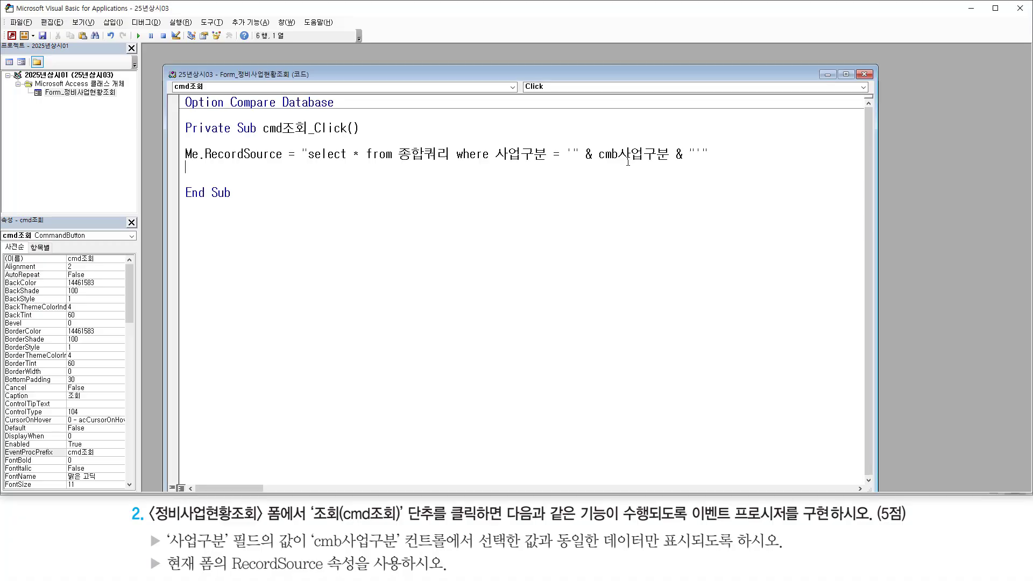
key(ctrl+2)
drag(597, 162, 668, 162)
key(Escape)
click(670, 160)
text(.)
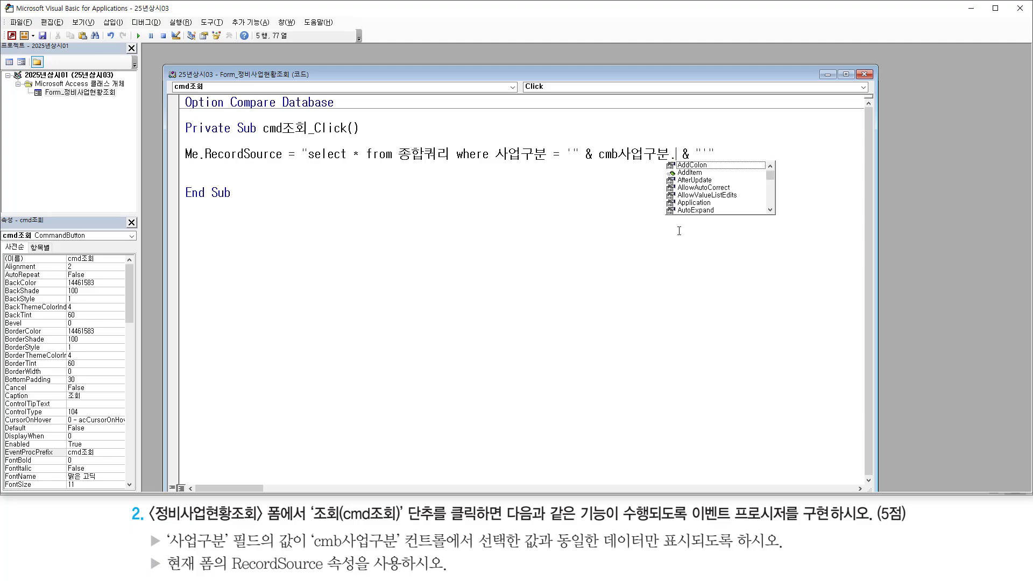
text(co)
key(Tab)
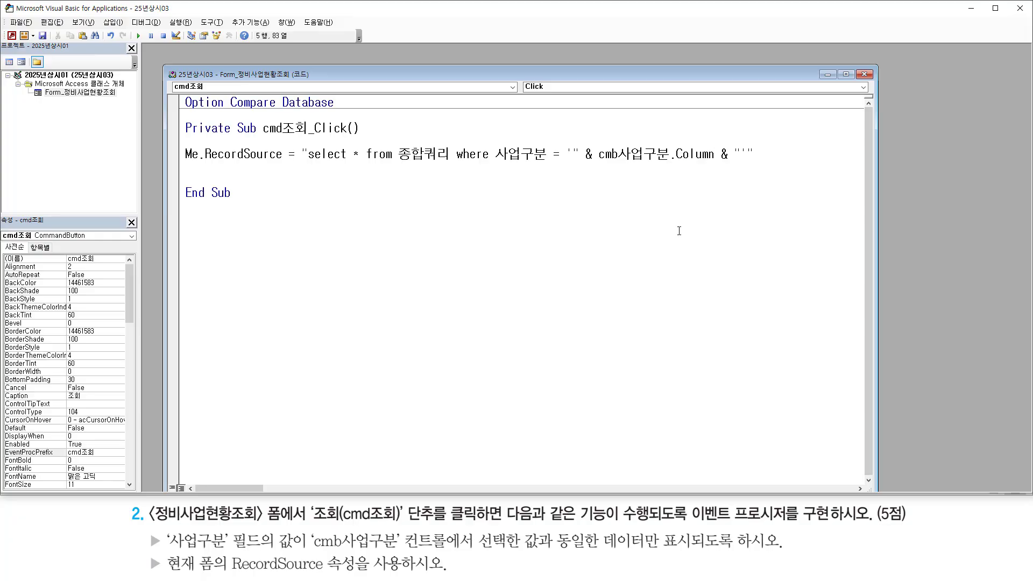
text(()
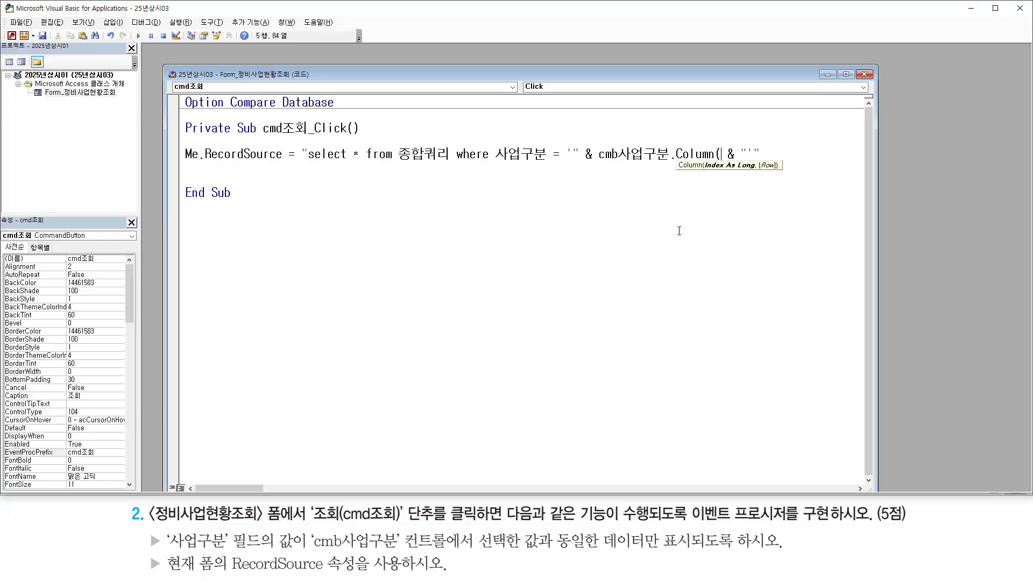
text(1))
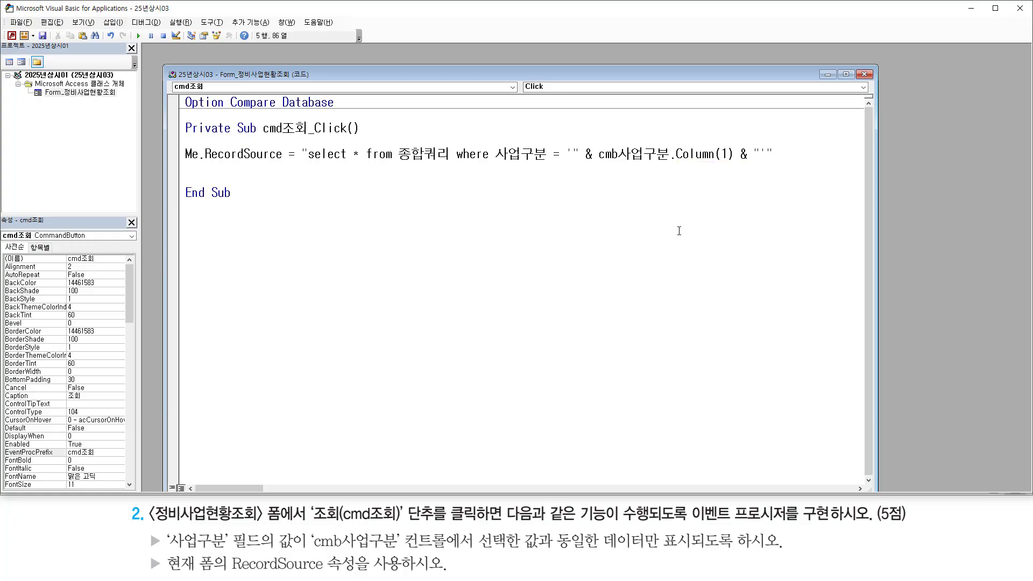
Step: Review the where condition on 사업구분 and the role of .Column(1) after cmb사업구분
drag(486, 164, 772, 164)
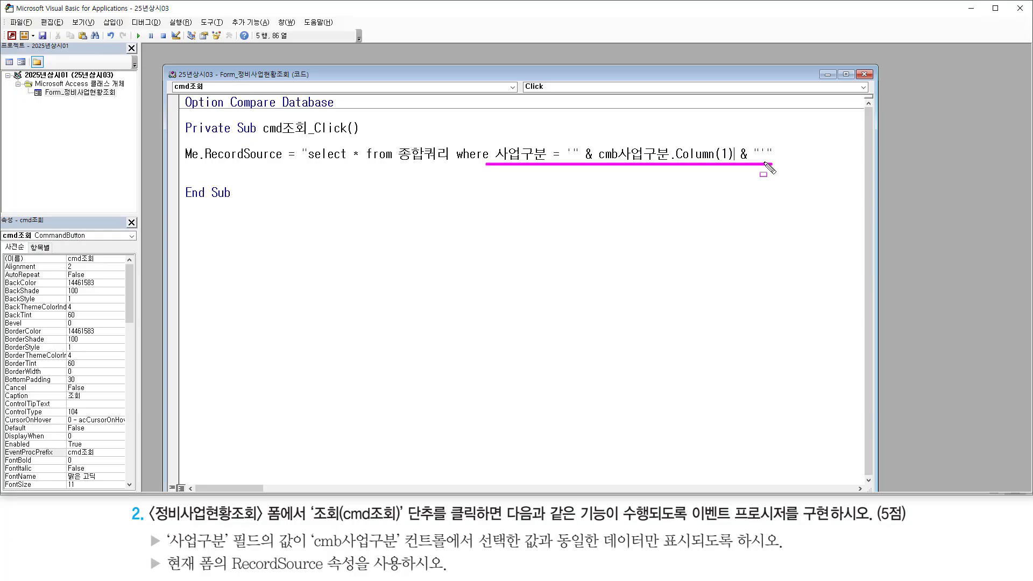
mouse_move(669, 139)
mouse_down()
mouse_move(677, 156)
mouse_move(735, 162)
mouse_up()
drag(670, 154, 735, 155)
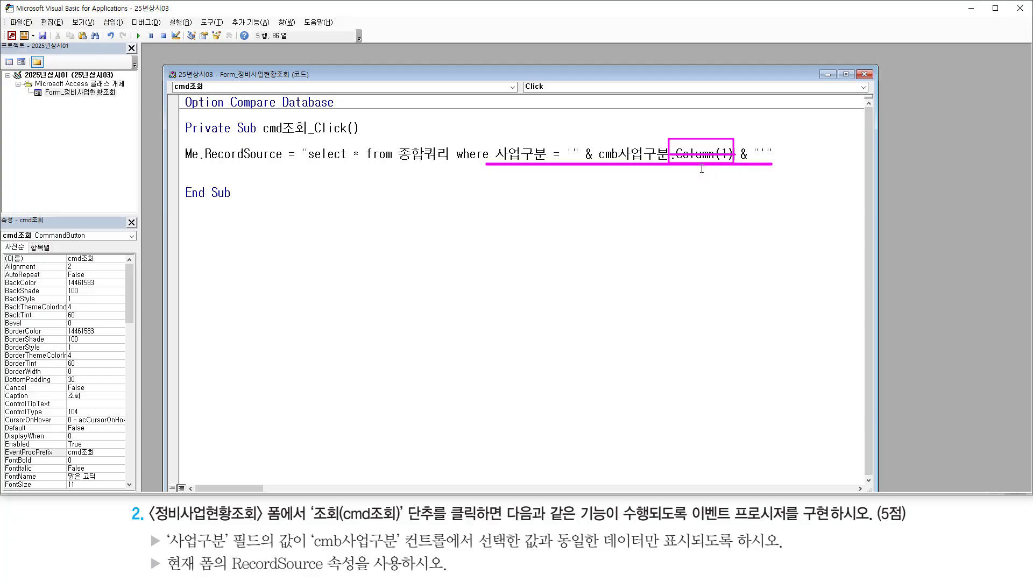
key(ctrl+2)
drag(669, 163, 732, 163)
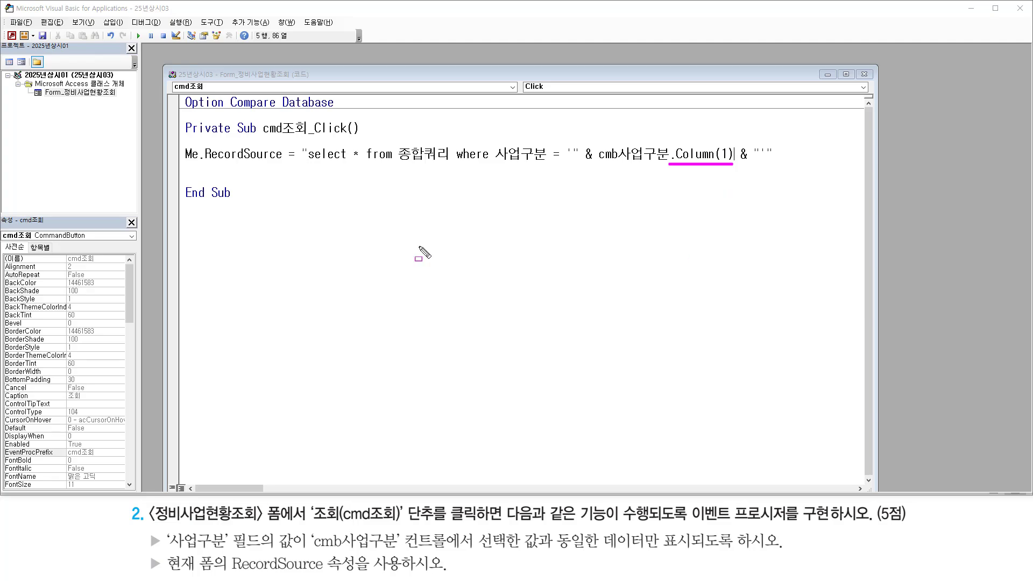
key(Escape)
key(ctrl+2)
drag(595, 164, 739, 165)
key(Escape)
Step: Return from the code editor to Access and show the 정비사업현황조회 form in form view
key(ctrl+2)
drag(4, 27, 22, 44)
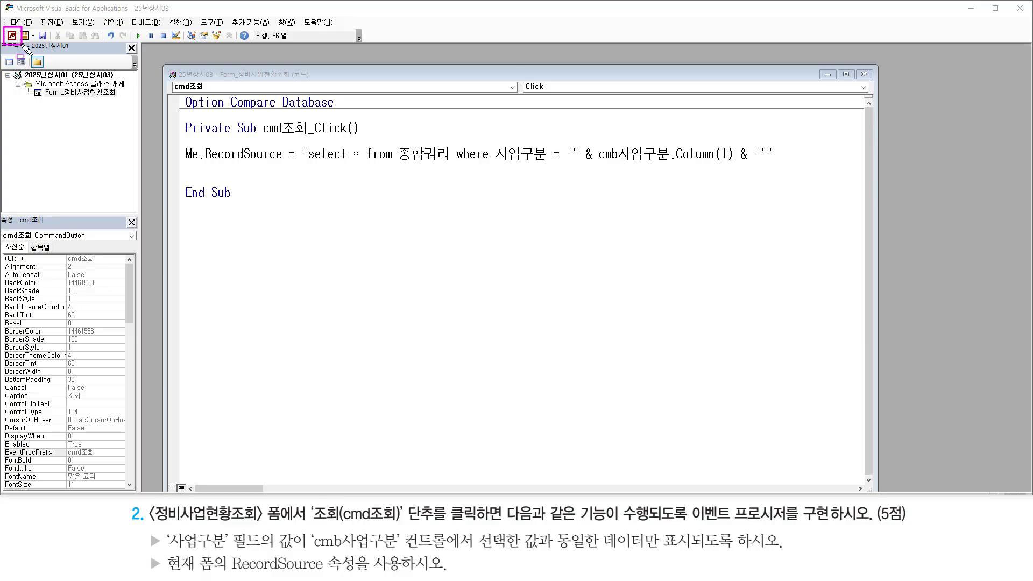
key(Escape)
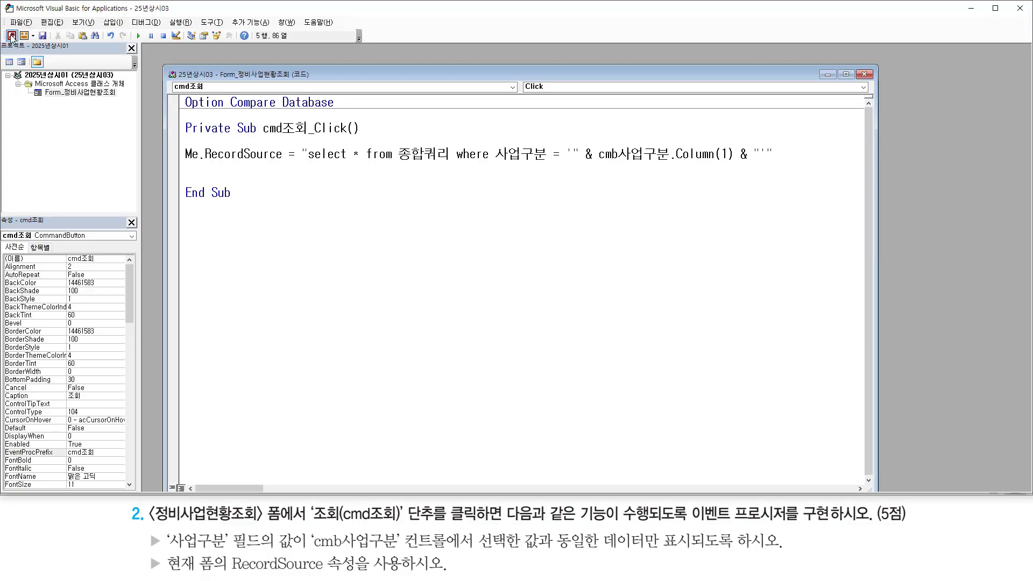
click(11, 35)
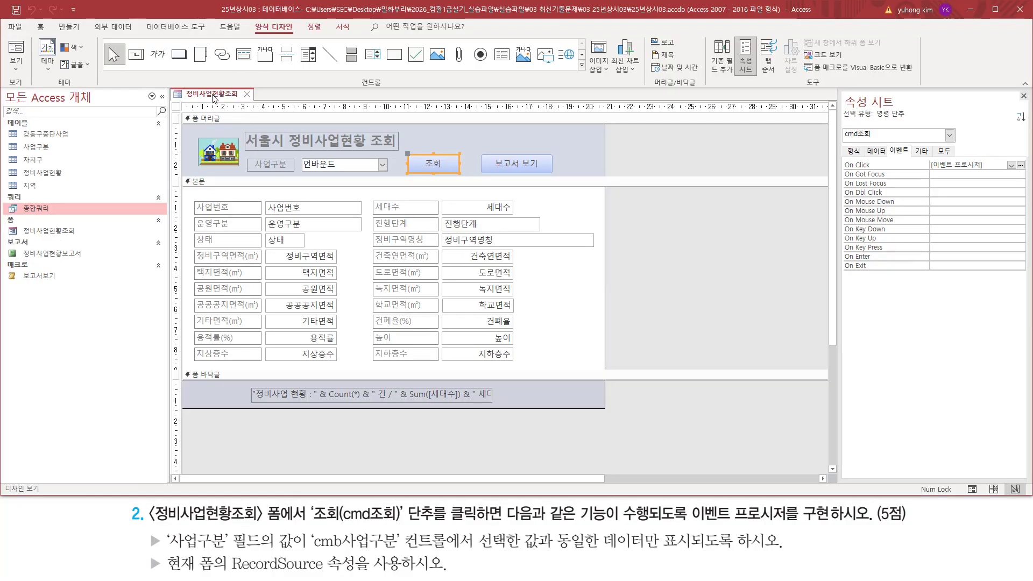
right_click(210, 98)
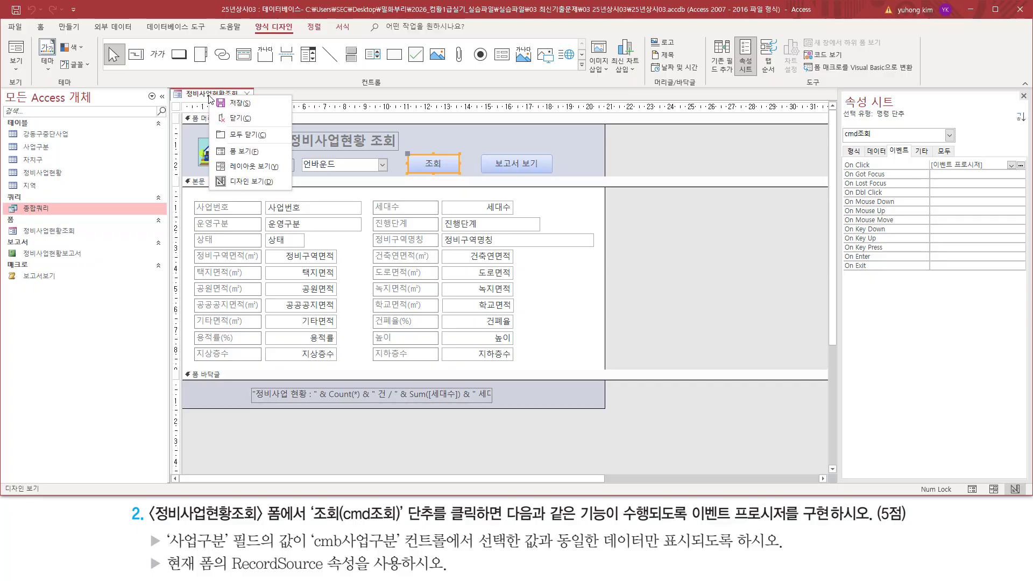
click(238, 153)
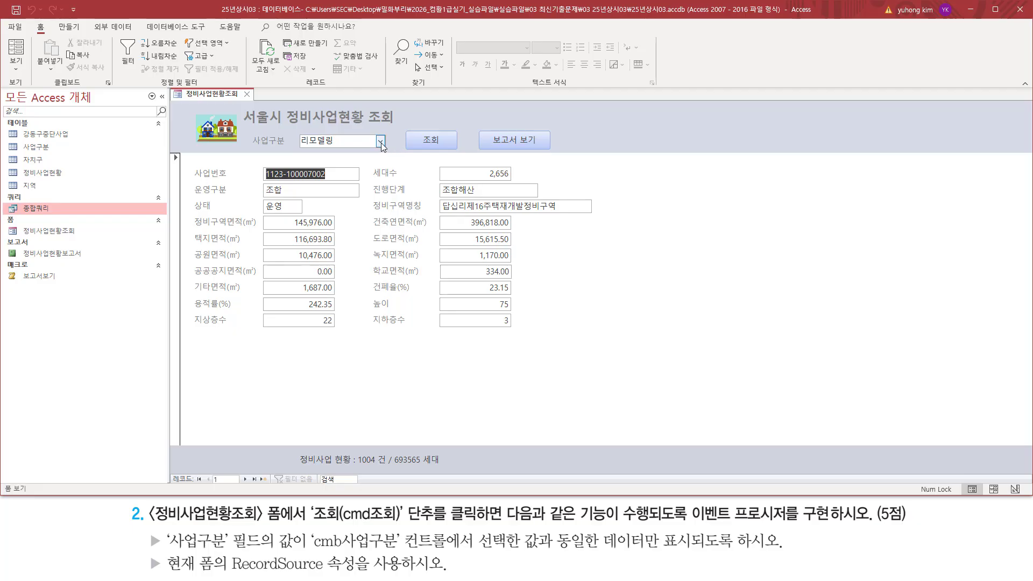
Step: Choose 가로주택정비 as 사업구분, run 조회 and check the project count in the form footer
click(381, 141)
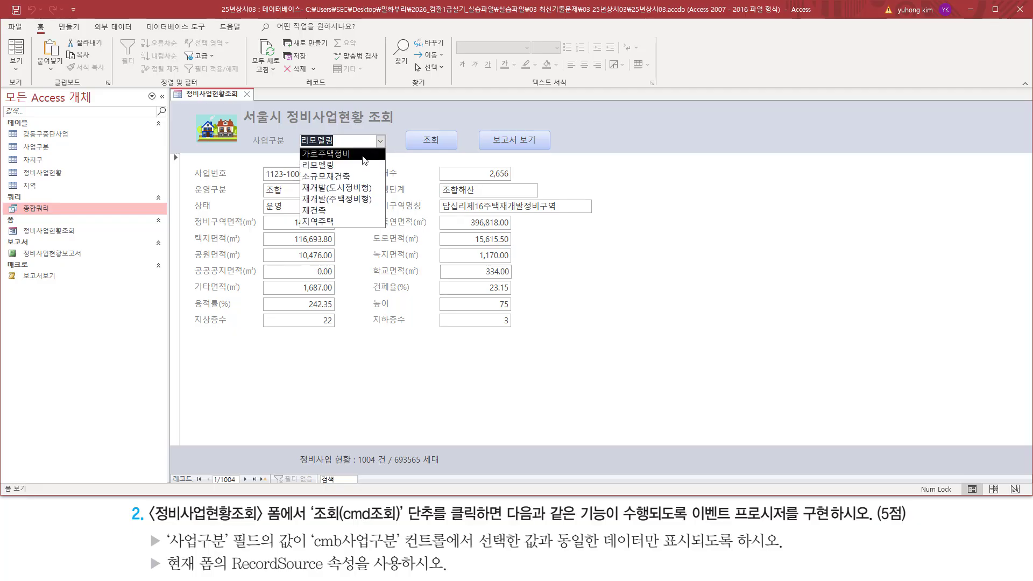
click(363, 155)
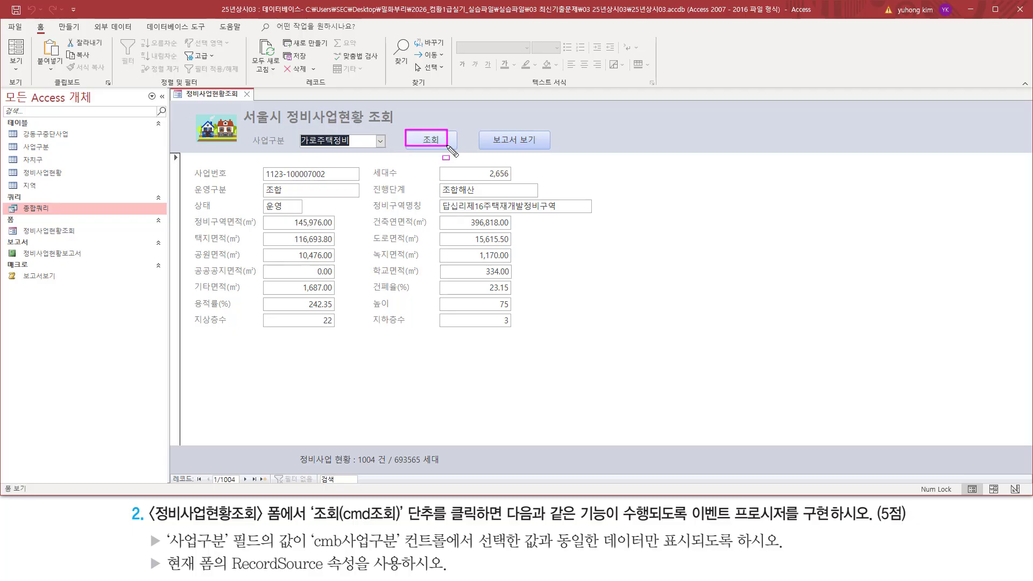
click(435, 146)
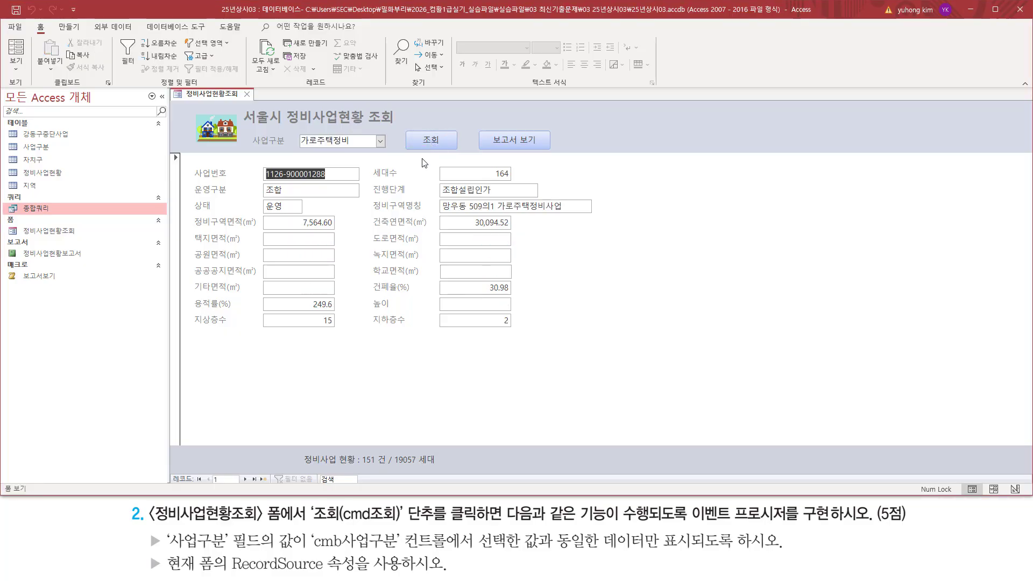
drag(357, 467, 389, 469)
key(Escape)
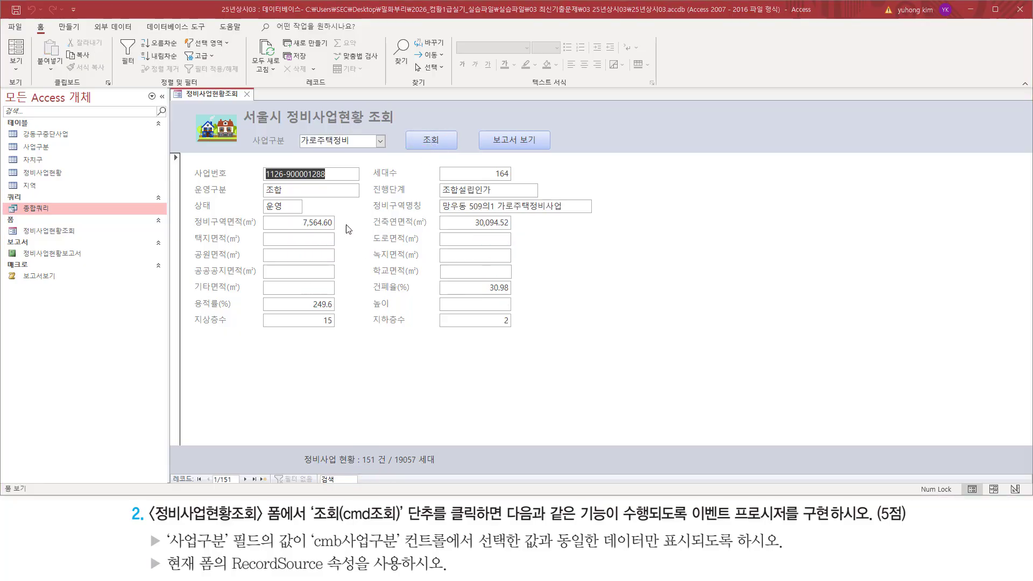
Step: Choose 재건축 as 사업구분, run 조회 and check the 정비구역명칭 of the first two records
click(381, 144)
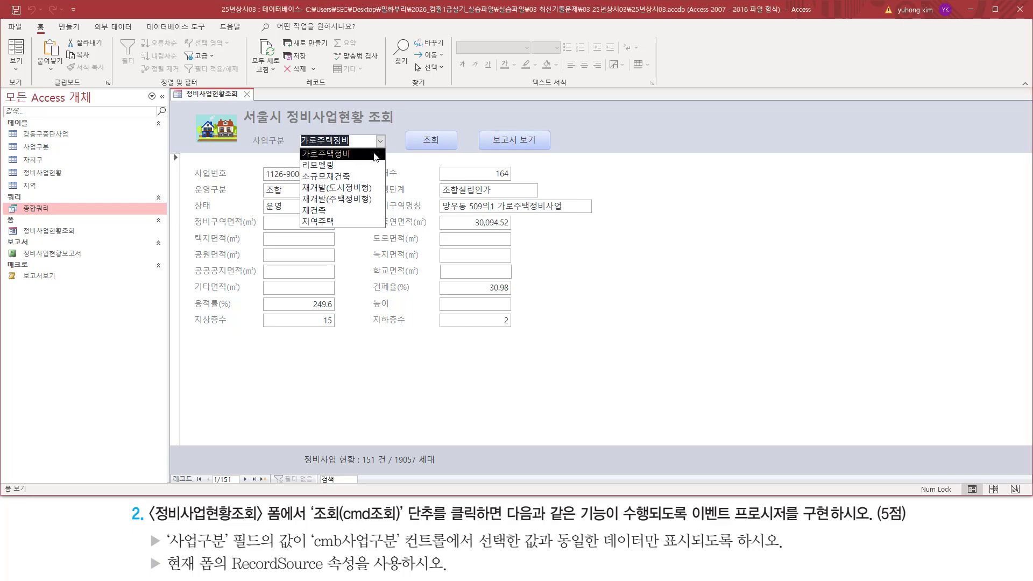
click(348, 218)
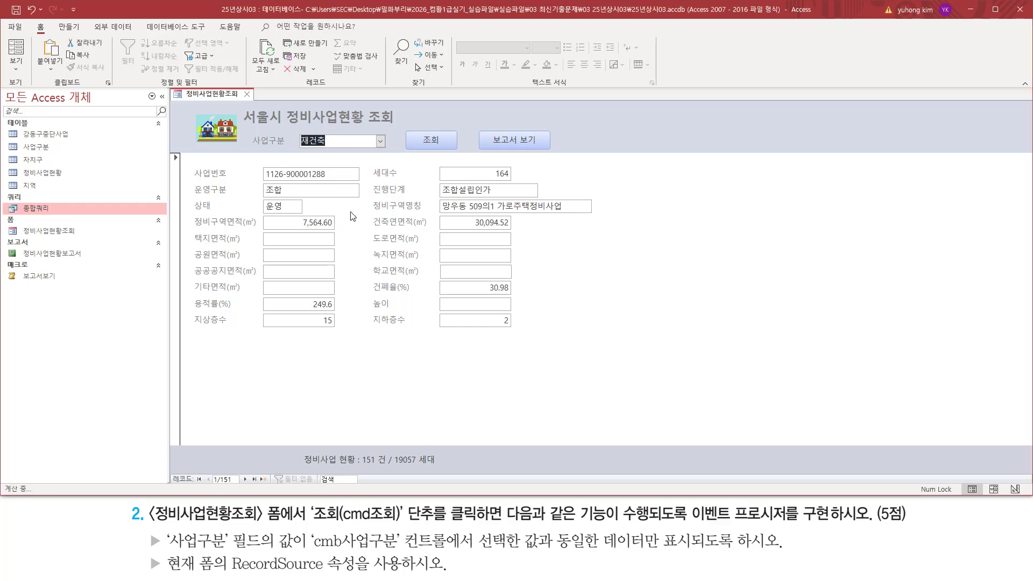
drag(407, 132, 446, 150)
key(Escape)
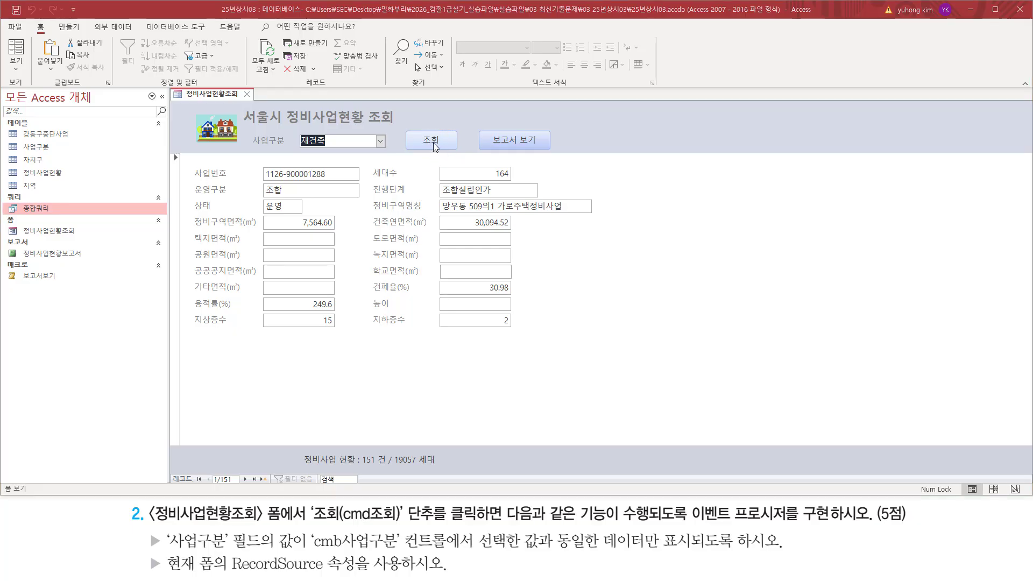
click(431, 140)
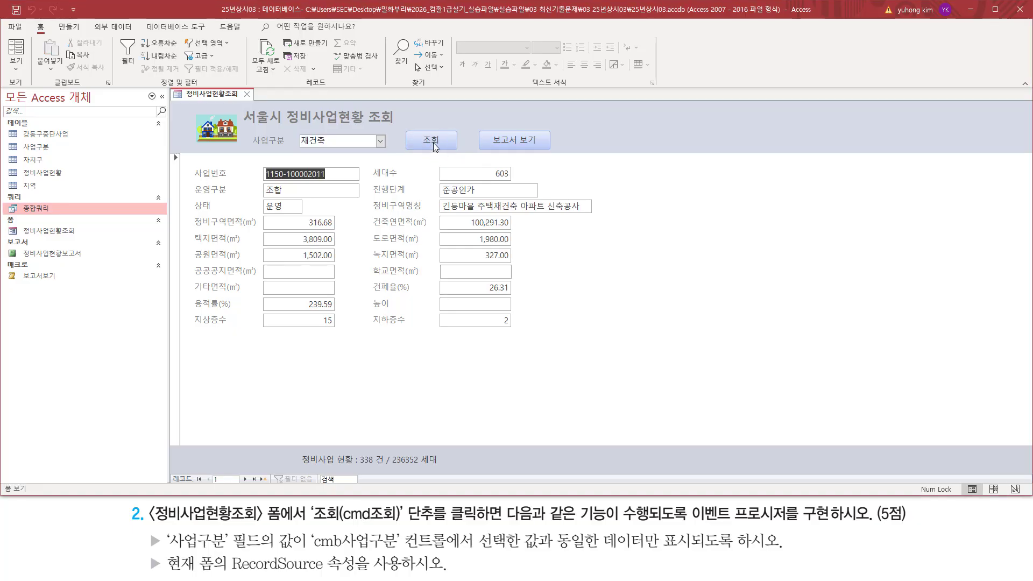
drag(492, 212, 517, 212)
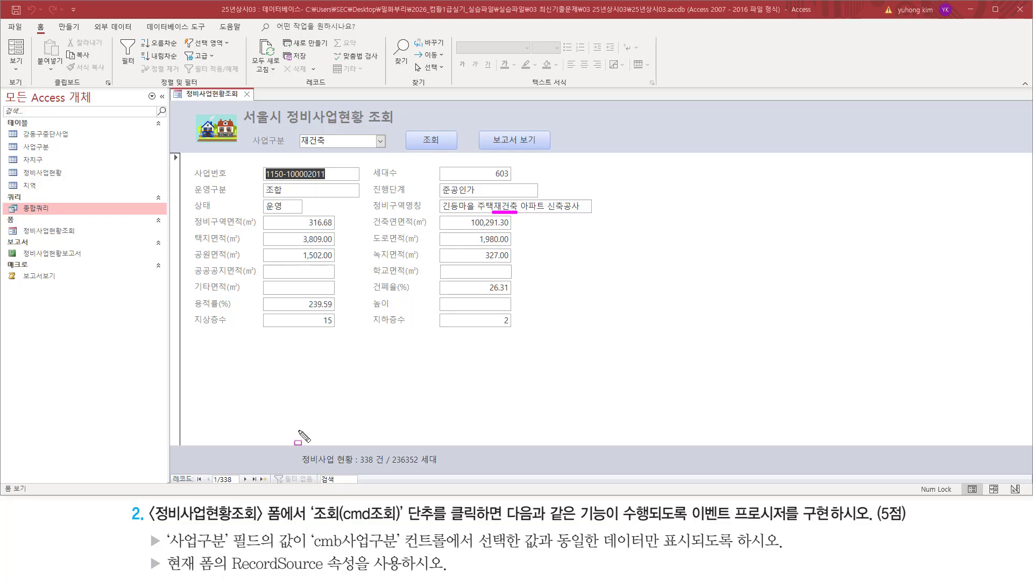
click(246, 479)
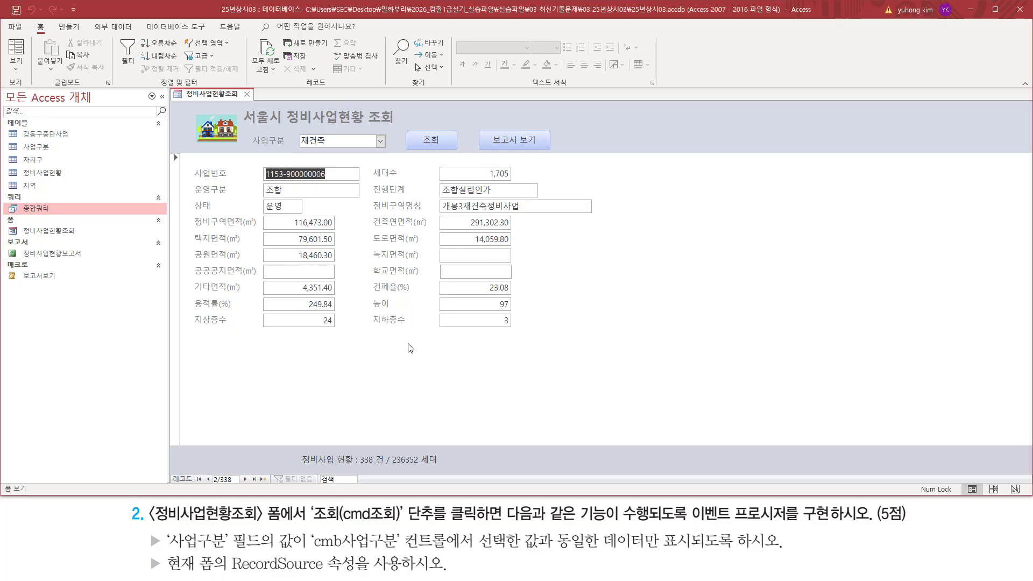
drag(461, 213, 487, 212)
key(Escape)
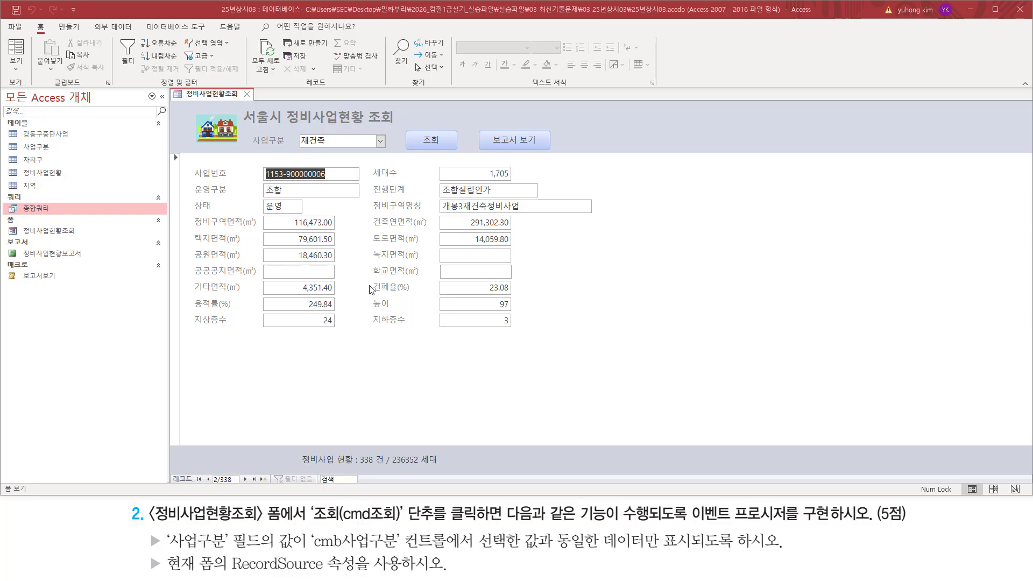
Step: Close the 정비사업현황조회 form and save its design changes
click(247, 94)
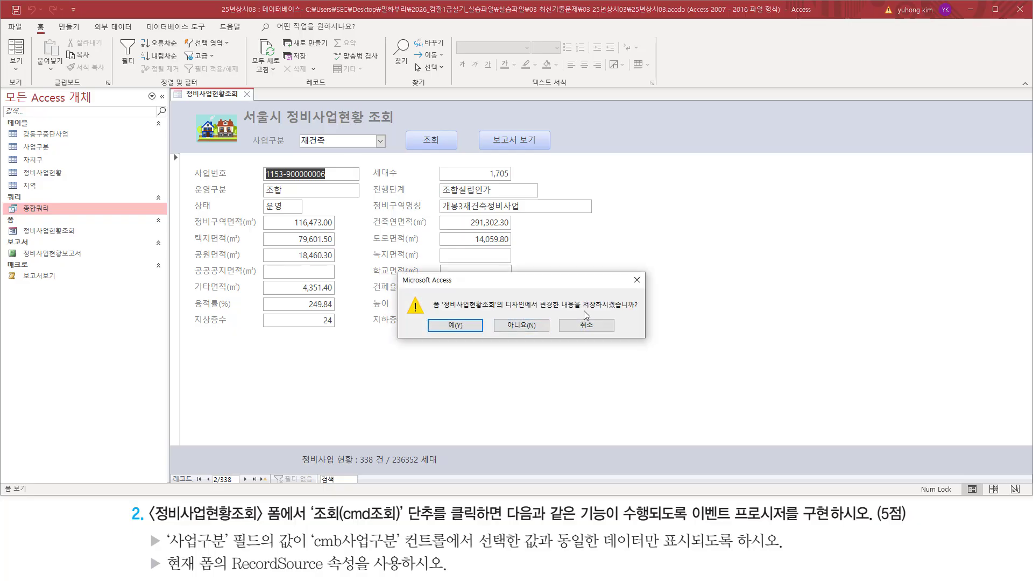
click(469, 328)
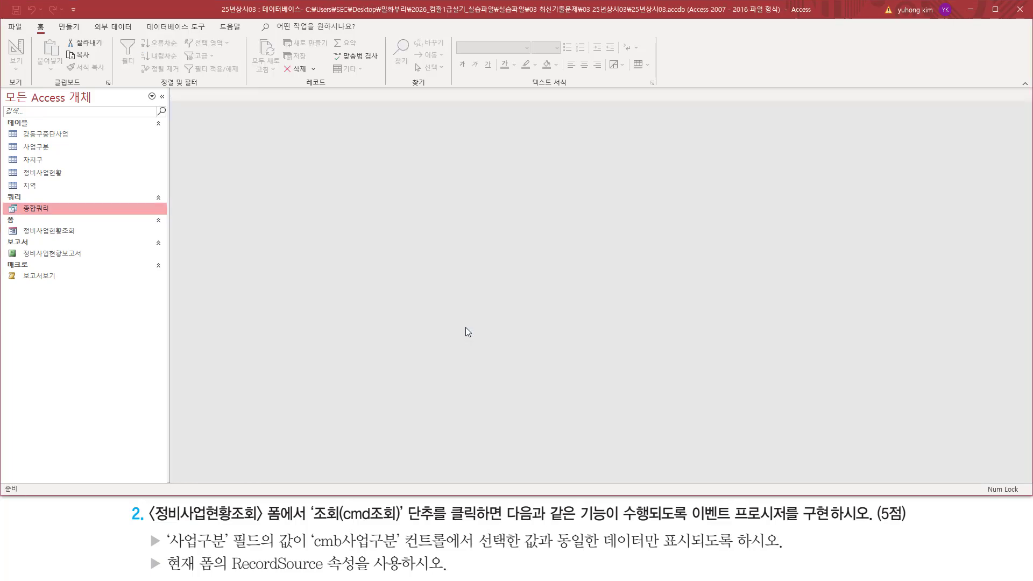